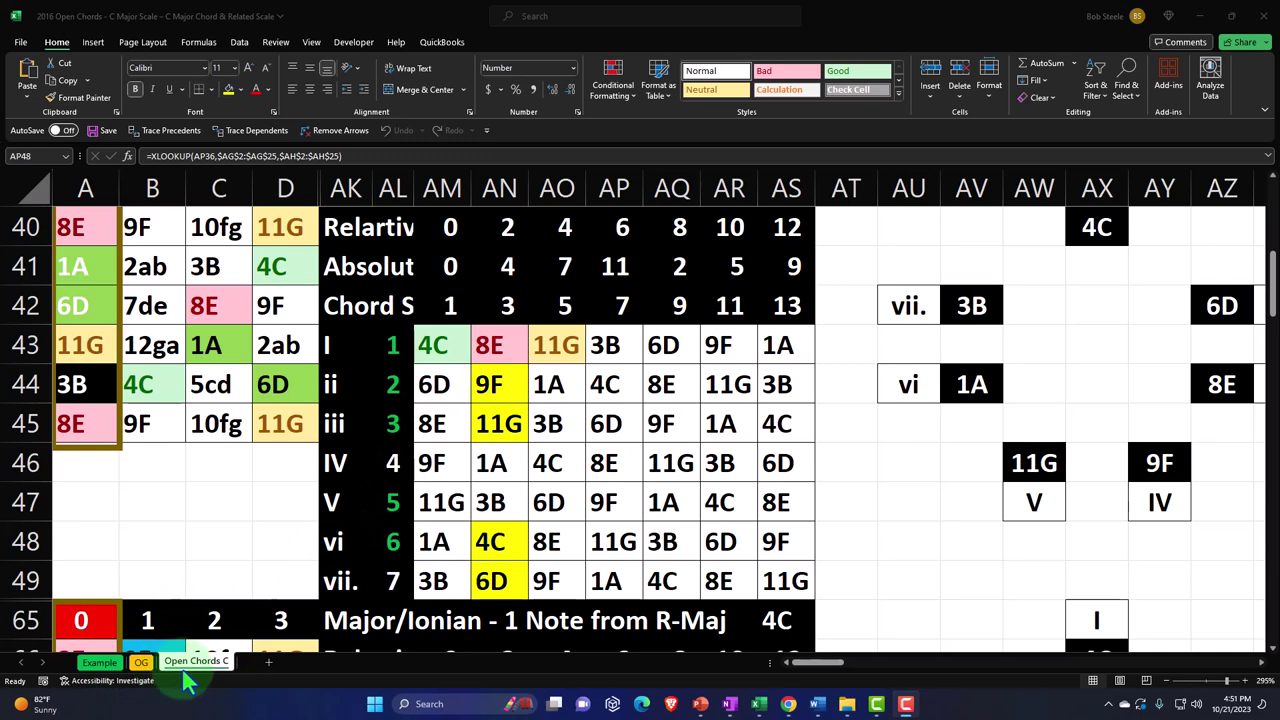
Compare the fretboard on the OG sheet with the Open Chords C sheet, ending at its block starting in row 13.
click(147, 676)
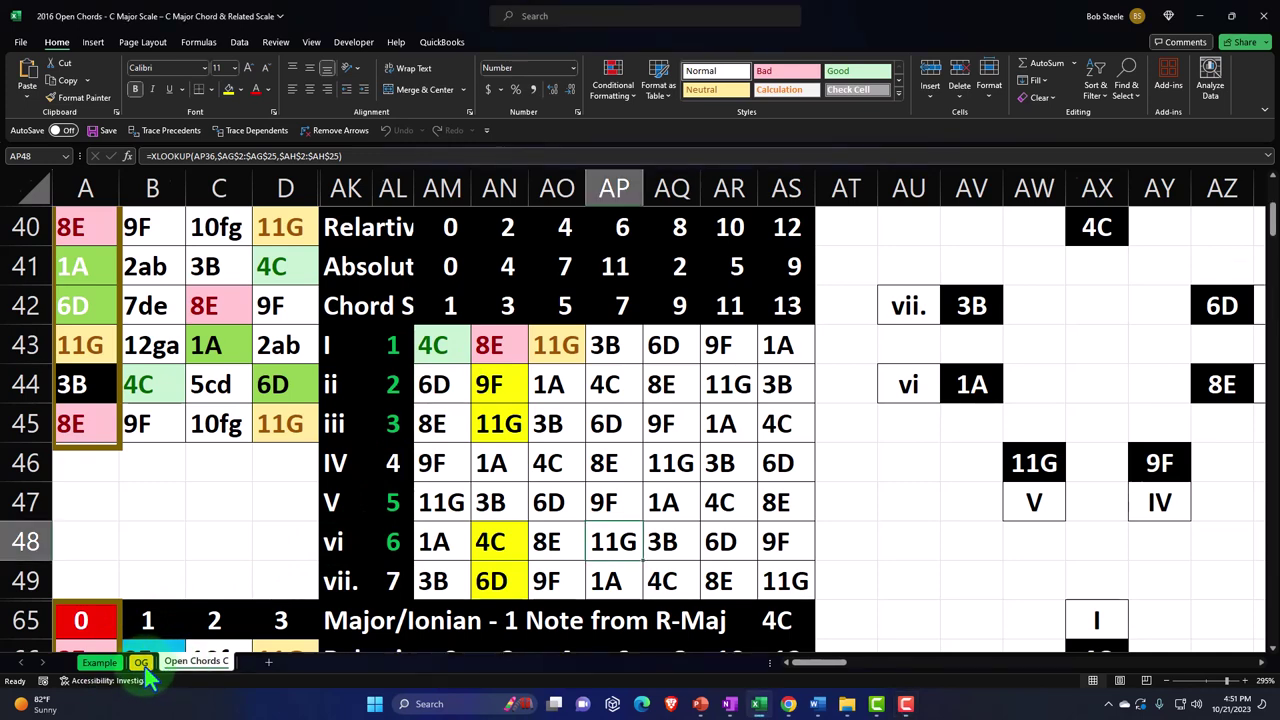
click(143, 664)
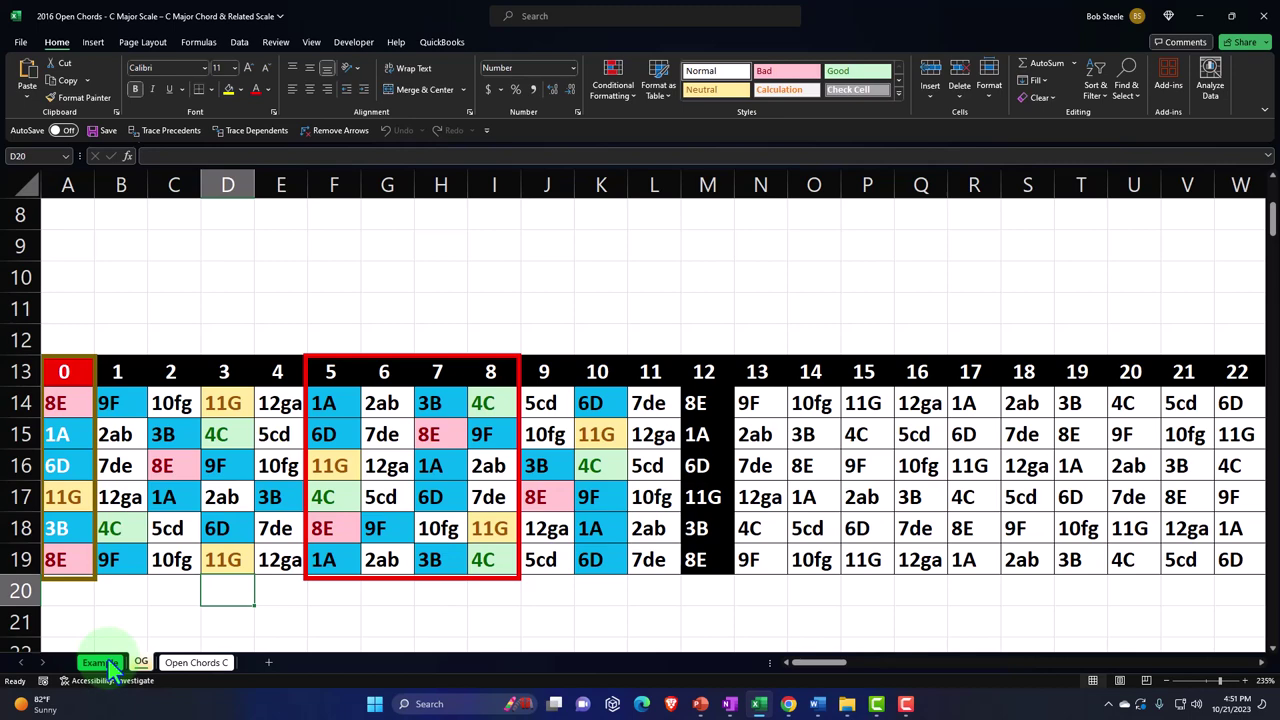
click(183, 665)
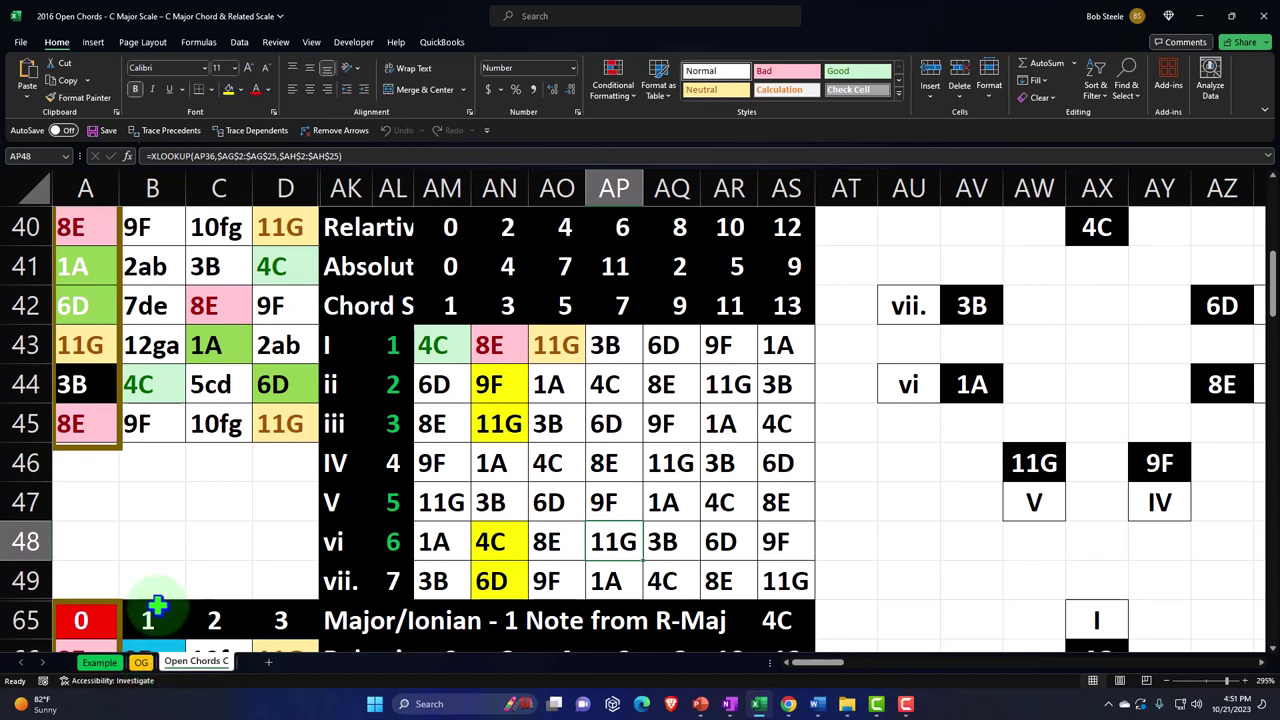
click(142, 662)
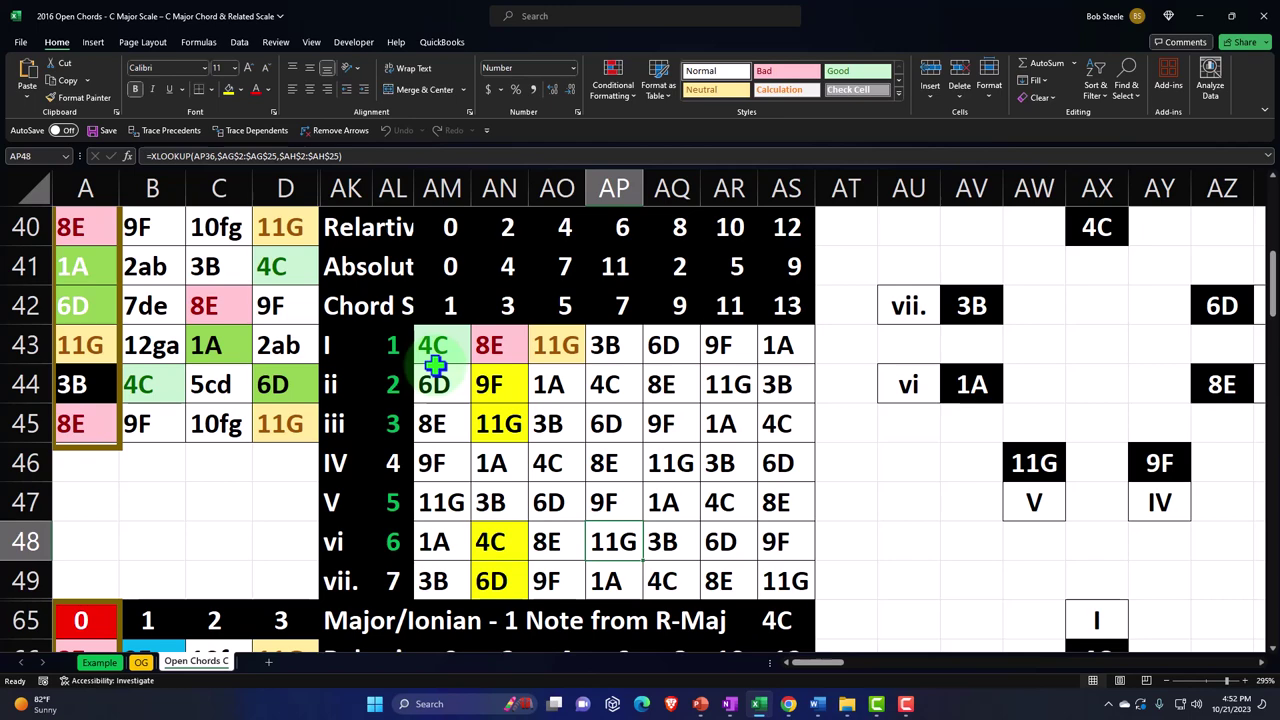
scroll(231, 447, up, 1)
scroll(231, 447, up, 3)
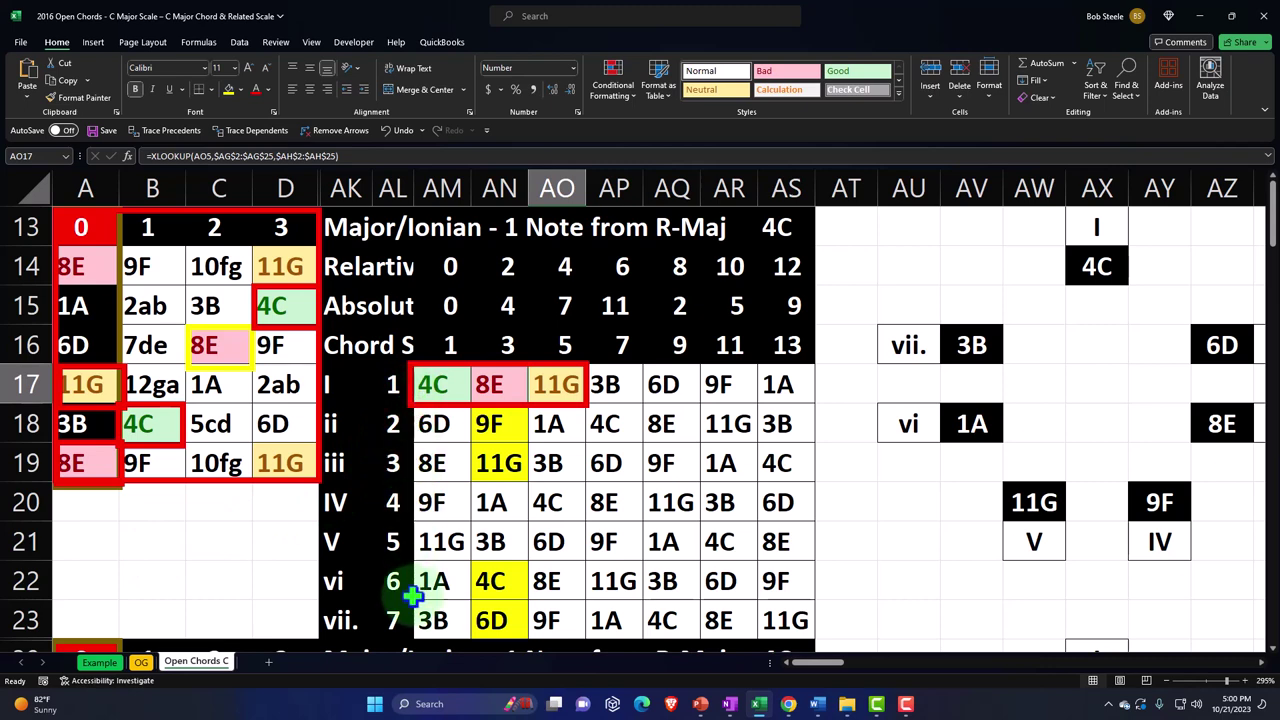
Examine the scale degrees in AL17:AL23 and step through the I chord's notes in AM17:AO17.
drag(385, 402, 392, 615)
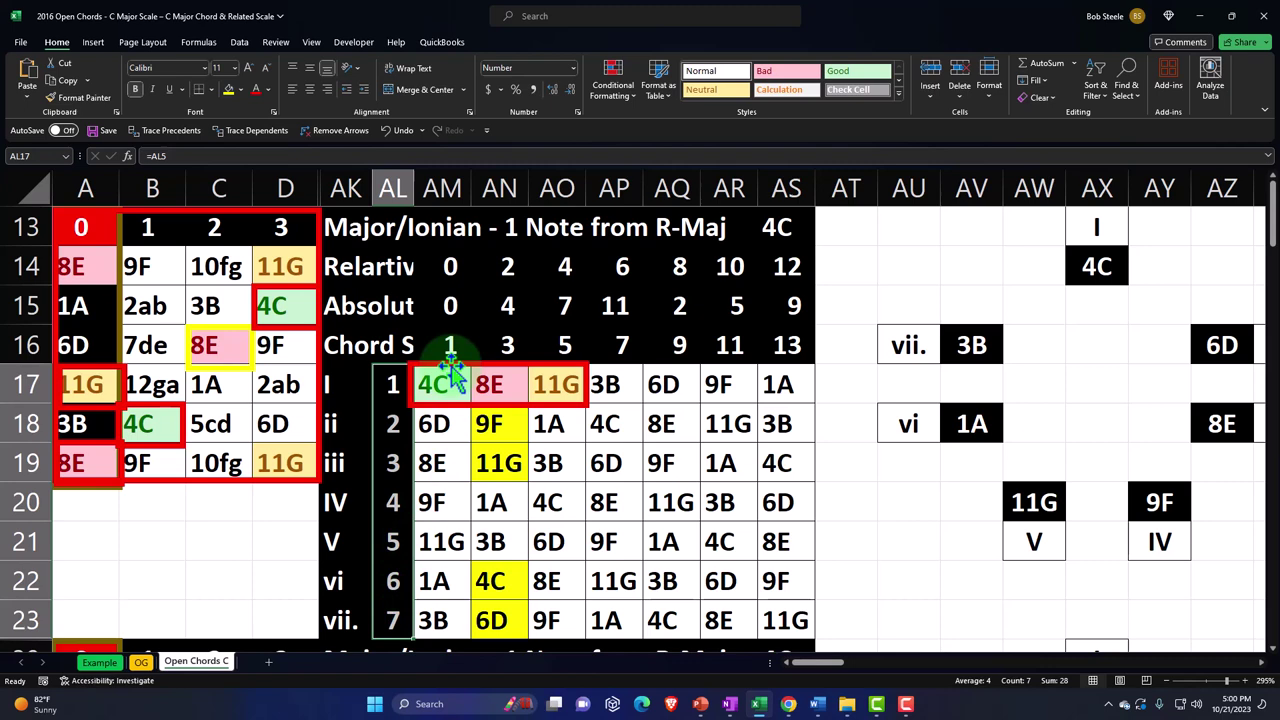
click(395, 385)
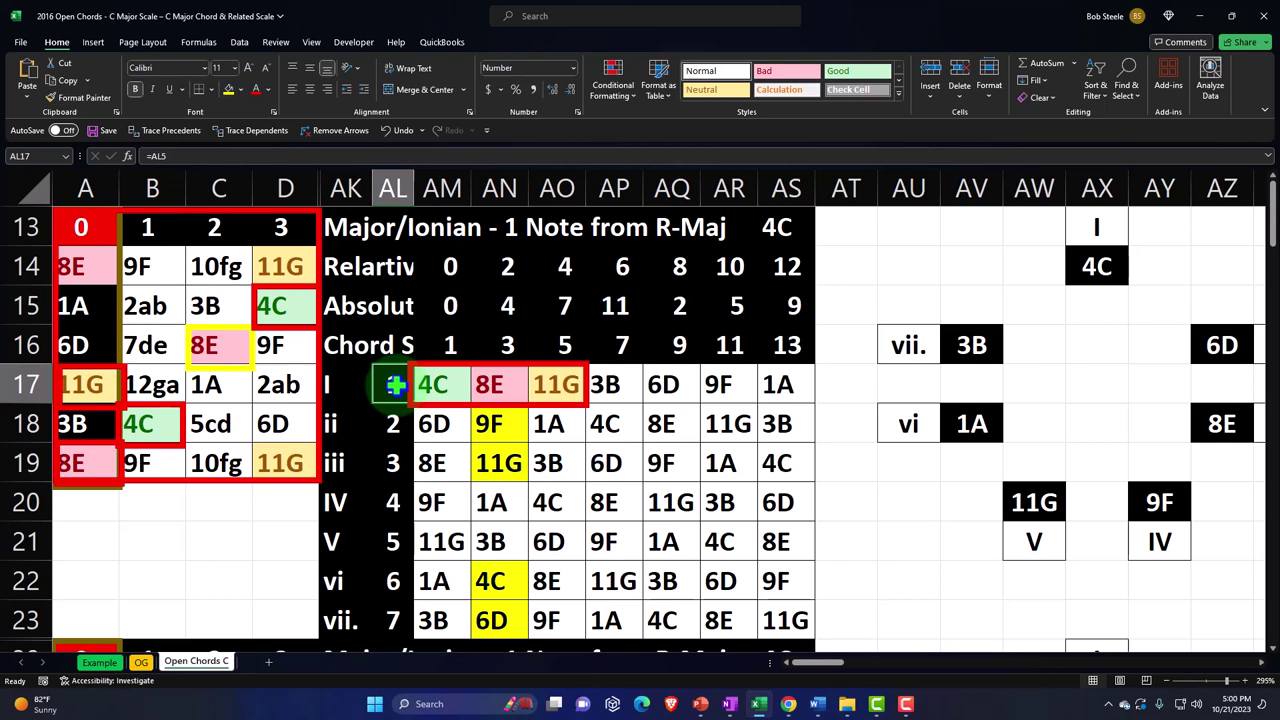
key(Right)
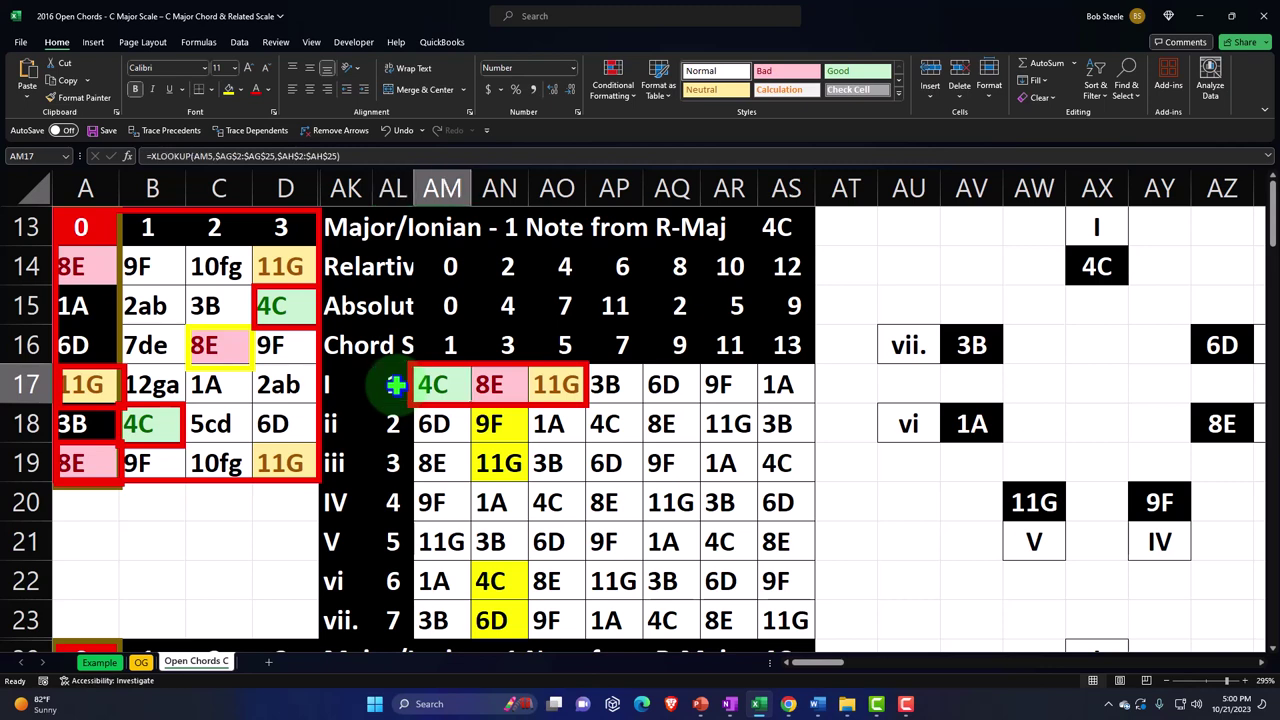
key(Right)
key(Right)
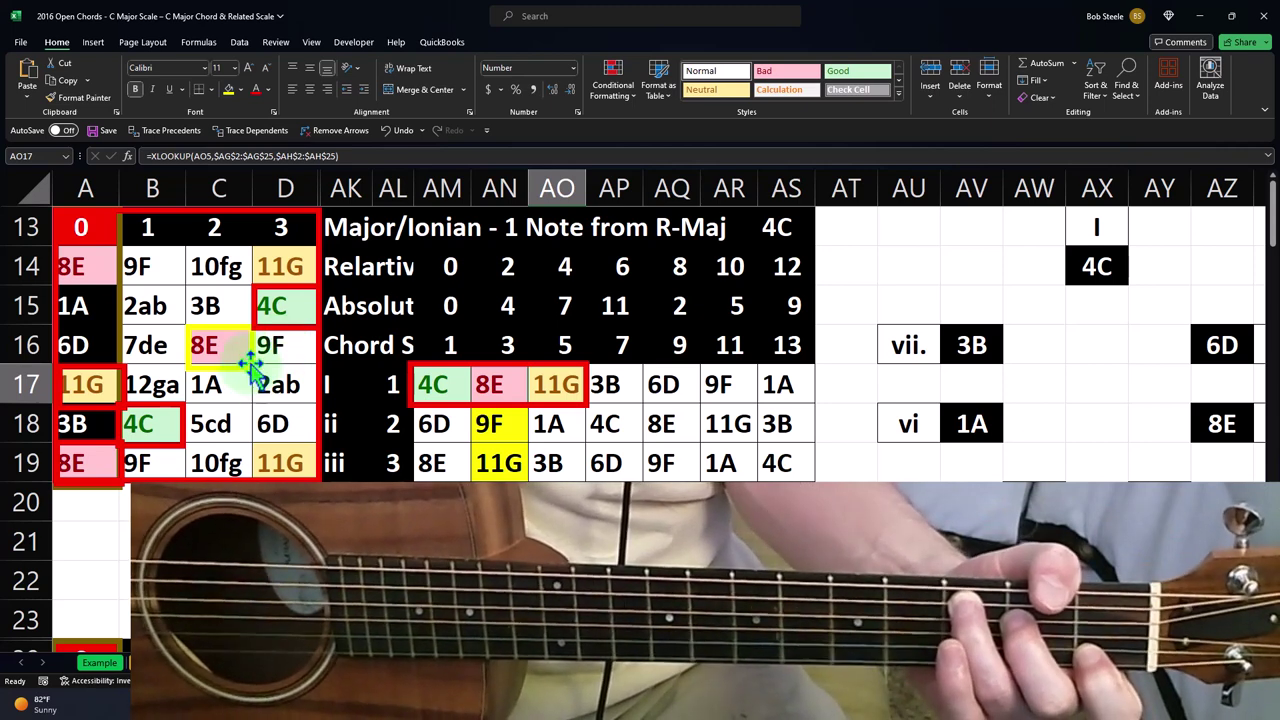
Move the yellow frame onto 11G in D14 and the red frame from B18 onto 8E in C16.
drag(251, 366, 318, 281)
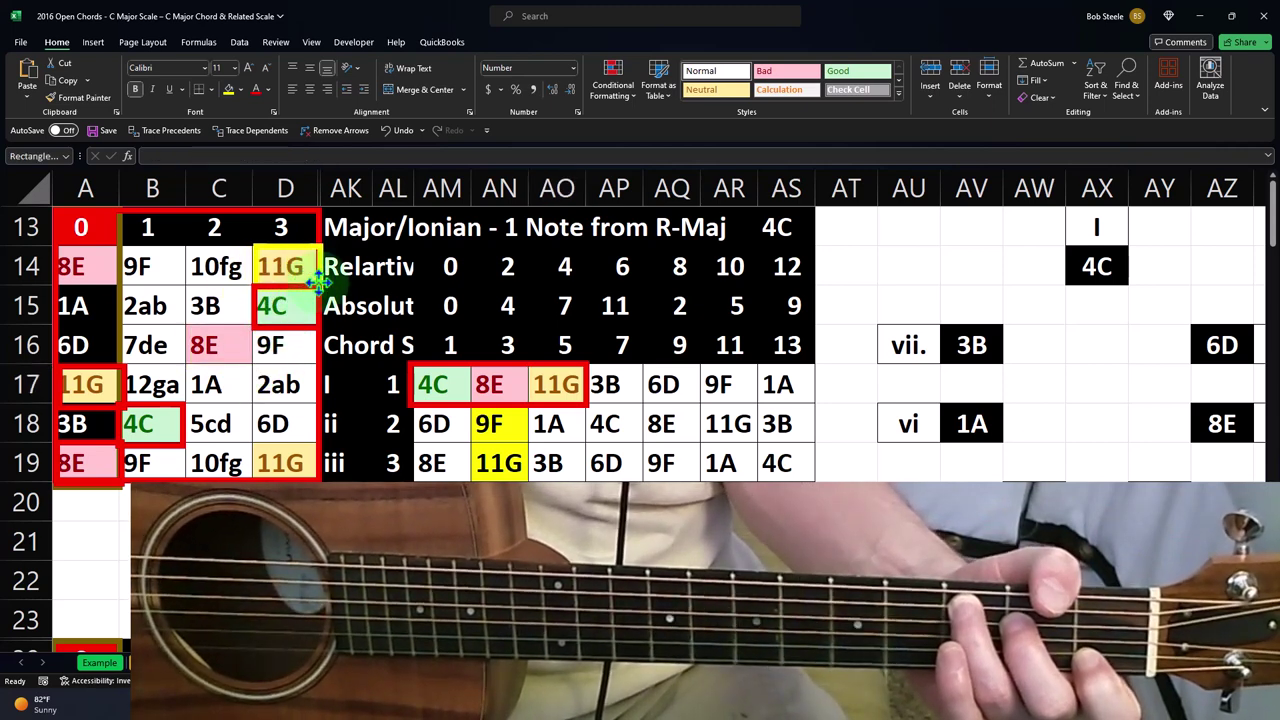
drag(188, 428, 250, 347)
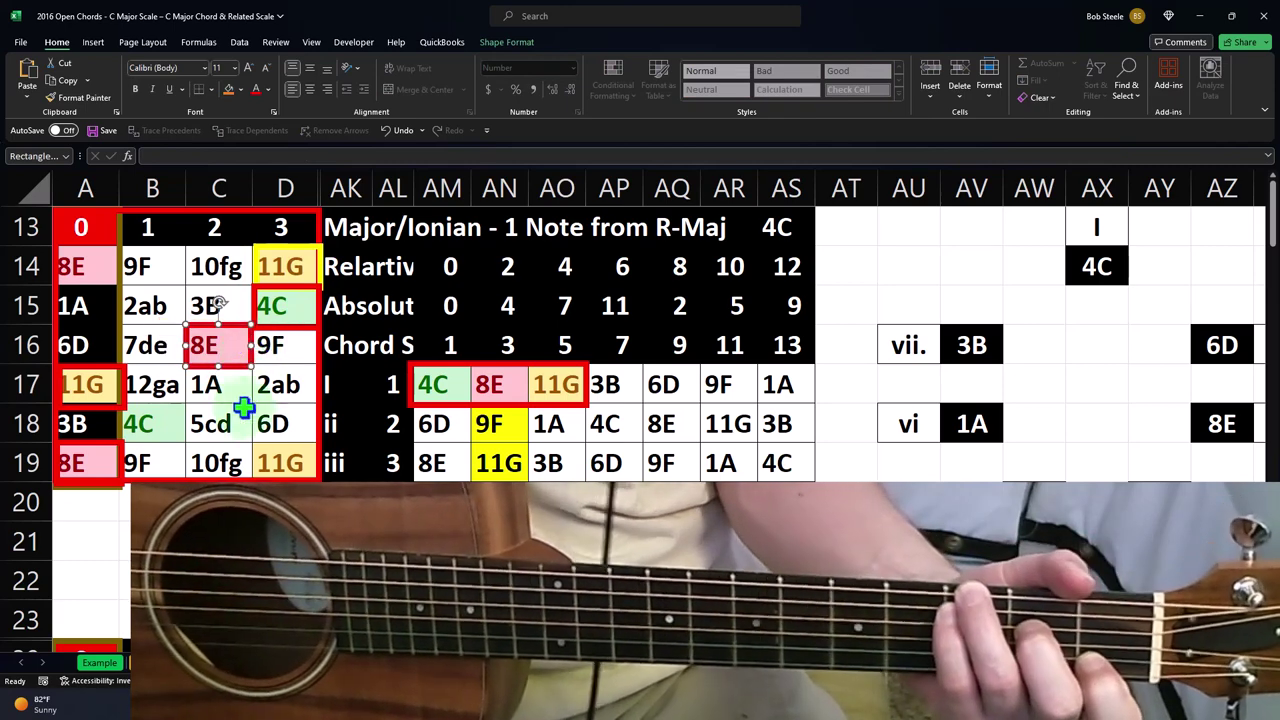
Copy the red frame around 11G in A17 and place the copy around 4C in B18.
click(122, 388)
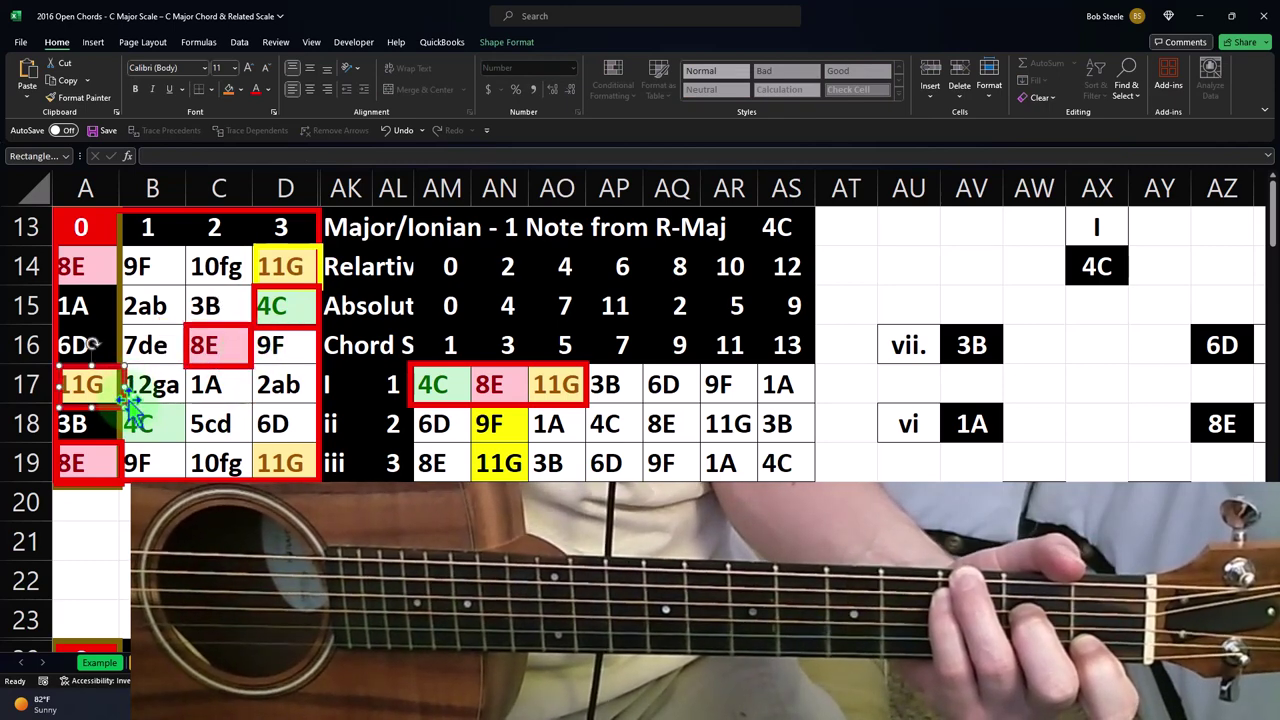
right_click(128, 398)
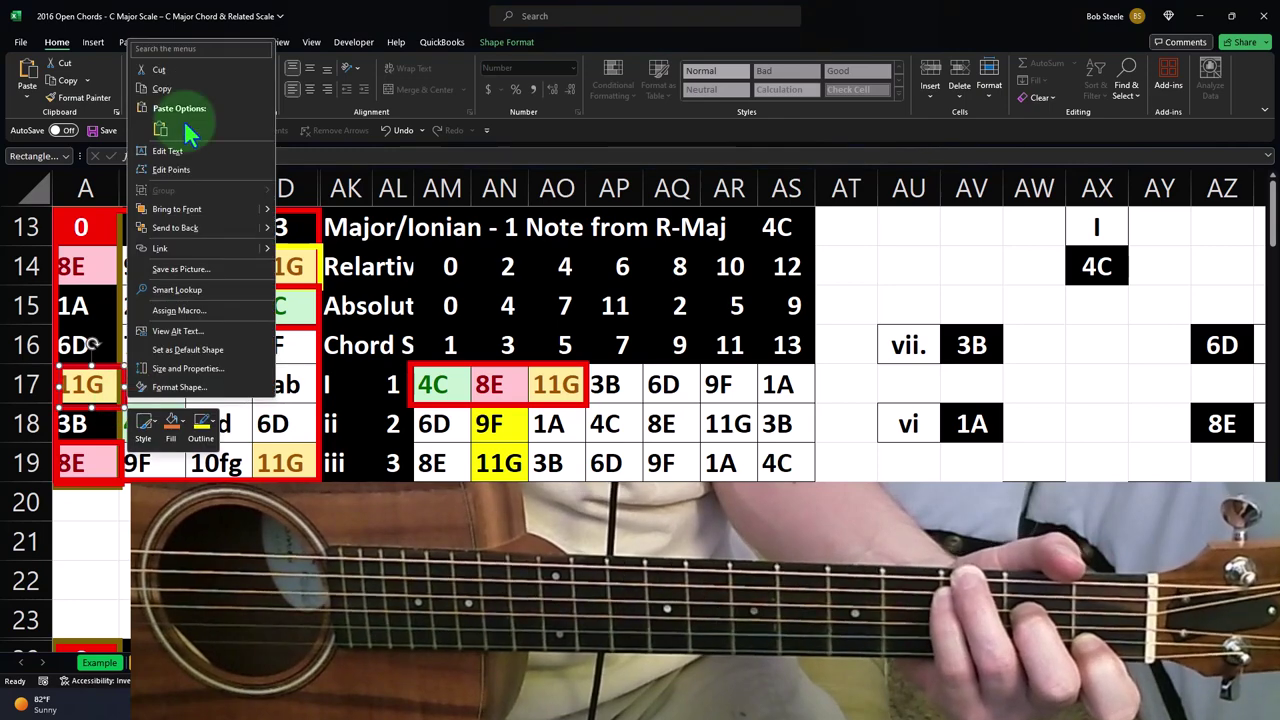
click(178, 88)
right_click(166, 468)
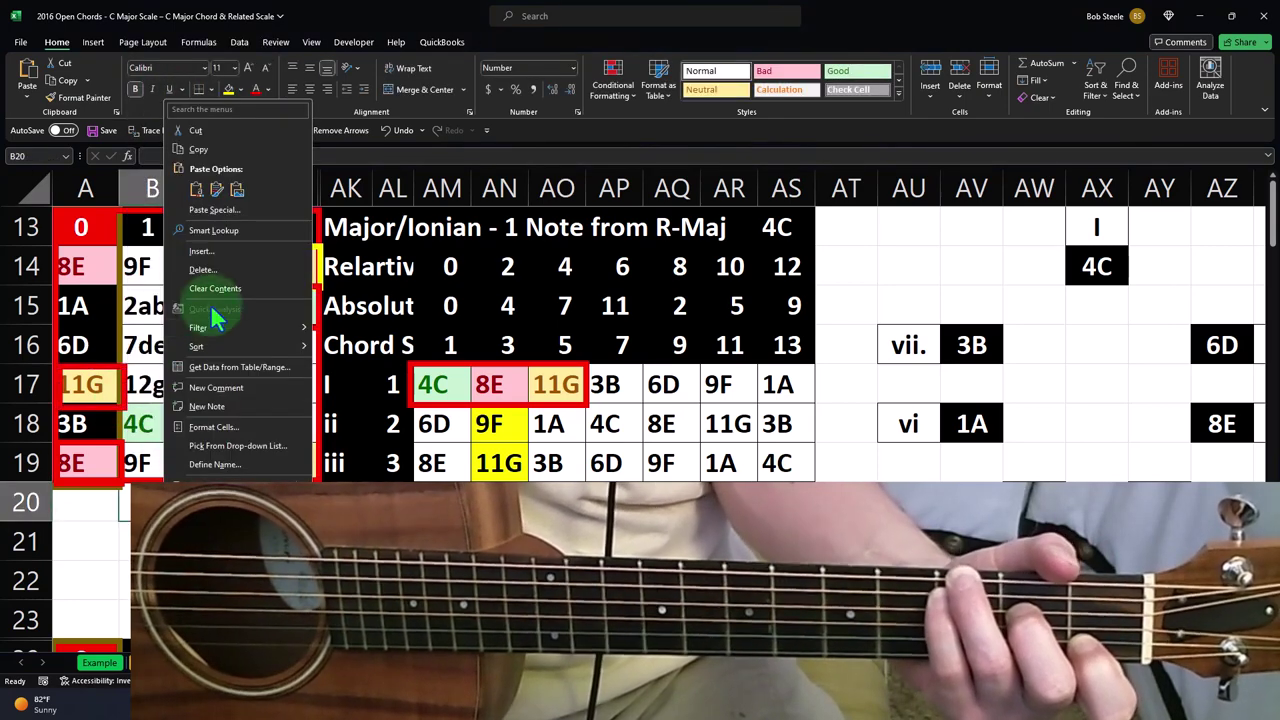
click(194, 188)
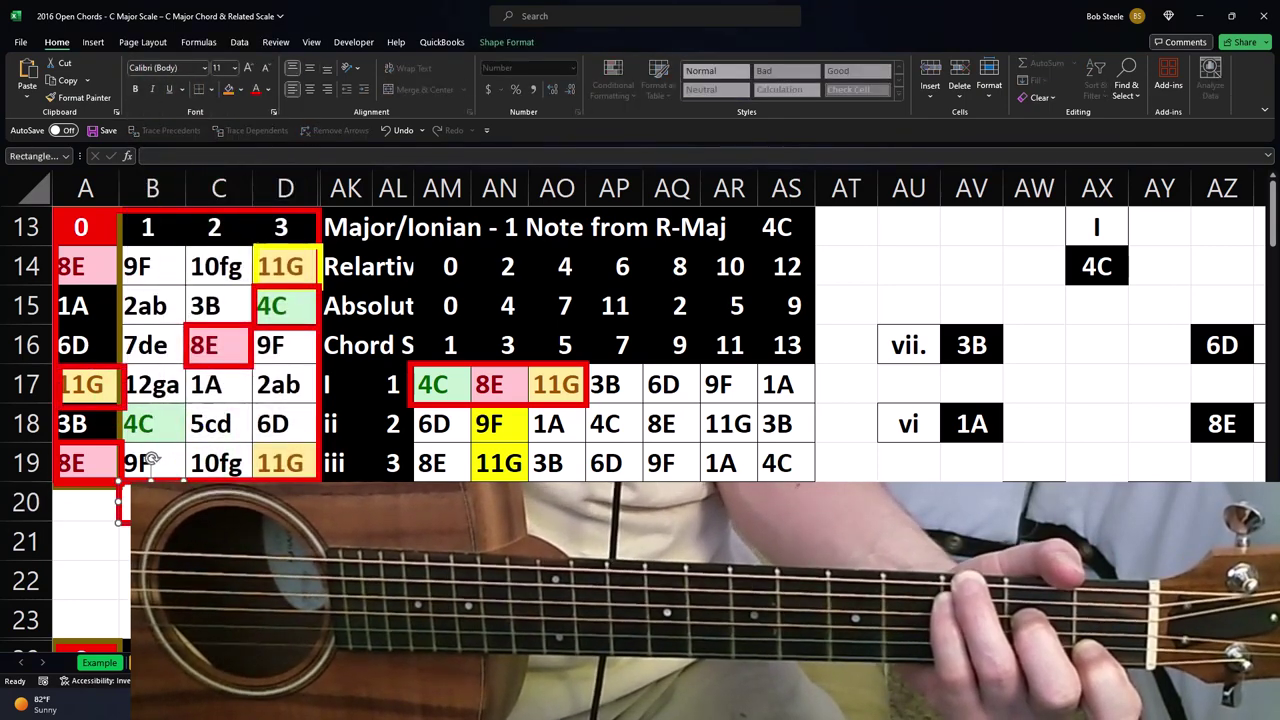
drag(148, 460, 189, 429)
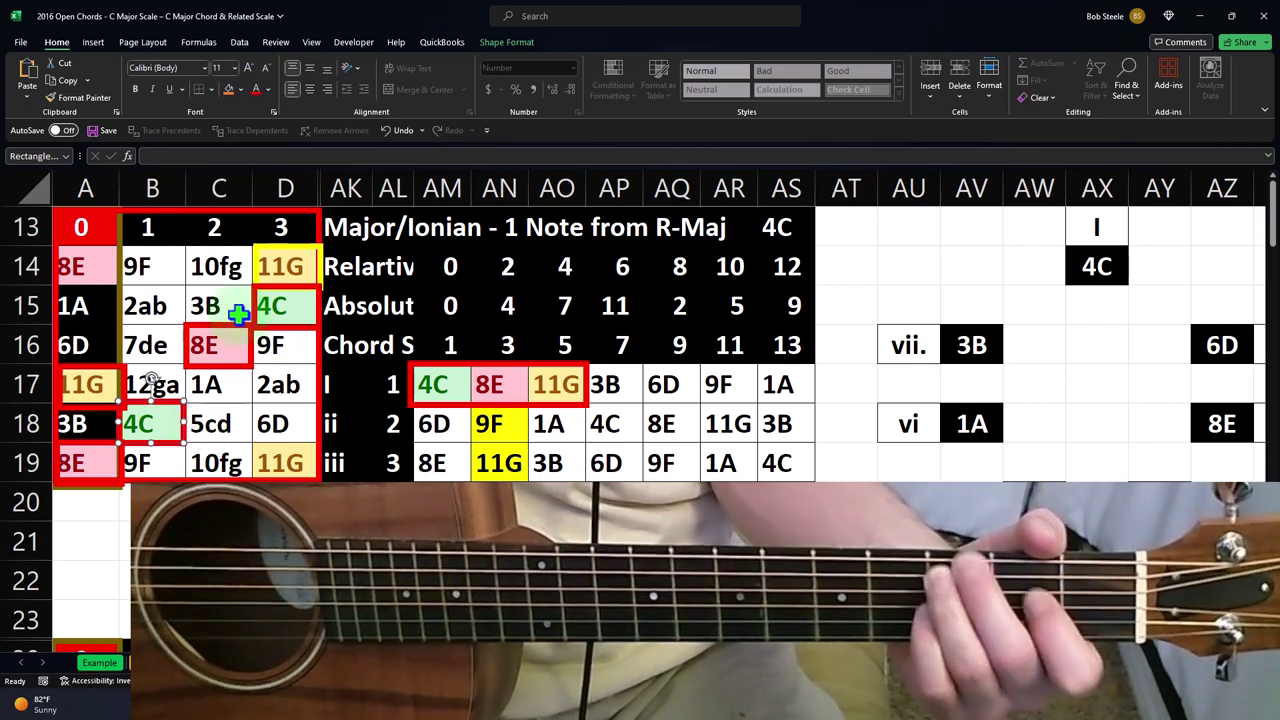
Highlight the chord shape's cells in C14:D16 and A17:B19 on the first fretboard.
click(225, 278)
drag(225, 278, 270, 336)
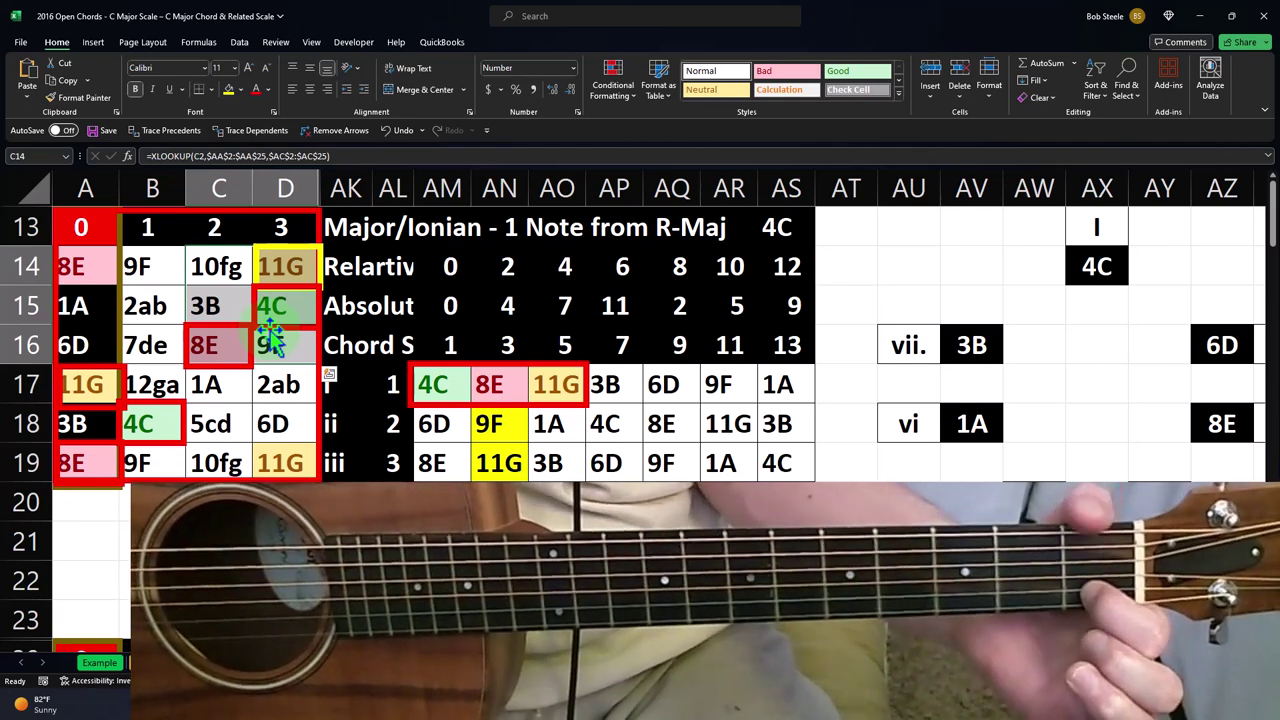
drag(94, 380, 130, 460)
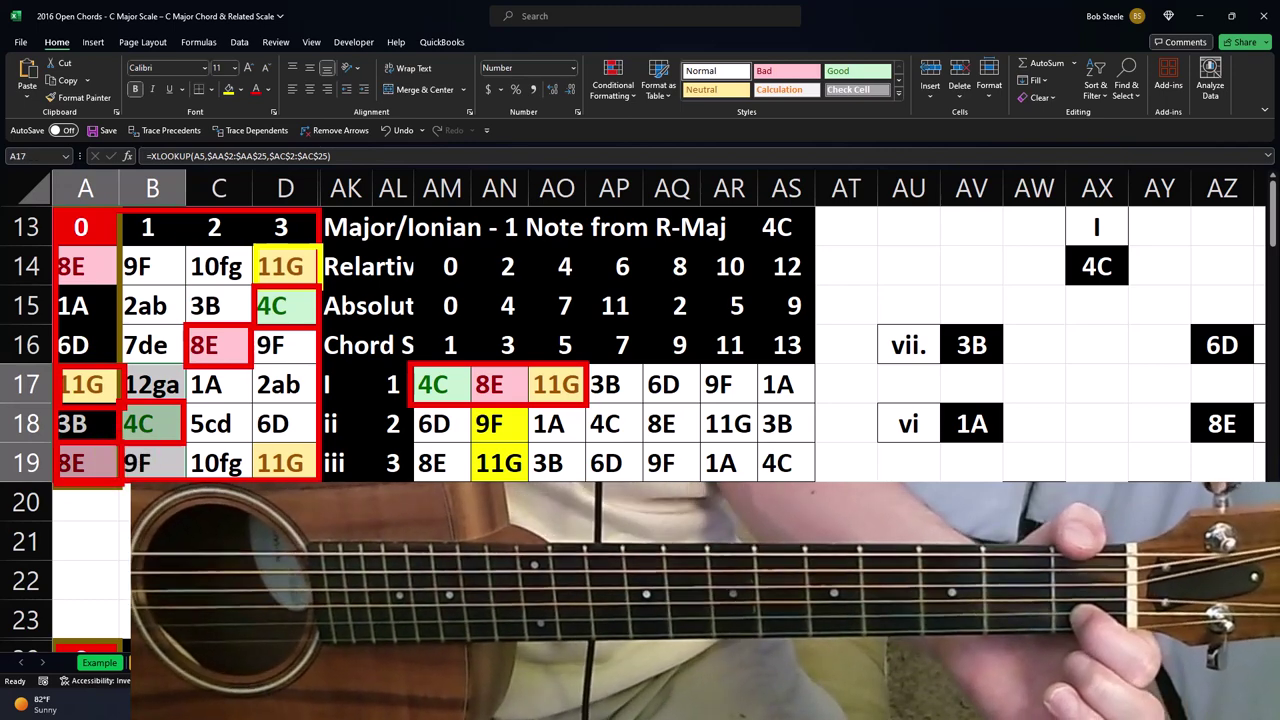
On the fretboard starting in row 39, examine the green notes 1A and 6D in A41:A42, C43 and D44 against 4C in D41.
scroll(193, 563, down, 3)
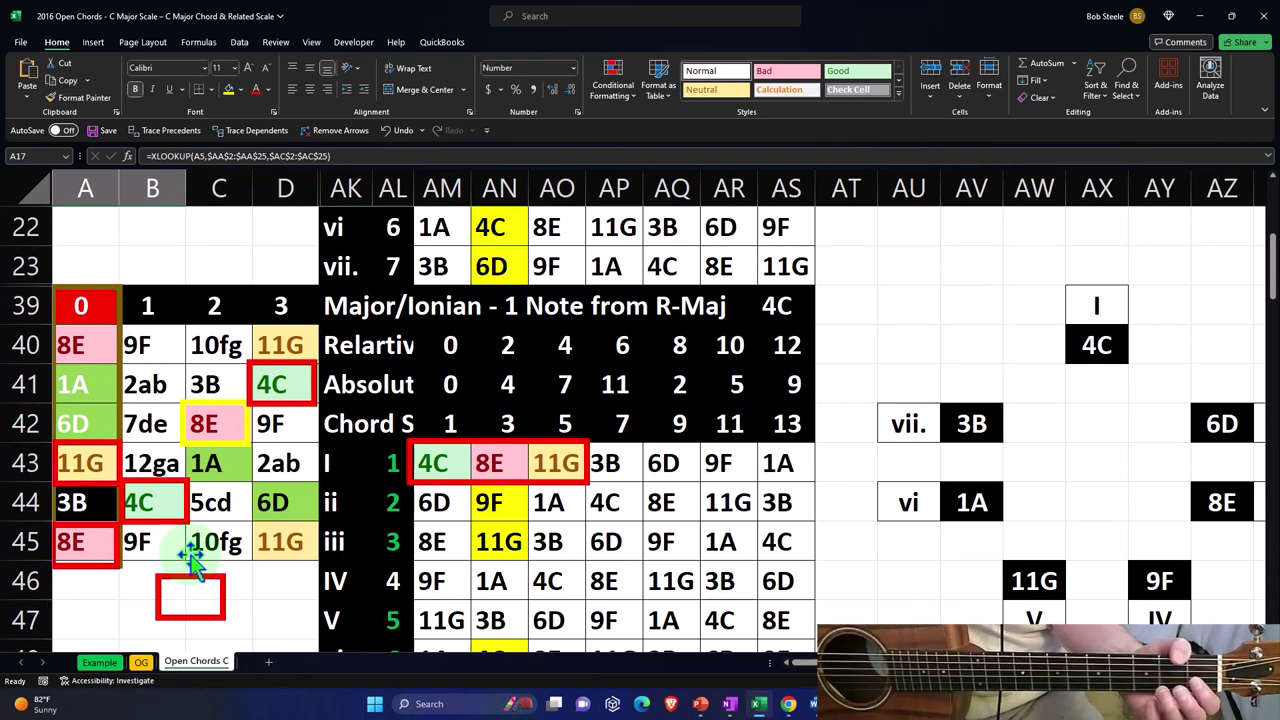
scroll(193, 563, down, 1)
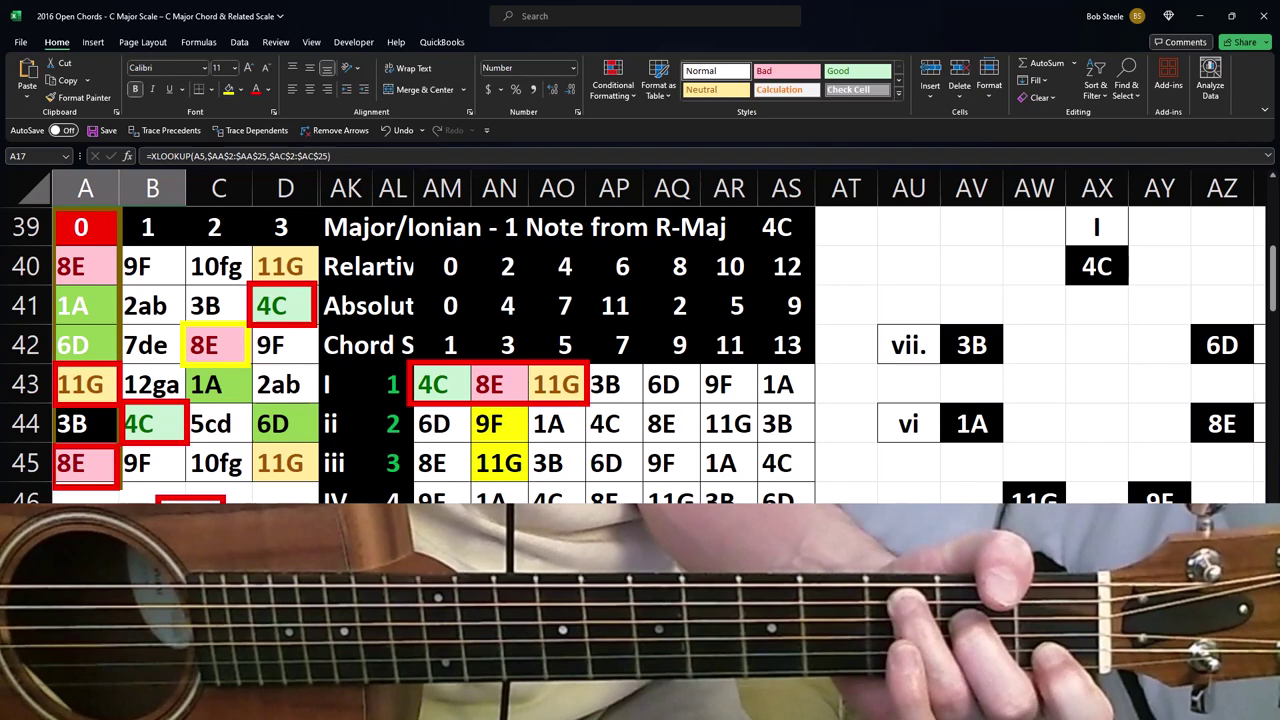
click(90, 310)
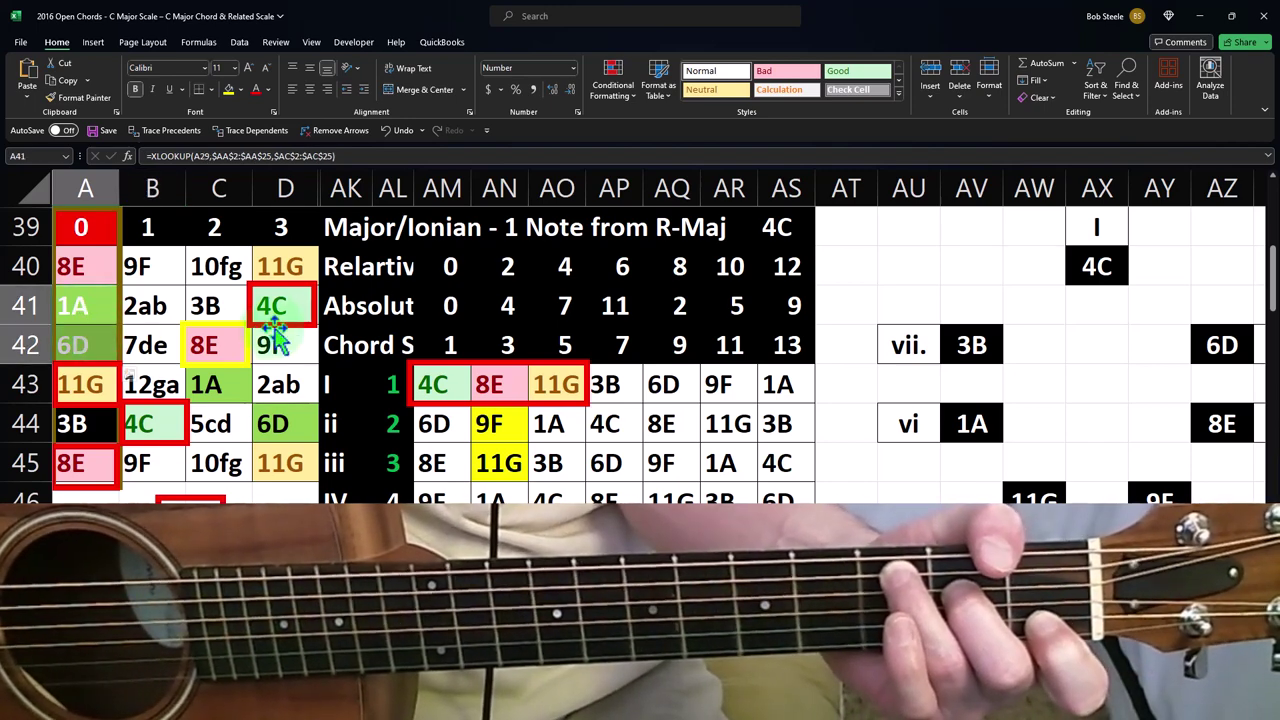
click(292, 305)
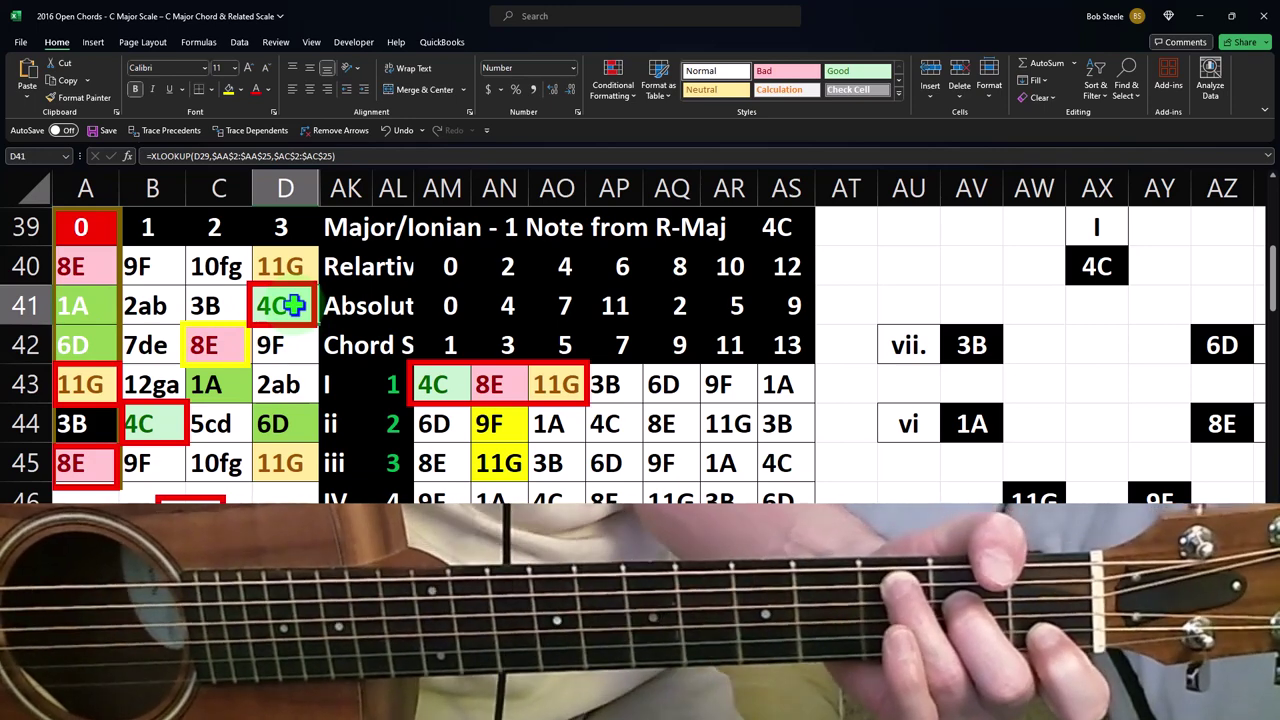
click(92, 316)
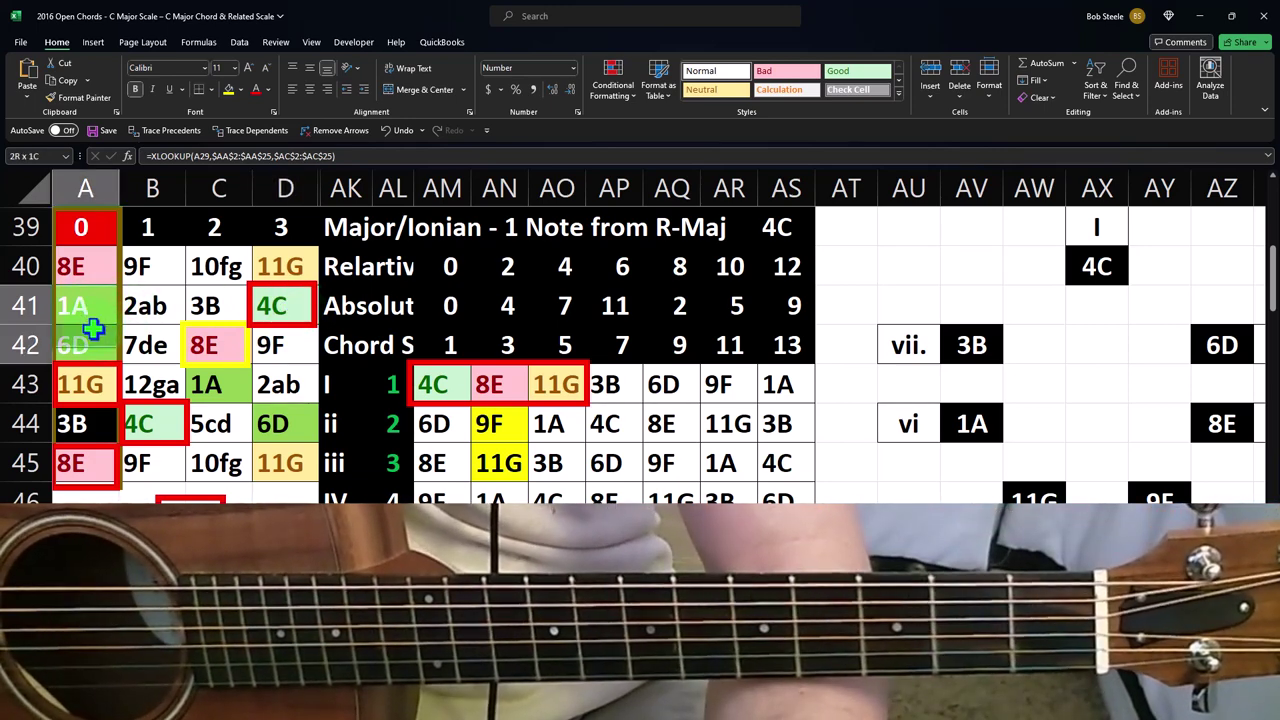
click(203, 380)
click(285, 424)
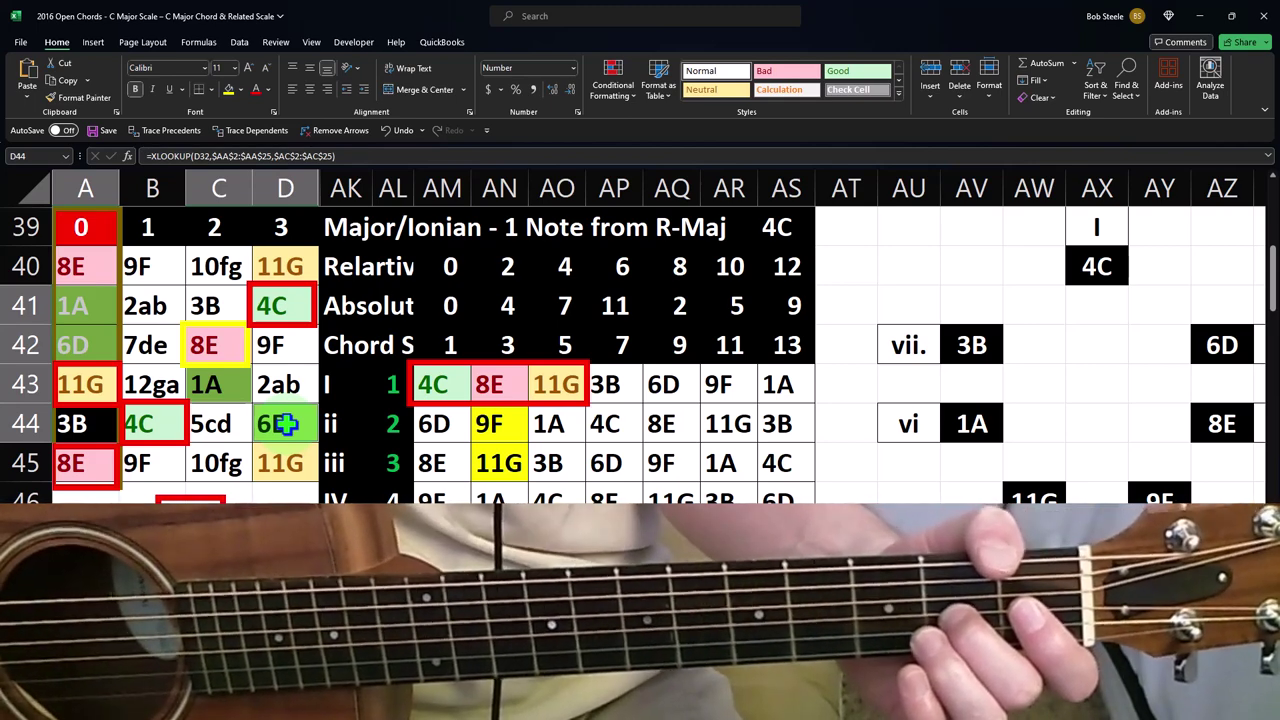
click(285, 541)
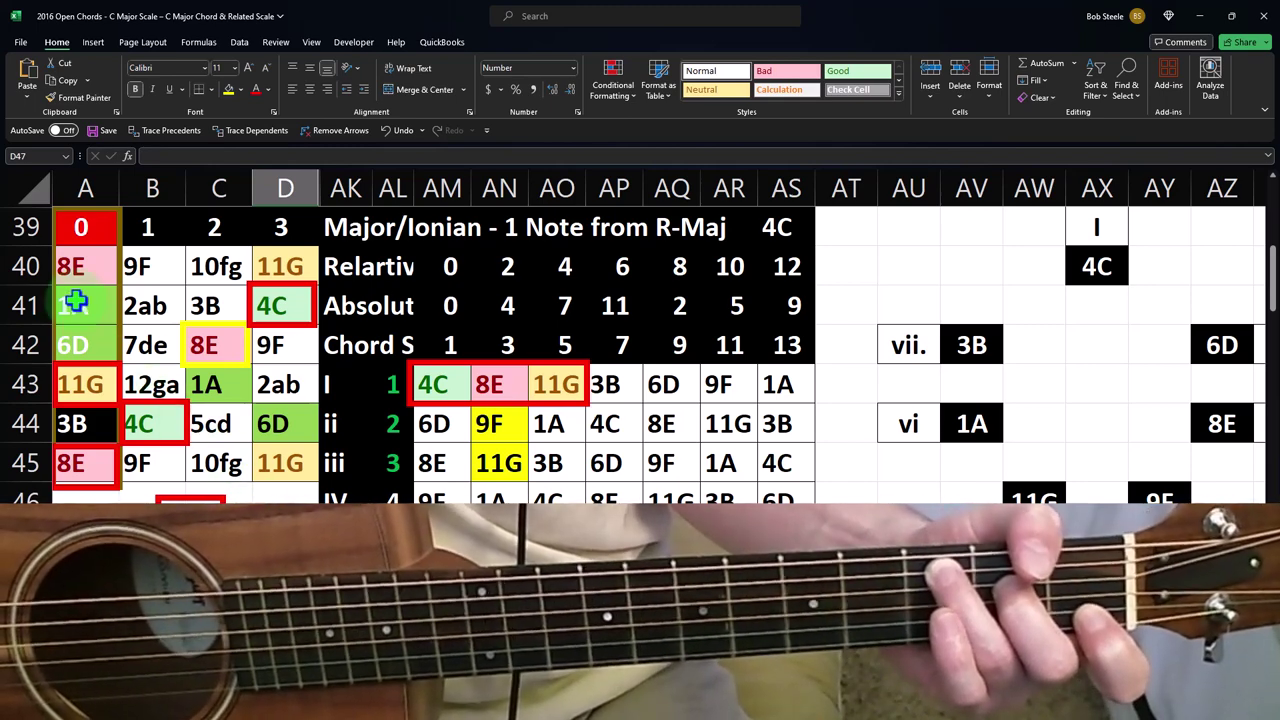
drag(79, 302, 79, 325)
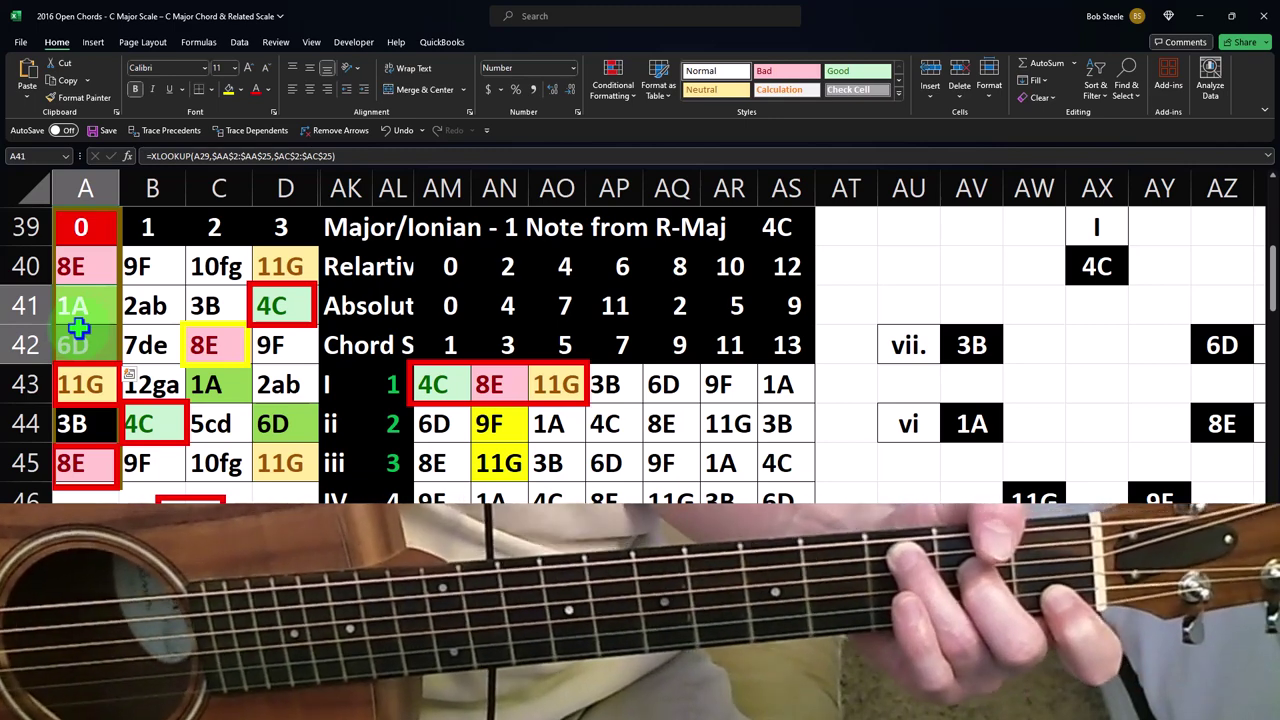
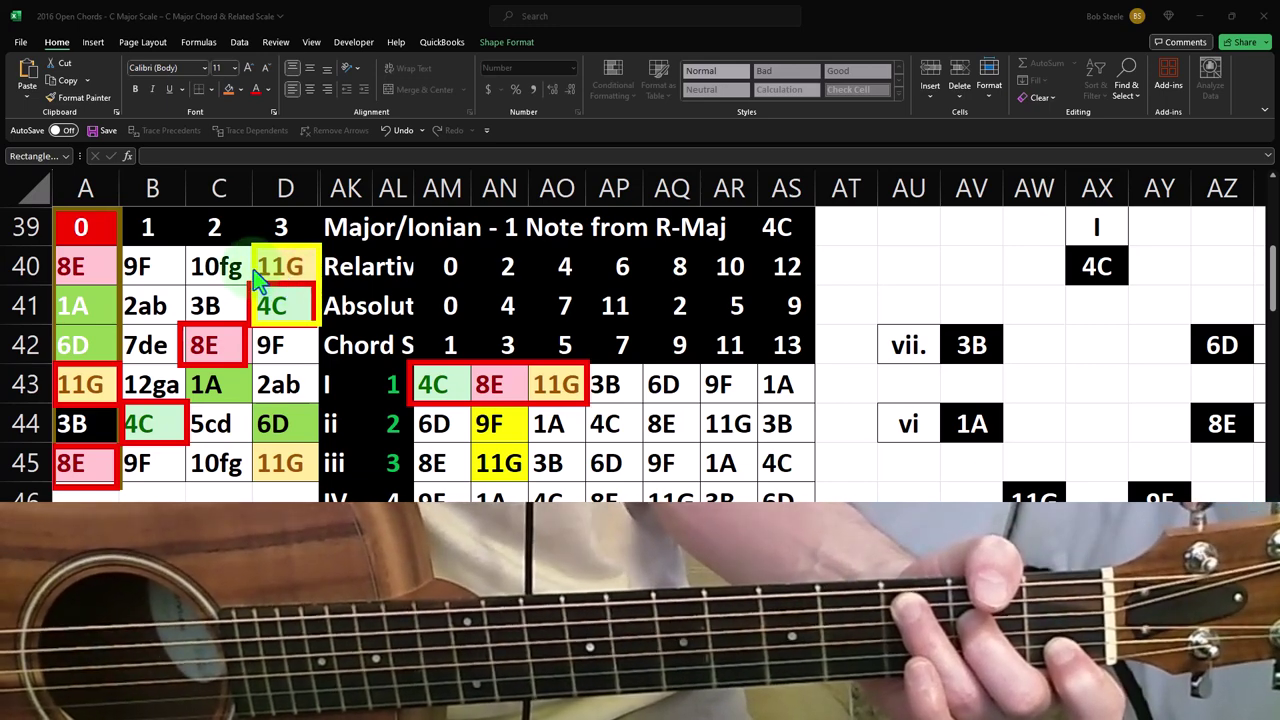
Move the yellow frame across the second fretboard from C41:D42 to C43:D44.
click(258, 268)
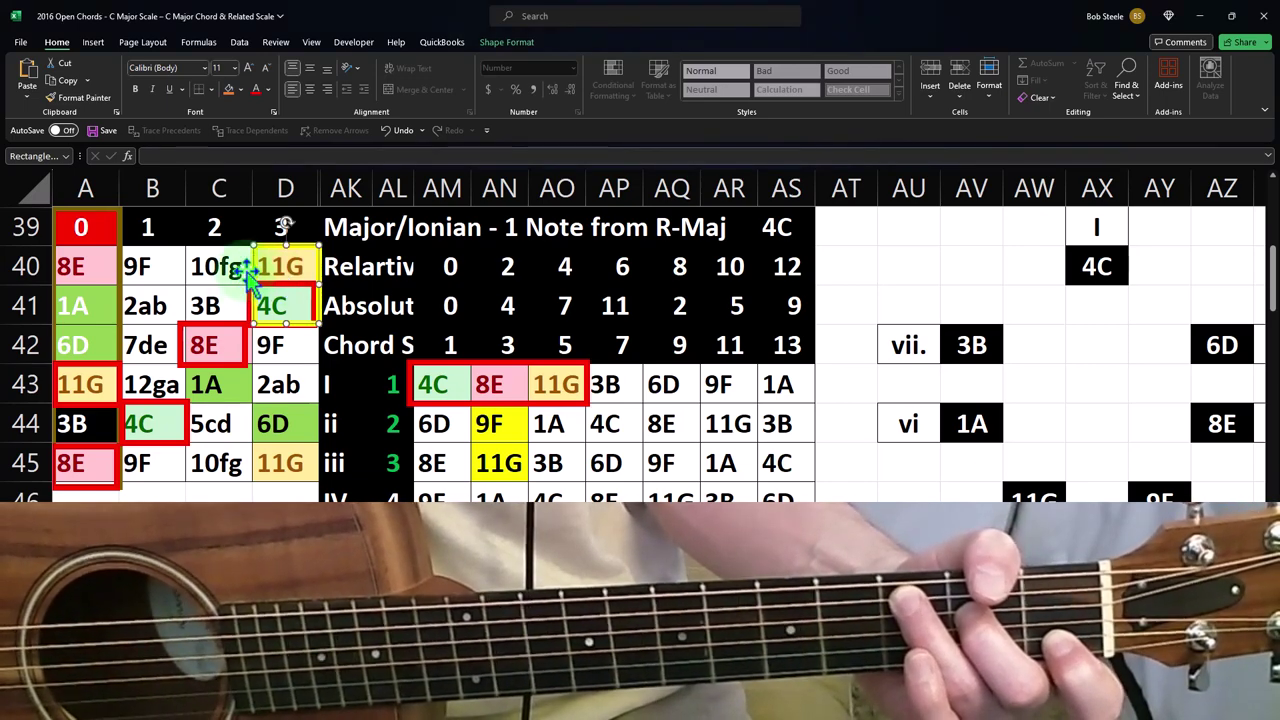
drag(258, 268, 316, 308)
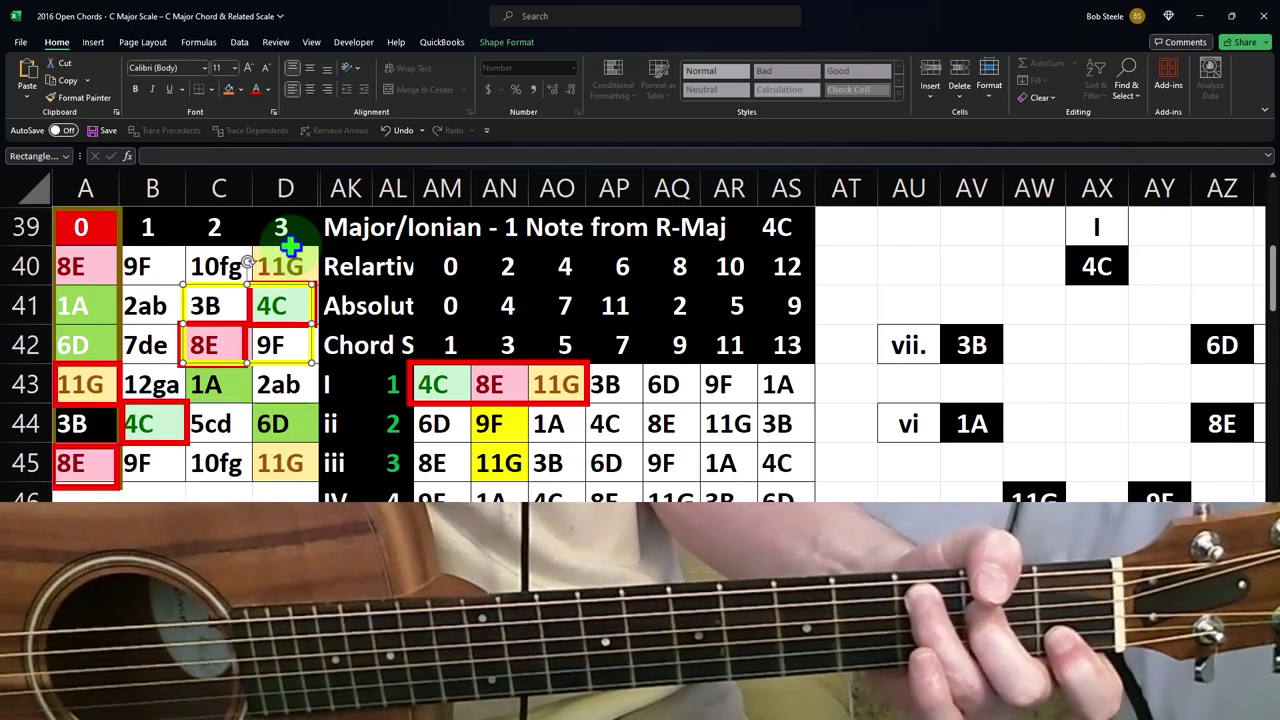
drag(206, 291, 210, 366)
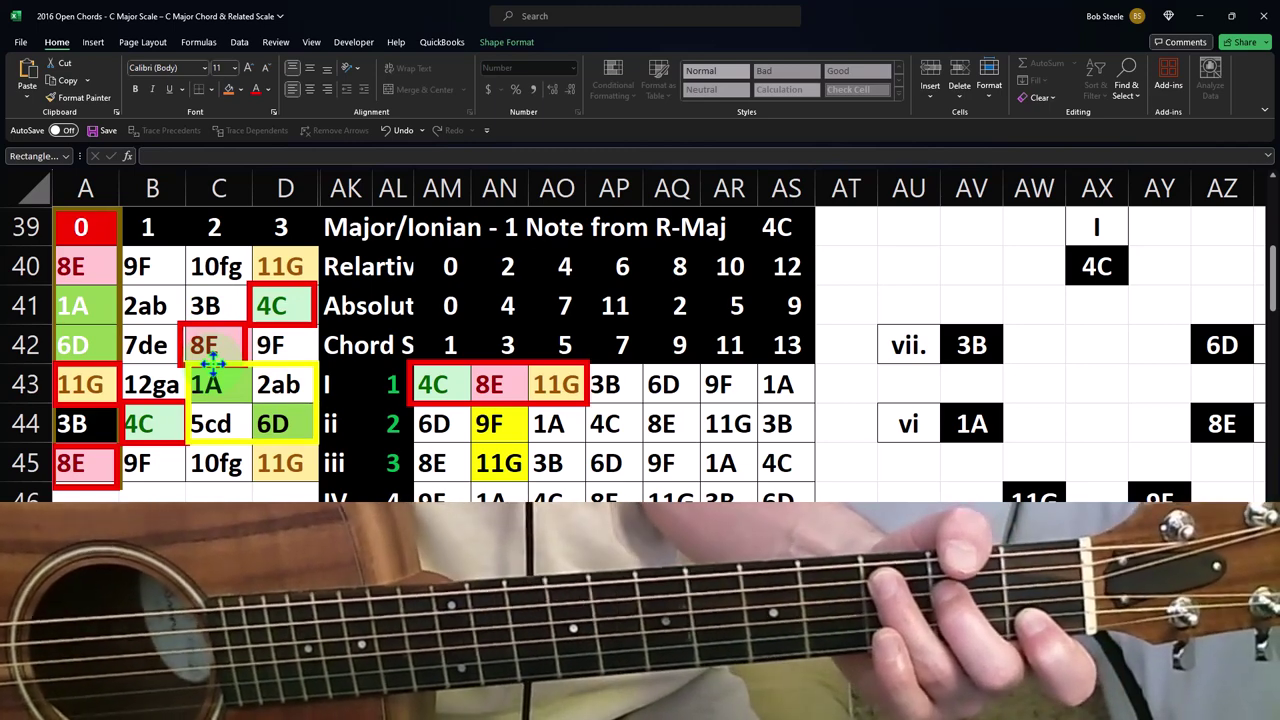
click(213, 365)
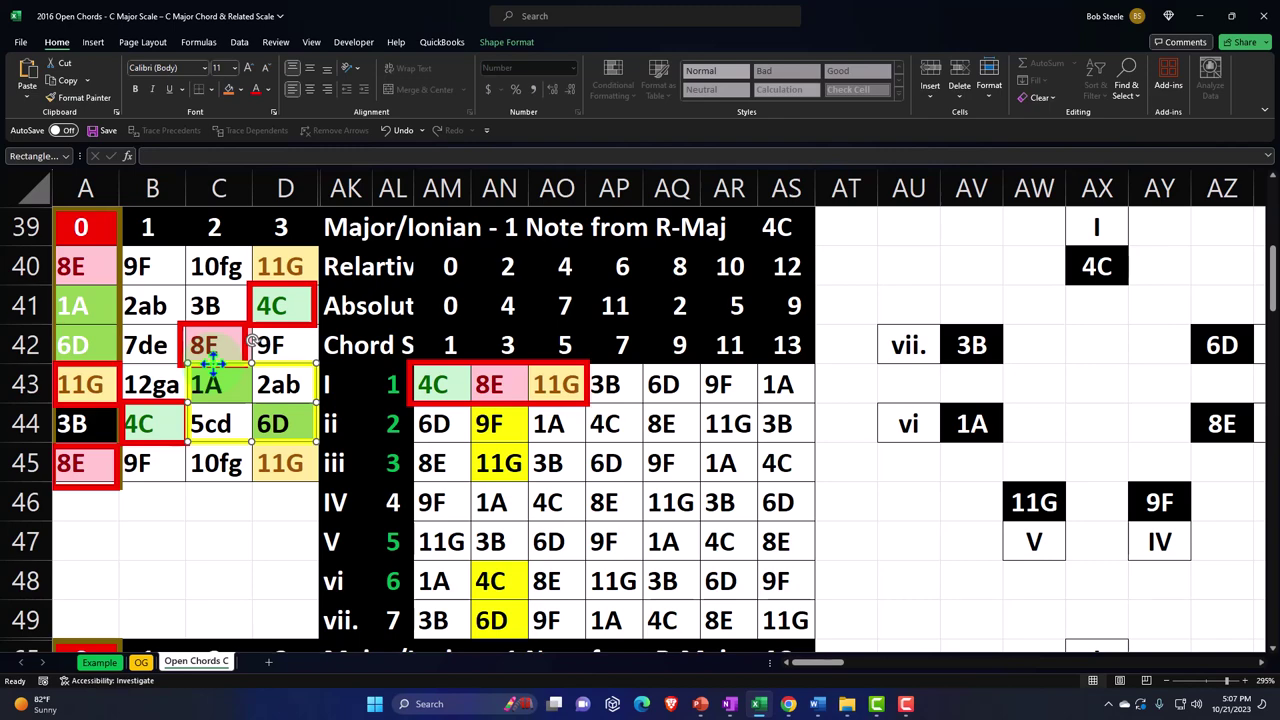
Copy the chord shape's red frames from the second fretboard onto the third fretboard starting in row 65.
scroll(212, 362, down, 1)
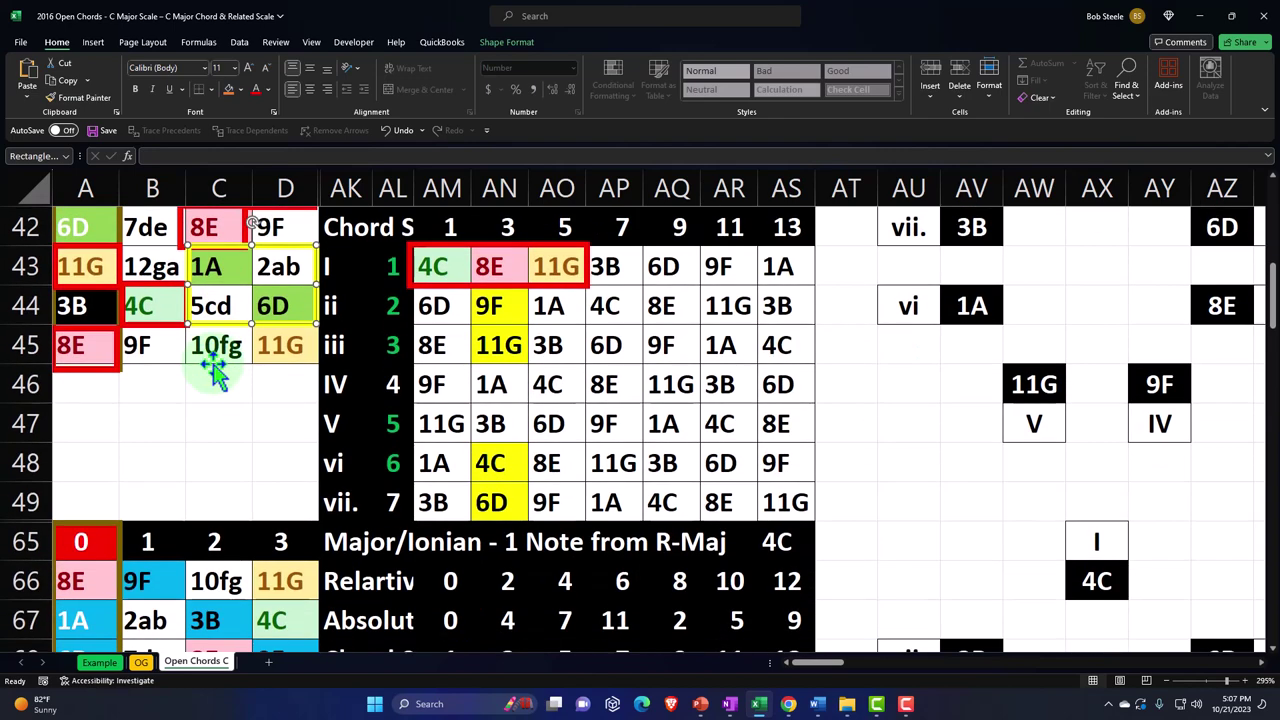
scroll(215, 372, up, 1)
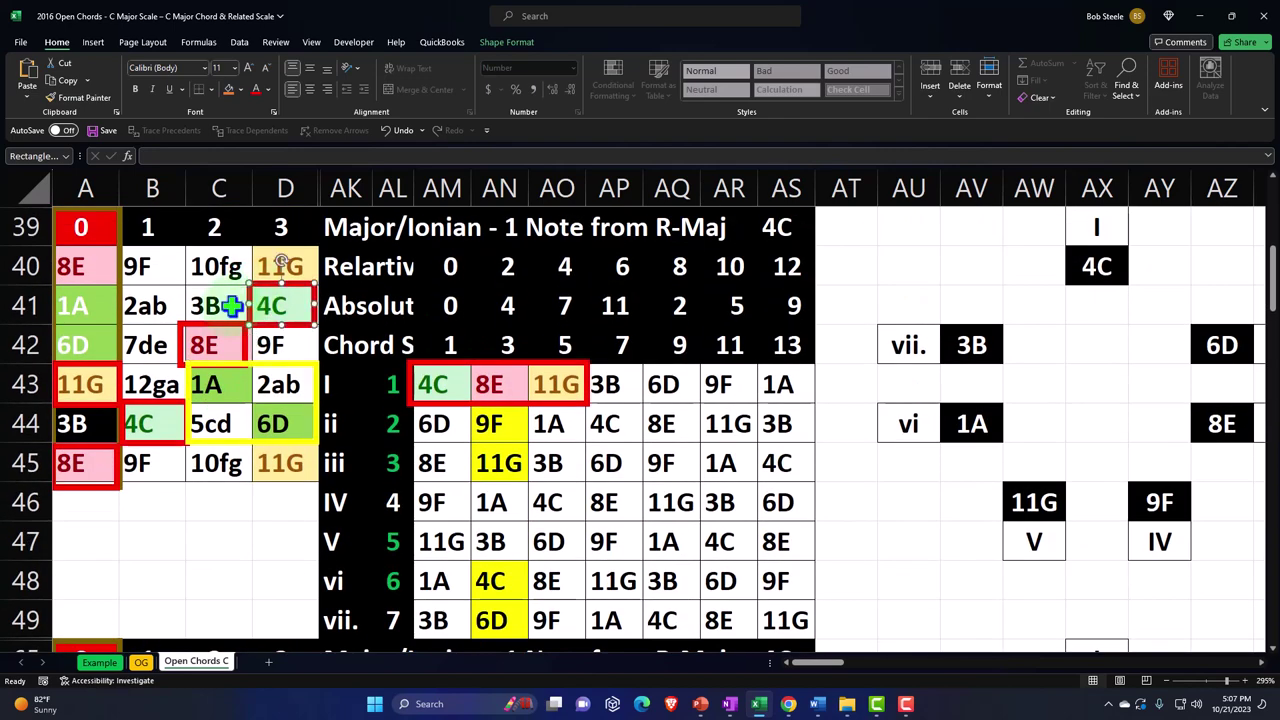
ctrl+click(224, 344)
ctrl+click(170, 416)
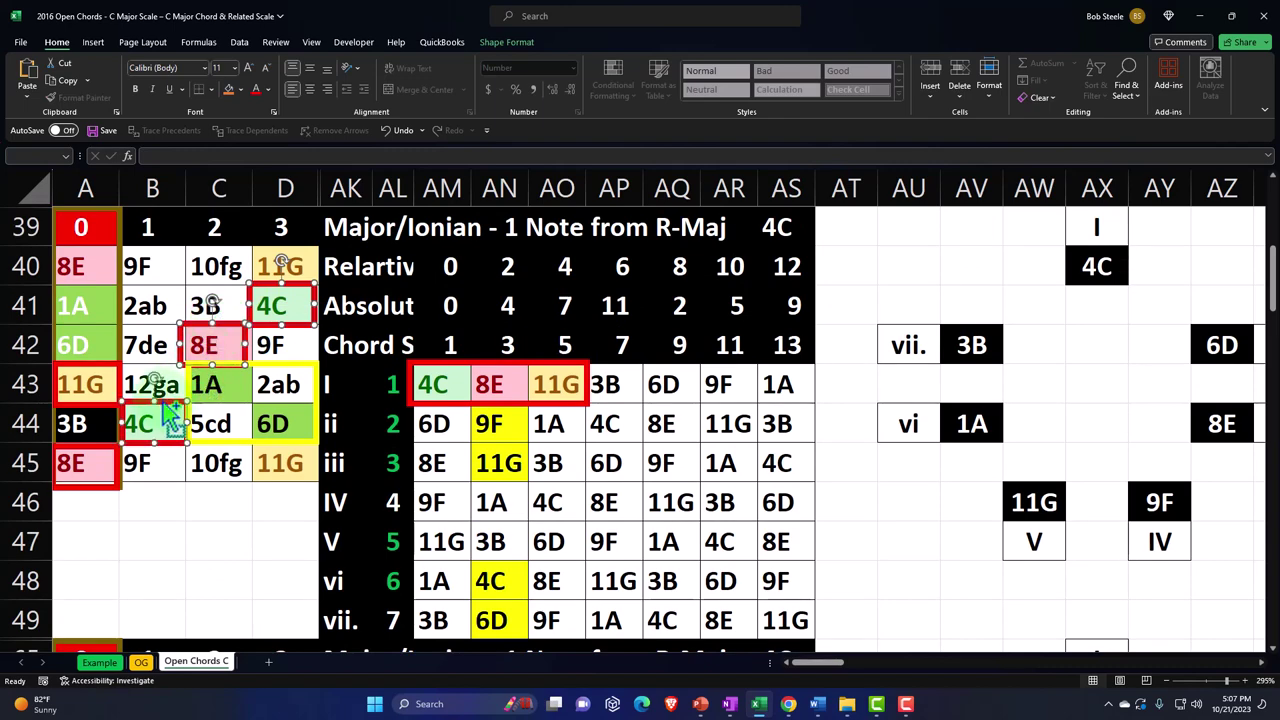
ctrl+click(118, 385)
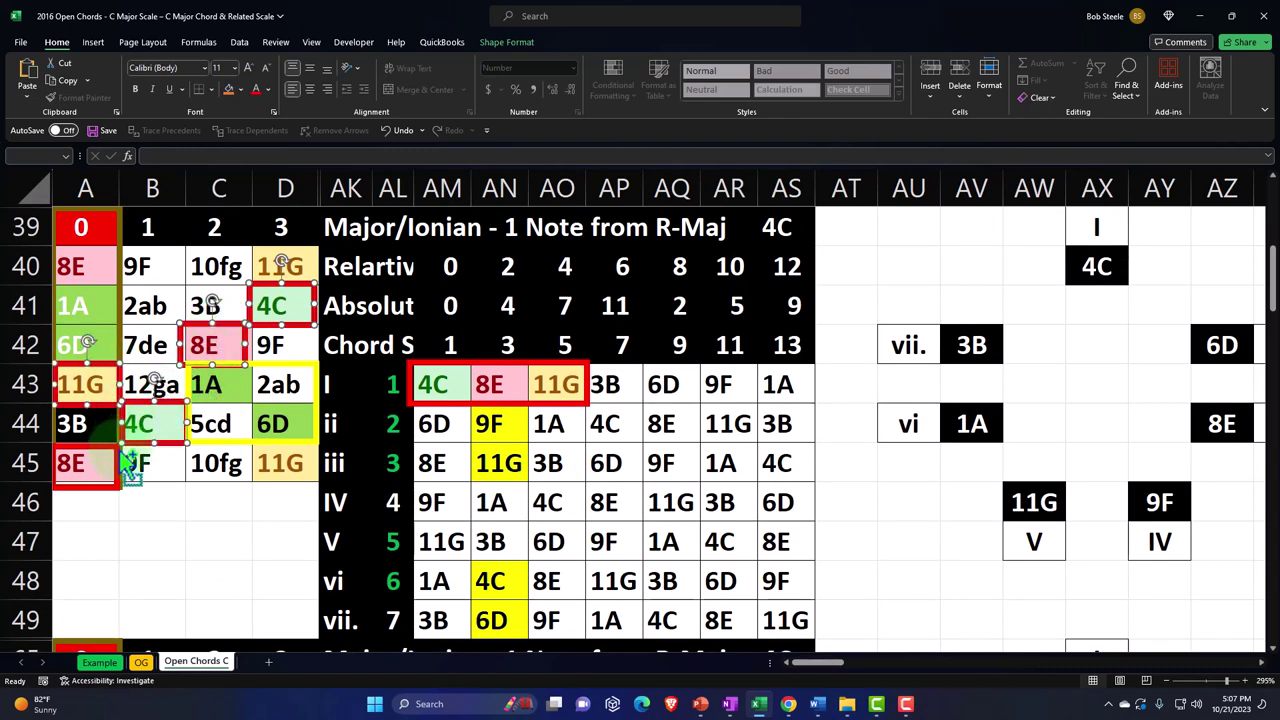
scroll(171, 491, down, 9)
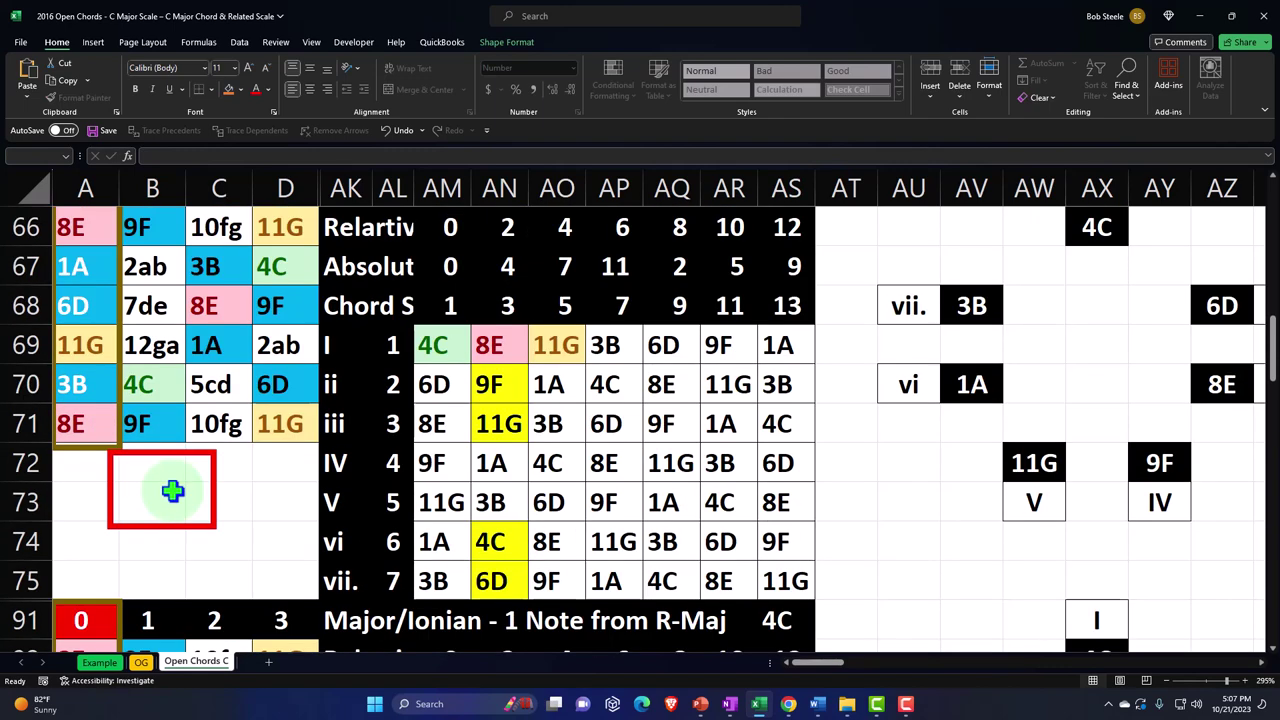
scroll(172, 490, up, 9)
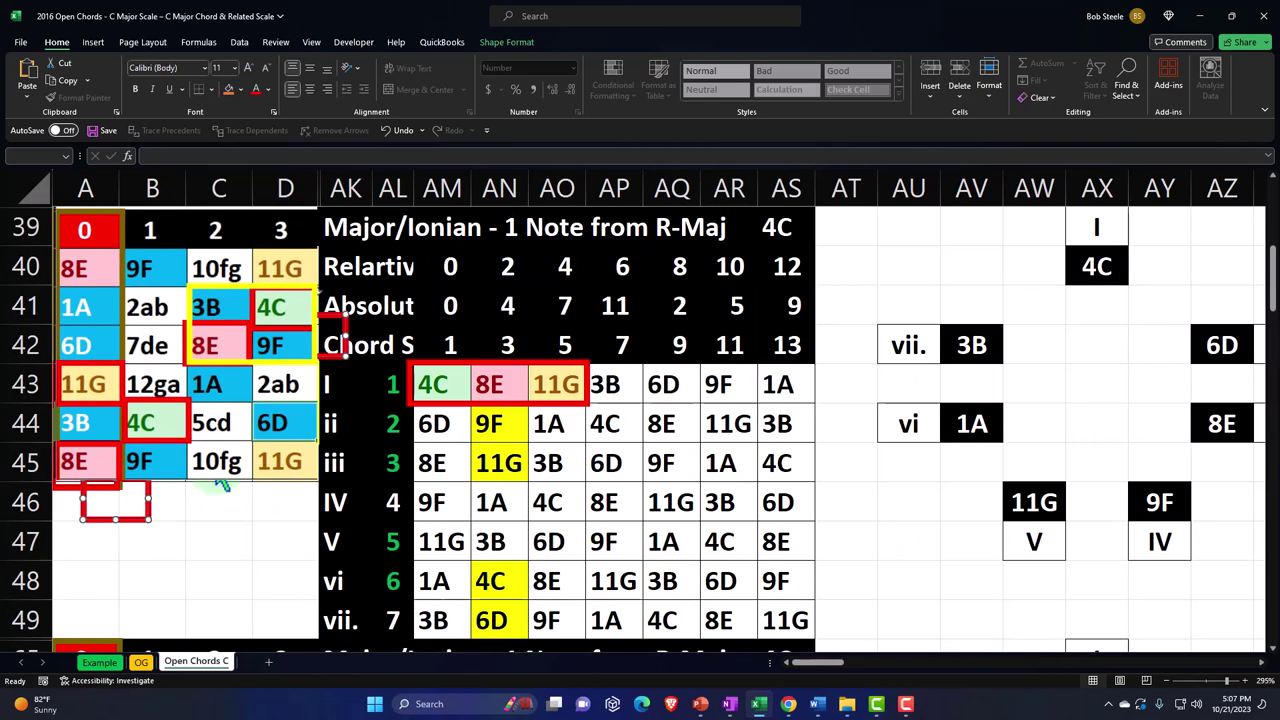
drag(137, 503, 143, 591)
scroll(143, 591, down, 1)
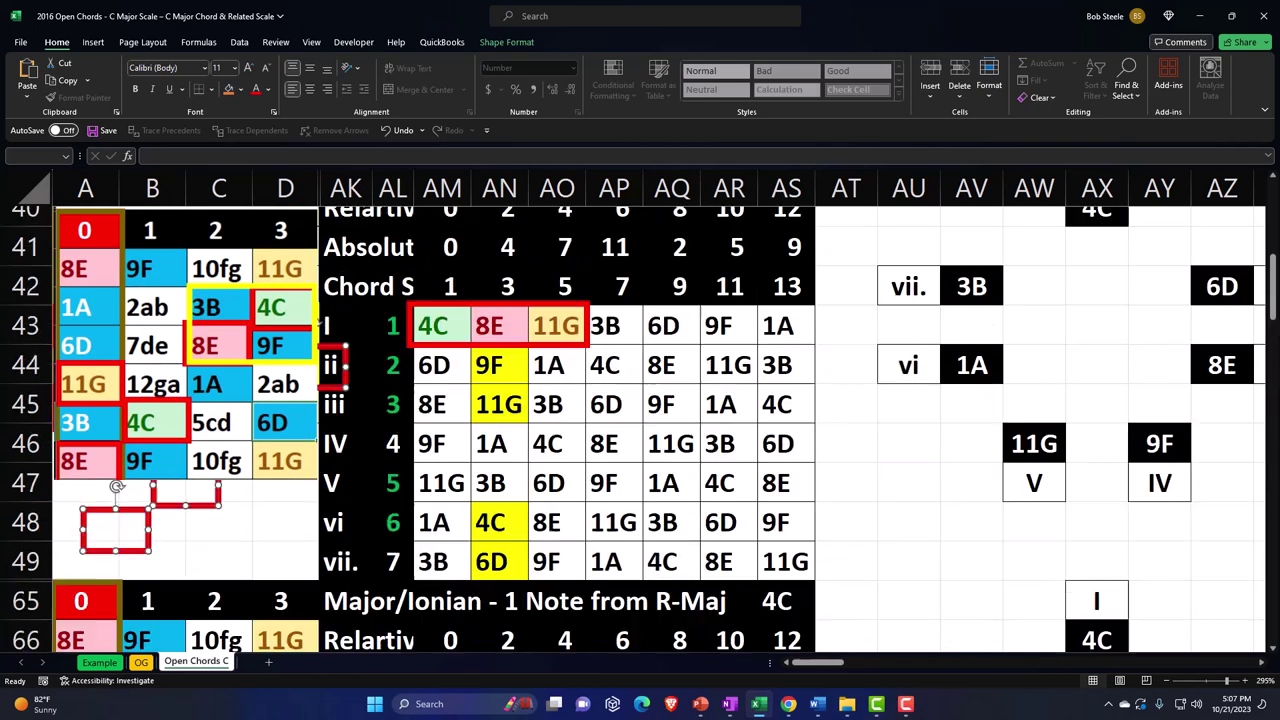
scroll(566, 430, down, 2)
drag(100, 420, 106, 510)
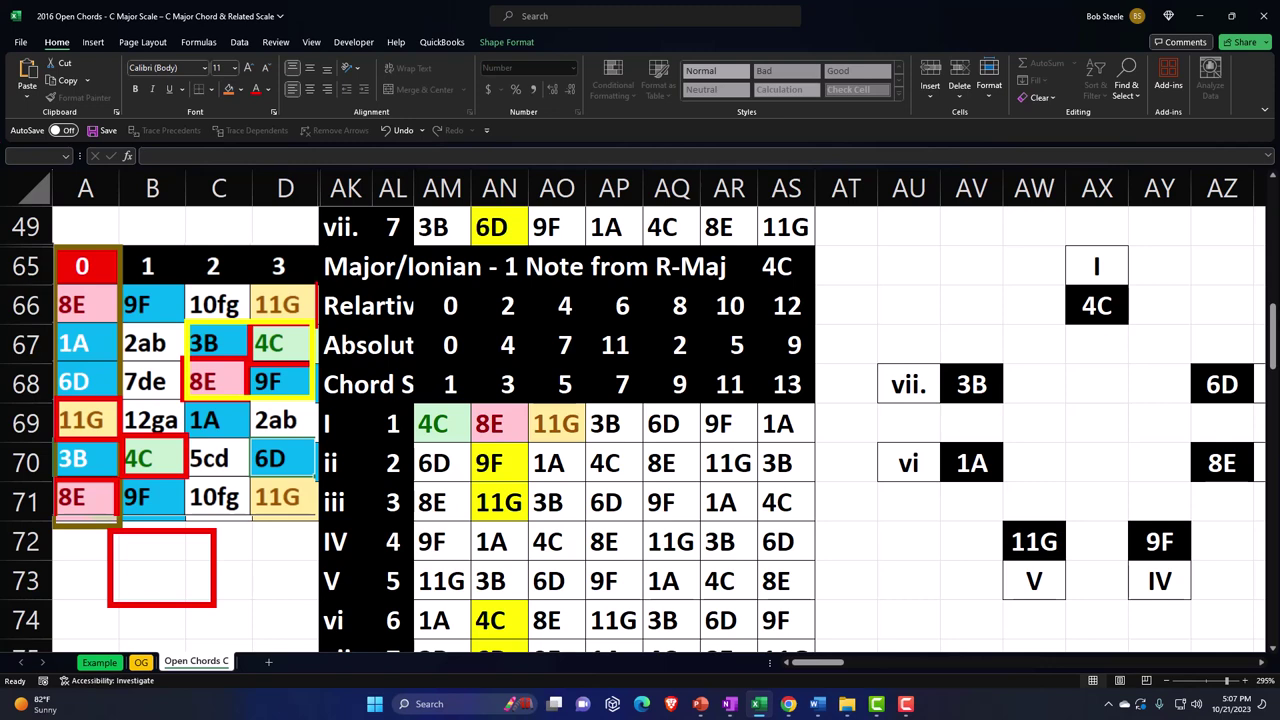
click(256, 582)
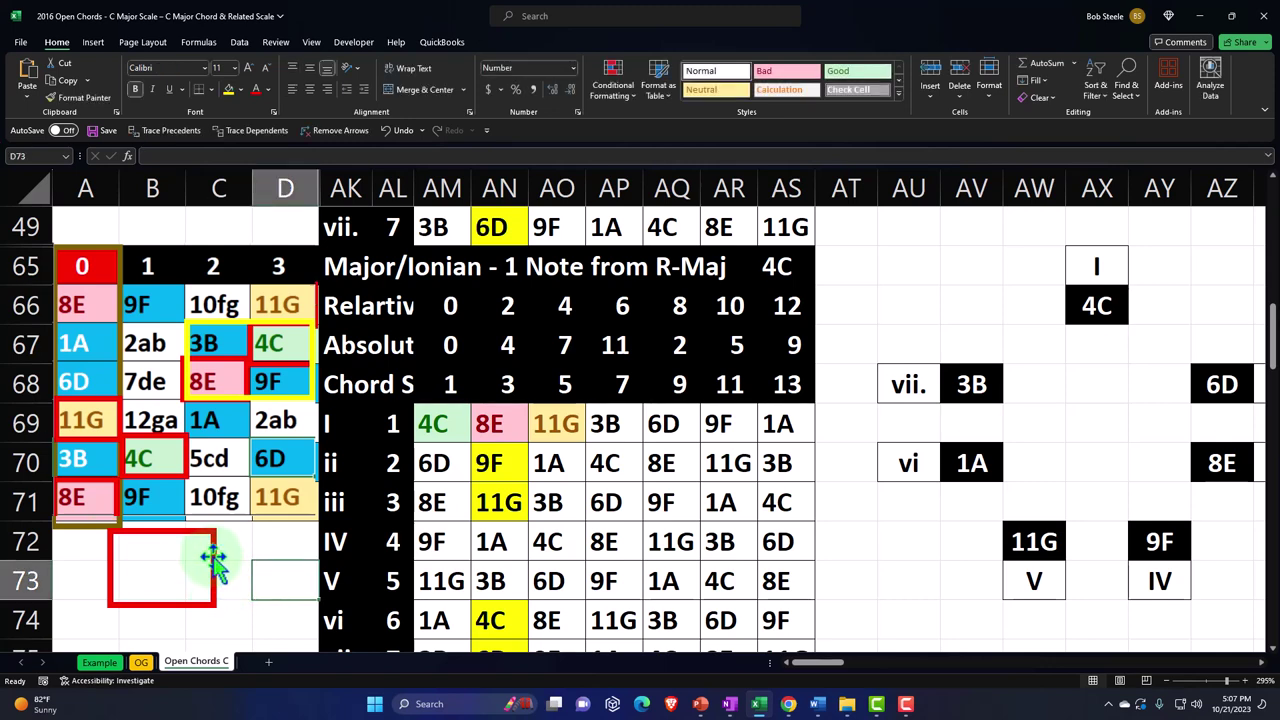
Copy the yellow frame around C43:D44 and place the copy on the third fretboard around 3B, 4C, 8E and 9F in C67:D68.
drag(208, 562, 190, 345)
scroll(218, 562, up, 5)
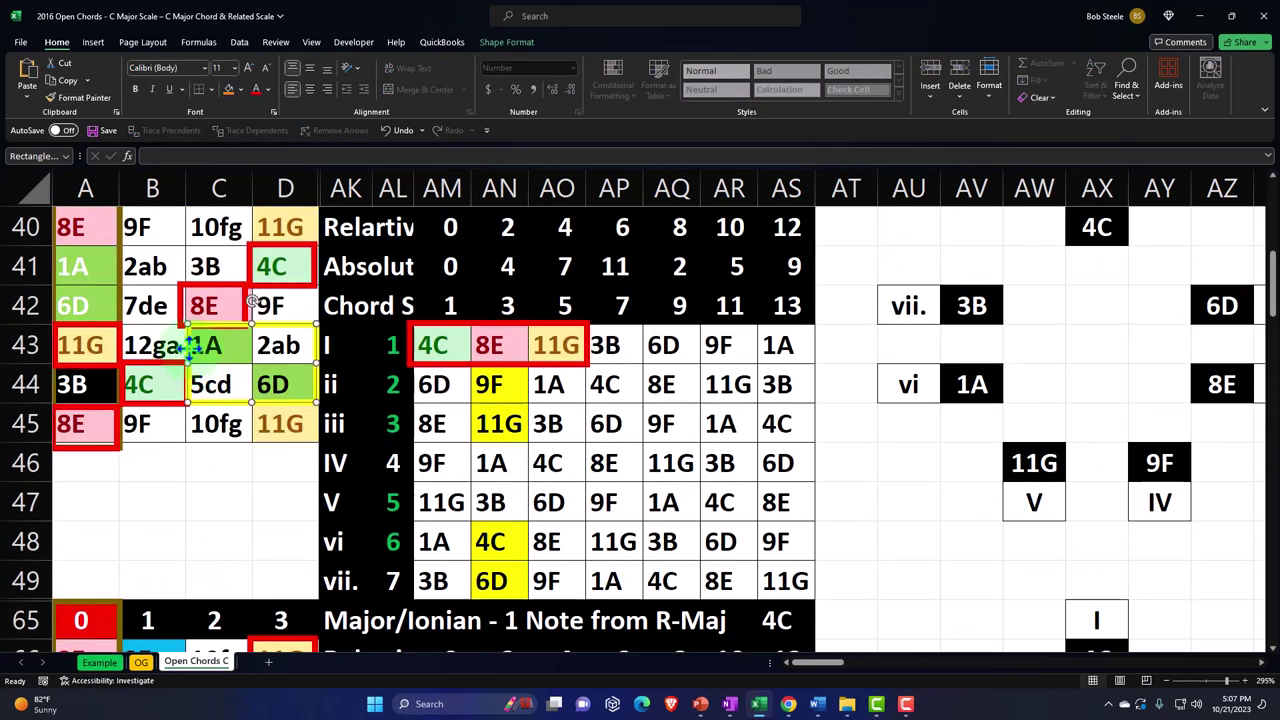
drag(264, 402, 200, 590)
scroll(249, 494, down, 1)
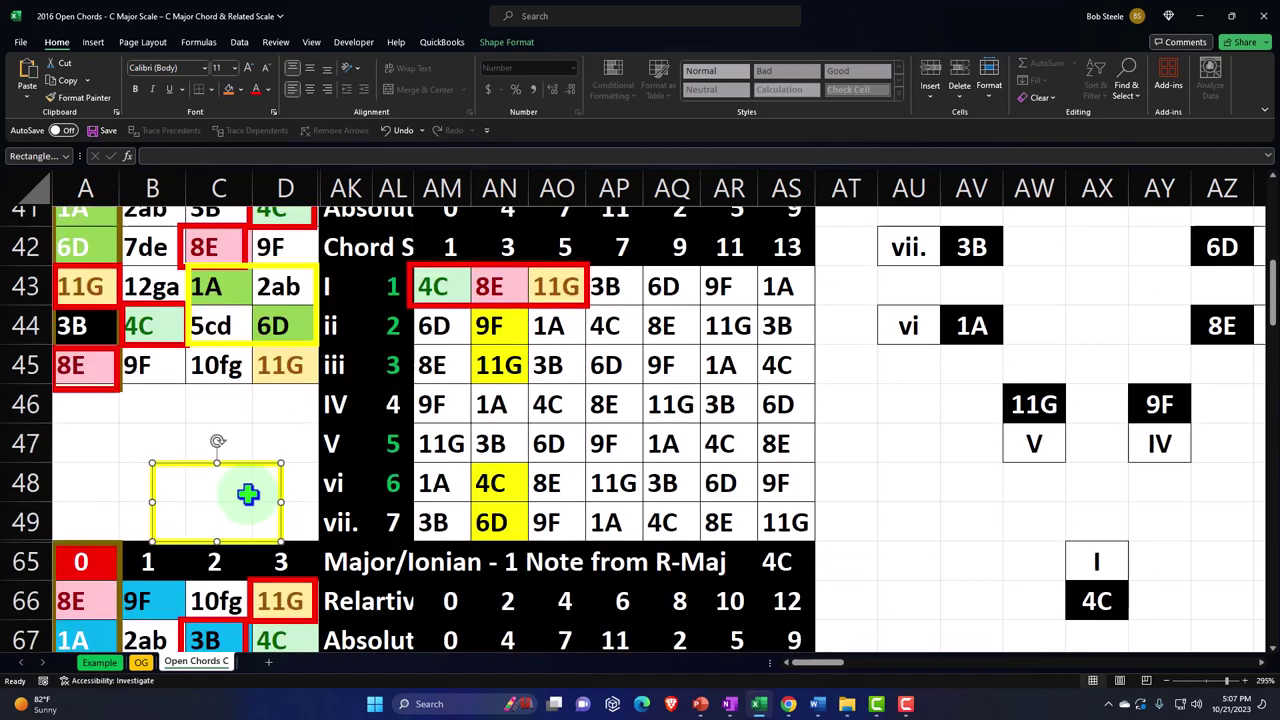
drag(277, 403, 253, 415)
scroll(274, 372, down, 2)
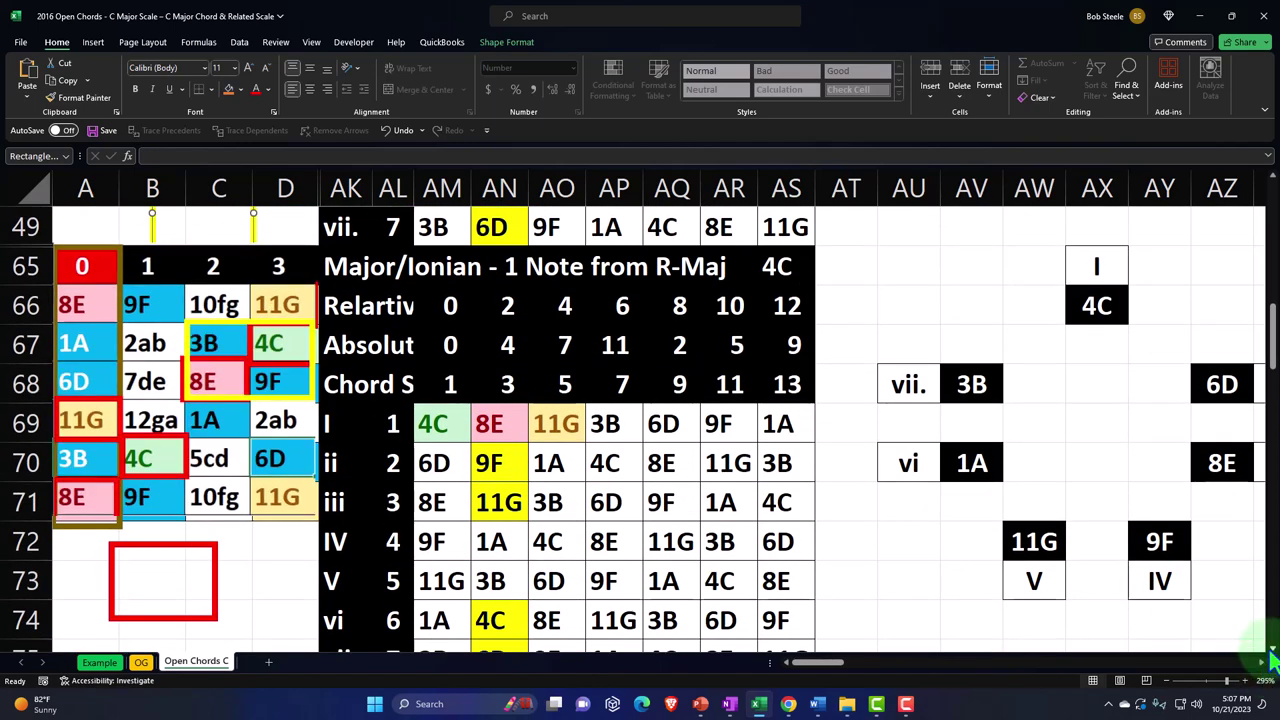
scroll(1265, 678, down, 1)
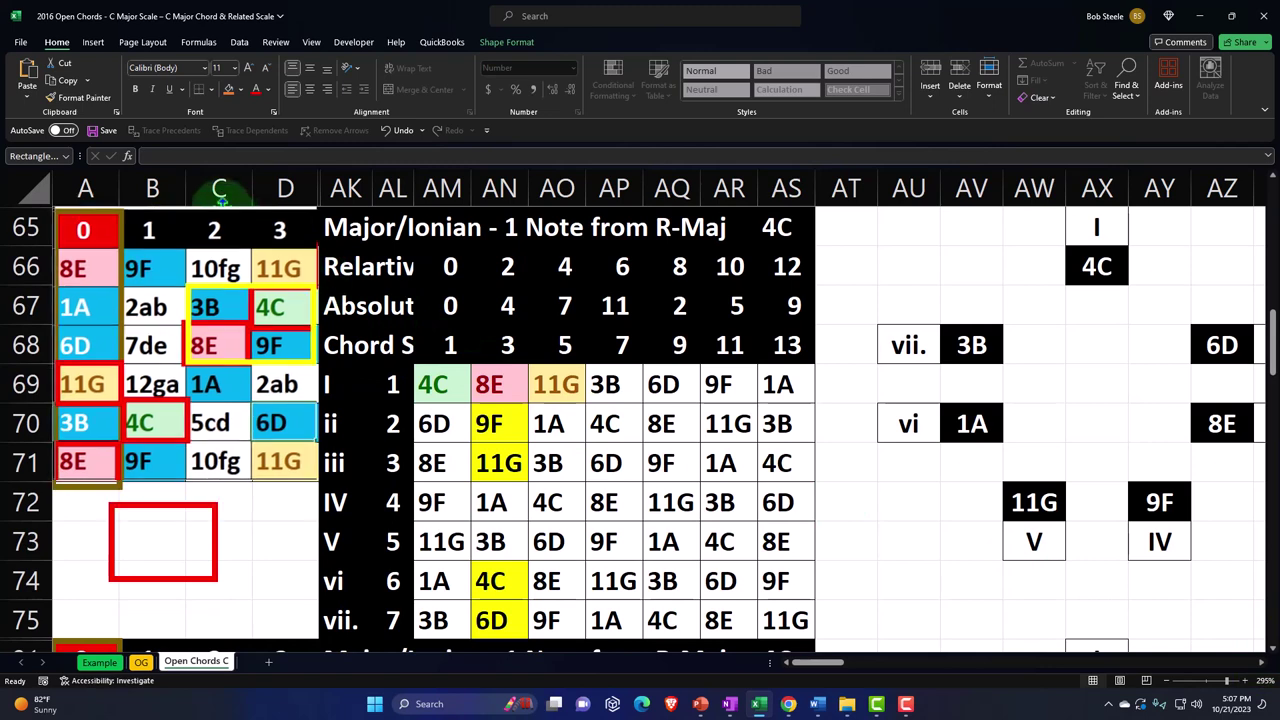
scroll(222, 200, up, 1)
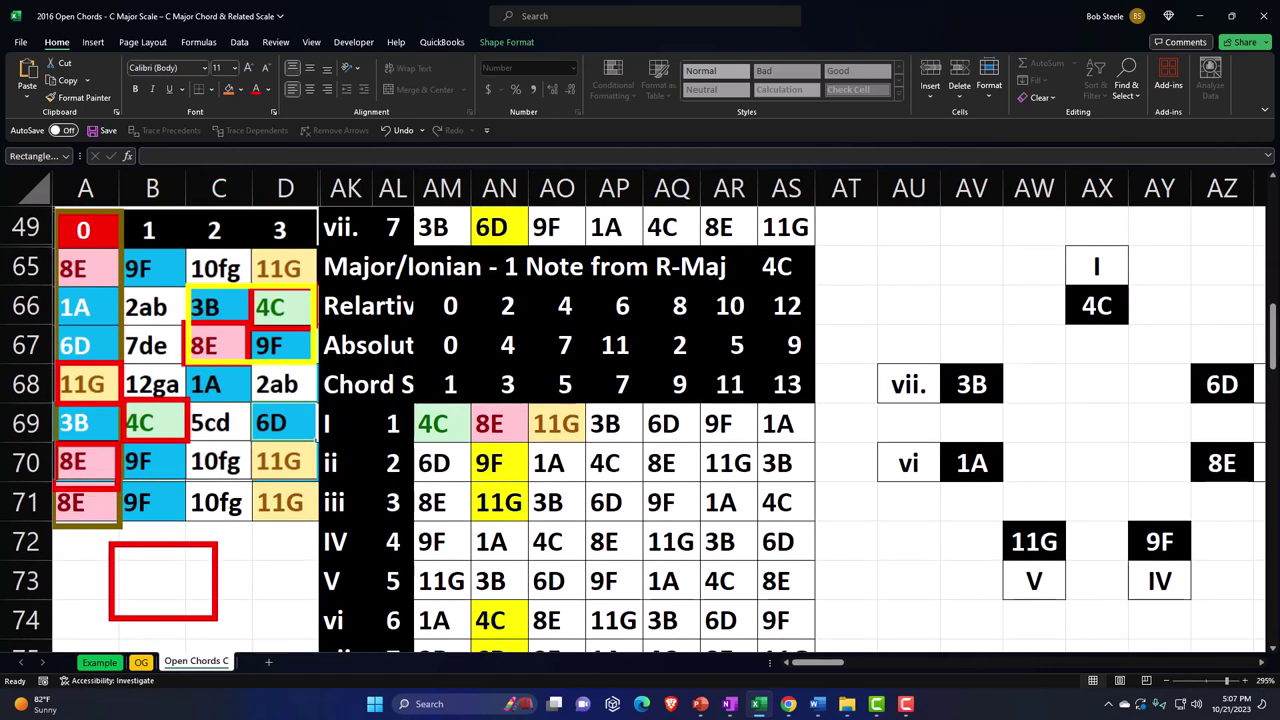
scroll(1272, 660, down, 1)
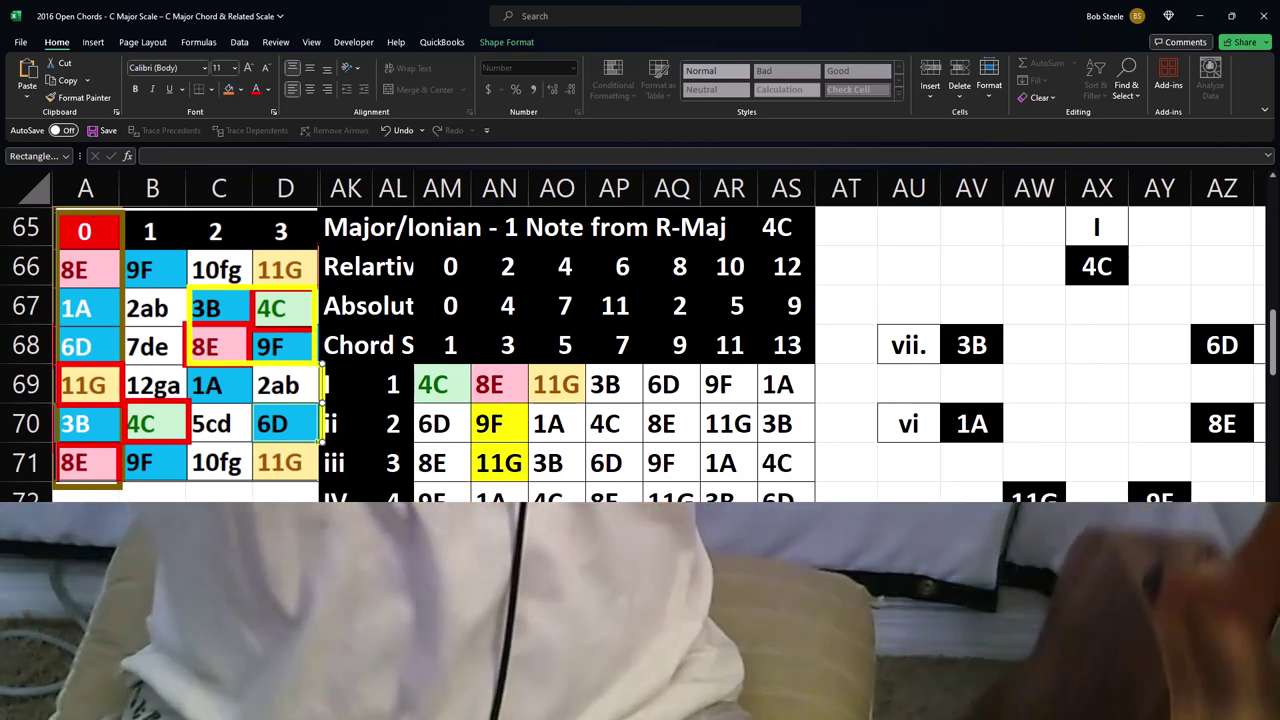
Copy the red chord frames from the third fretboard onto the matching notes of the fourth fretboard in A92:D97.
scroll(640, 420, down, 2)
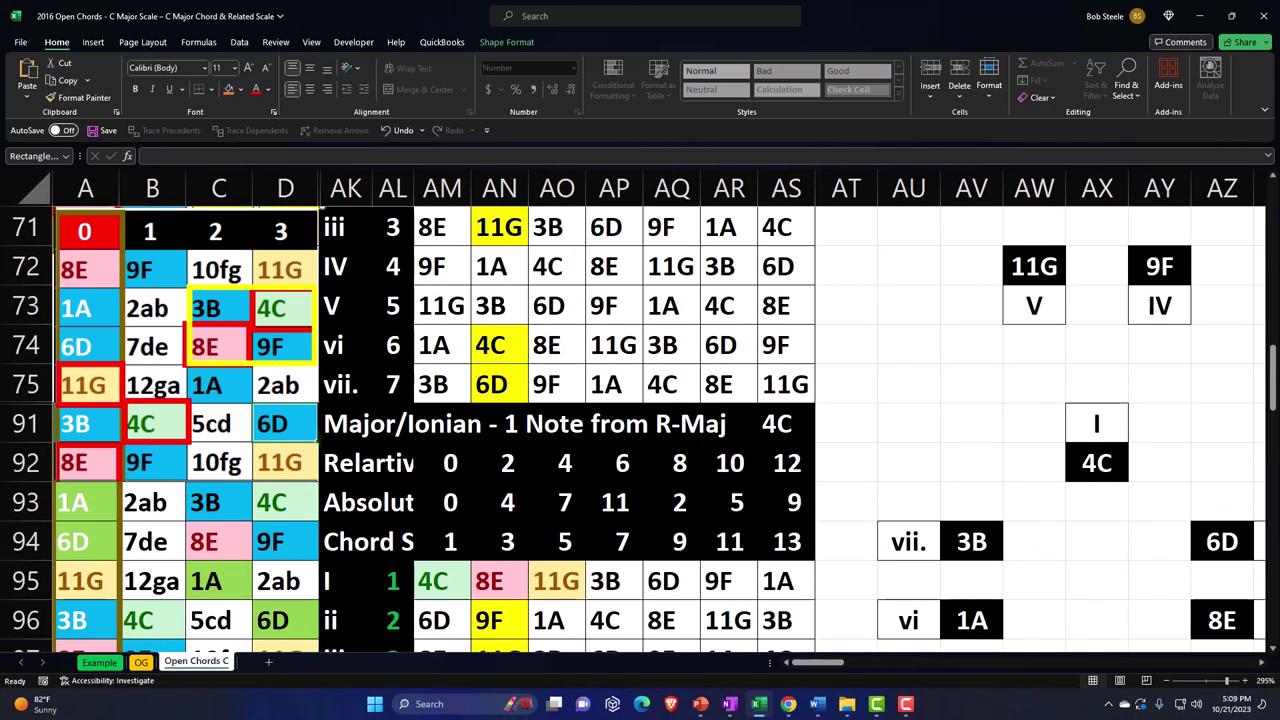
scroll(408, 428, up, 3)
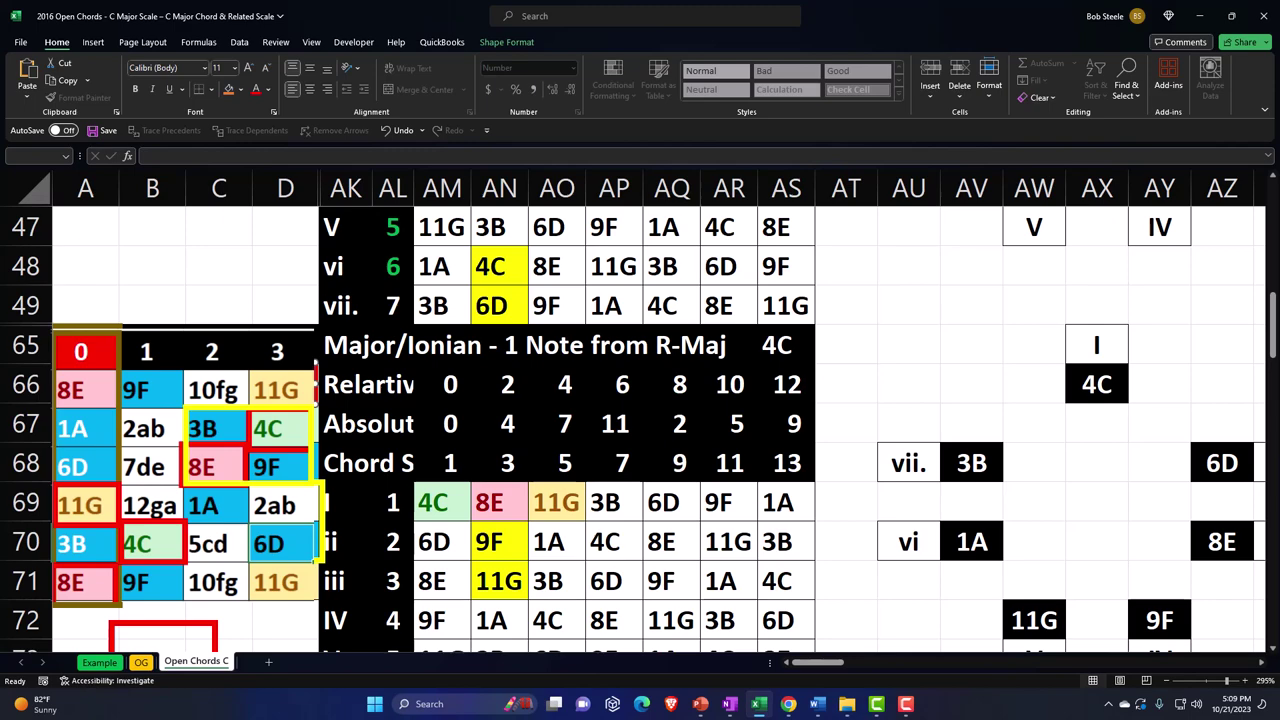
scroll(566, 420, down, 2)
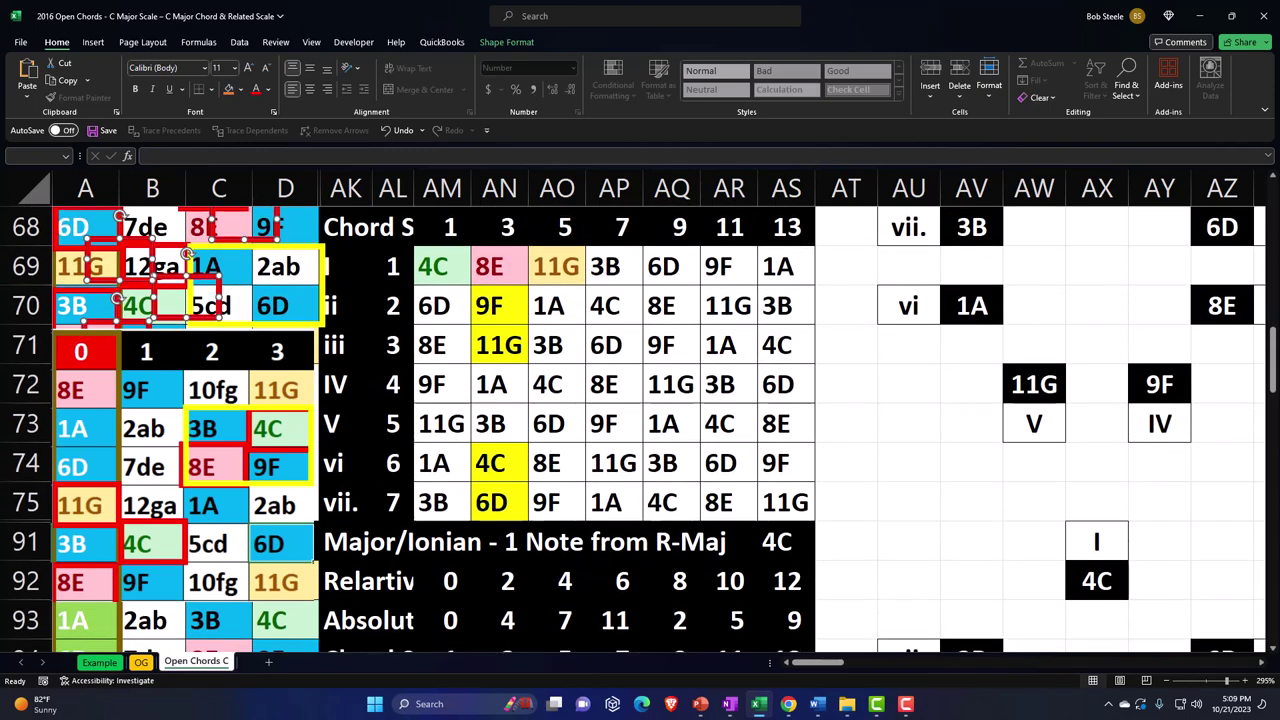
drag(84, 291, 96, 414)
scroll(90, 450, down, 2)
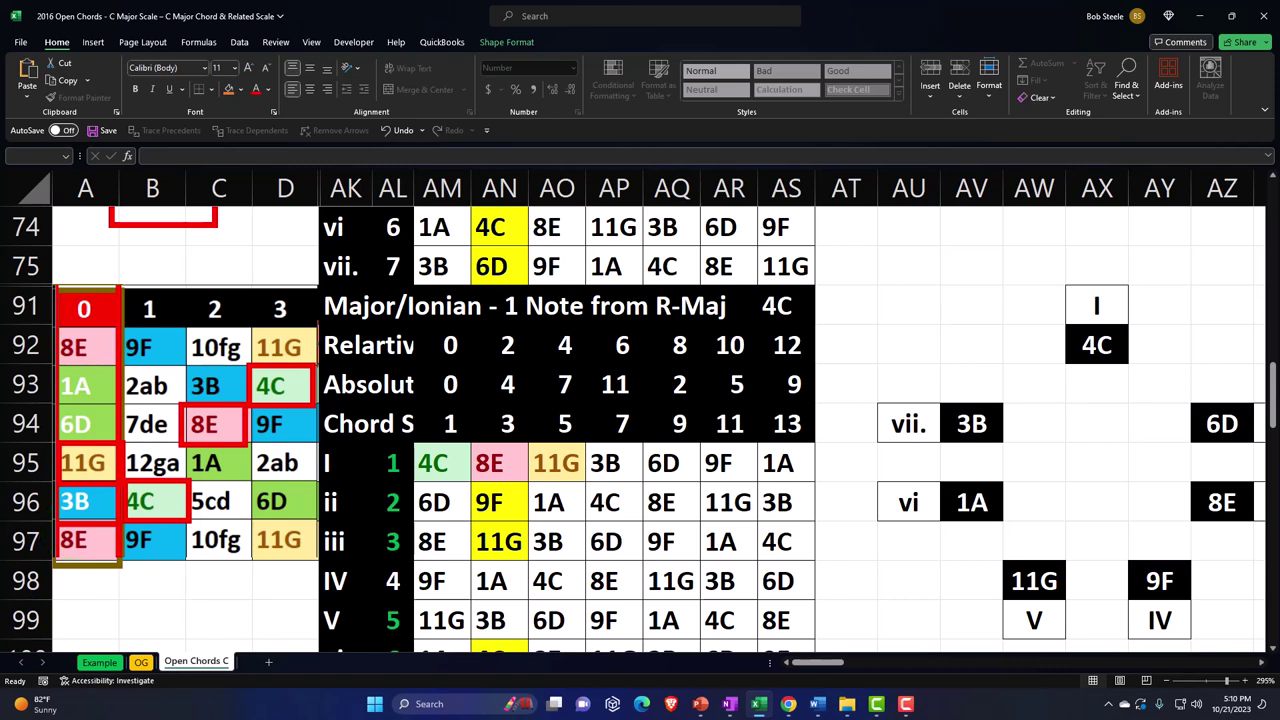
click(220, 578)
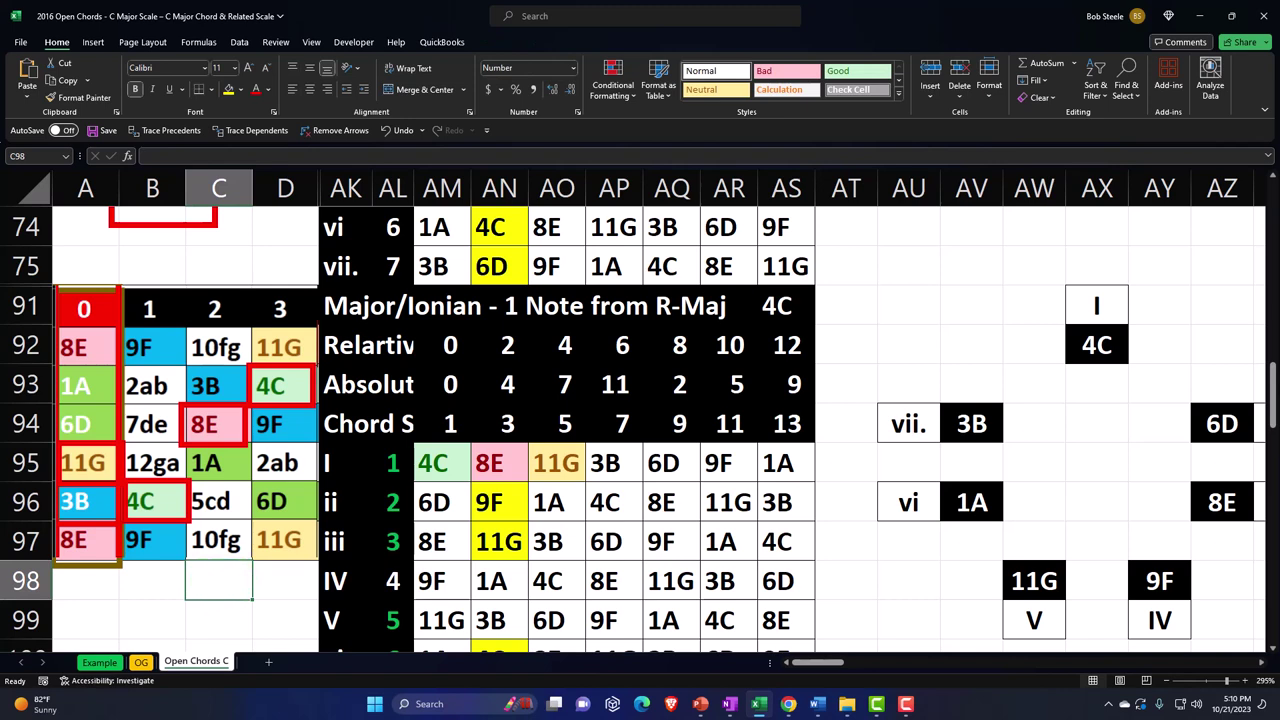
Compare green notes 1A and 6D in A93:A94 with the I chord in AM95:AO95, degrees 4 and 5 in AL98:AL99, and root 9F in AM98.
drag(85, 385, 85, 424)
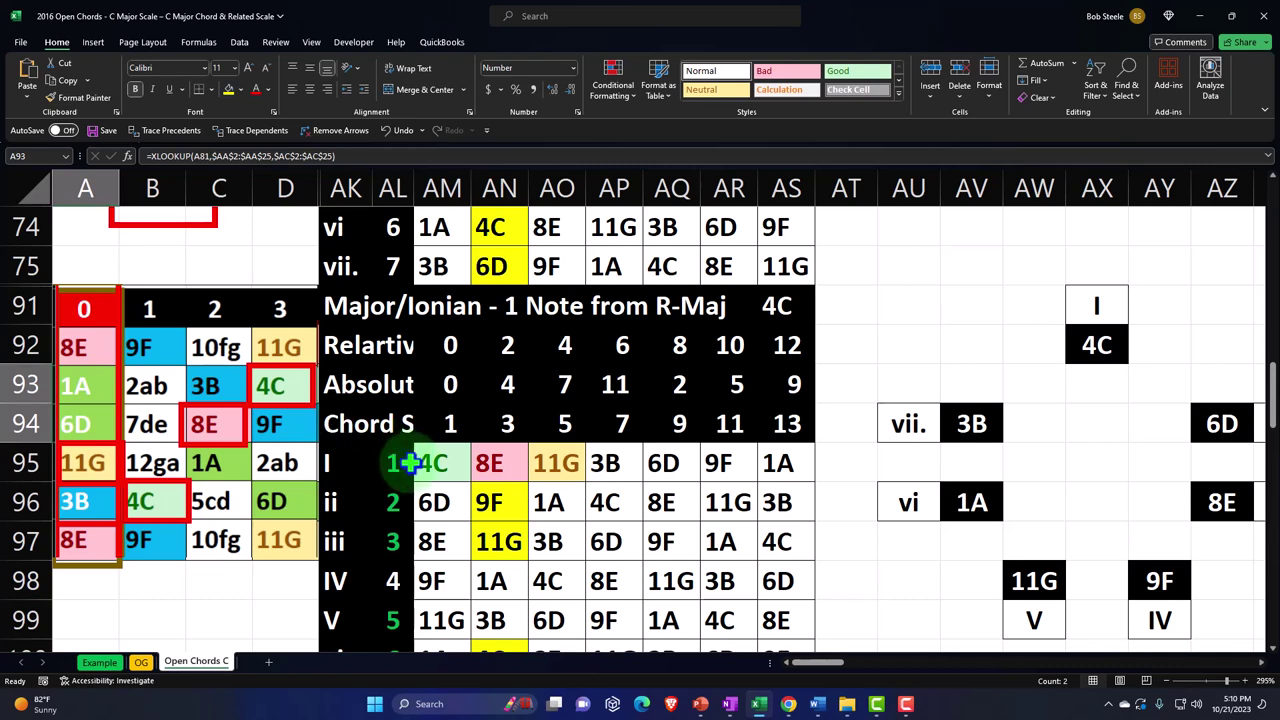
drag(428, 460, 537, 461)
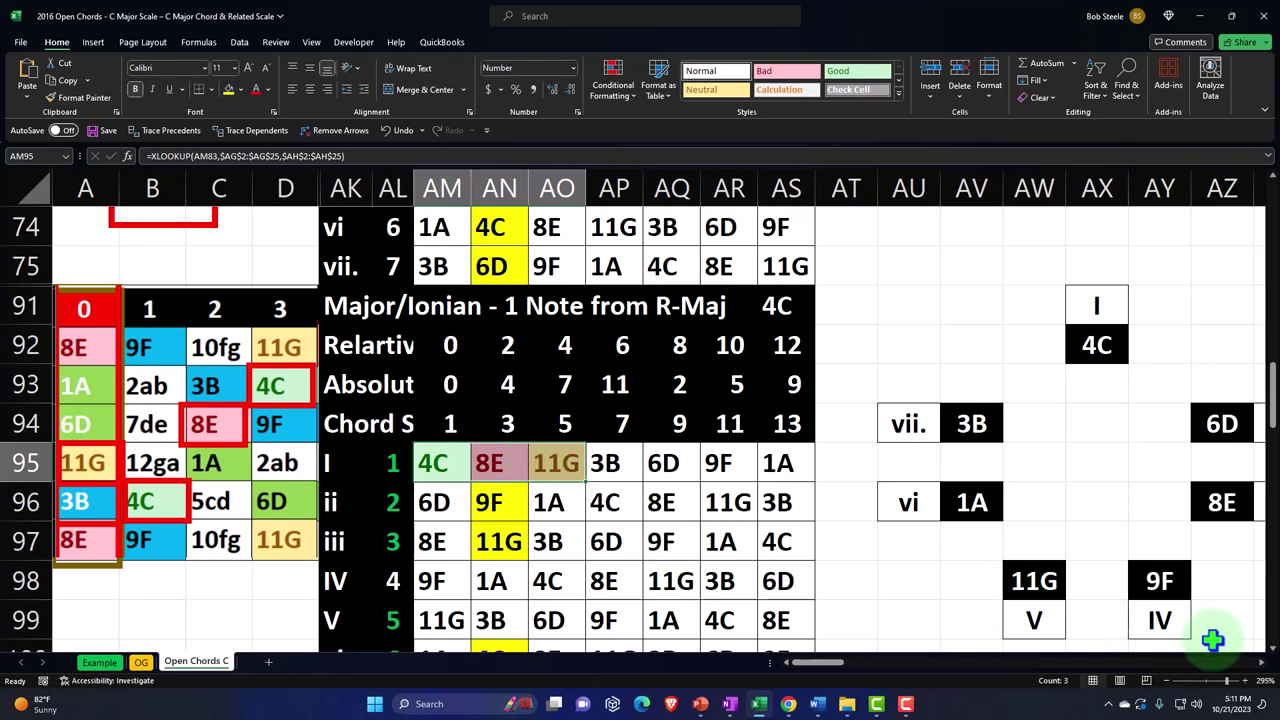
scroll(1268, 655, down, 1)
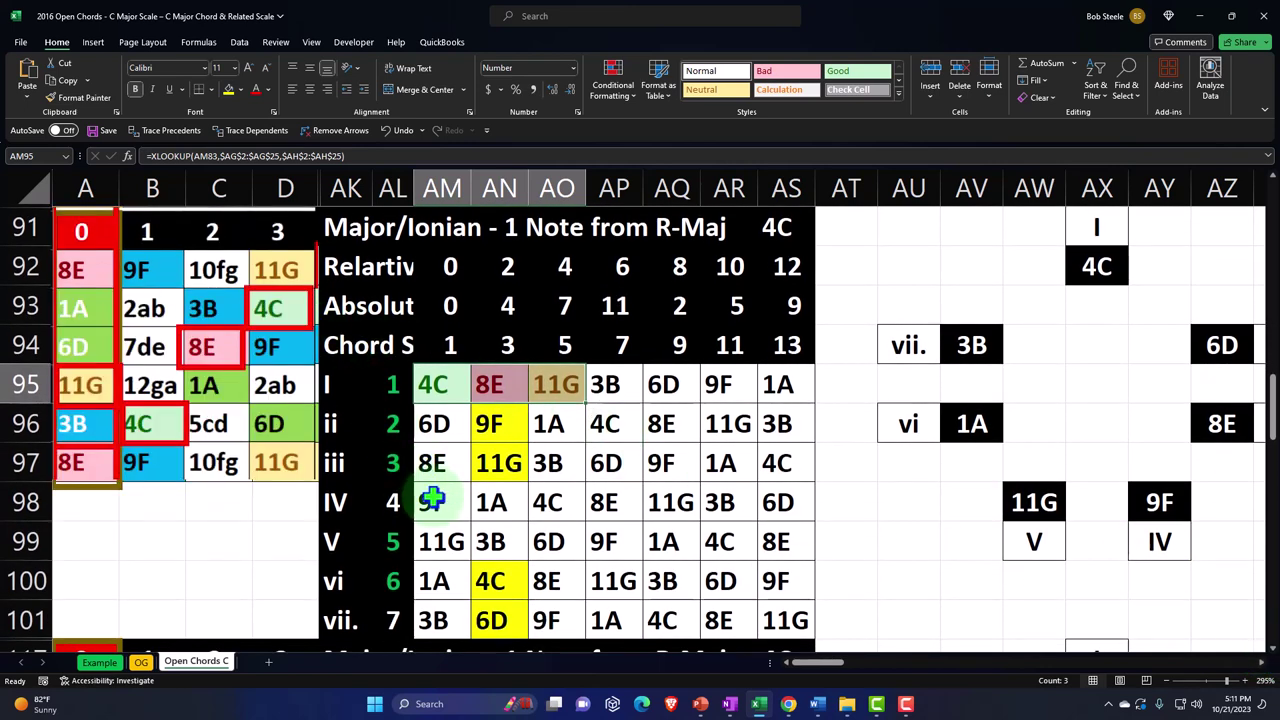
drag(388, 503, 390, 537)
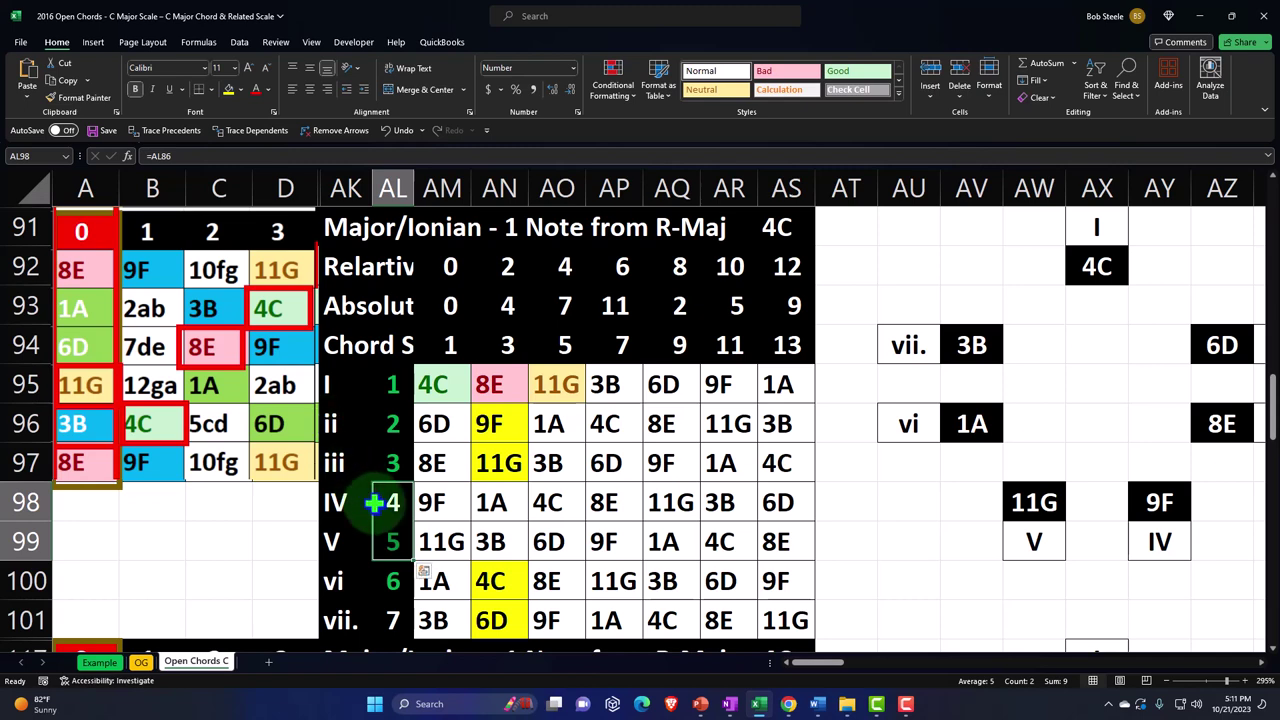
click(430, 386)
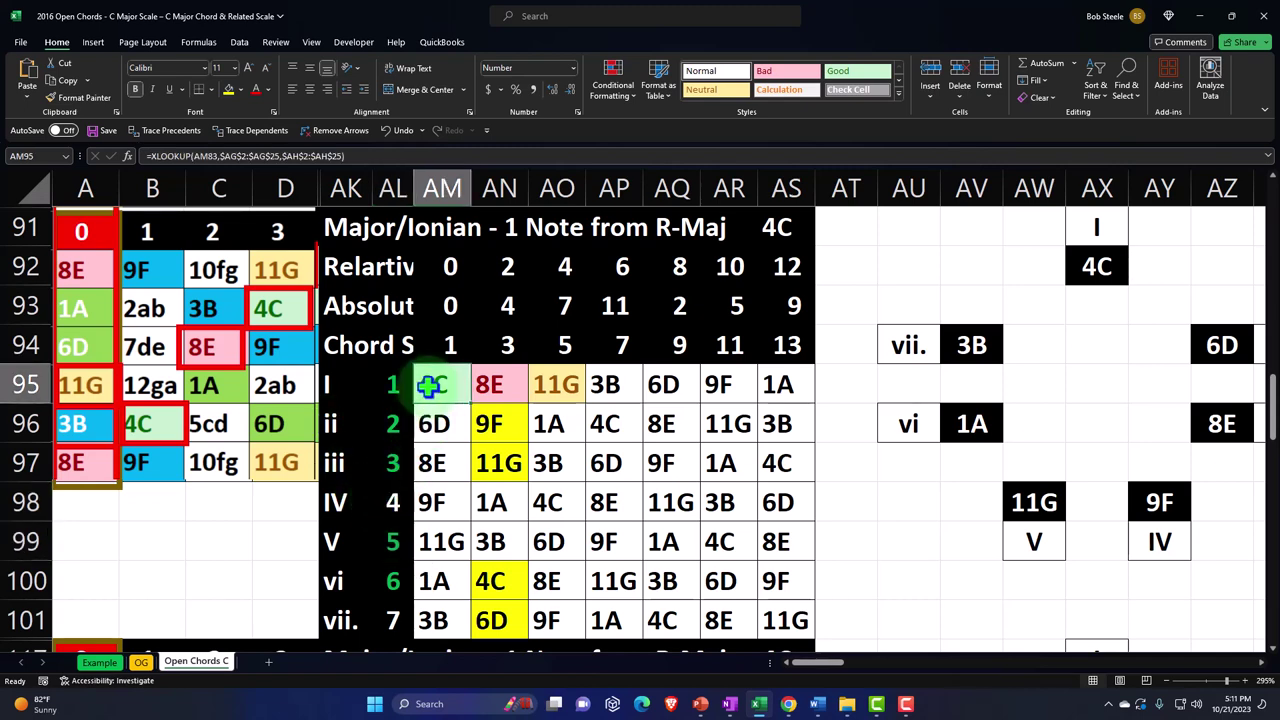
click(440, 501)
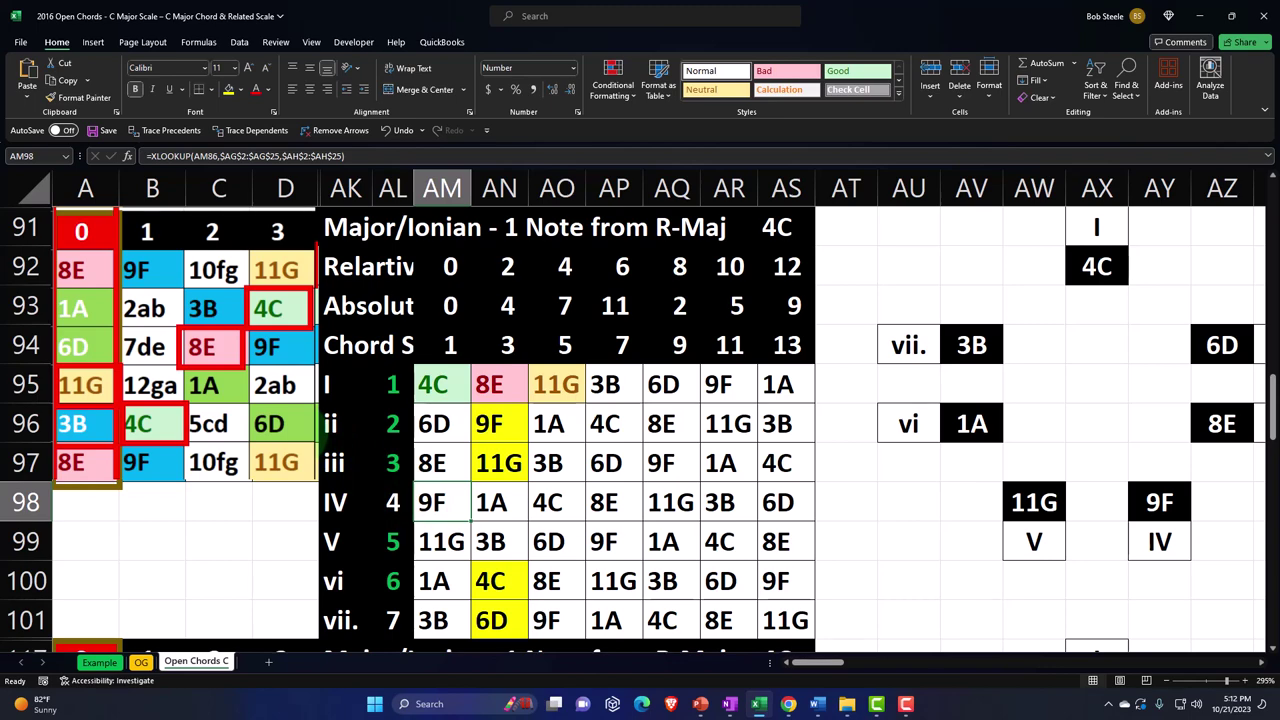
Unhide the columns between D and AK to show the full fretboards, including the one starting in row 143.
scroll(300, 430, down, 3)
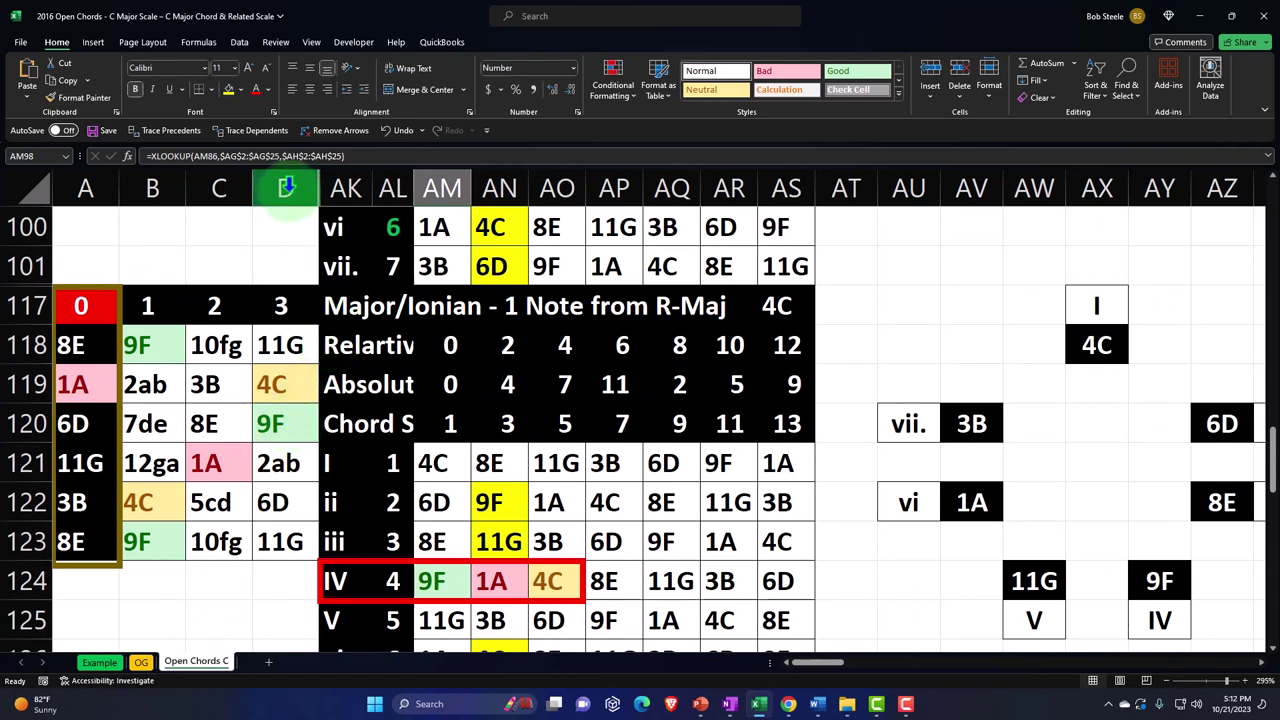
drag(286, 186, 336, 190)
right_click(330, 268)
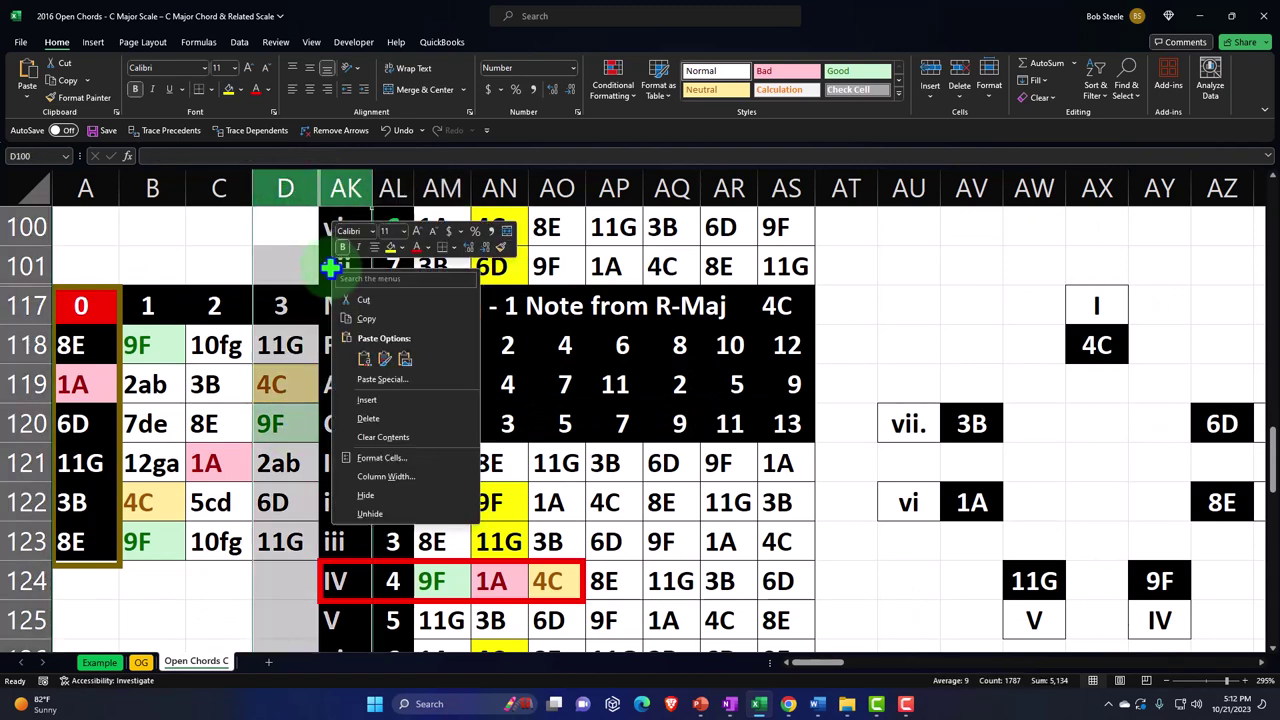
click(369, 513)
scroll(374, 494, down, 5)
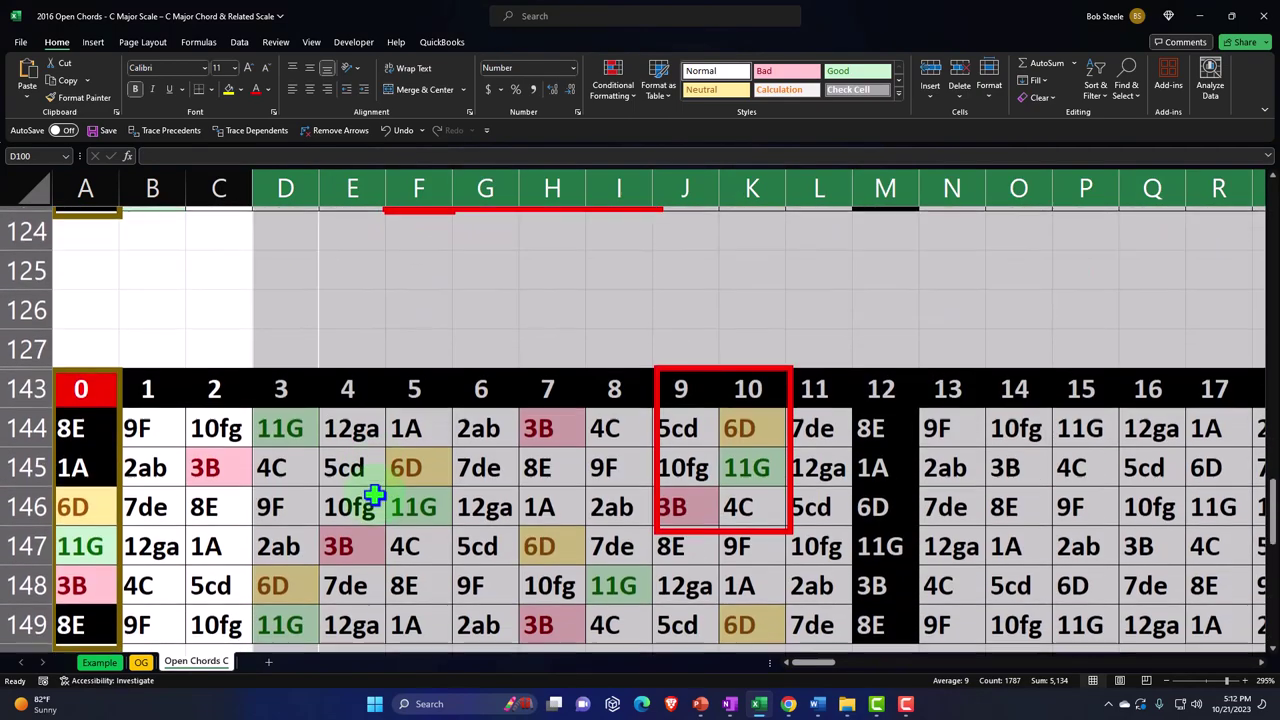
scroll(374, 494, down, 3)
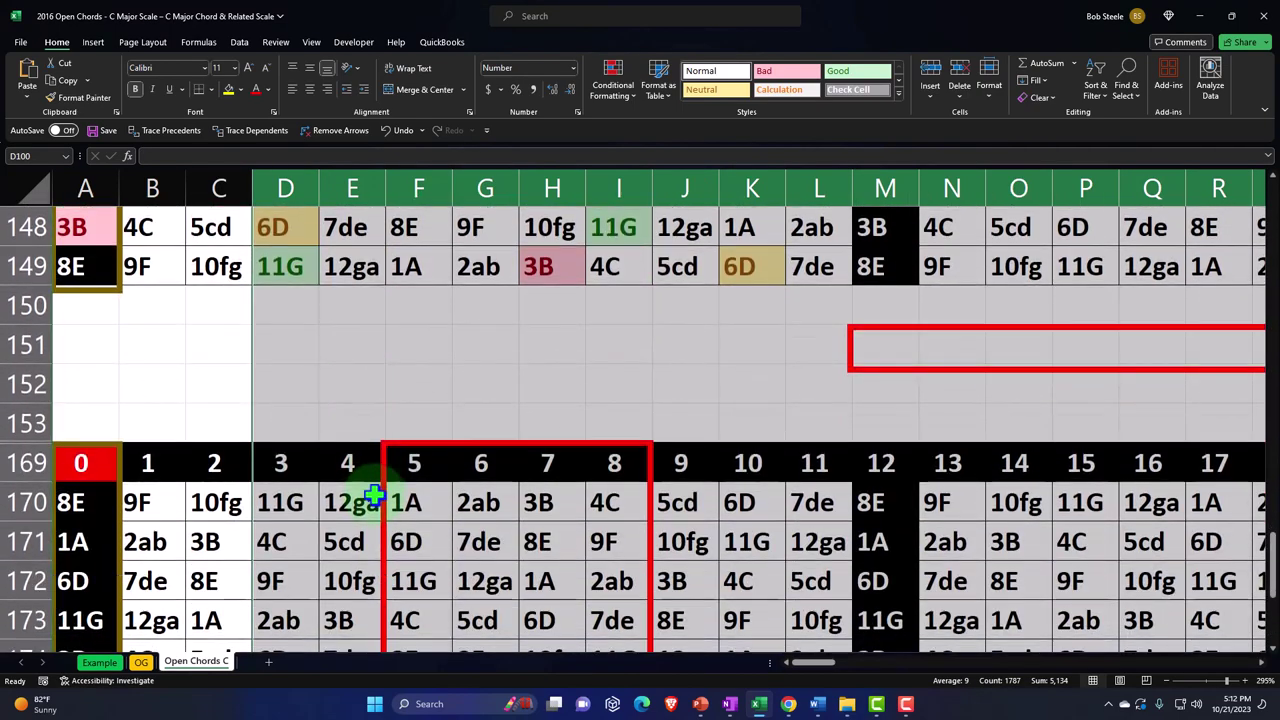
scroll(374, 494, up, 5)
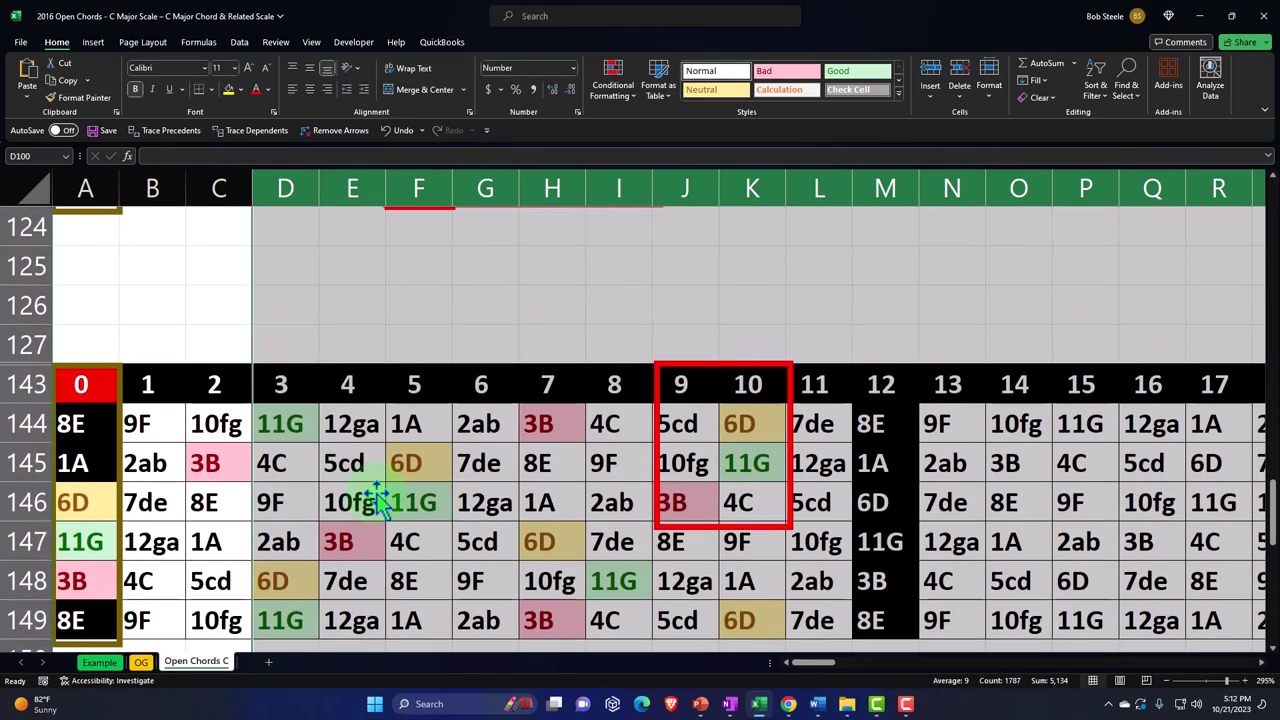
click(472, 432)
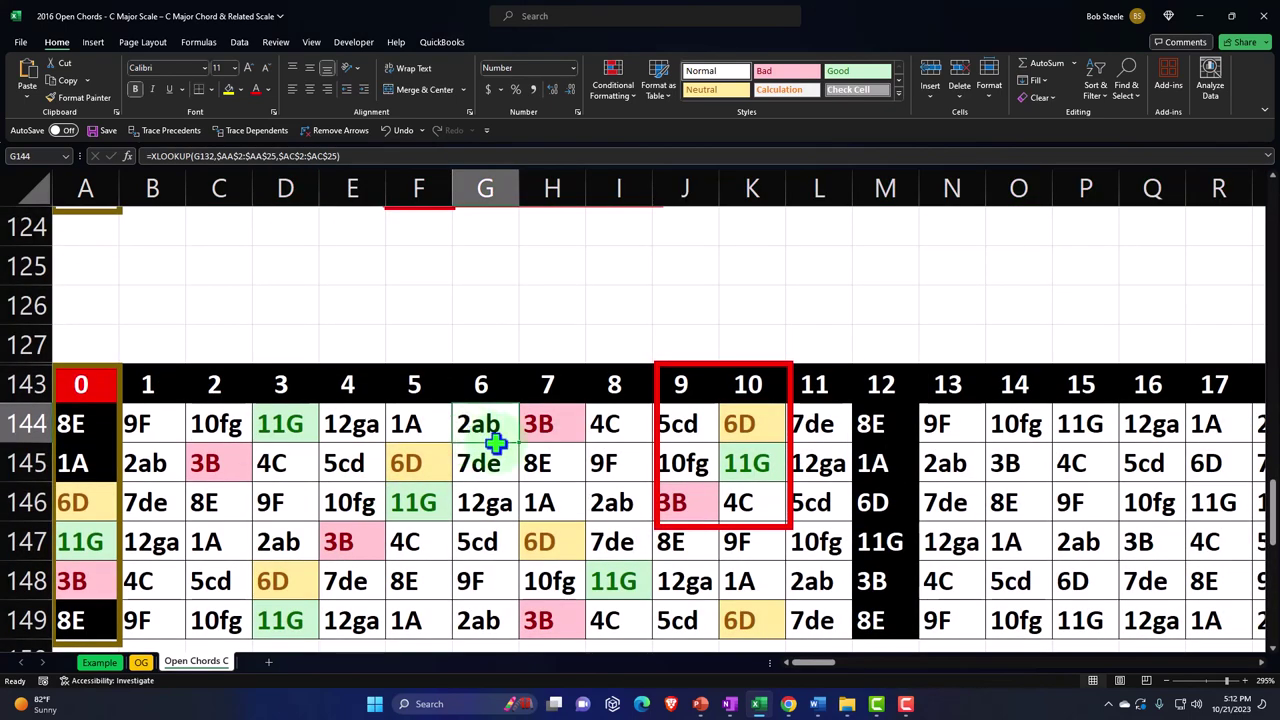
Hide columns M through AJ and select the red frame around J143:K146 on the fretboard starting in row 143.
drag(887, 188, 955, 242)
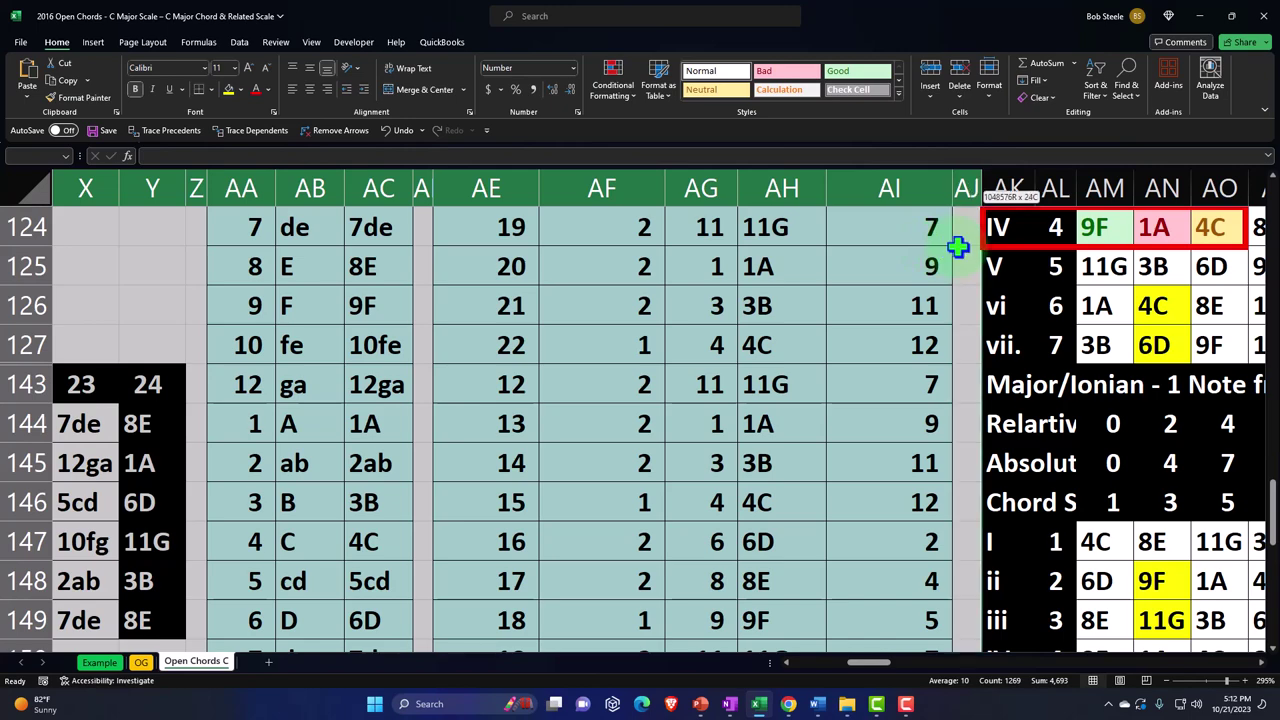
right_click(625, 329)
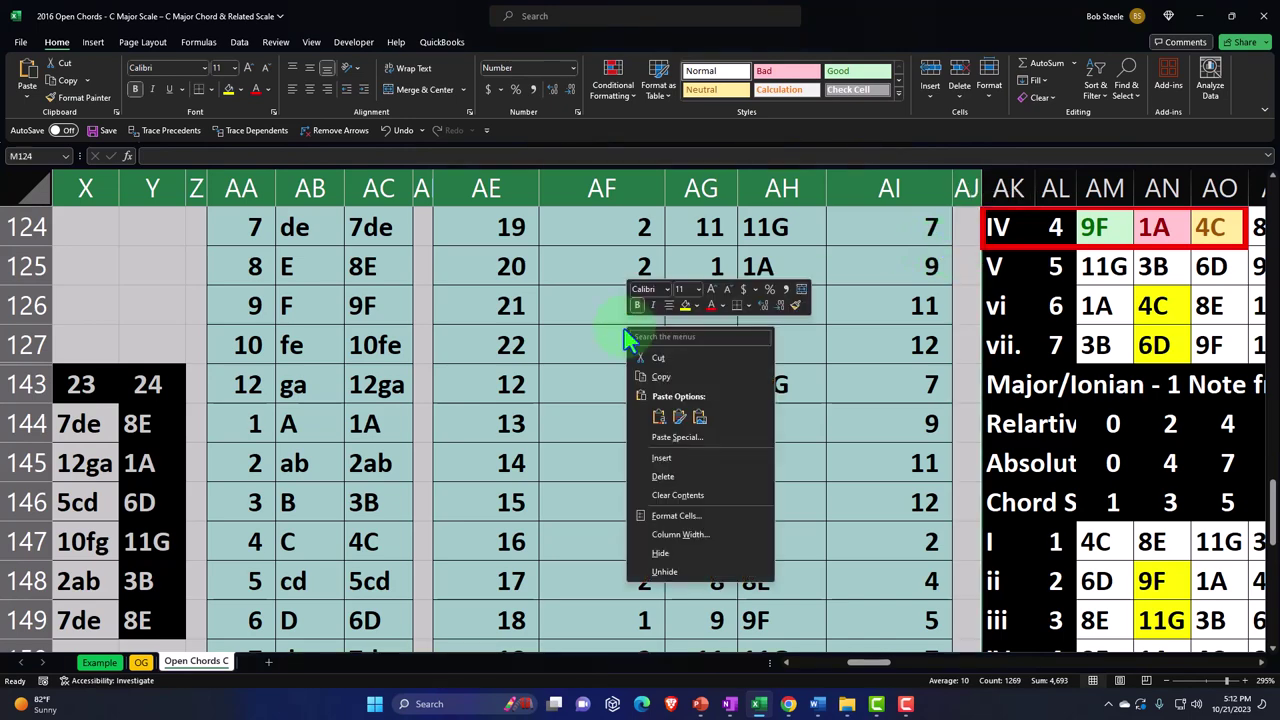
click(660, 553)
click(592, 524)
scroll(641, 527, down, 1)
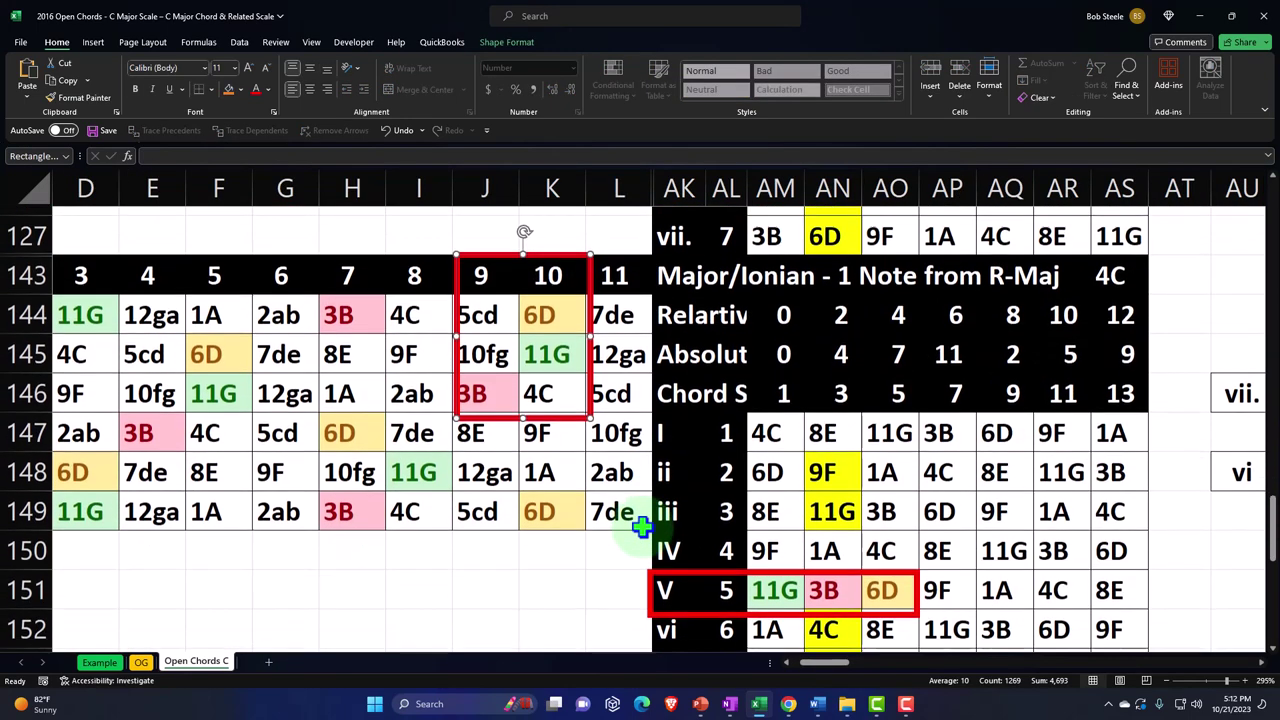
Stretch the red frame over frets 8 to 10 across all six strings, I143:K149, and check its 11G notes in K145 and I148.
click(762, 584)
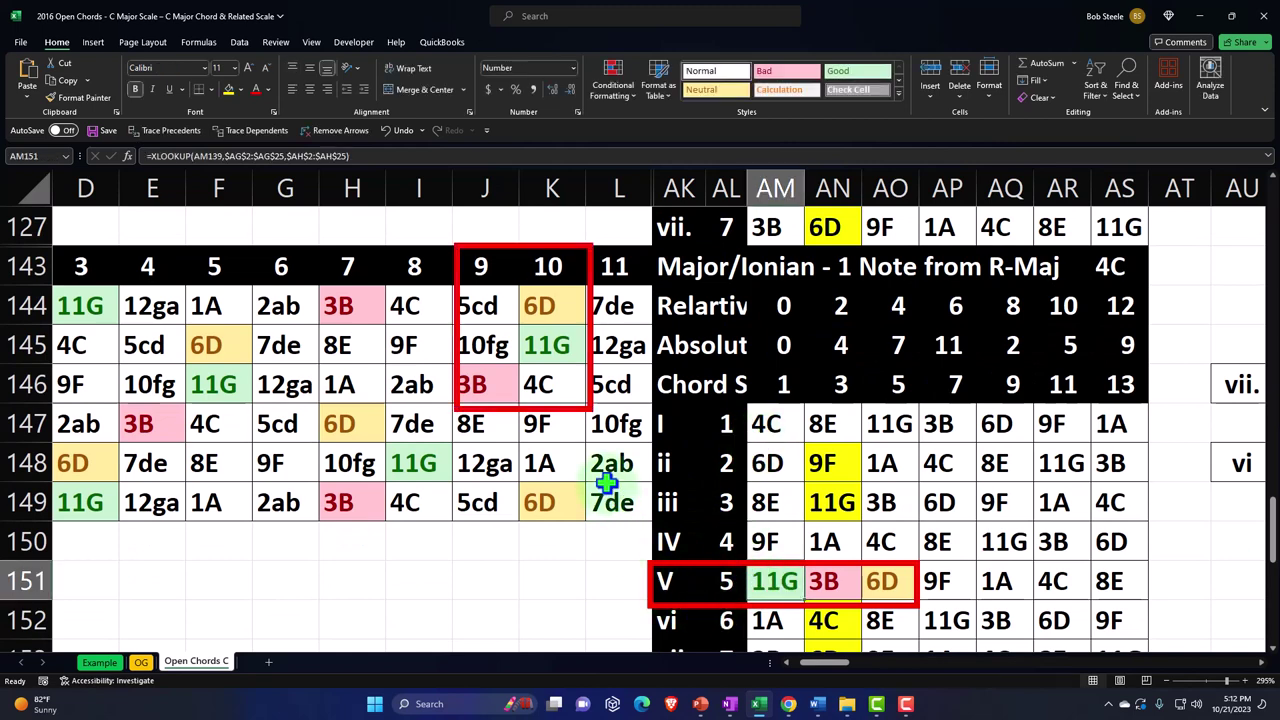
click(483, 409)
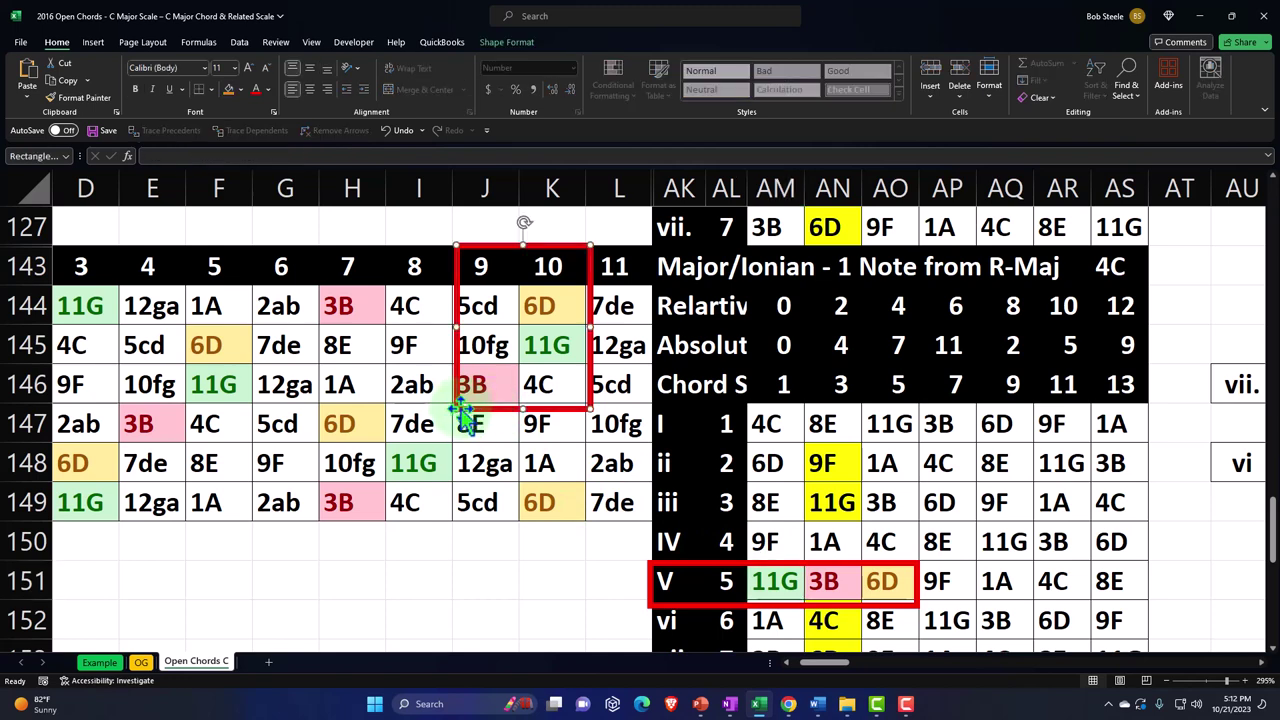
drag(456, 408, 383, 518)
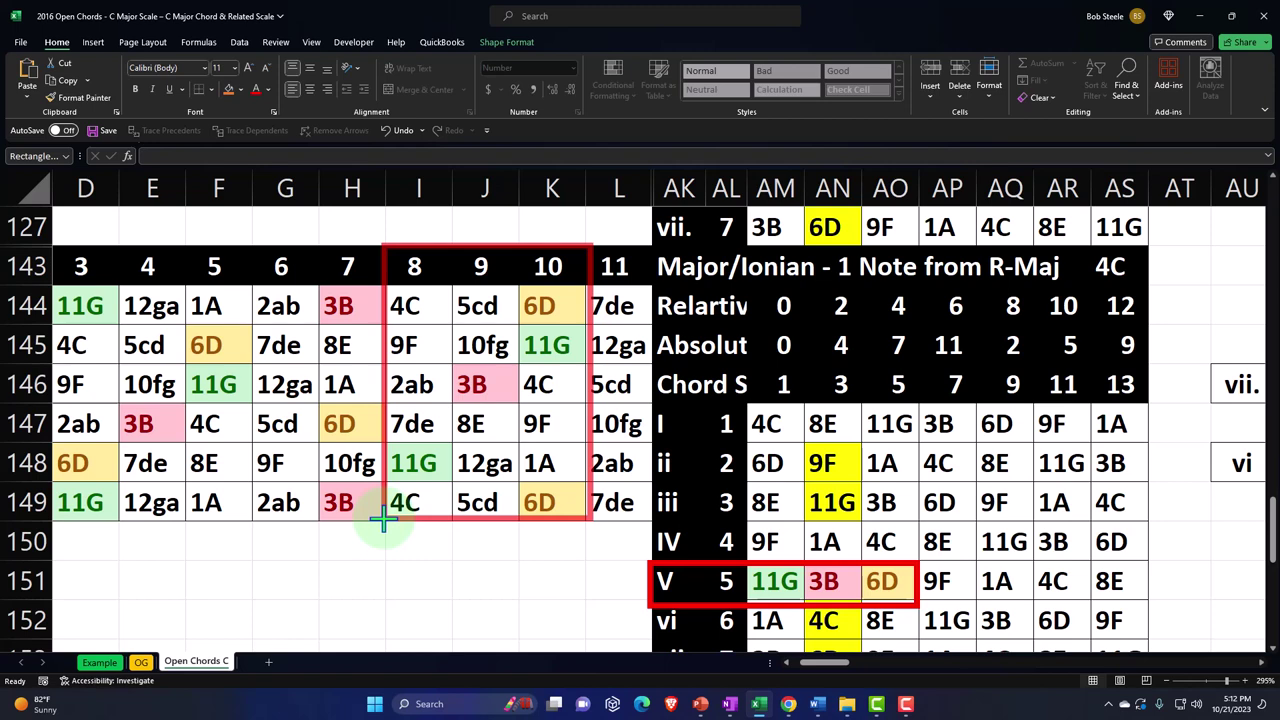
click(547, 358)
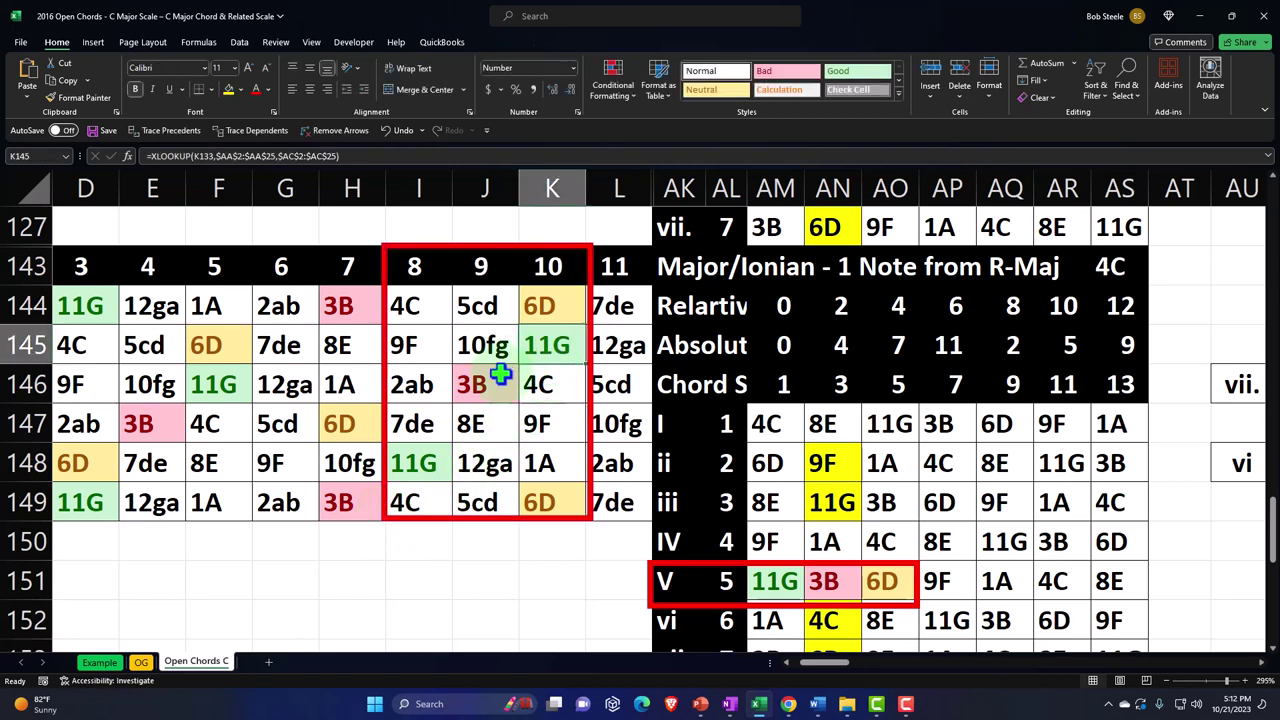
click(425, 460)
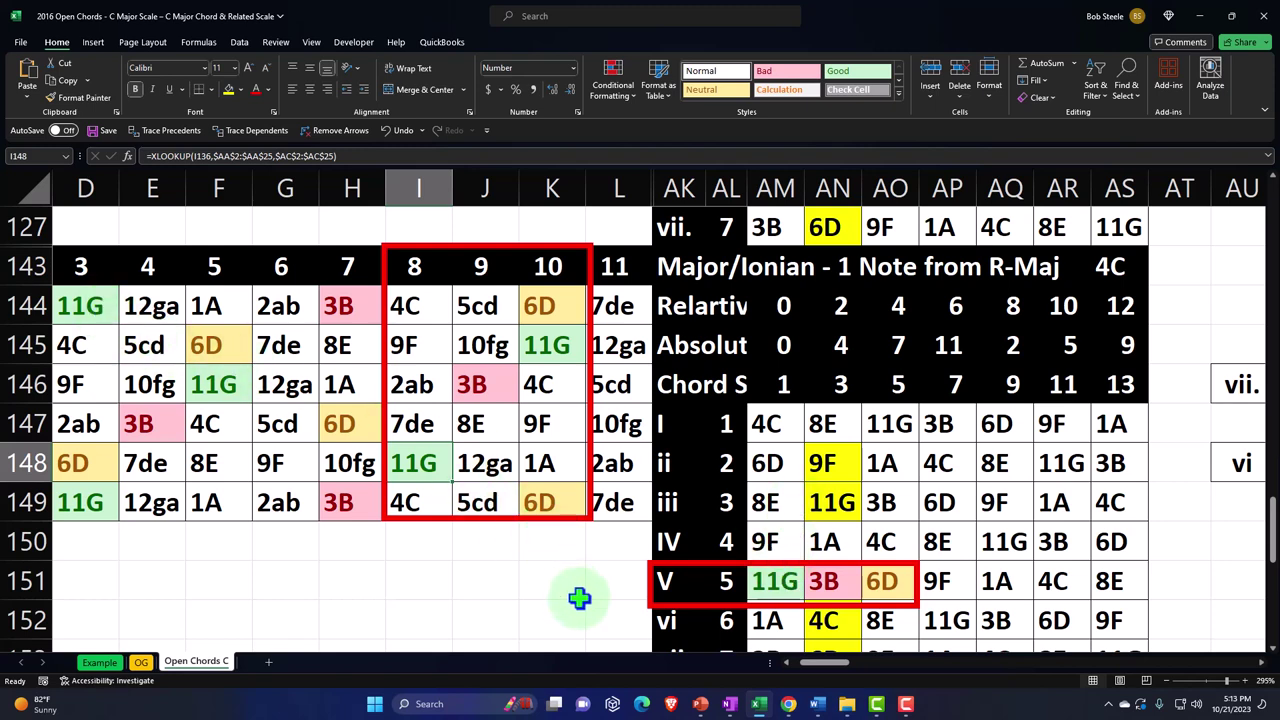
Set up an Equal To highlight rule on fretboard notes A144:L149 that compares them with the 4C note in AM147.
scroll(815, 668, left, 3)
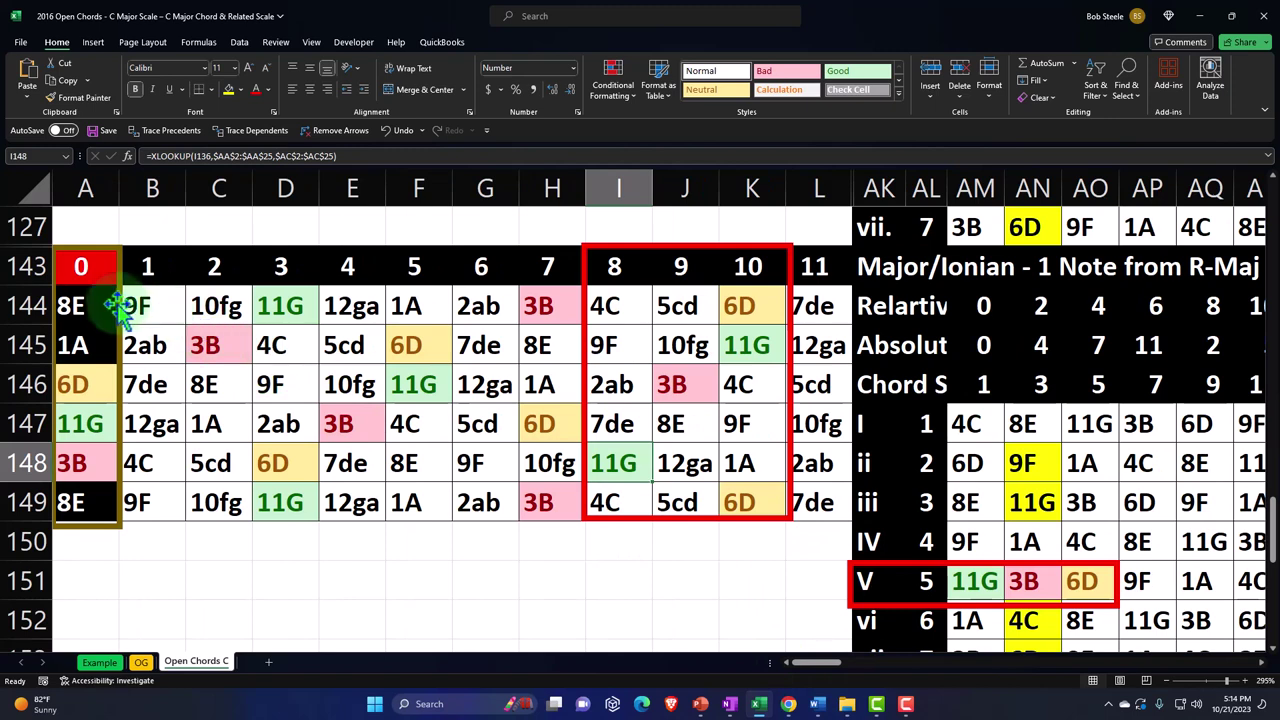
drag(118, 308, 800, 495)
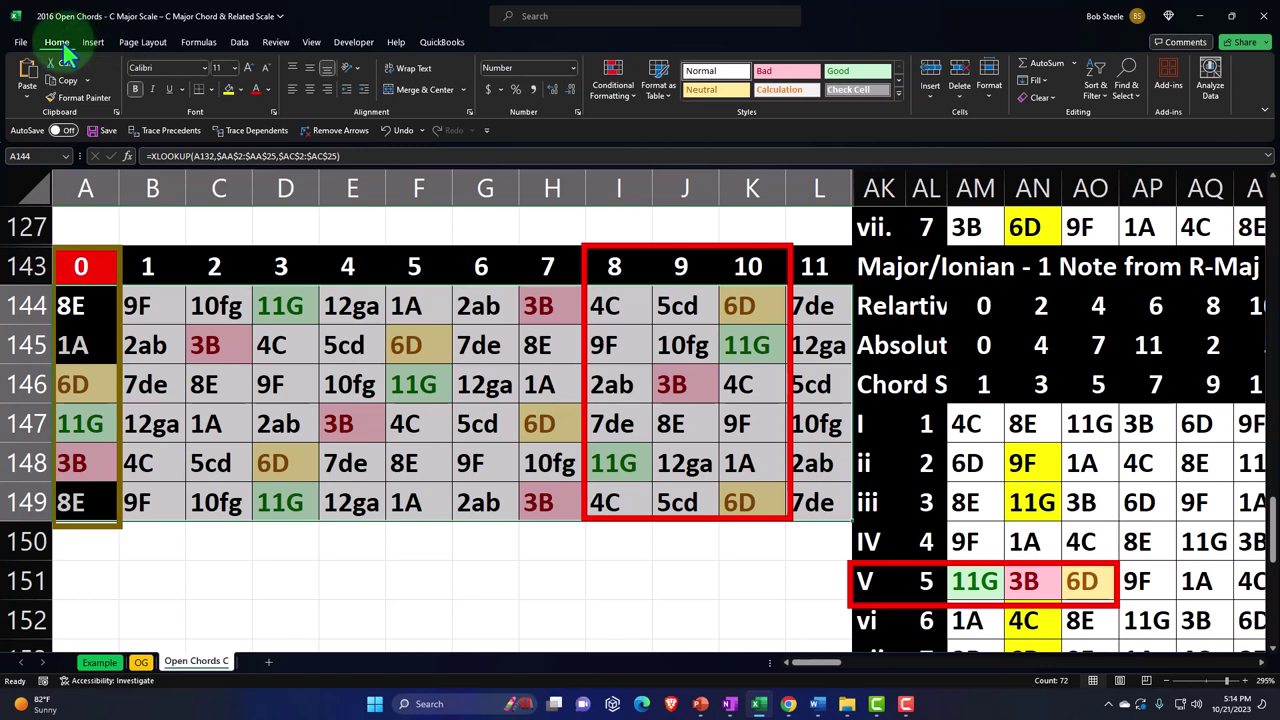
click(603, 90)
mouse_move(660, 121)
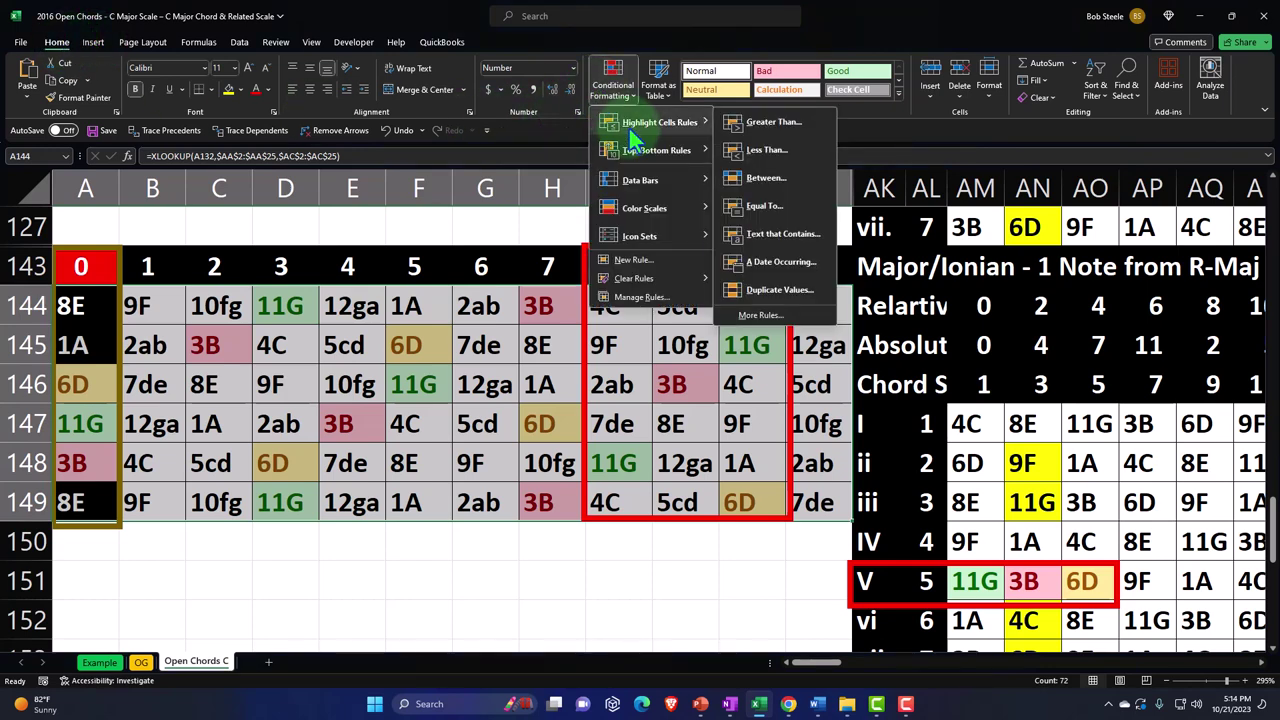
click(748, 213)
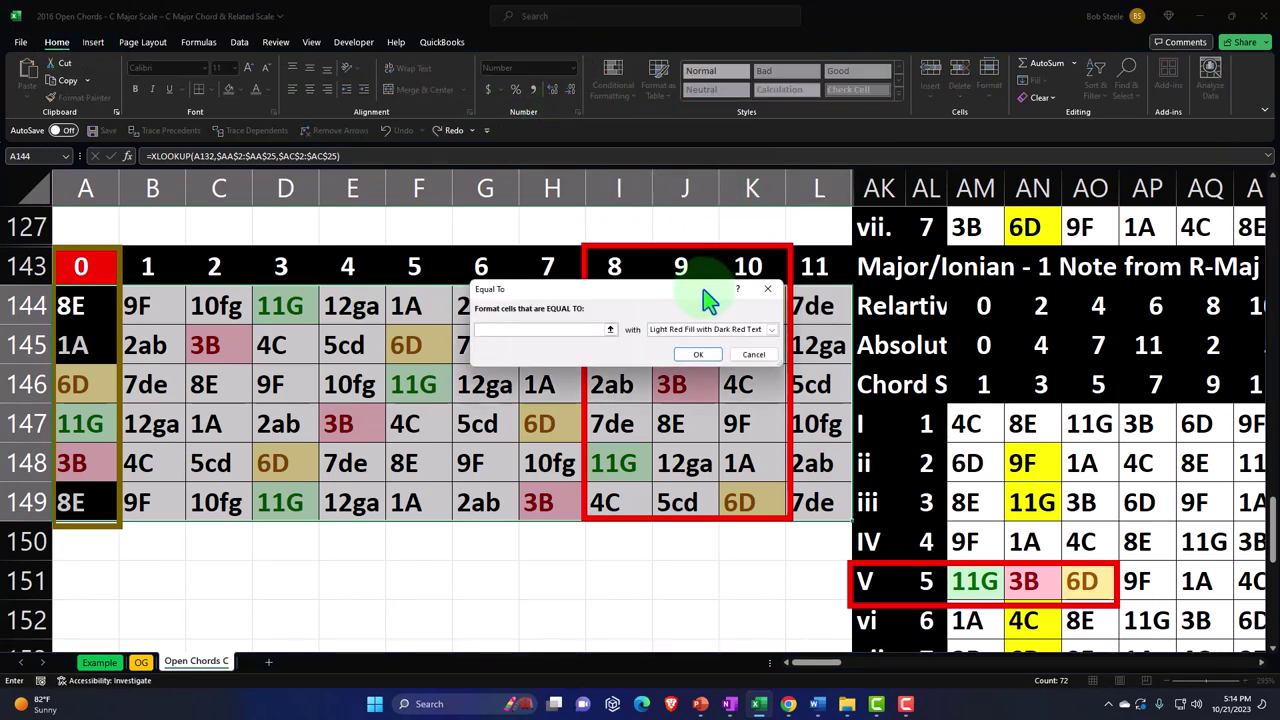
drag(703, 289, 683, 553)
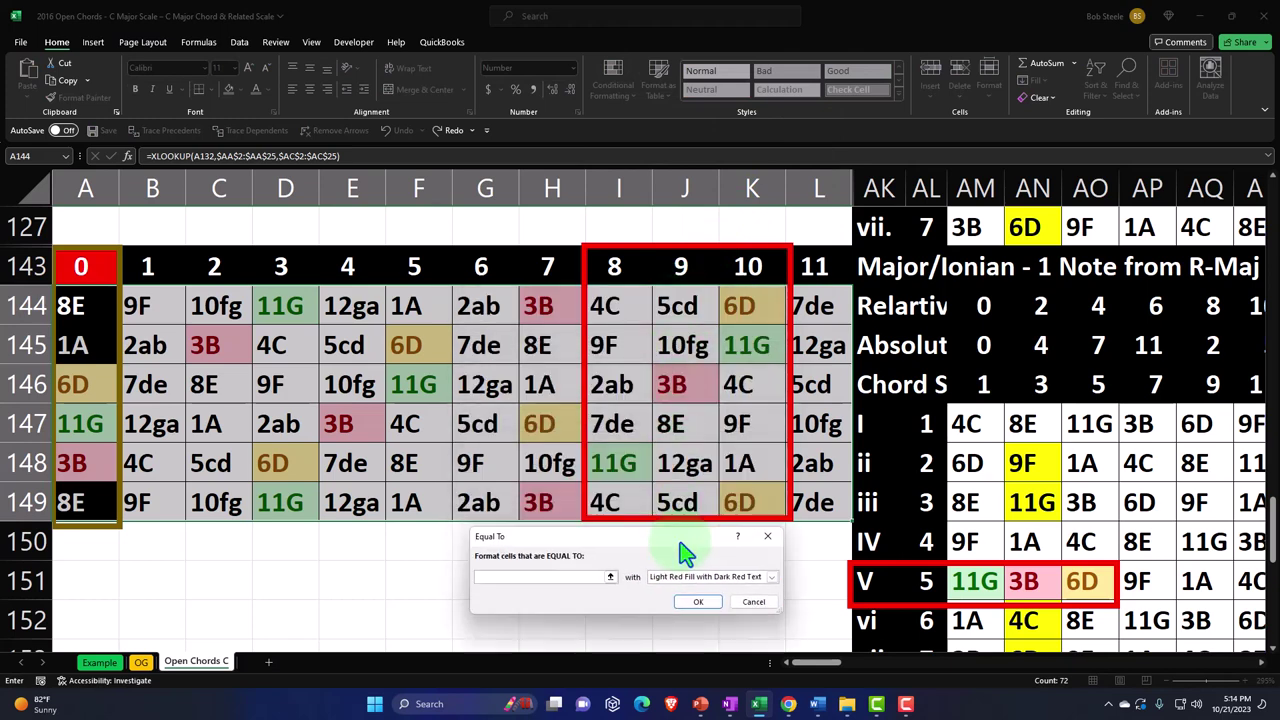
click(980, 432)
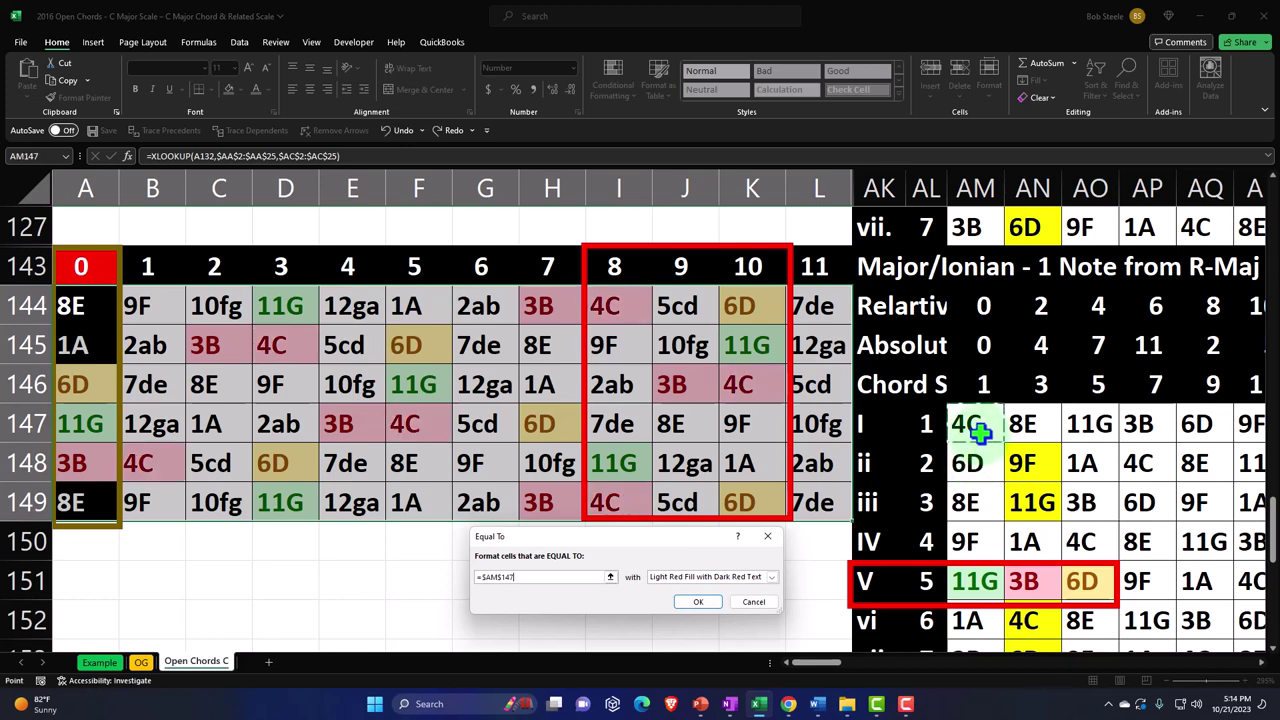
Give the AM147 highlight rule a custom light blue fill and apply it to the fretboard.
click(772, 578)
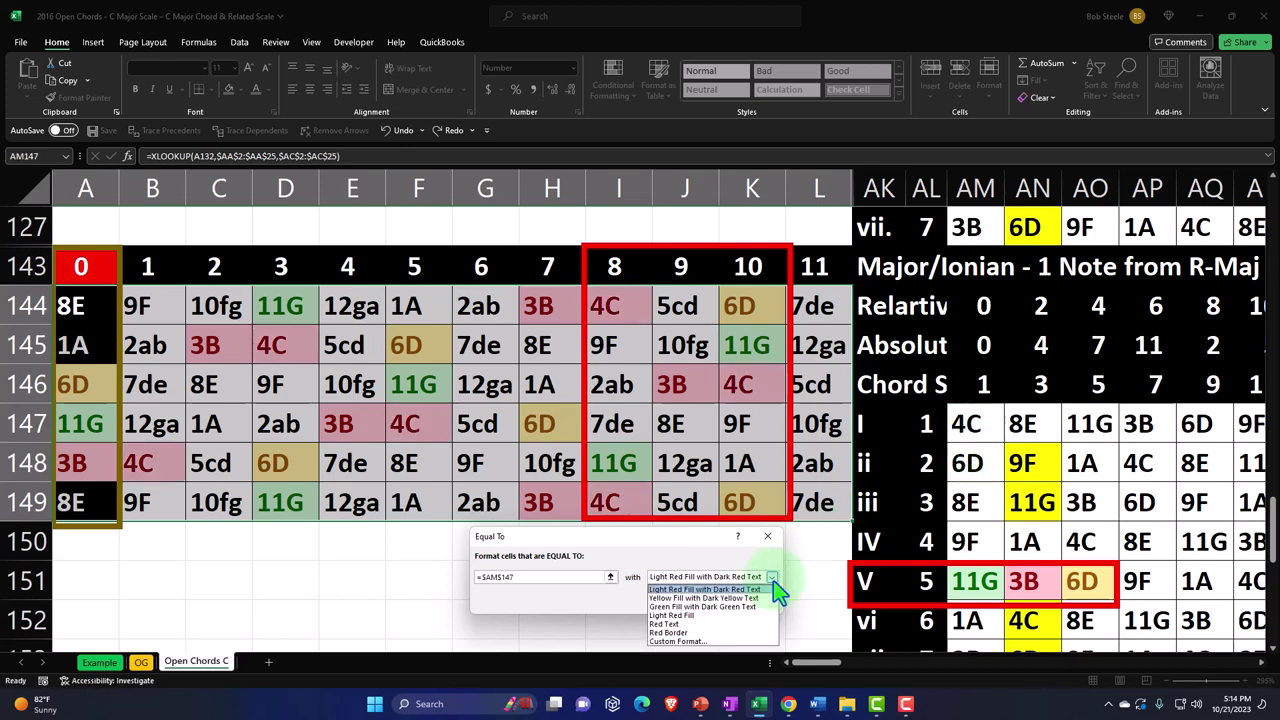
click(724, 641)
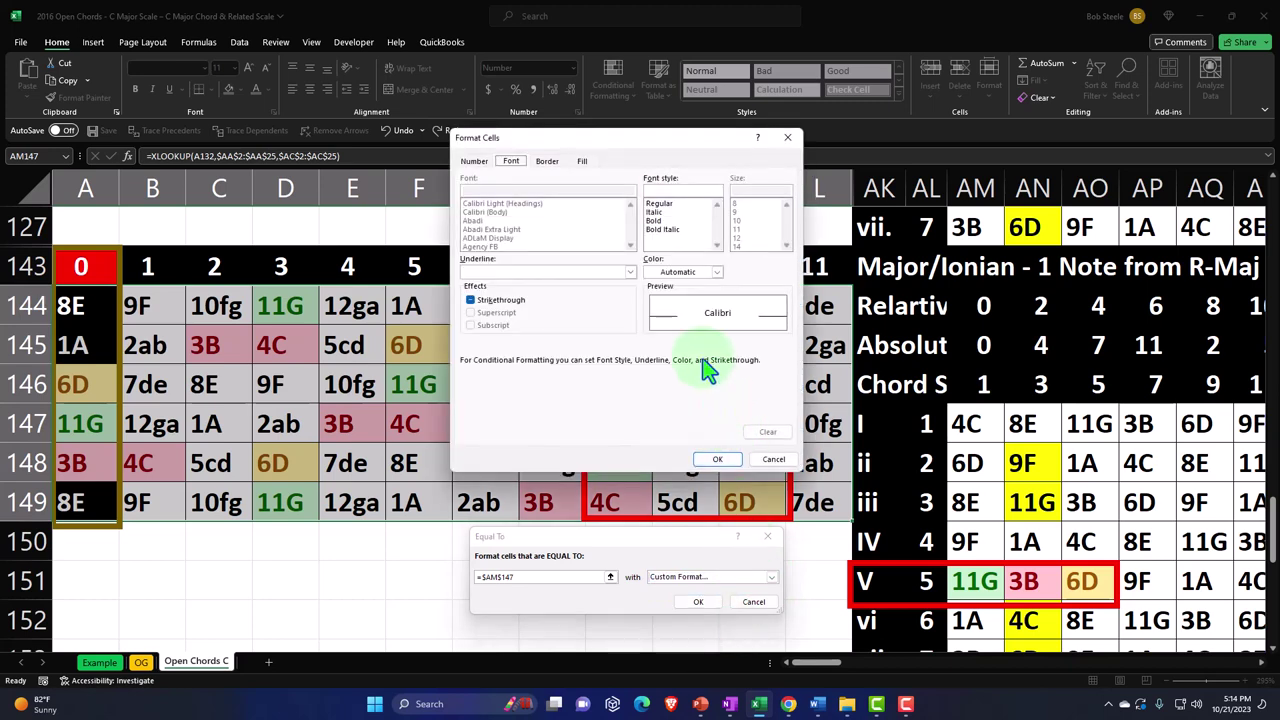
click(585, 162)
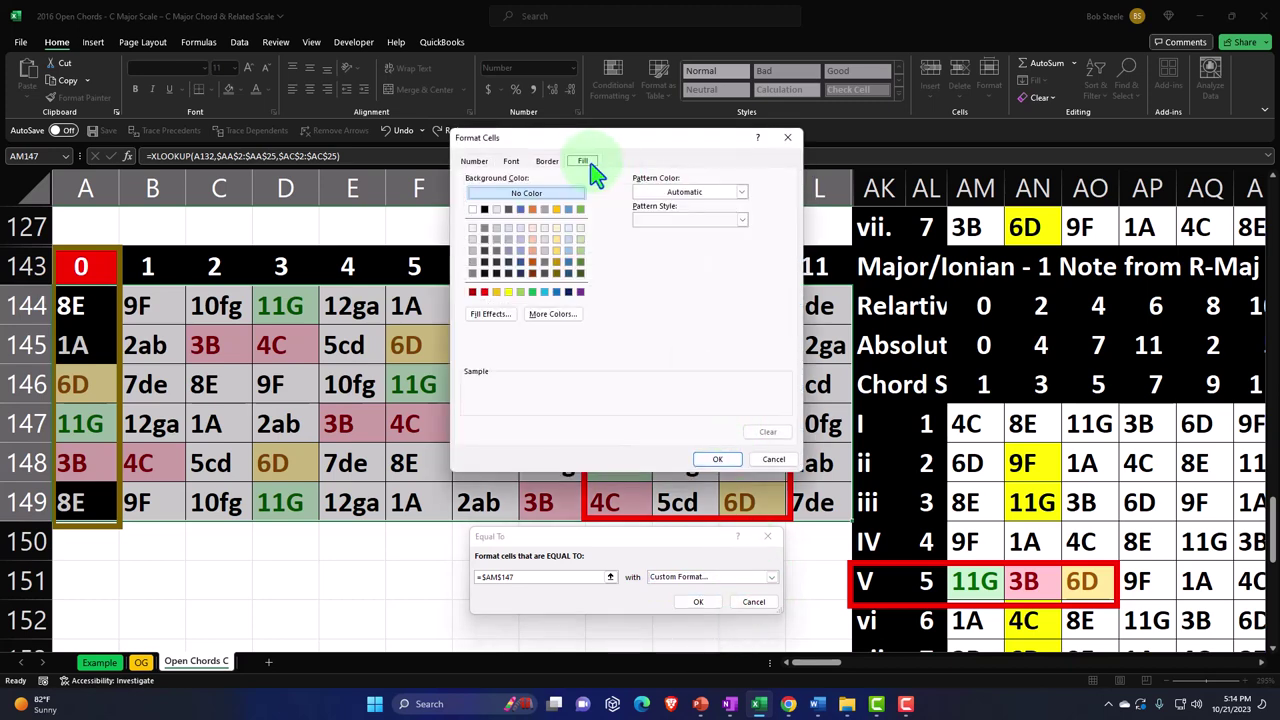
click(546, 292)
click(717, 459)
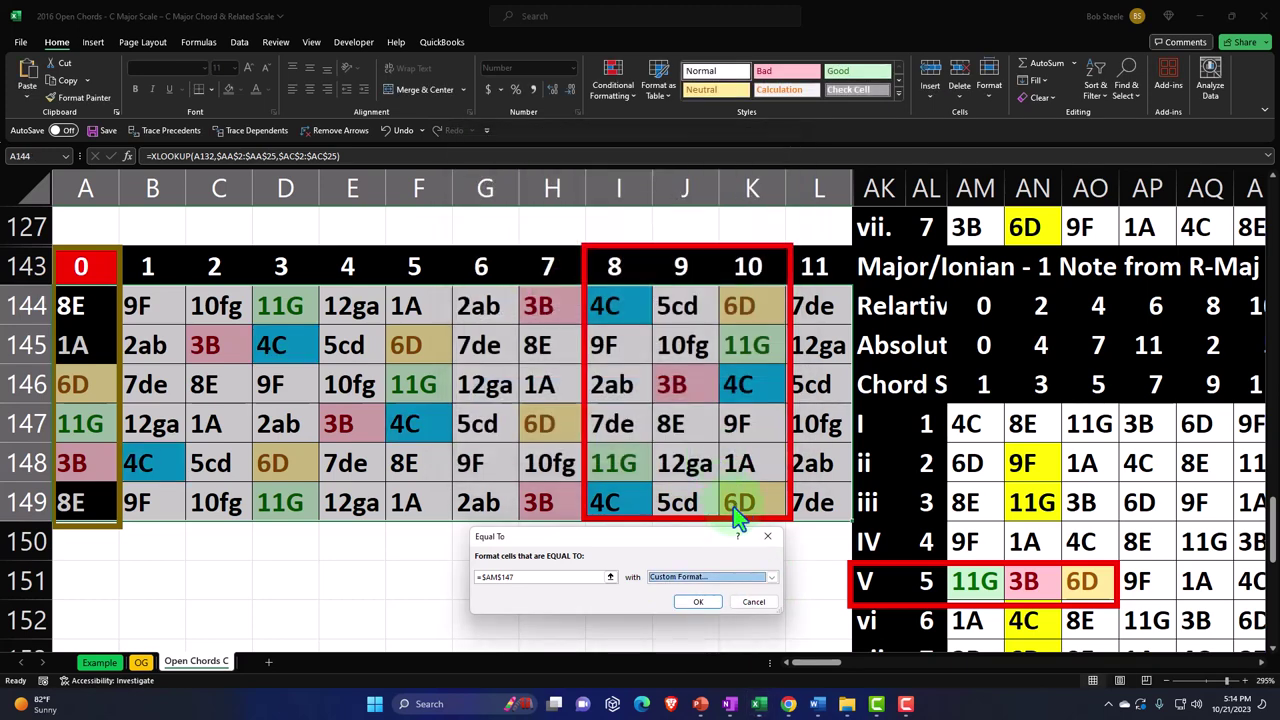
click(699, 601)
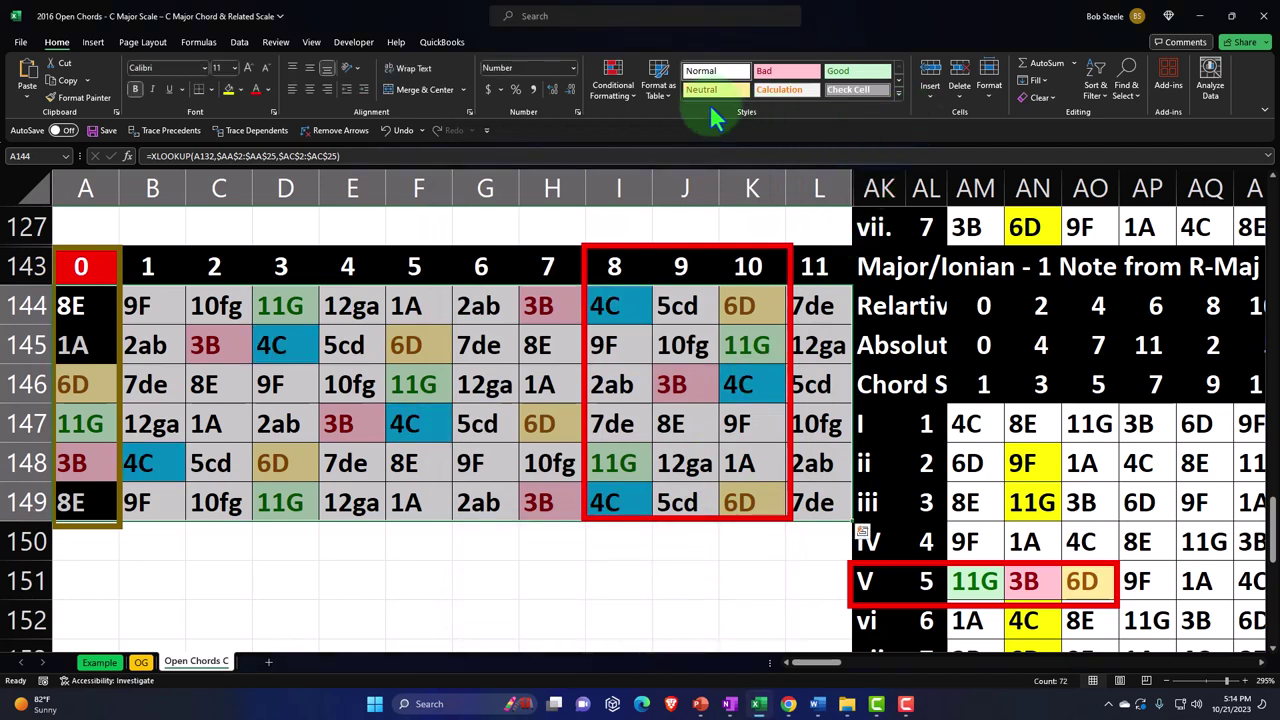
Add an Equal To highlight rule on A144:L149 for the 8E note in AM149 with a custom light blue fill.
click(612, 82)
mouse_move(660, 122)
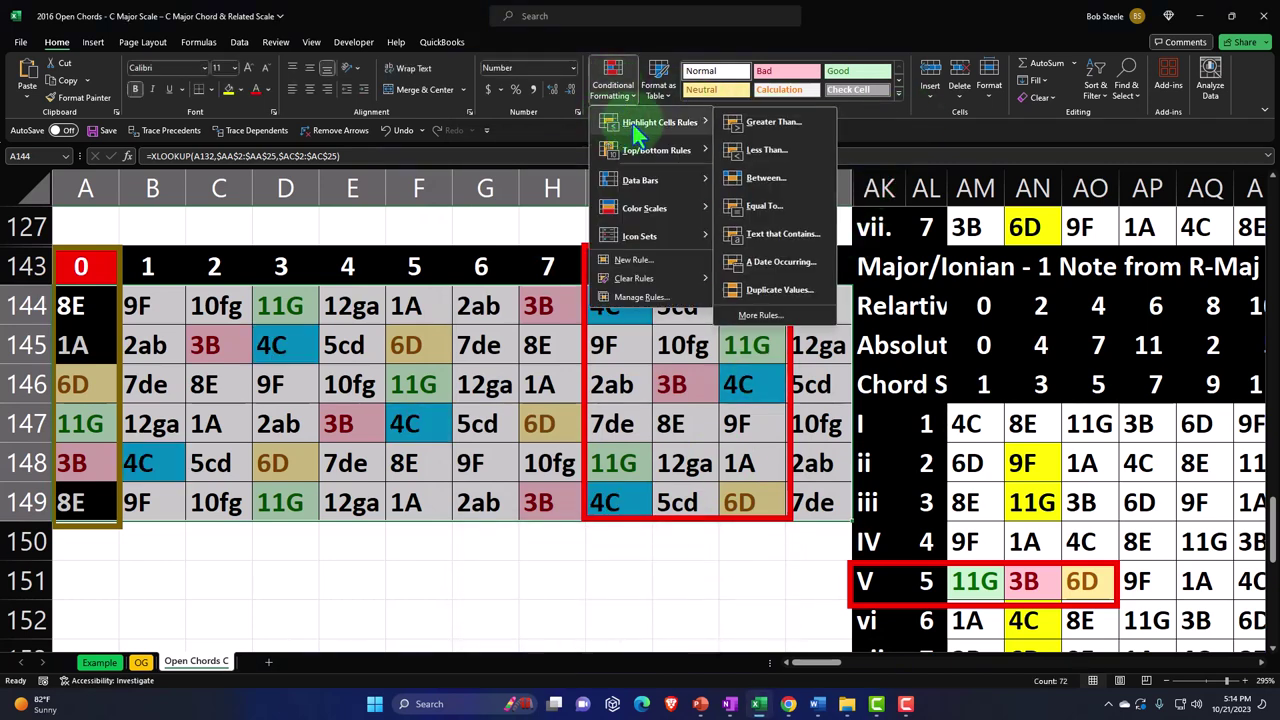
click(760, 205)
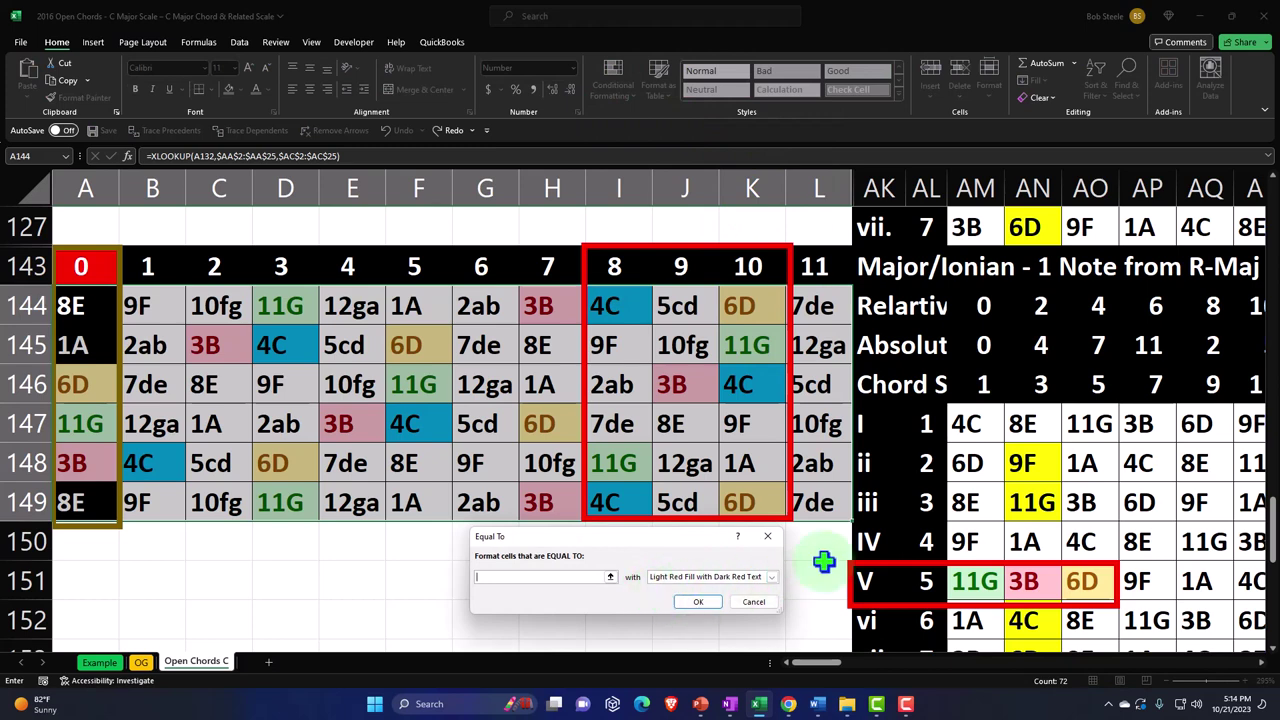
click(968, 497)
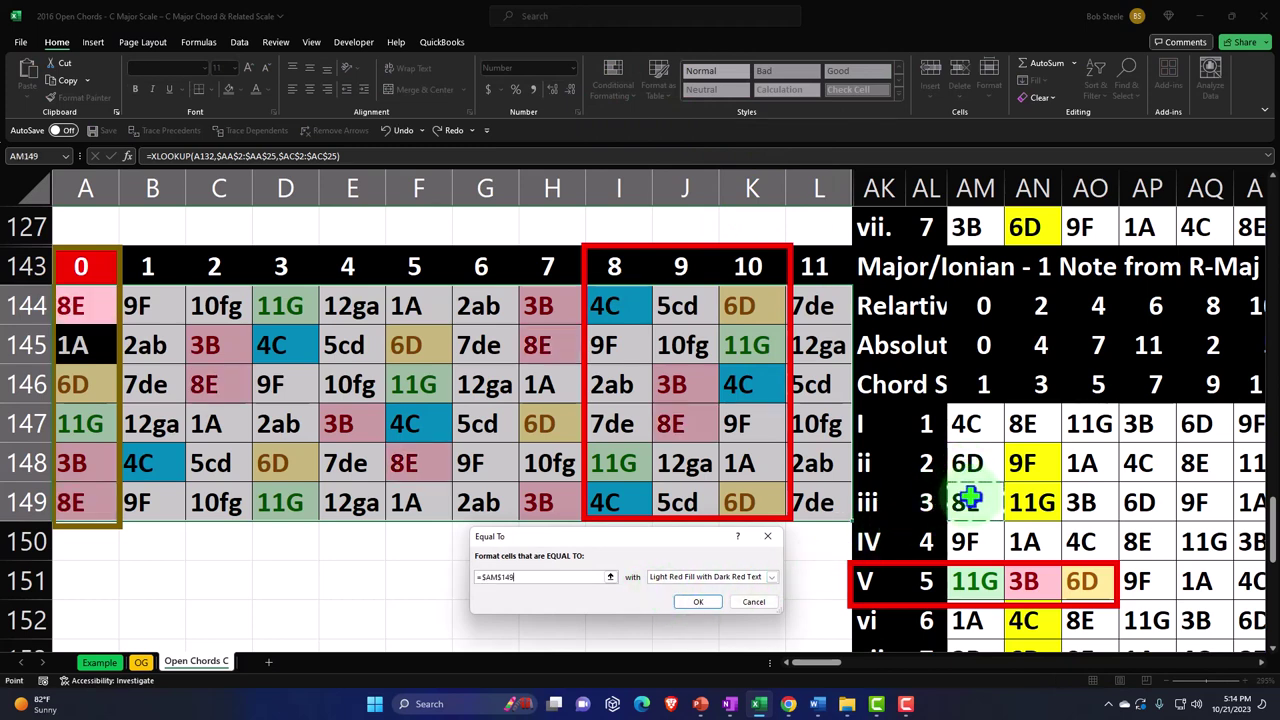
click(772, 577)
click(690, 641)
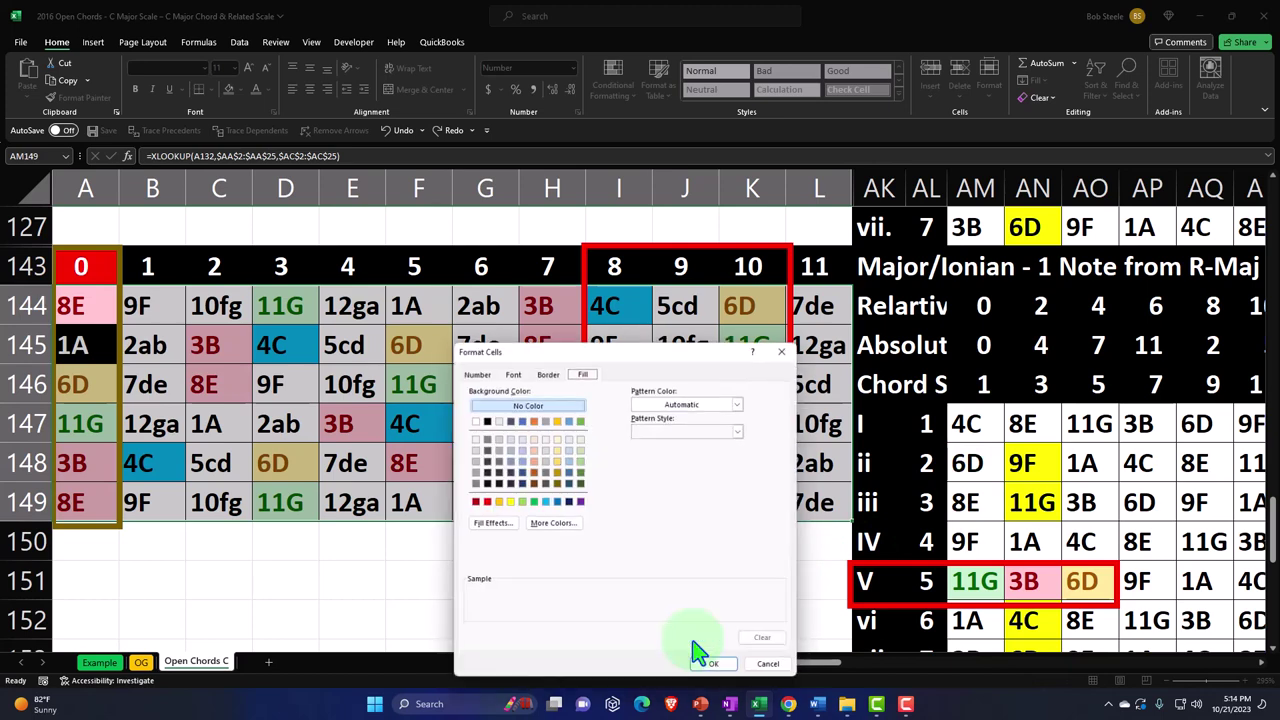
click(545, 501)
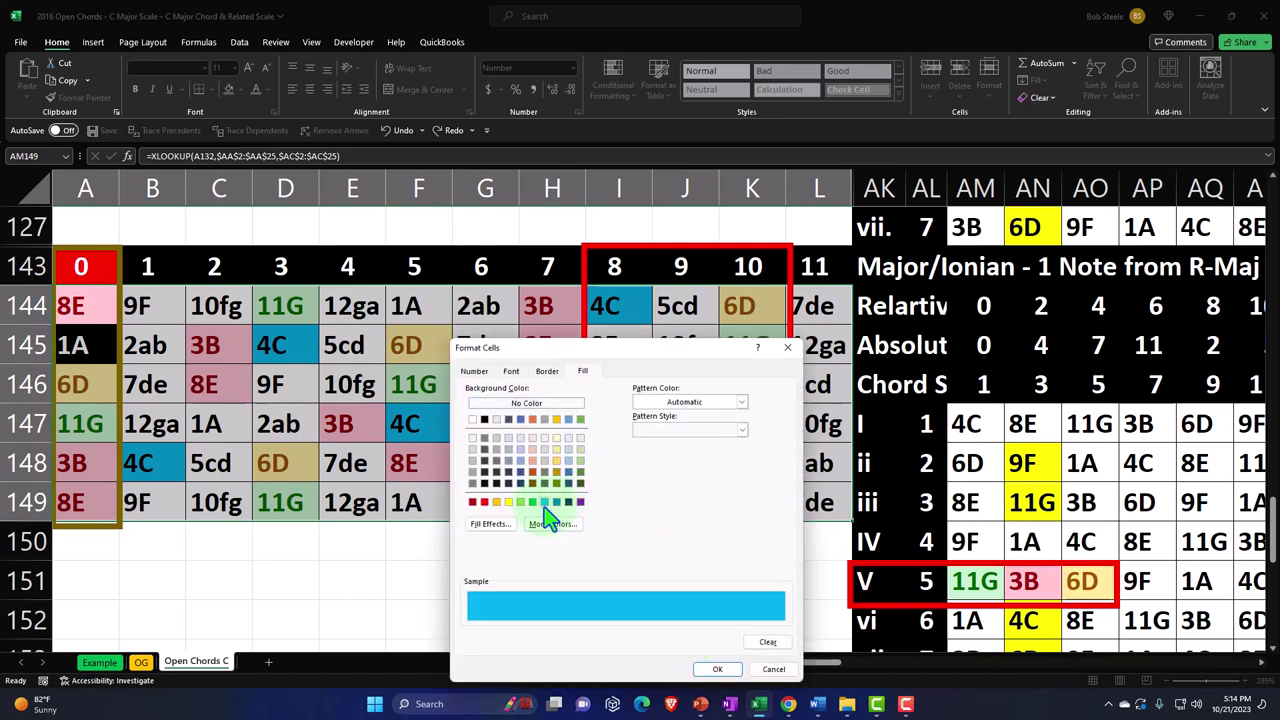
click(714, 668)
click(698, 601)
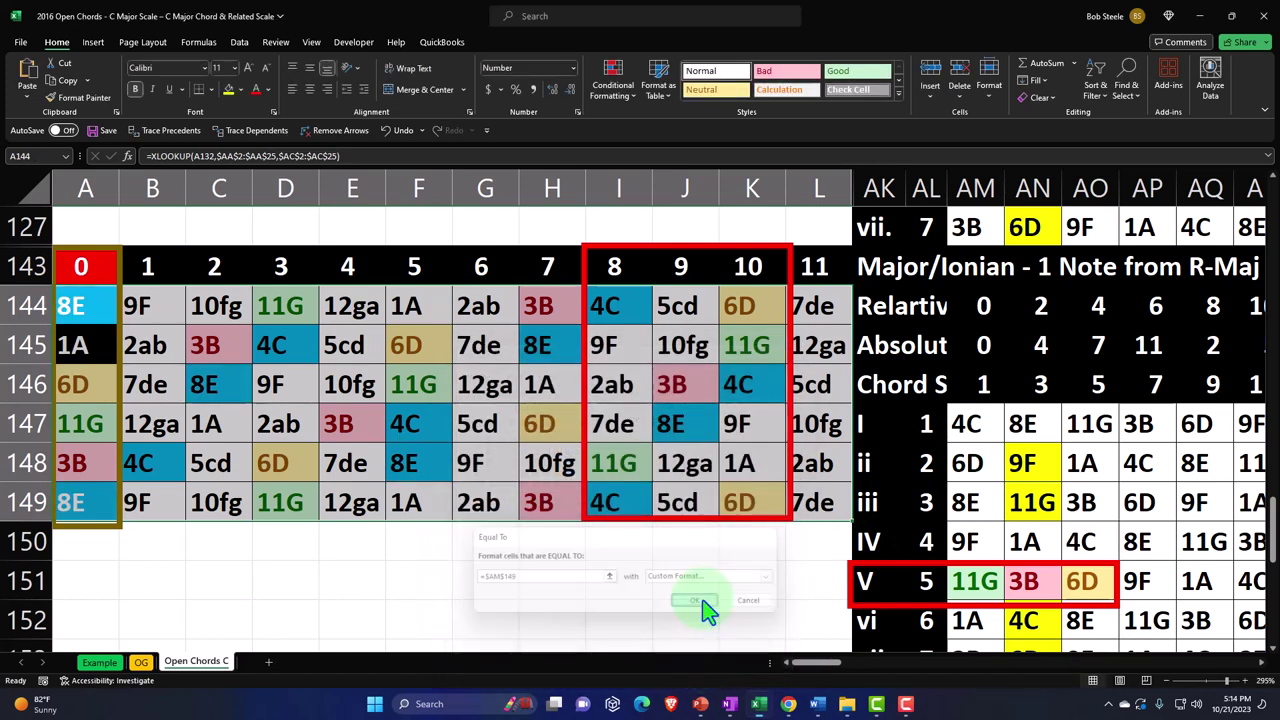
Add an Equal To highlight rule on A144:L149 for the 9F note in AM150 with a custom light blue fill.
click(612, 80)
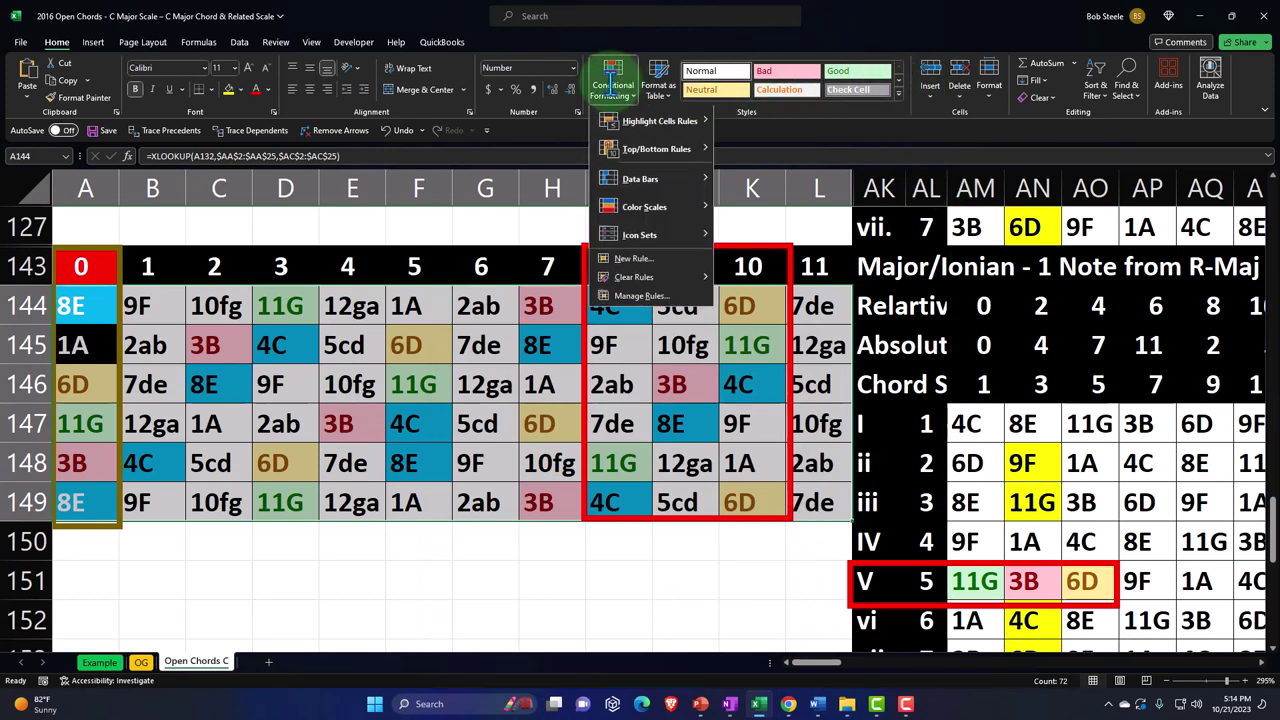
mouse_move(617, 122)
click(740, 205)
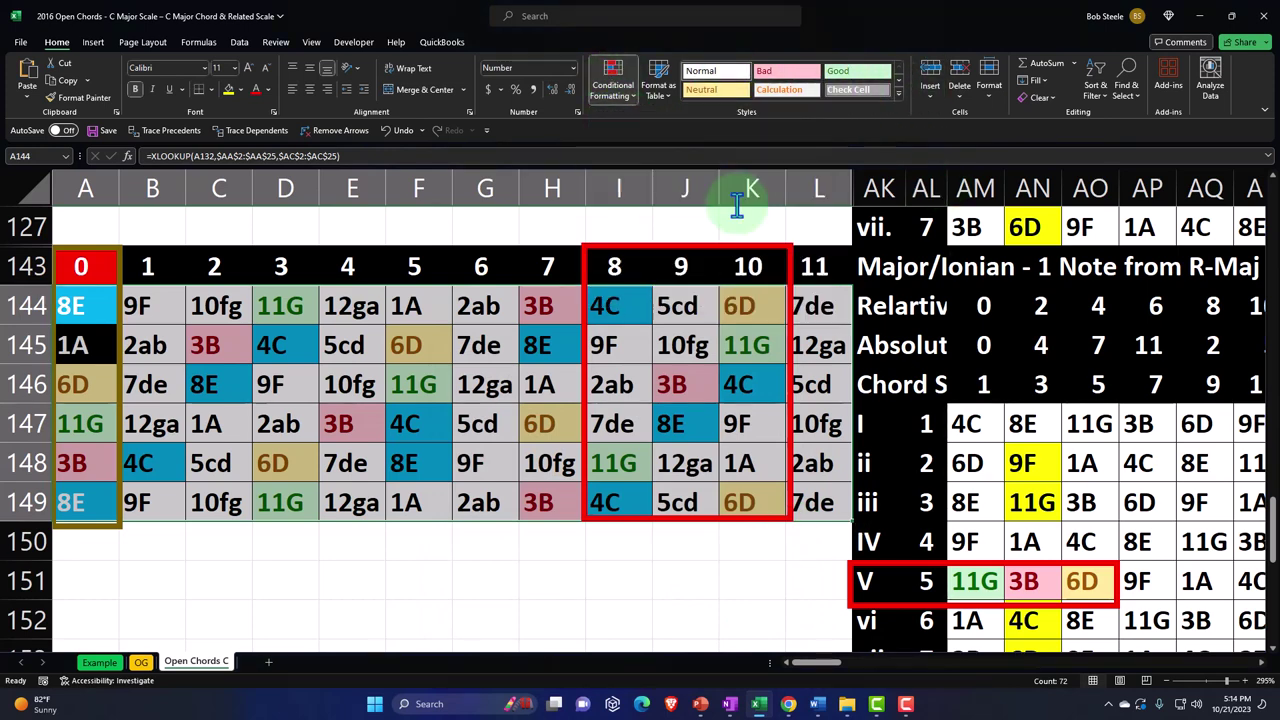
click(965, 540)
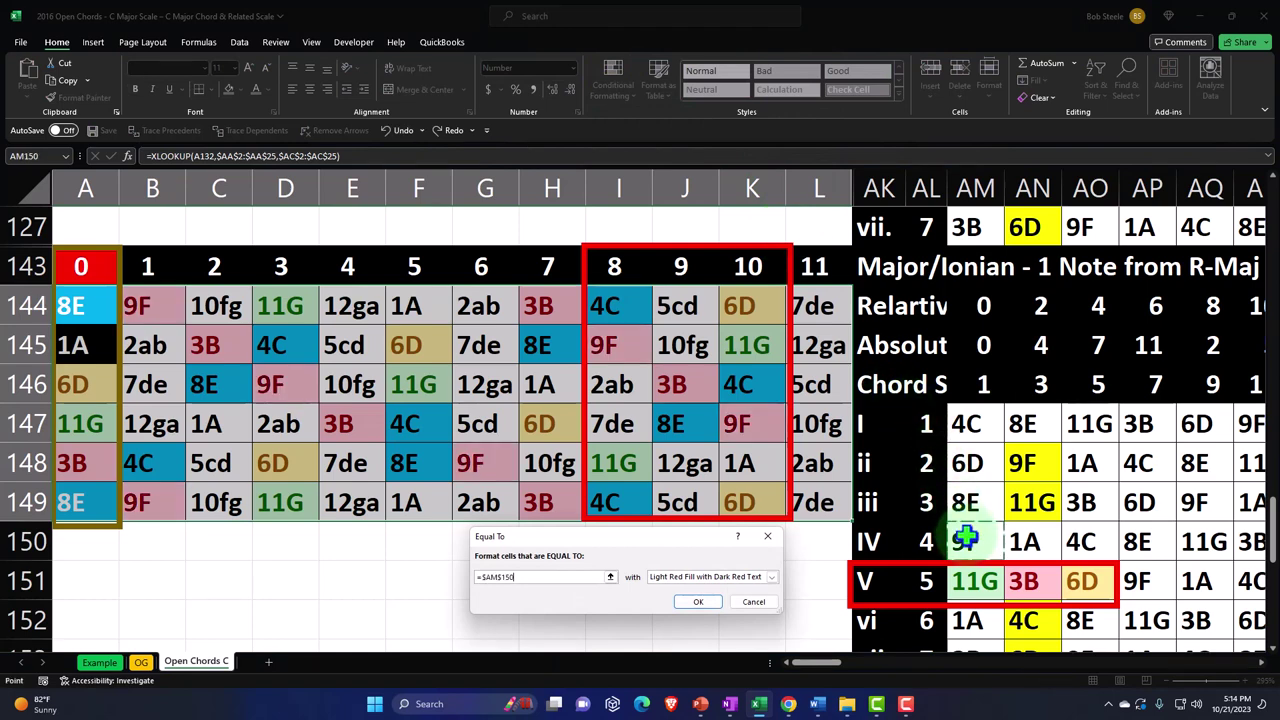
click(771, 577)
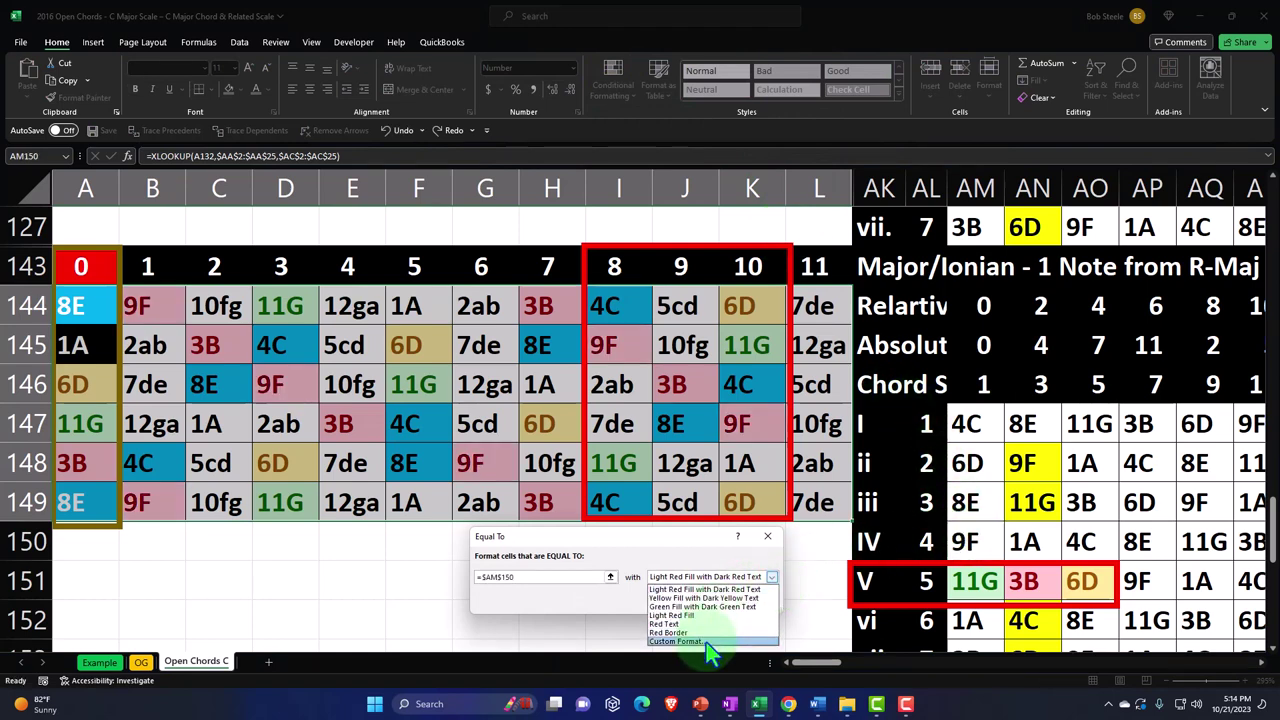
click(710, 641)
click(546, 503)
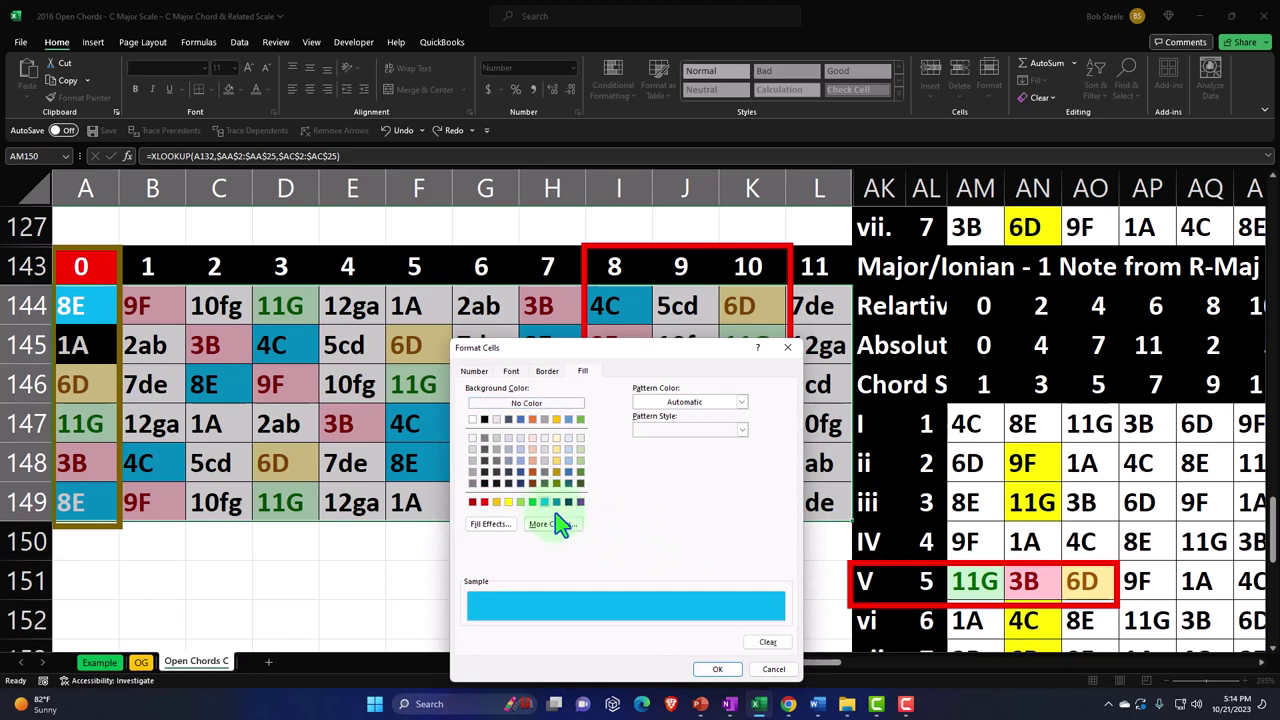
click(717, 669)
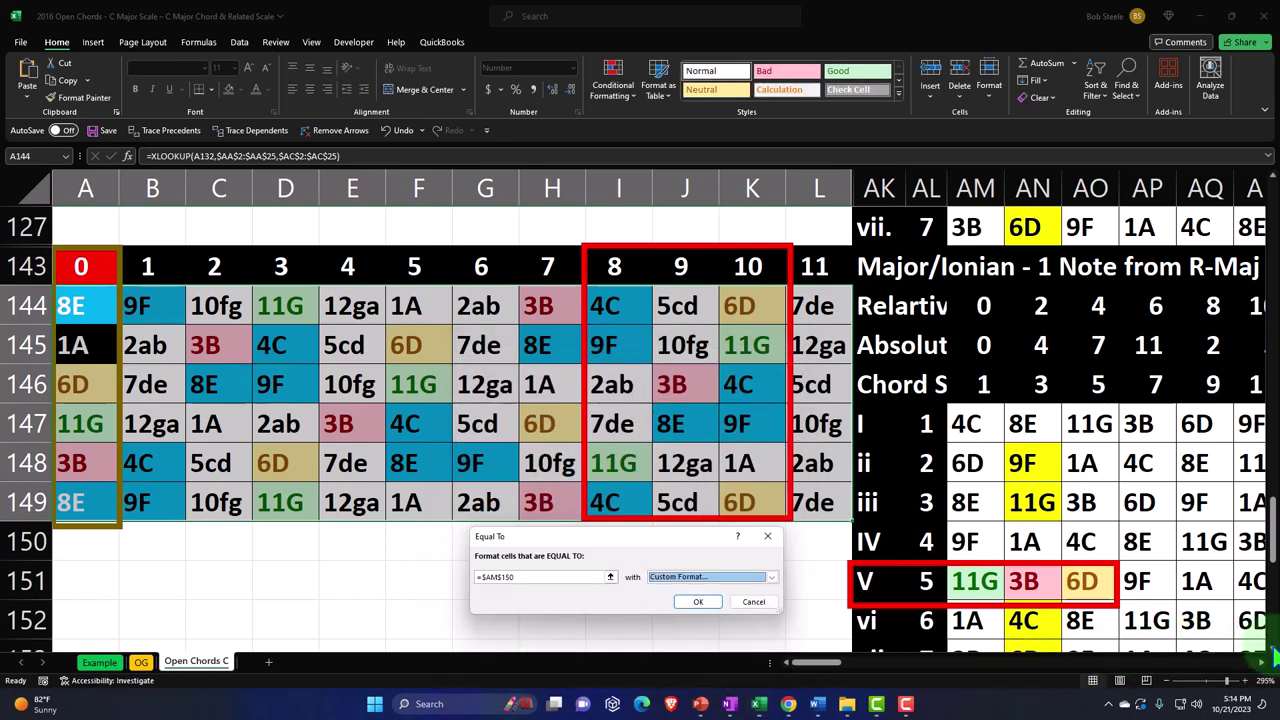
click(702, 604)
Add an Equal To highlight rule on A144:L149 for the 1A note in AM152 with a custom light blue fill.
scroll(634, 433, down, 1)
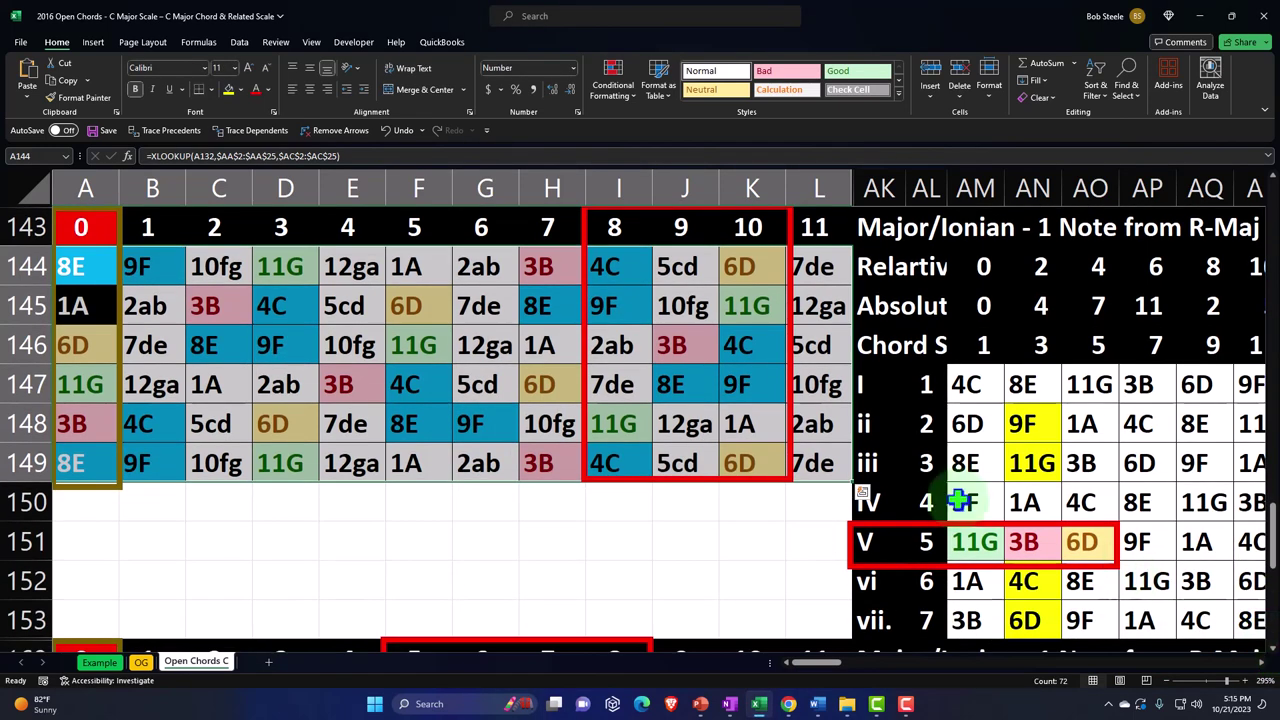
click(620, 85)
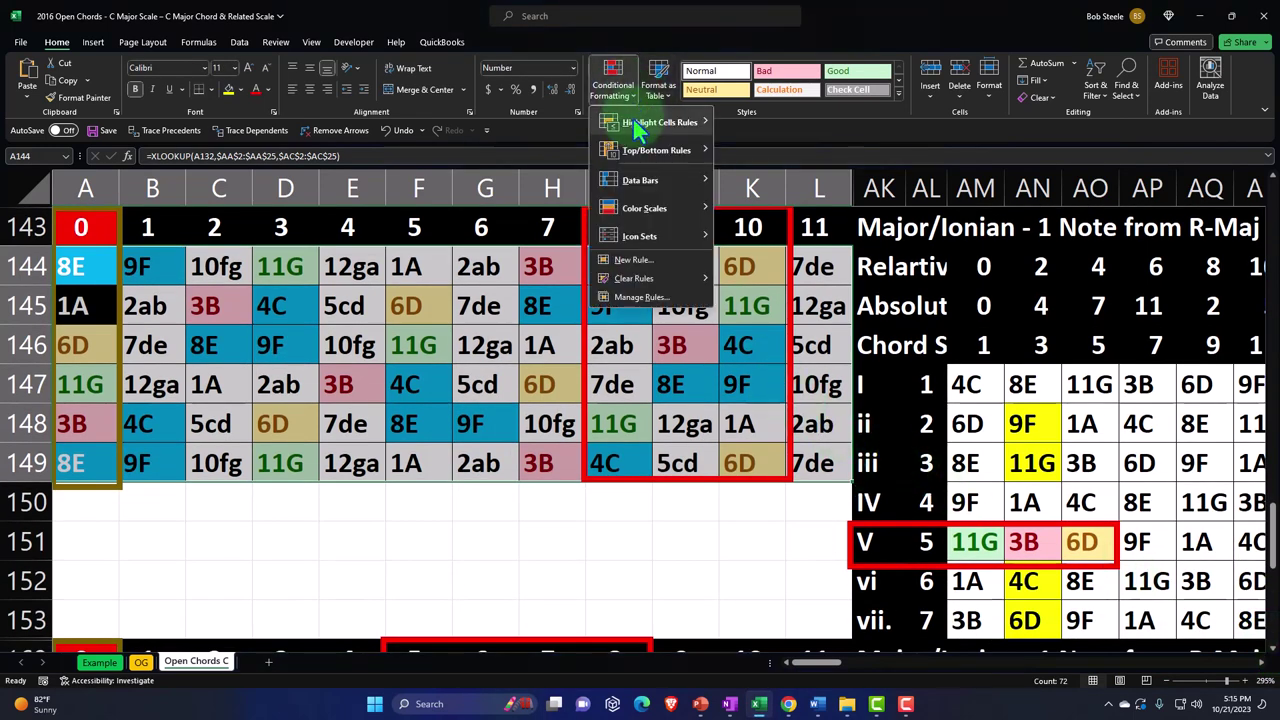
mouse_move(640, 121)
click(754, 205)
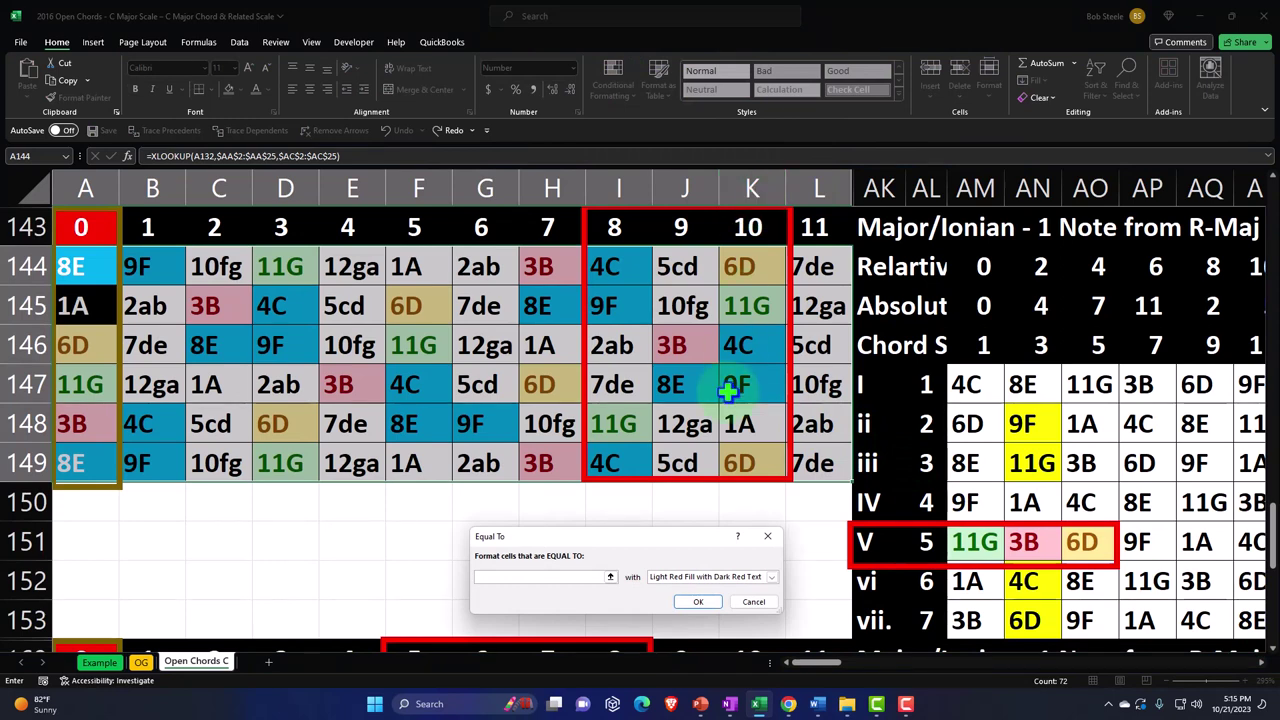
click(980, 580)
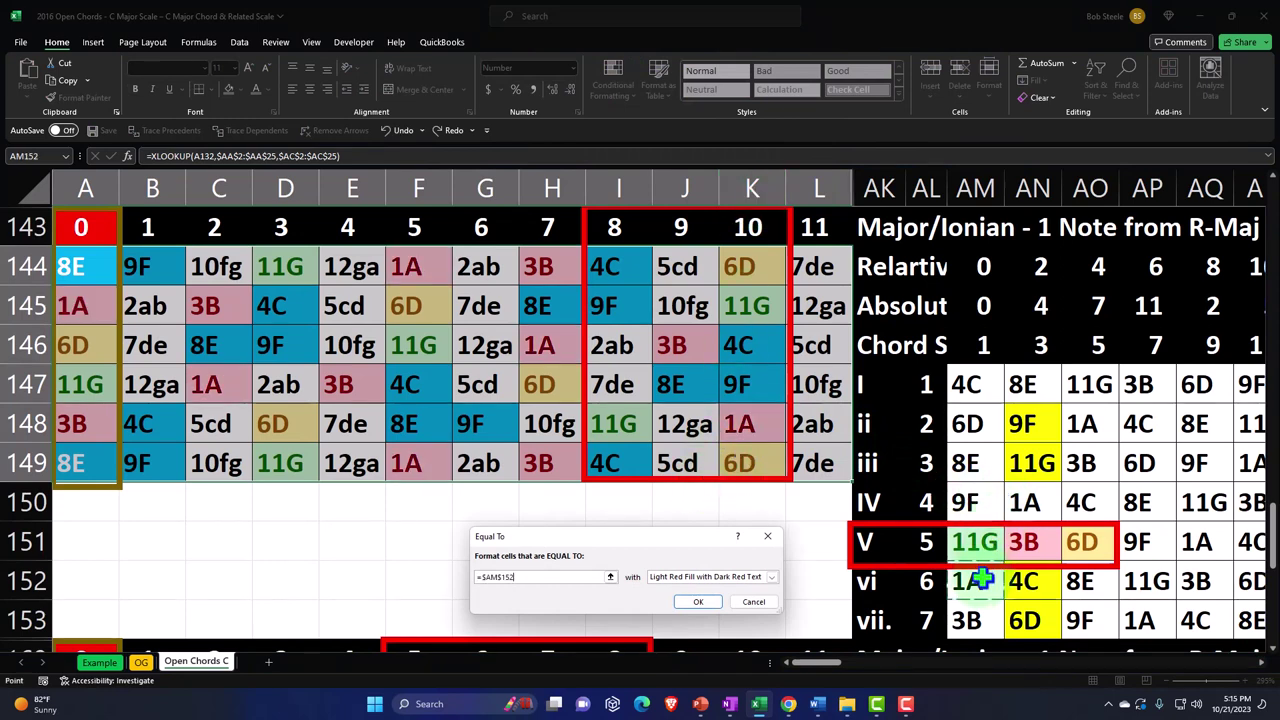
click(771, 577)
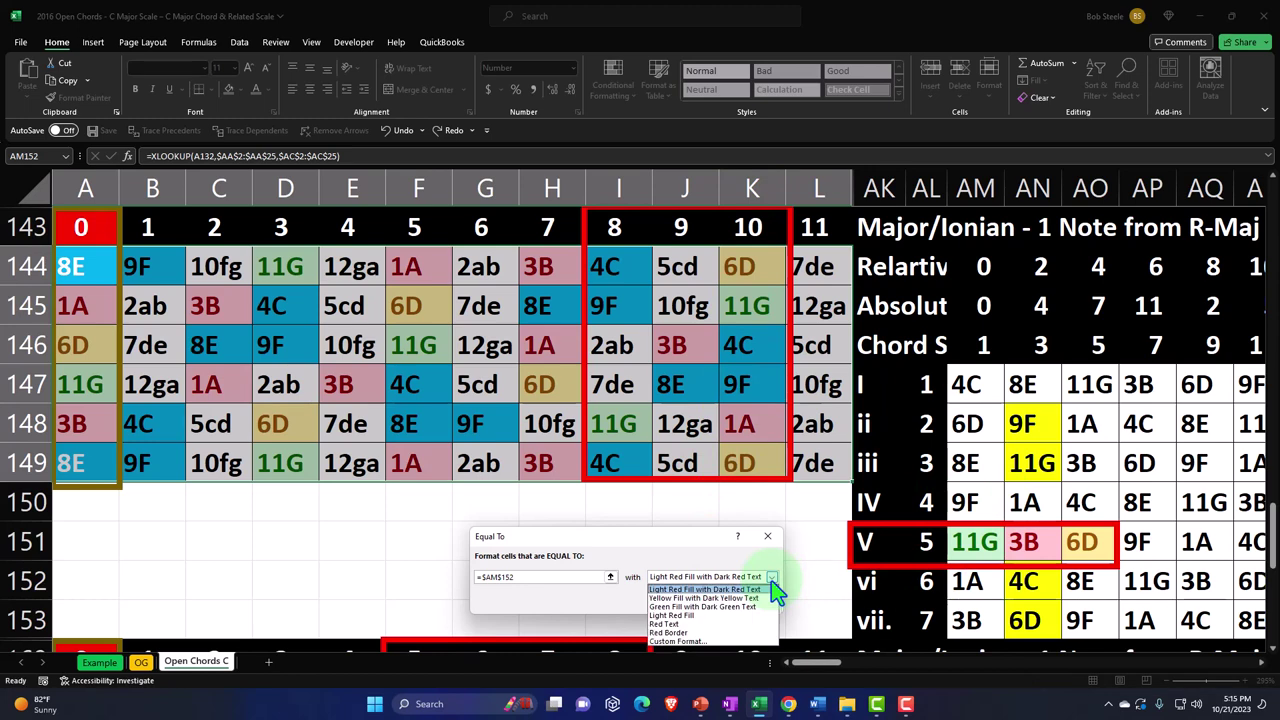
click(716, 641)
click(545, 504)
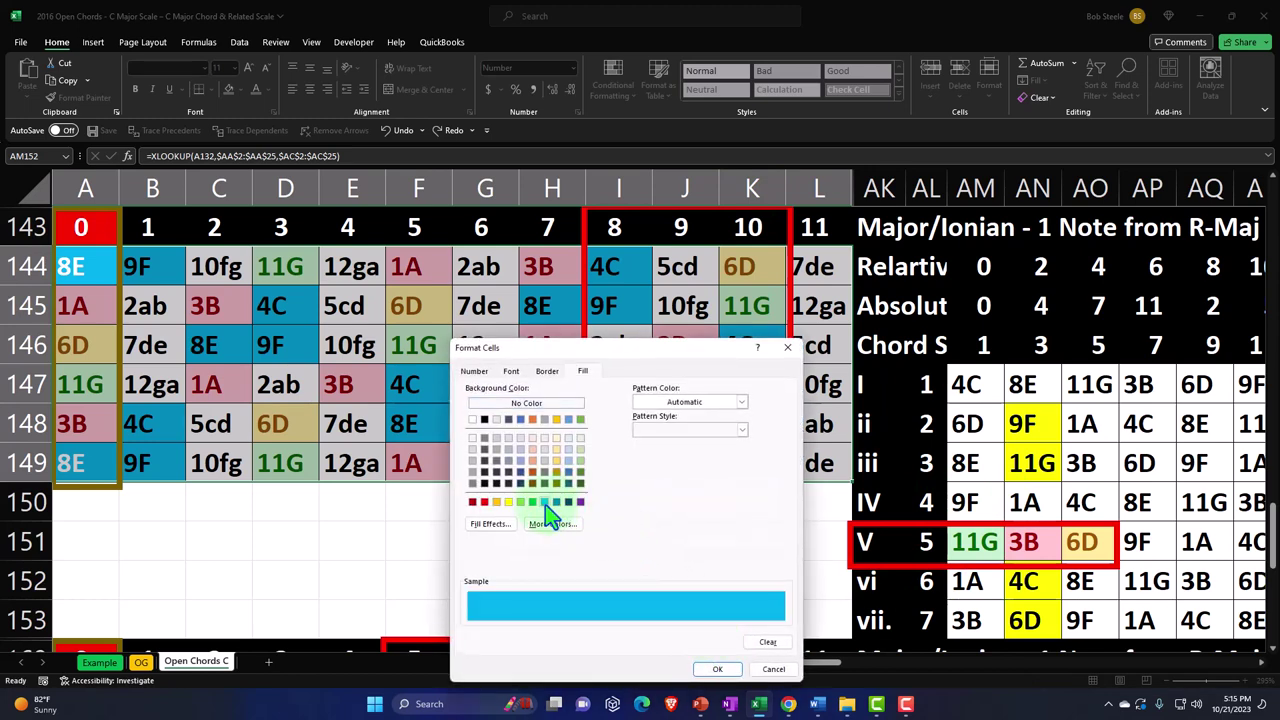
click(717, 669)
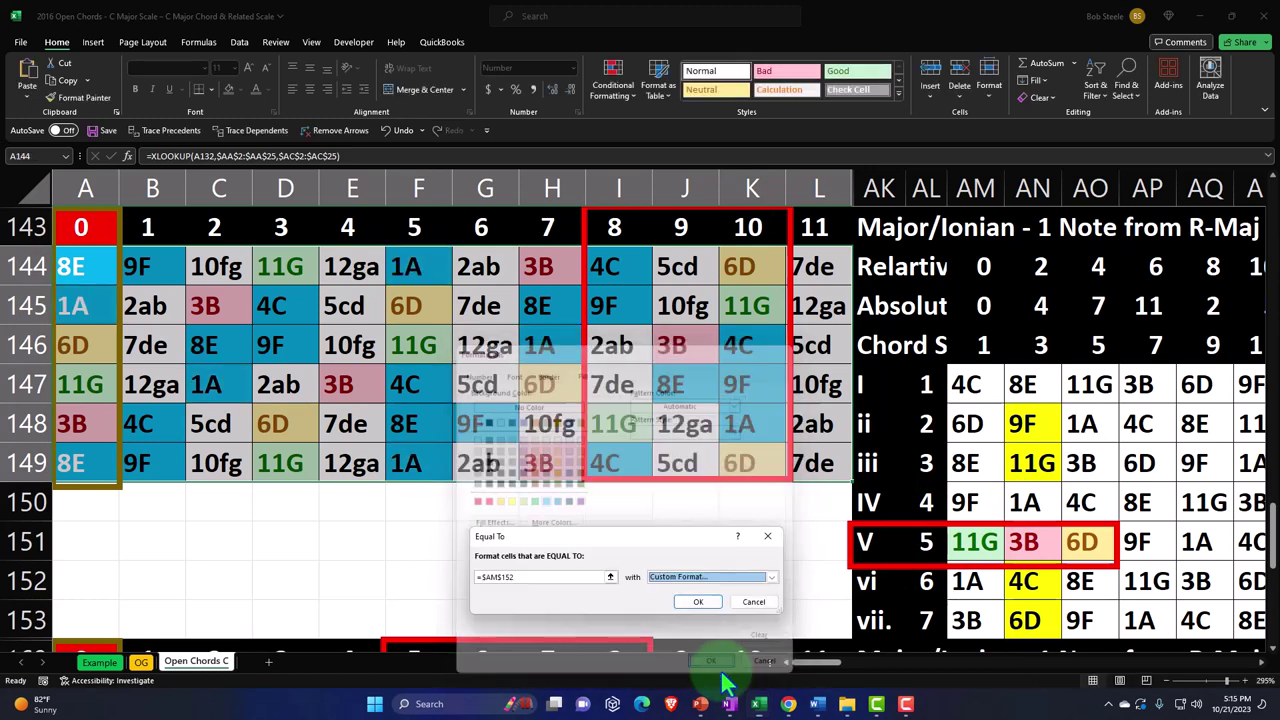
click(707, 600)
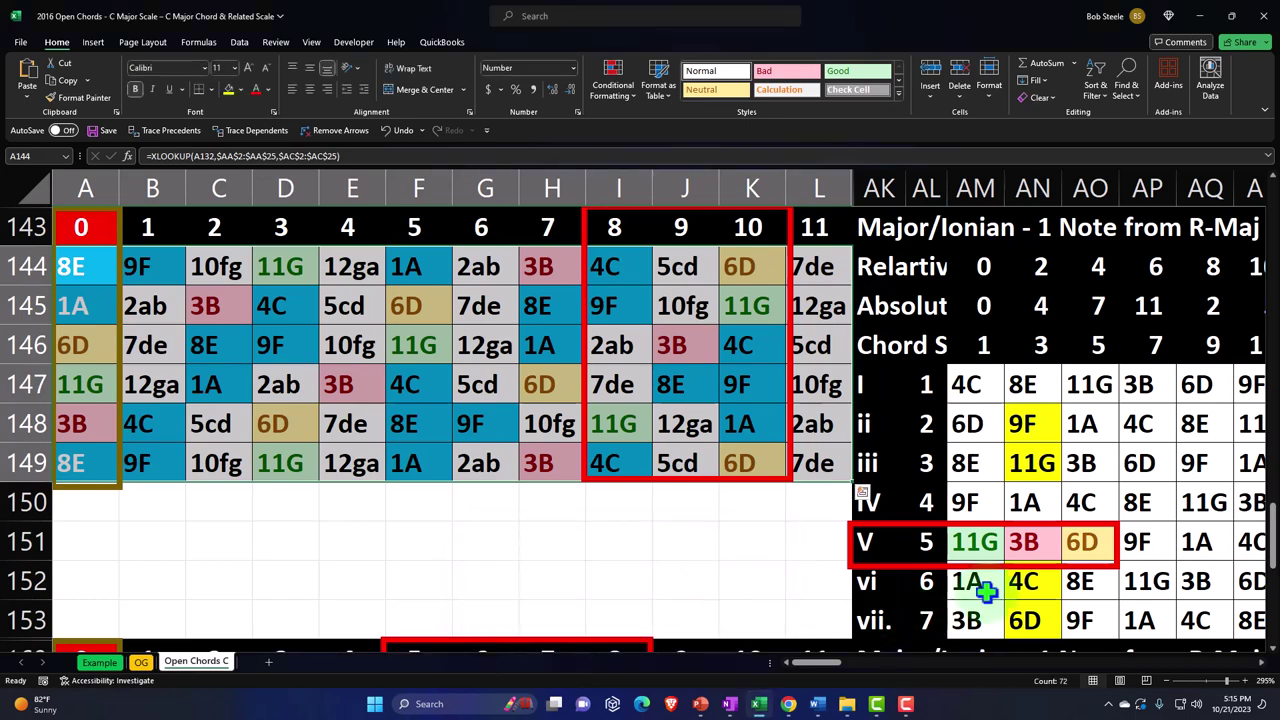
scroll(960, 600, down, 1)
scroll(960, 600, up, 1)
click(753, 595)
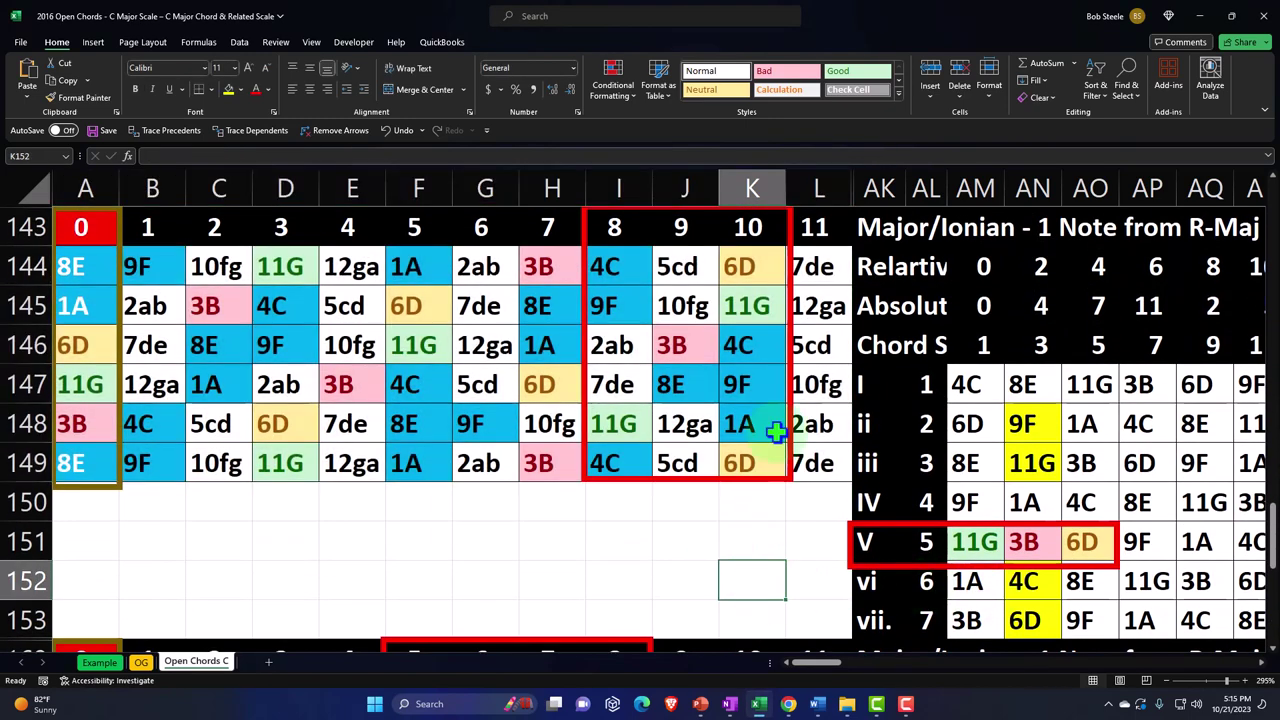
Frame the G chord notes K145, J146 and I148 and the C chord notes D145, C146 and B148 with small red rectangles.
click(790, 350)
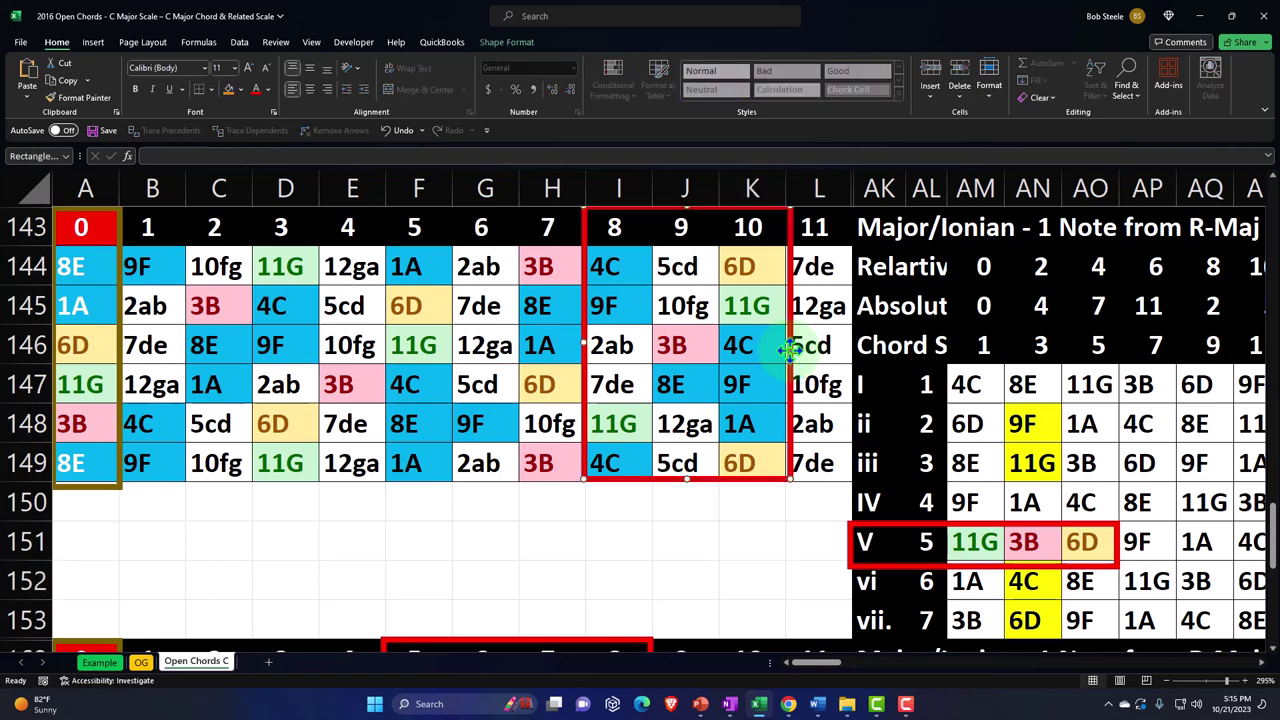
drag(790, 350, 615, 450)
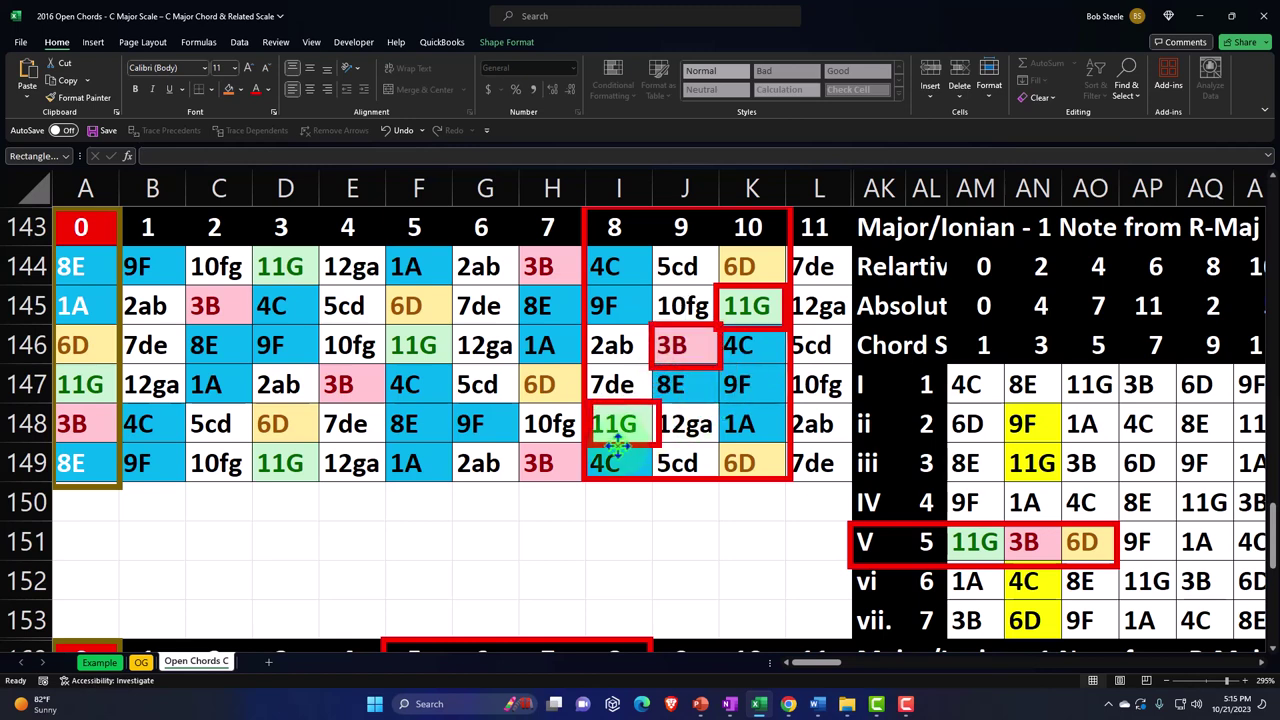
click(375, 505)
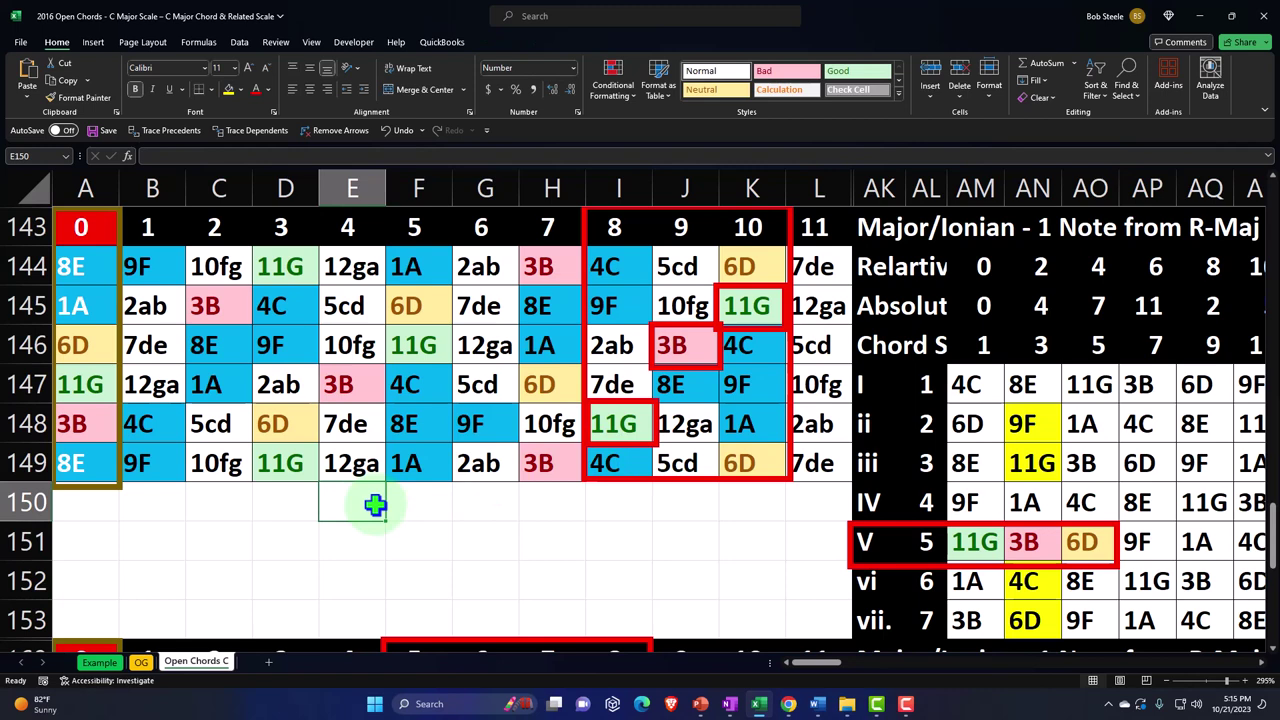
key(ctrl+v)
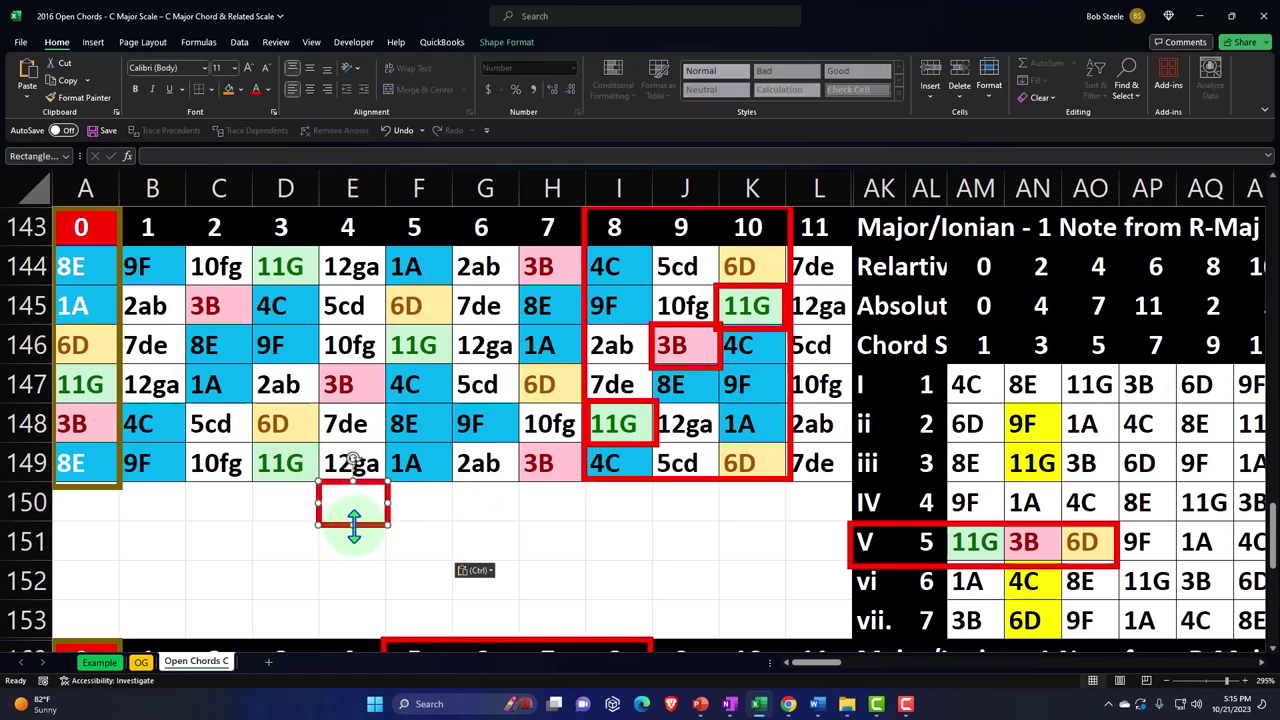
drag(371, 531, 338, 370)
drag(238, 364, 180, 445)
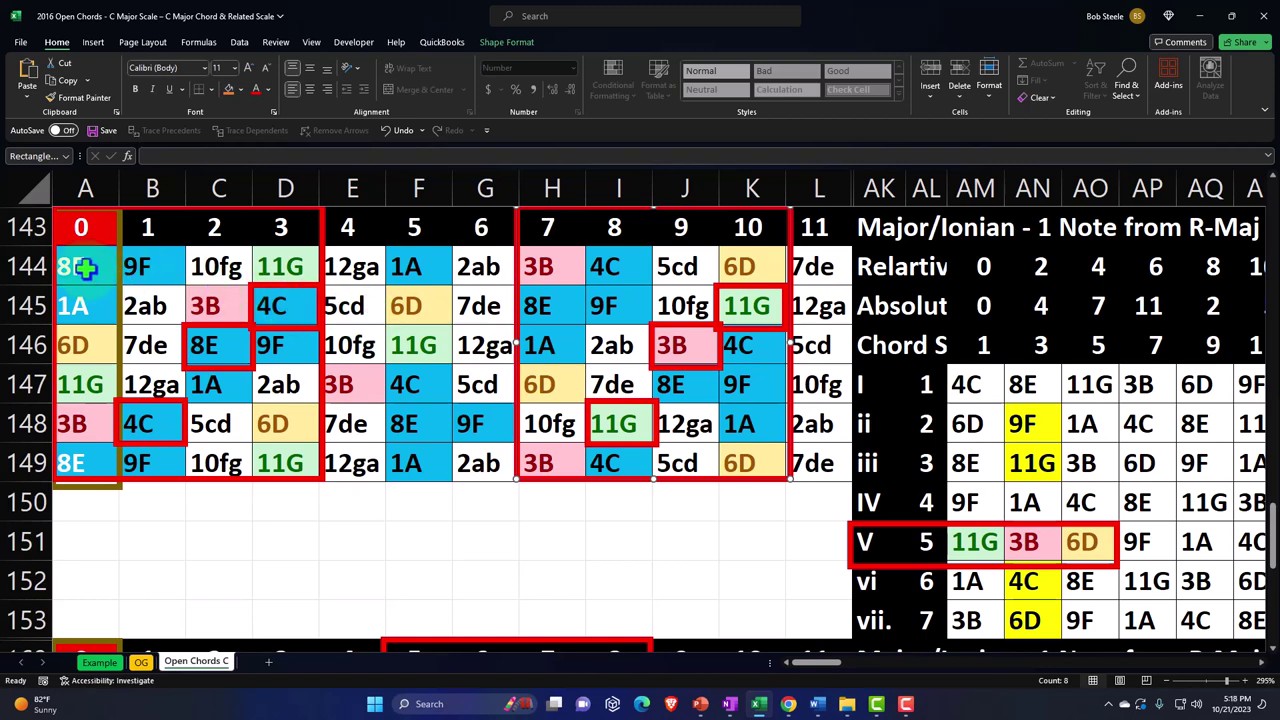
Compare the scale notes in rows 144 and 145 between the fret 0–3 position and the fret 7–10 position.
drag(85, 267, 289, 263)
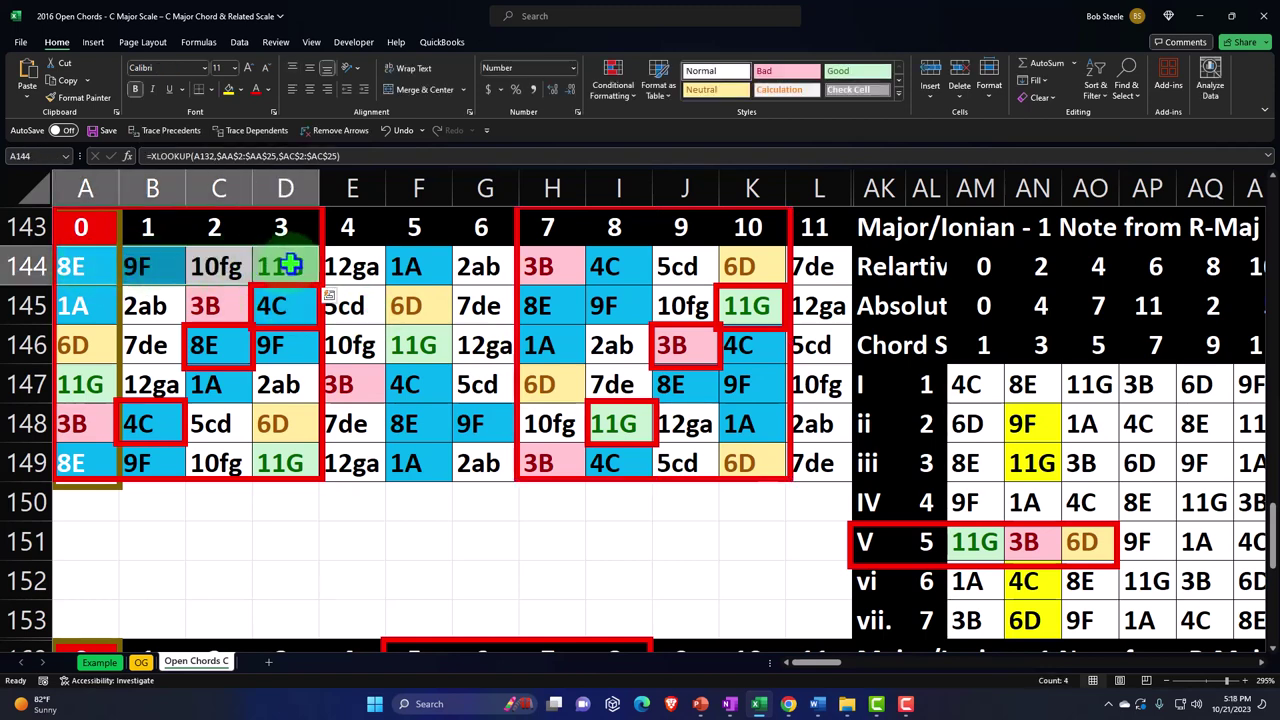
drag(530, 265, 738, 264)
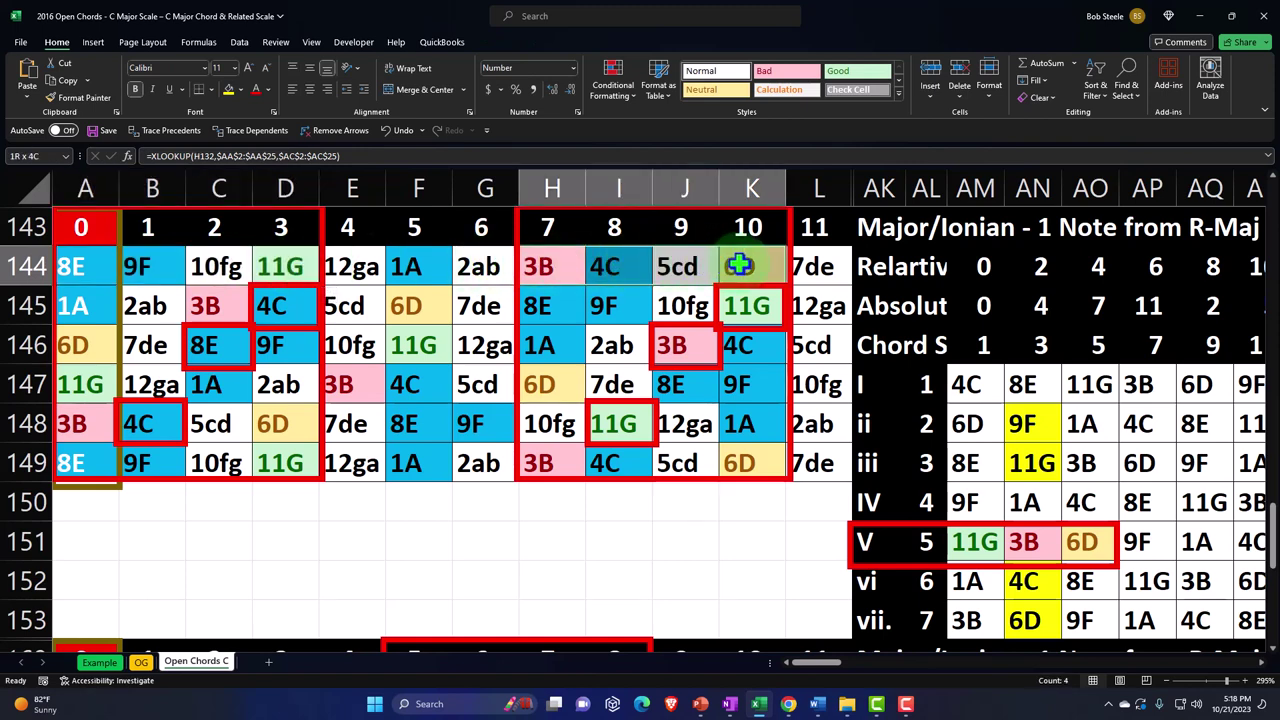
click(87, 306)
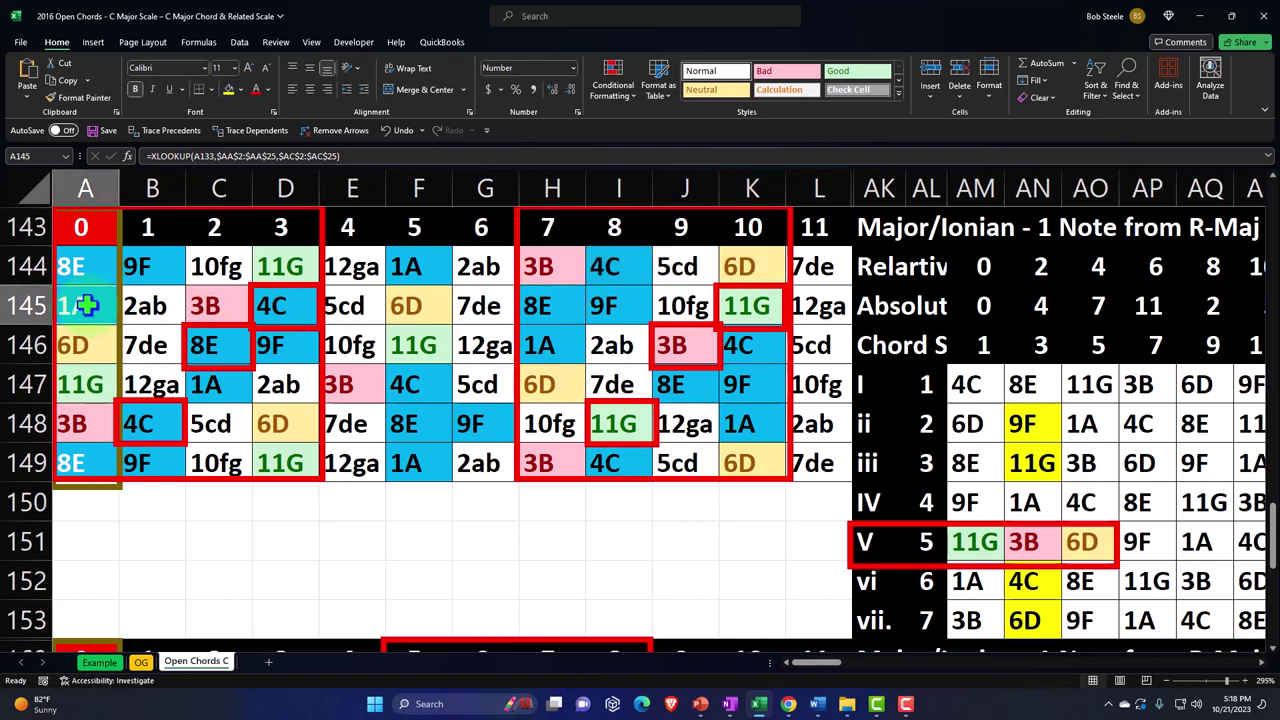
ctrl+click(203, 305)
ctrl+click(266, 305)
click(609, 305)
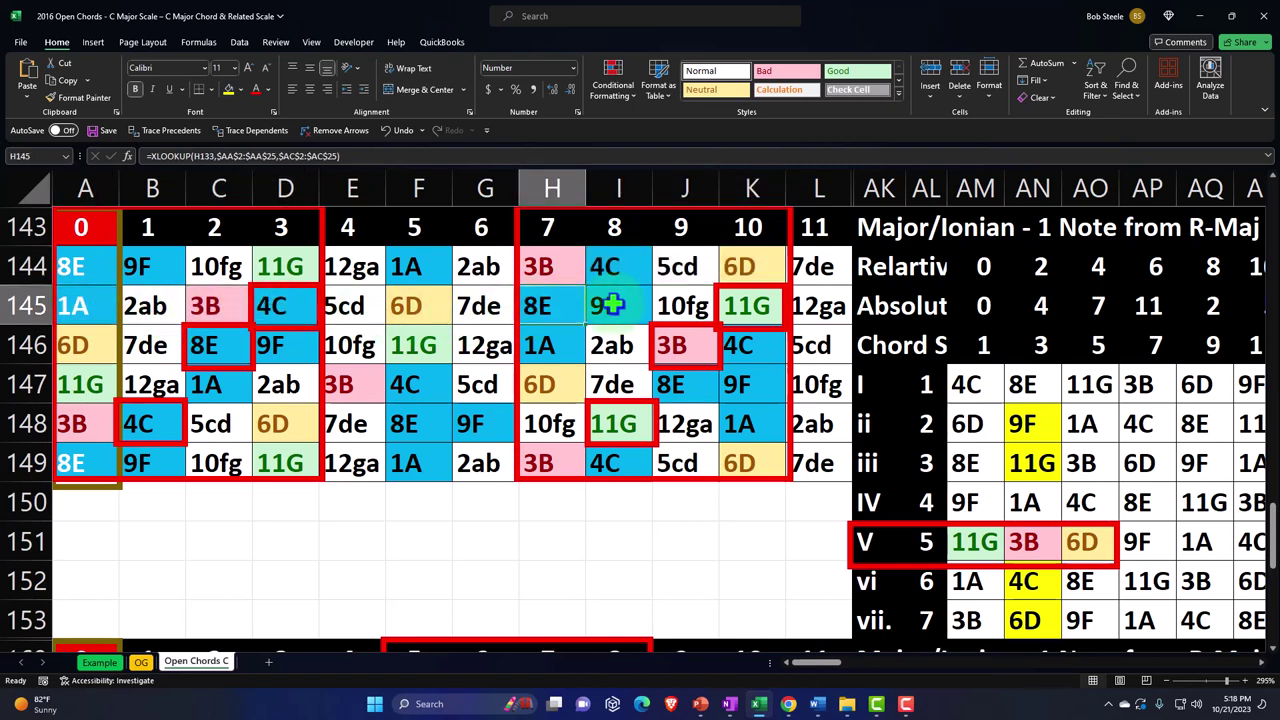
ctrl+click(757, 302)
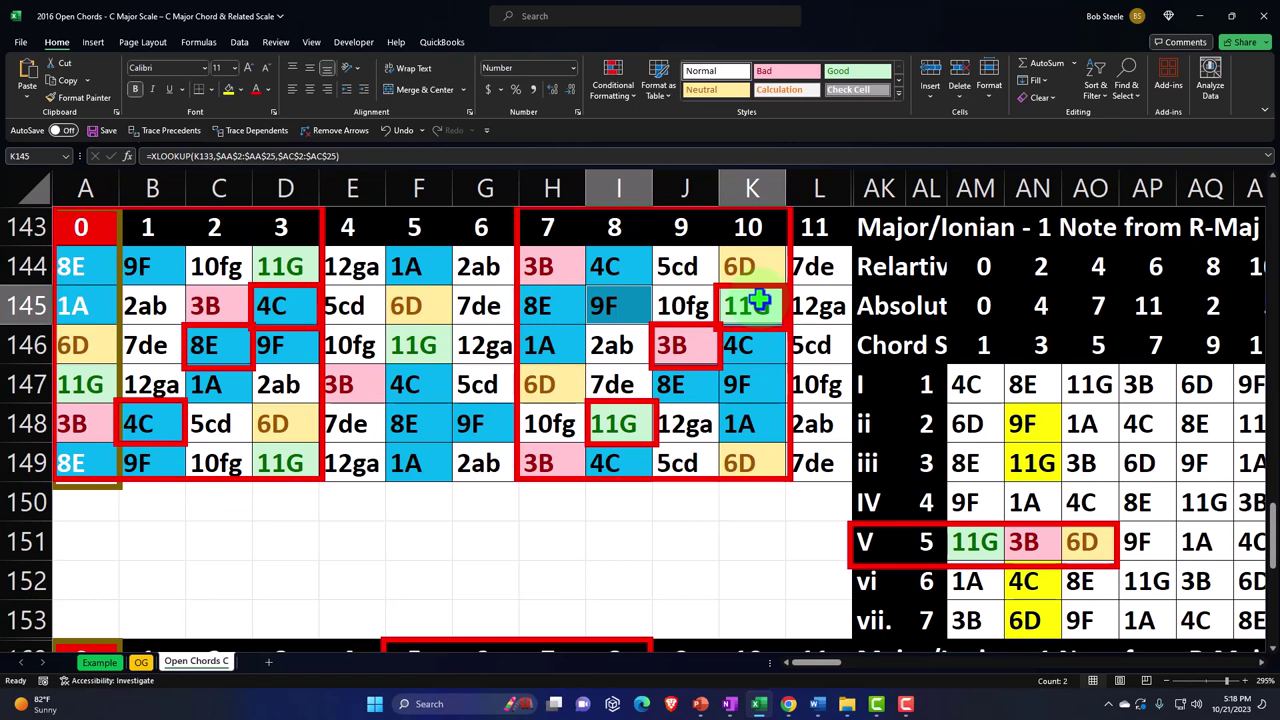
Compare the scale notes in rows 146 and 147 between the two framed fretboard positions.
click(86, 340)
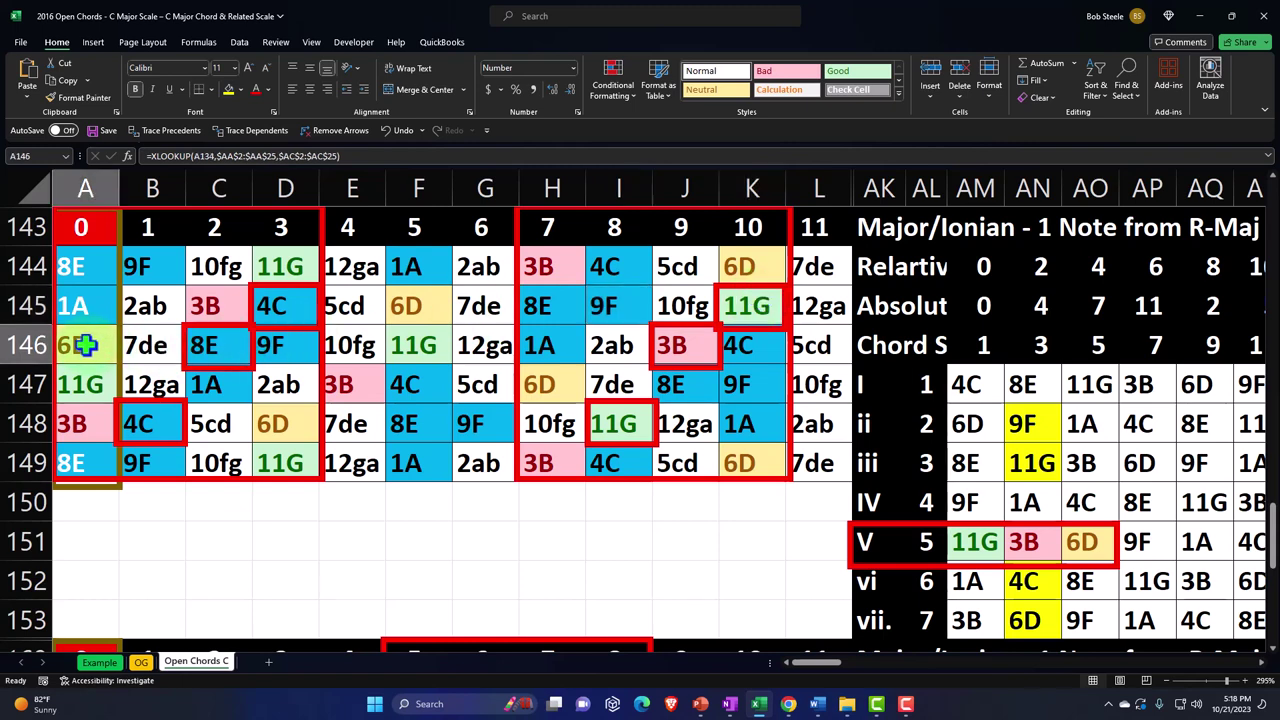
click(217, 350)
ctrl+click(292, 345)
click(555, 345)
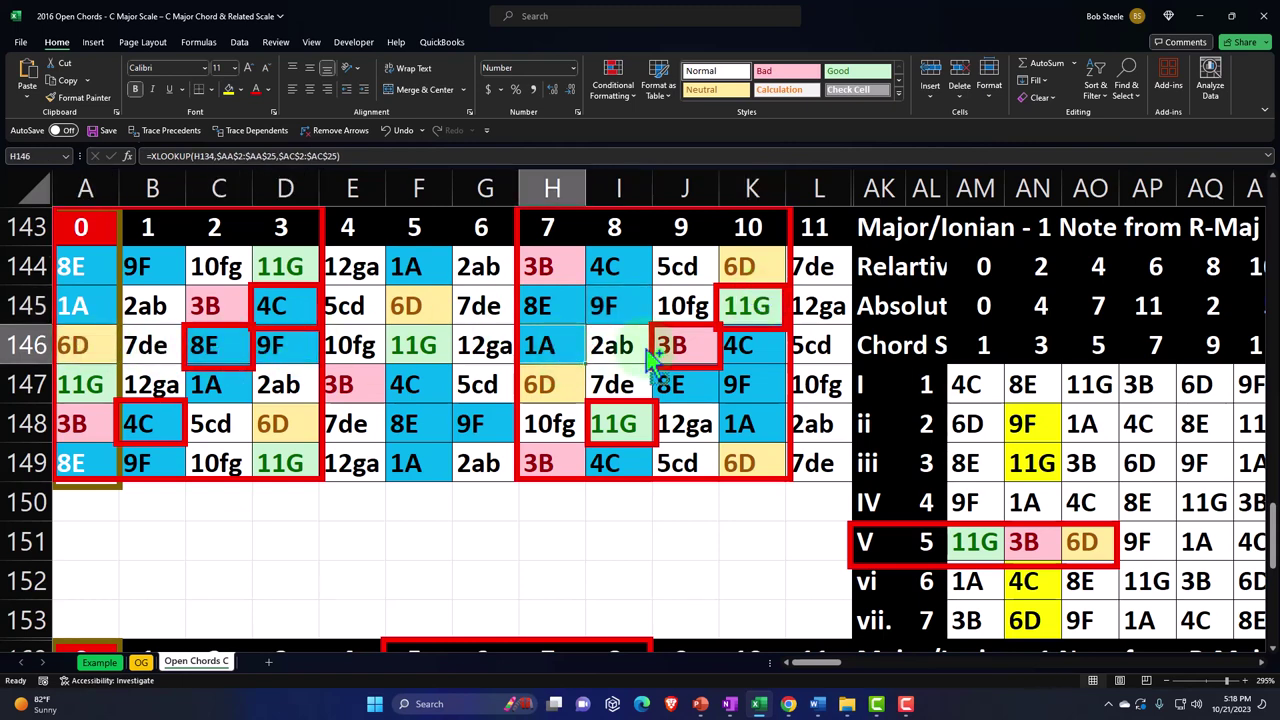
ctrl+click(695, 345)
ctrl+click(735, 350)
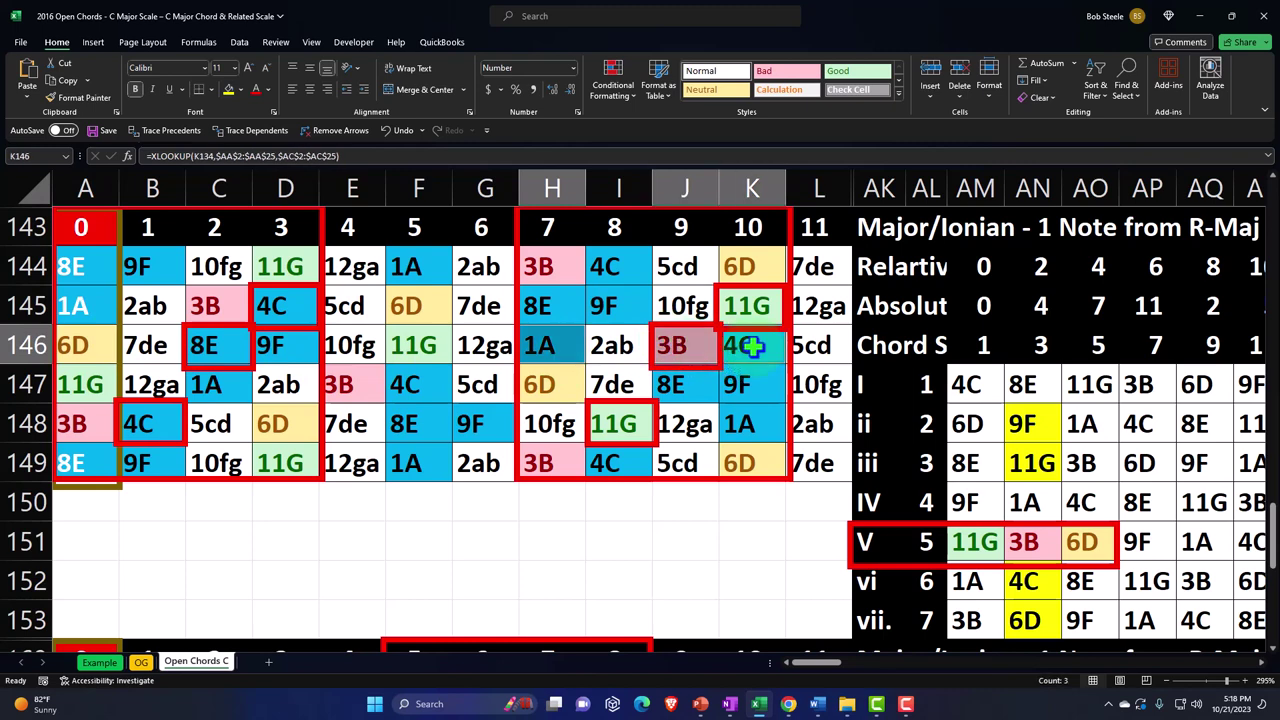
click(88, 383)
ctrl+click(201, 387)
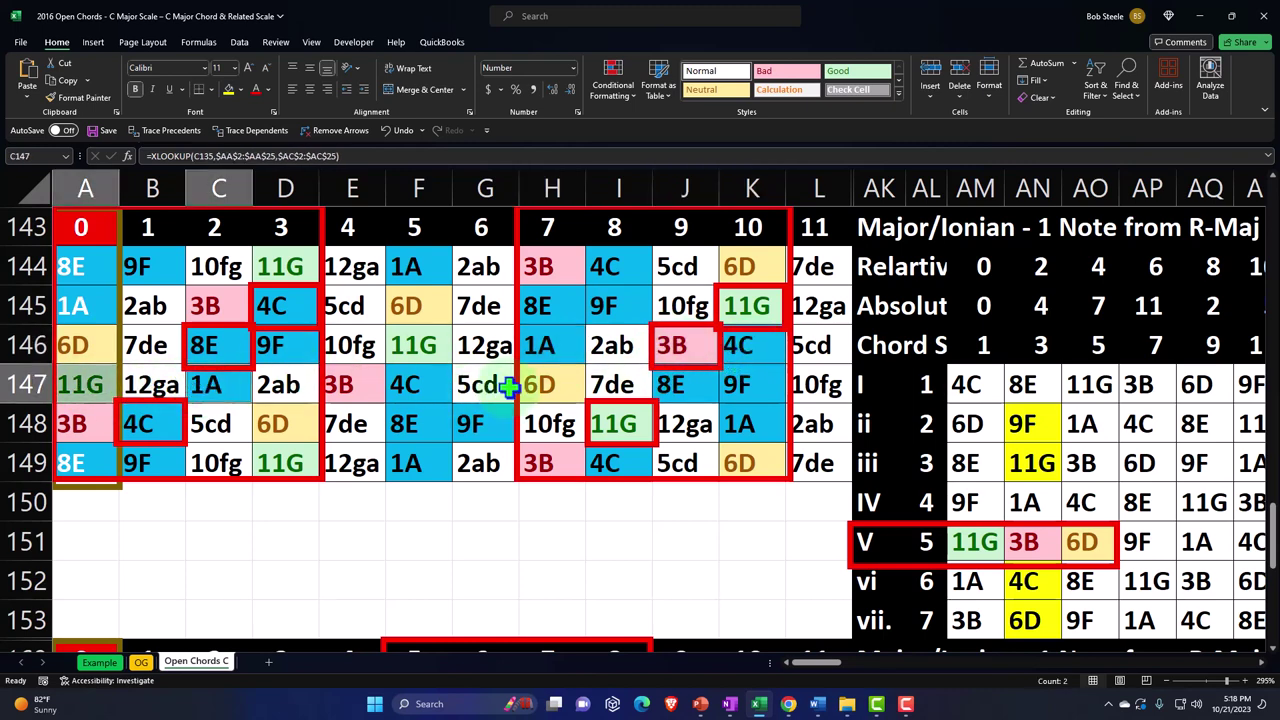
click(545, 385)
ctrl+click(685, 385)
ctrl+click(752, 385)
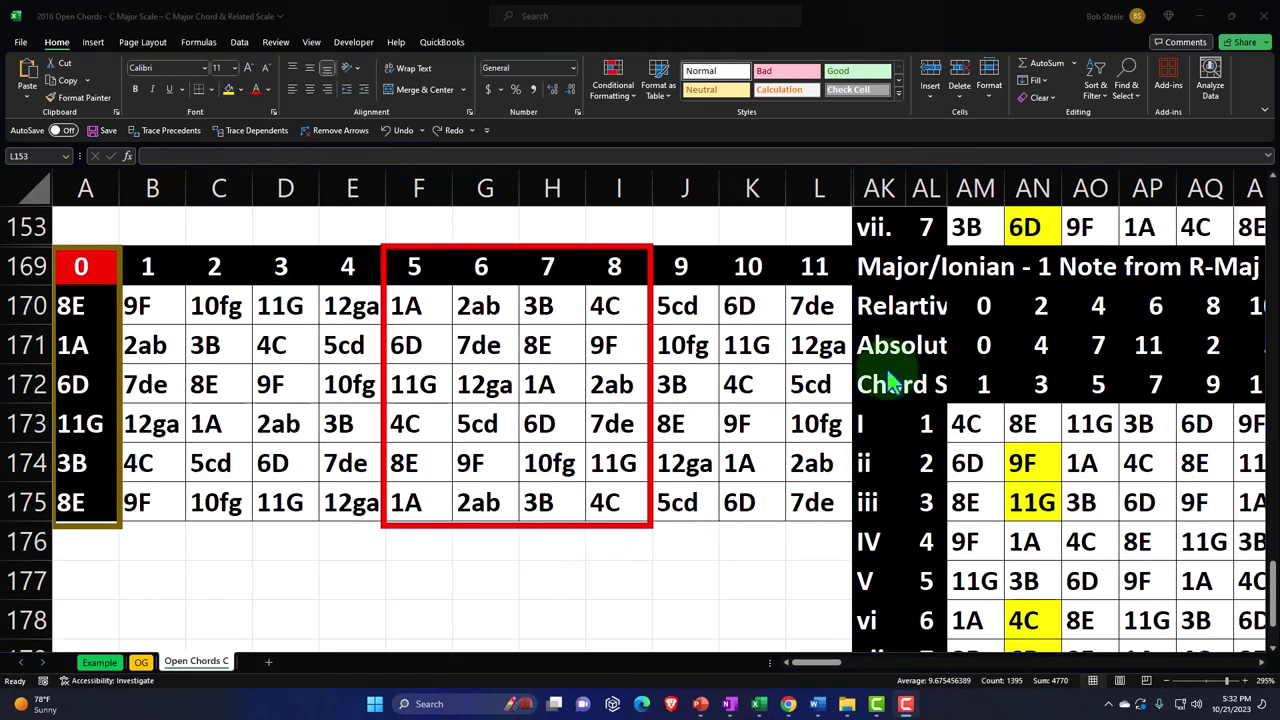
Unhide the columns between L and AK.
click(968, 424)
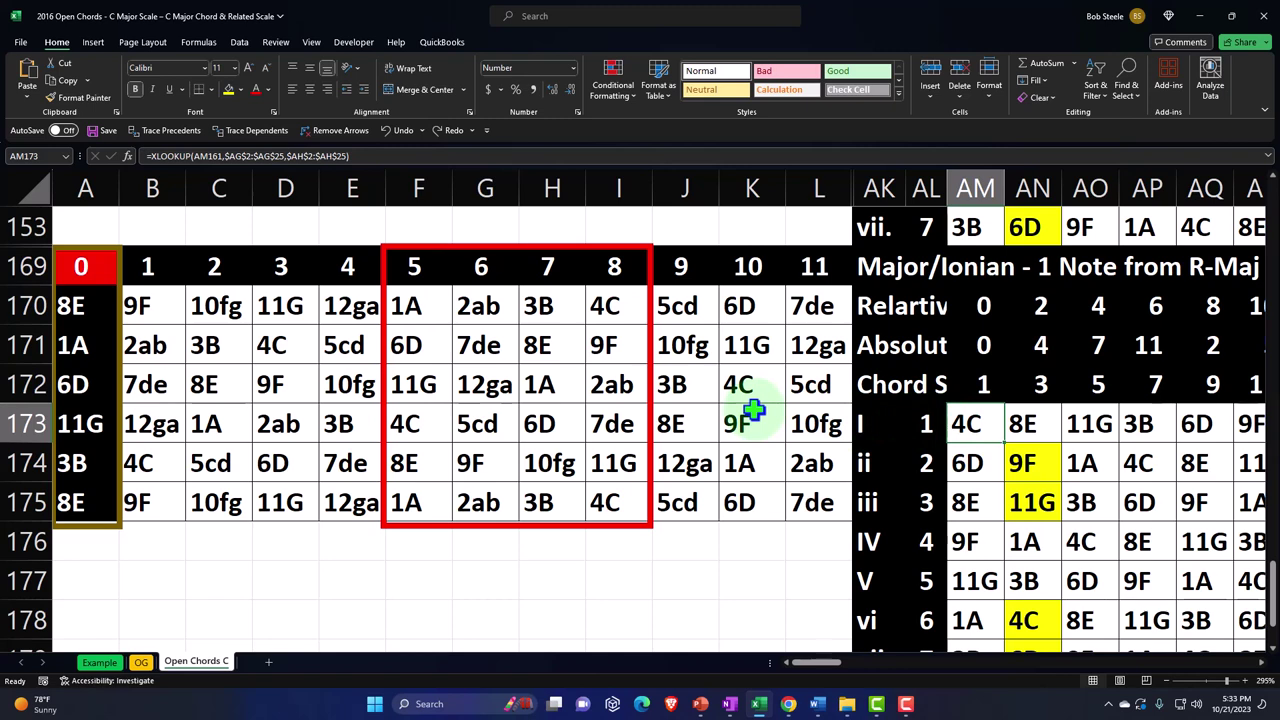
click(818, 186)
drag(818, 186, 878, 188)
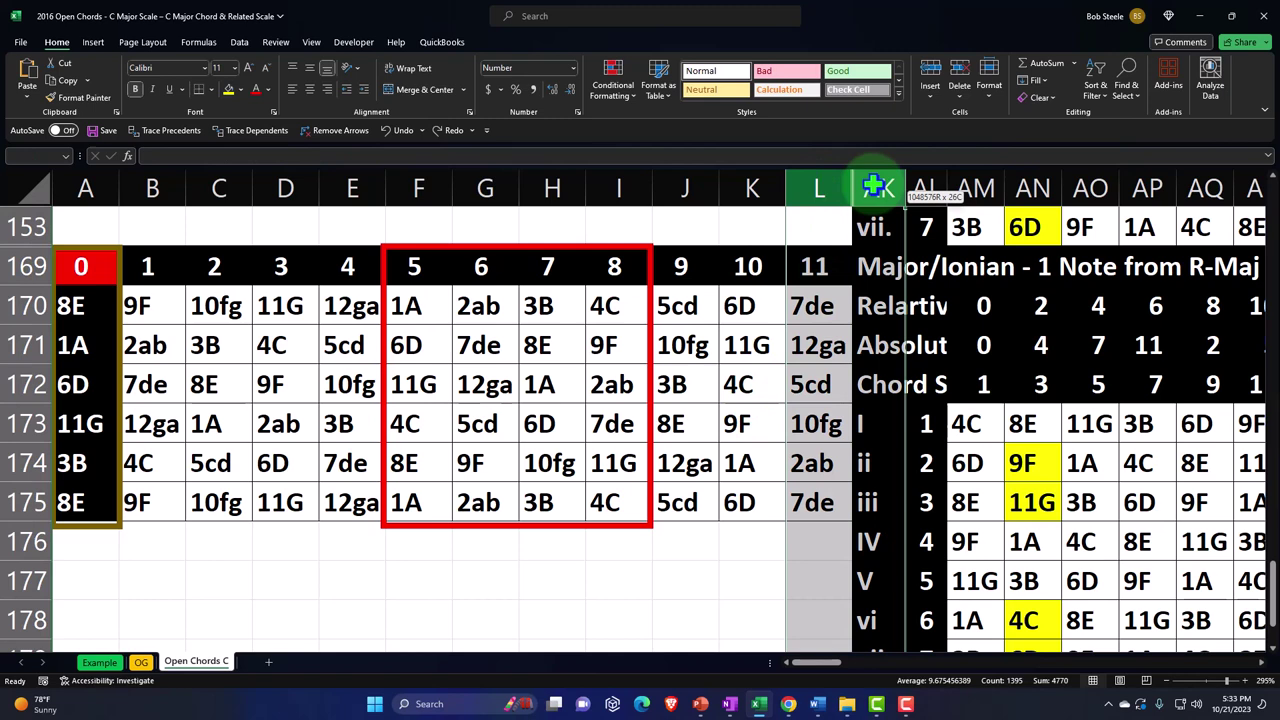
right_click(854, 287)
click(894, 534)
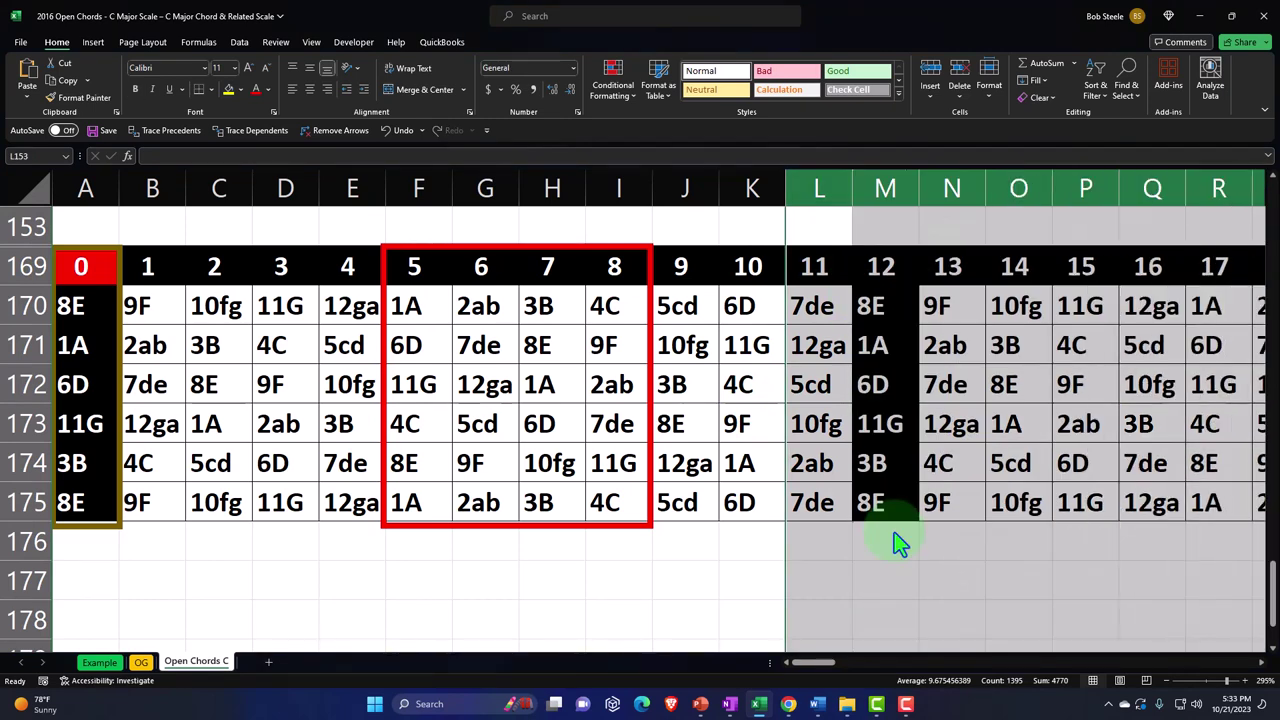
Unhide the rows between 153 and 169.
drag(15, 226, 25, 258)
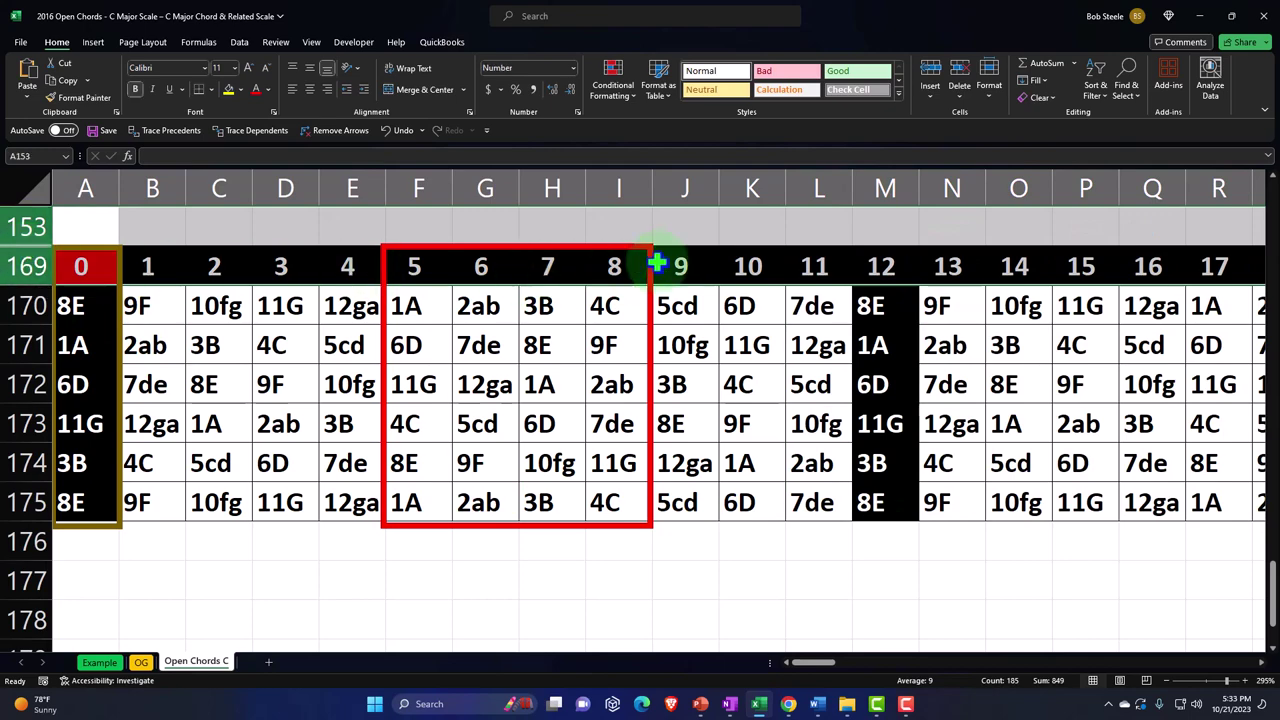
right_click(710, 250)
click(750, 490)
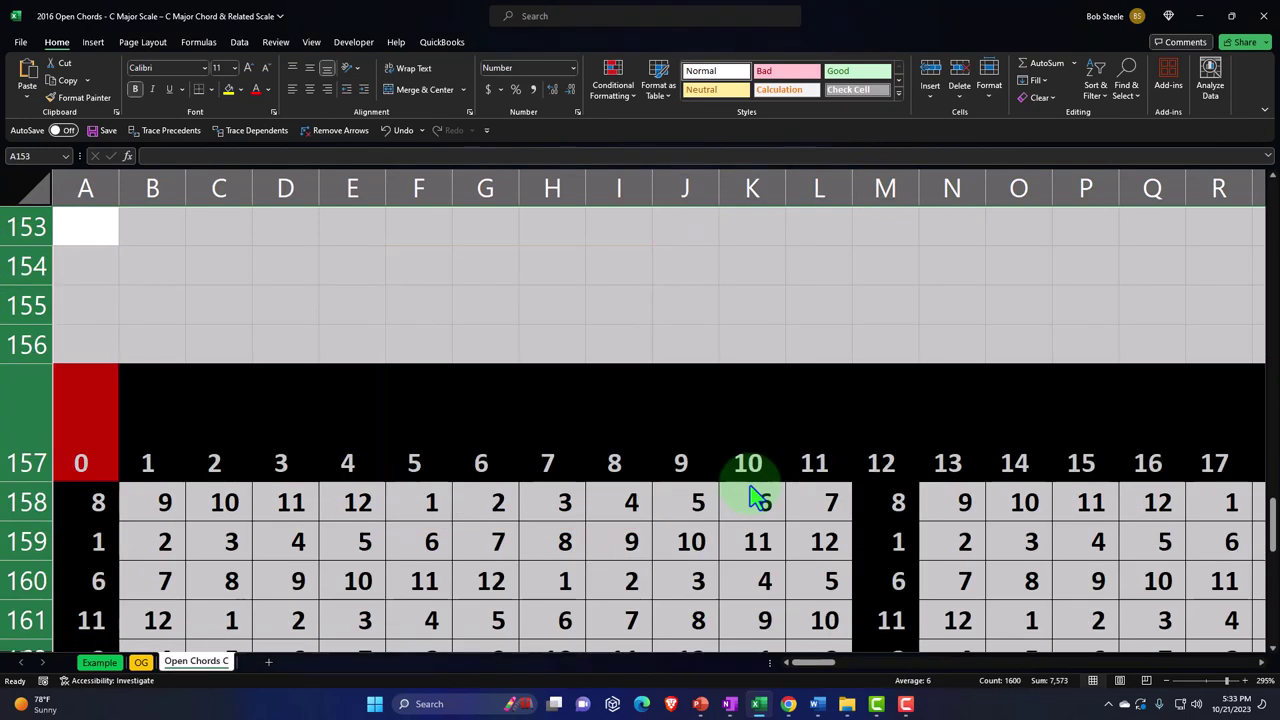
Set the root Note # of the scale table in AG158 to 11.
click(886, 457)
scroll(900, 470, down, 1)
key(Right)
key(Right)
key(Right)
key(Right)
key(Right)
key(Right)
key(Right)
key(Right)
key(Right)
key(Right)
key(Right)
key(Right)
key(Right)
key(Right)
key(Right)
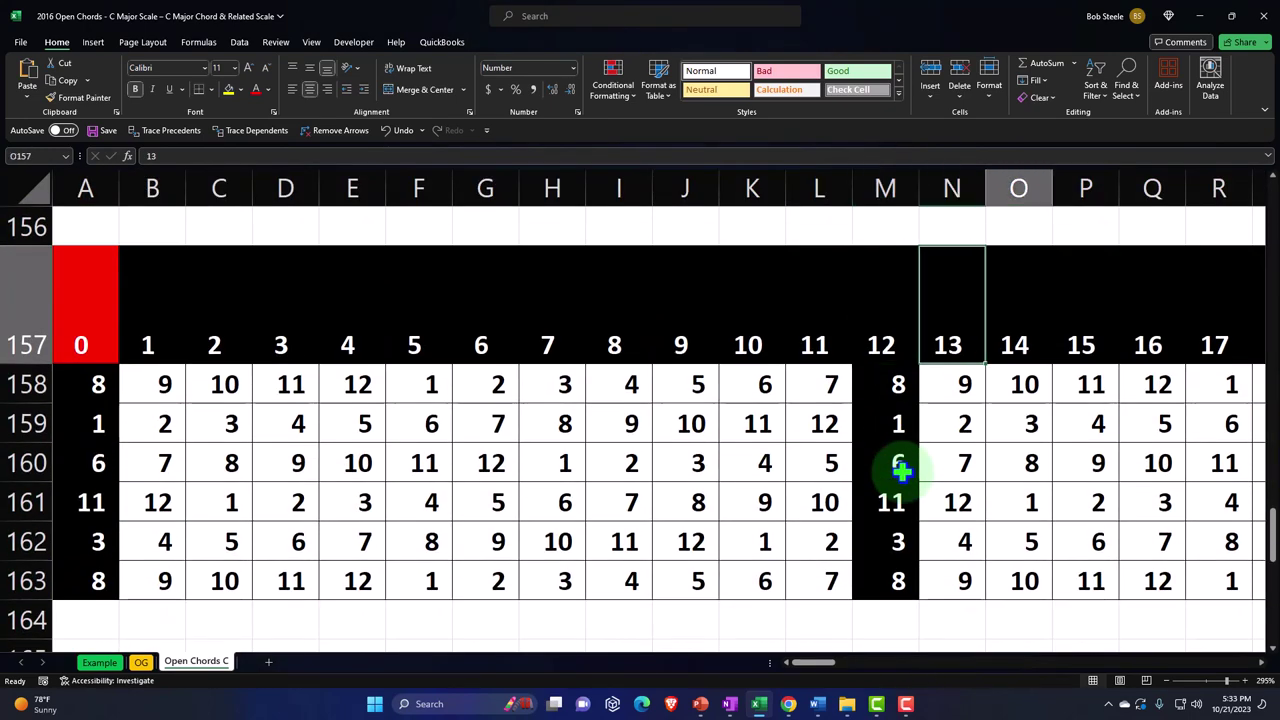
key(Down)
key(Right)
key(Right)
key(Right)
key(Right)
key(Right)
key(Right)
key(Right)
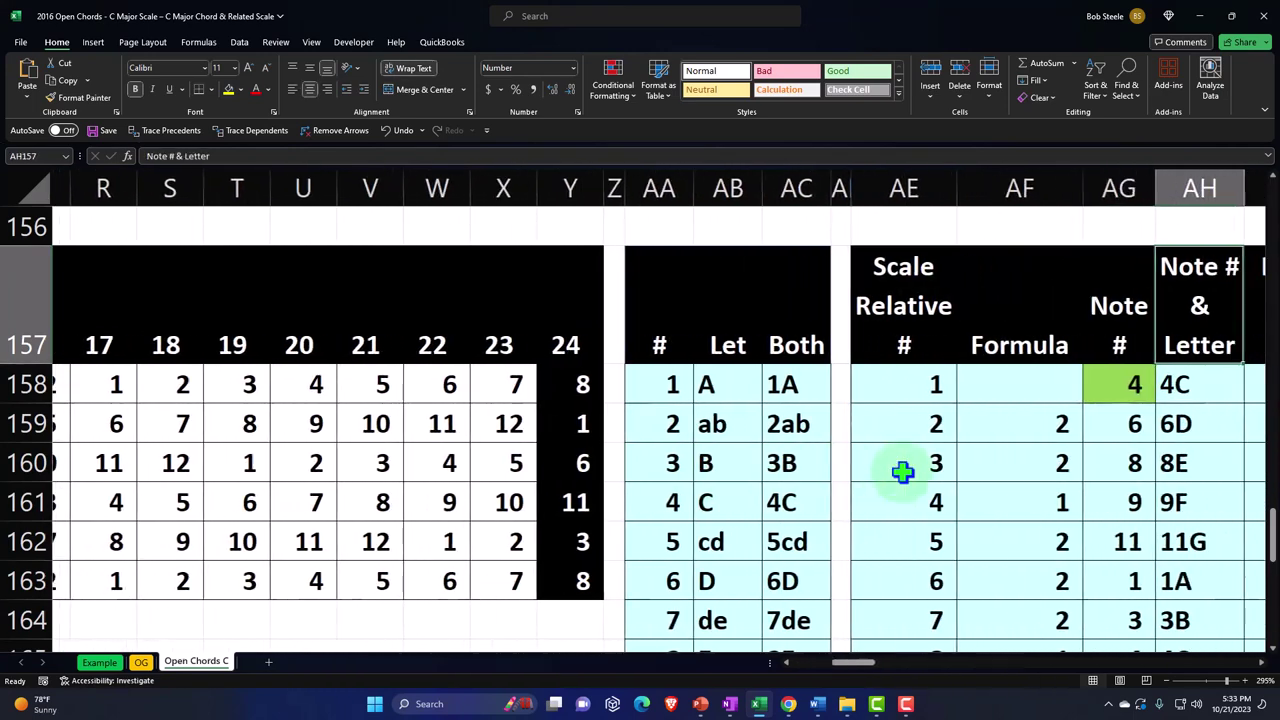
key(Left)
key(Left)
key(Left)
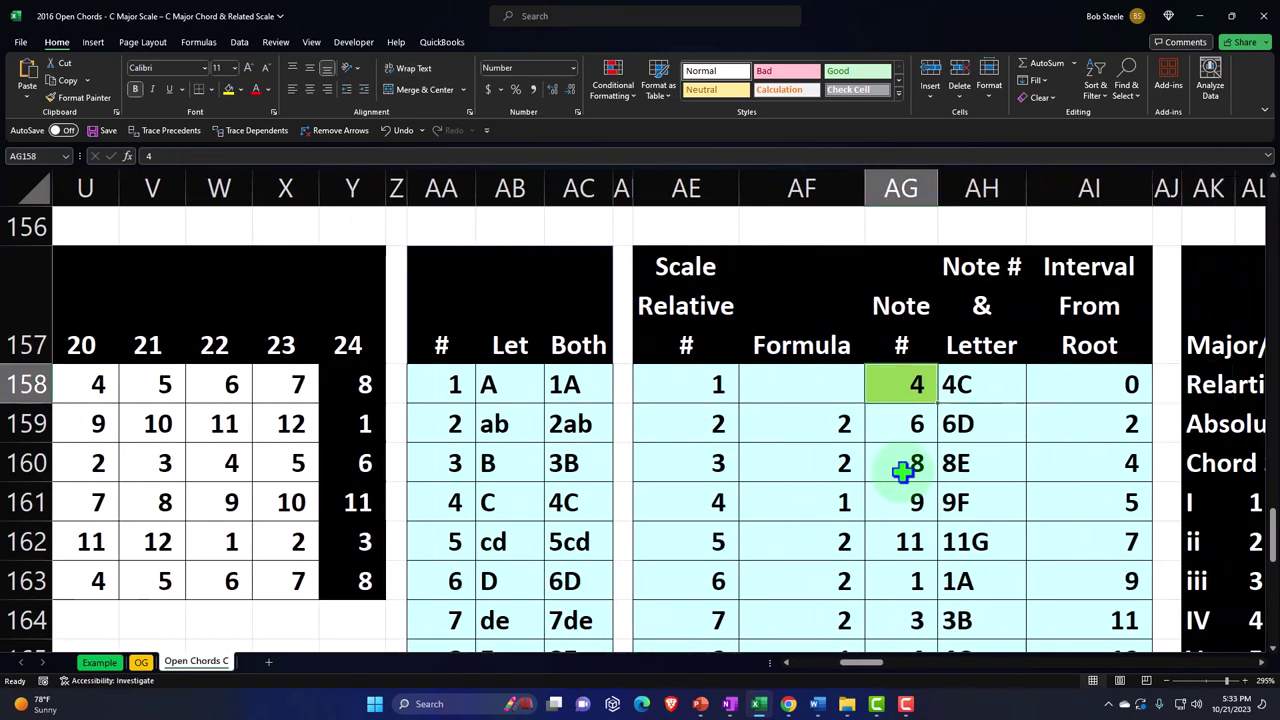
text(11)
key(Return)
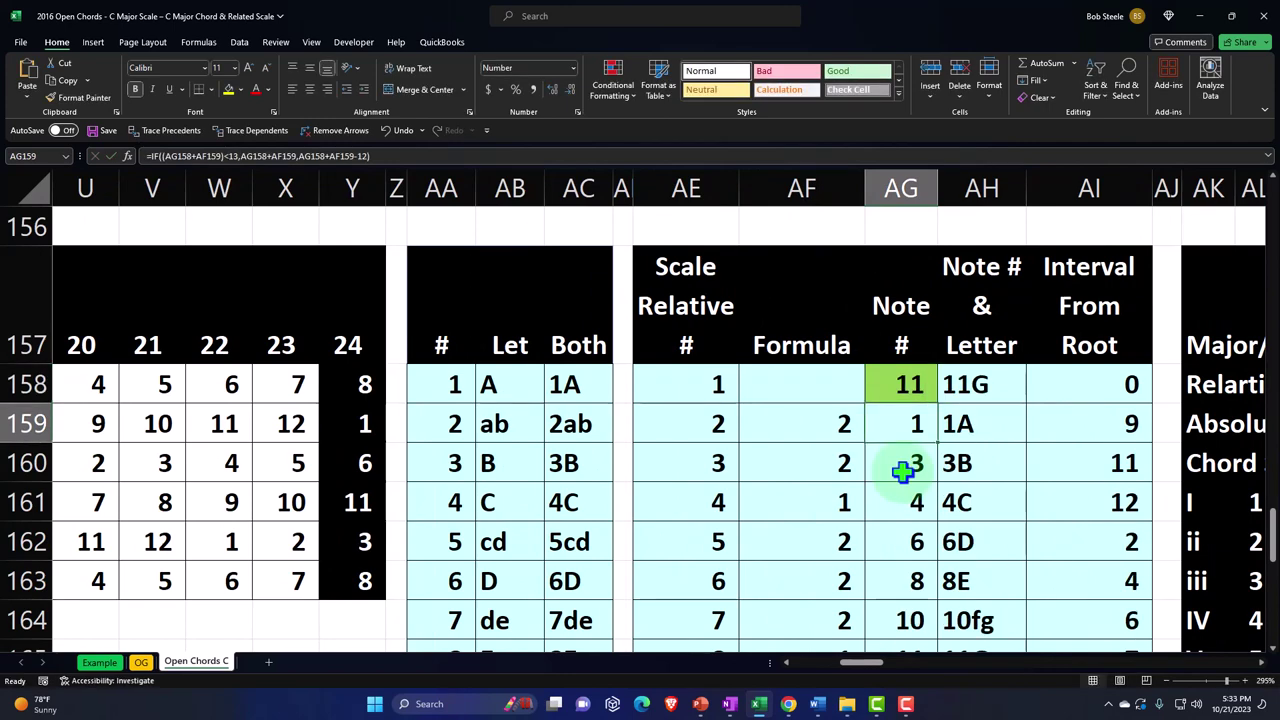
Start replacing the formula in AM161 with an XLOOKUP whose lookup value is $AL161+AM$158.
key(Right)
key(Right)
key(Right)
key(Right)
key(Right)
key(Right)
key(Right)
key(Right)
key(Right)
key(Right)
key(Right)
key(Right)
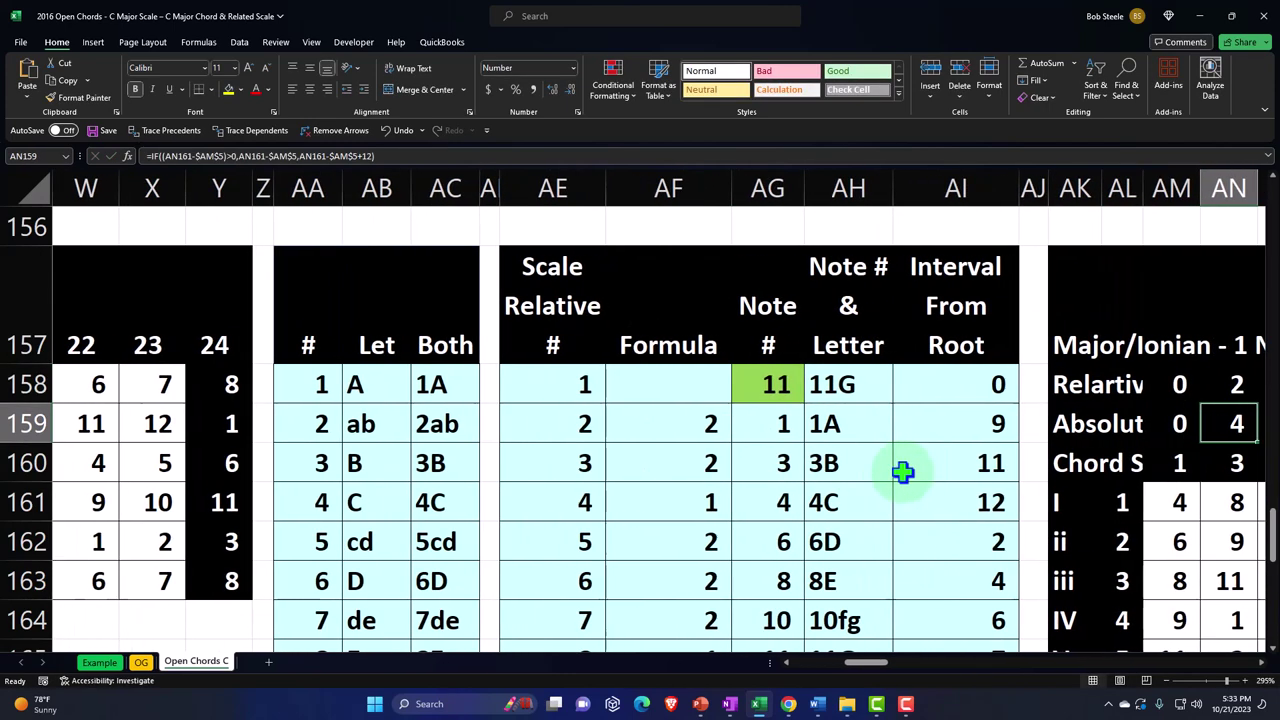
key(Right)
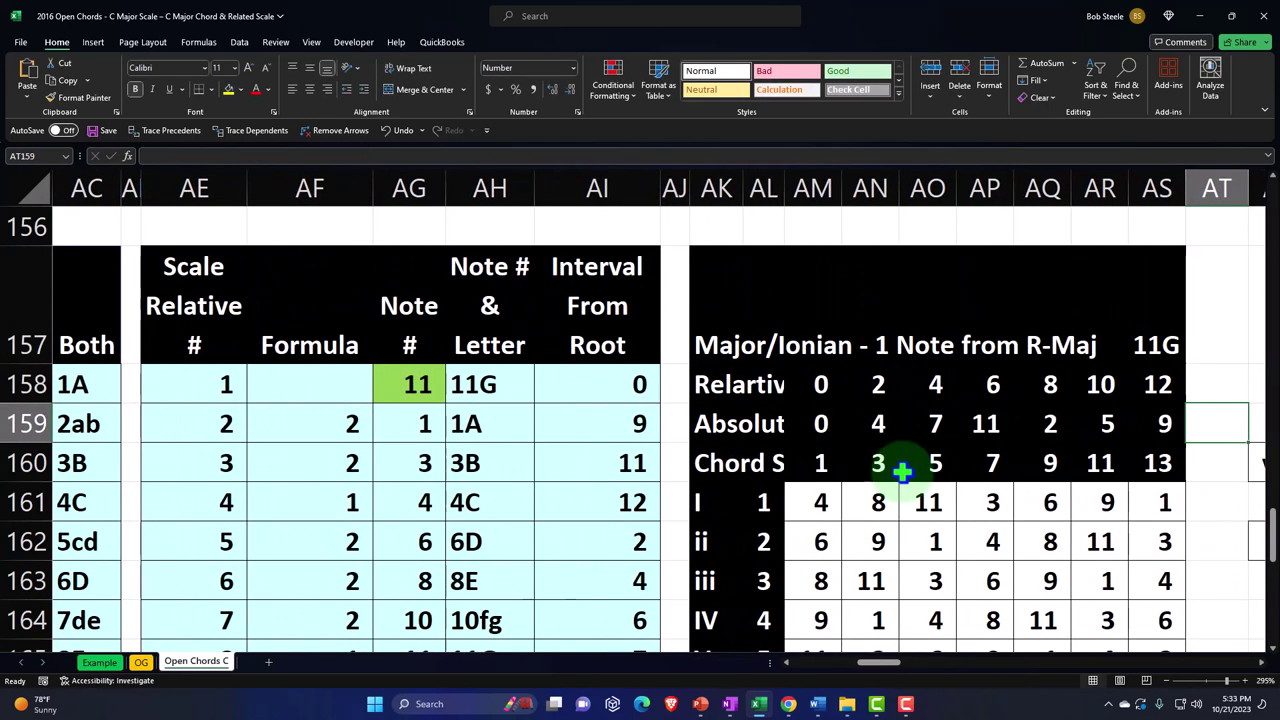
click(1273, 651)
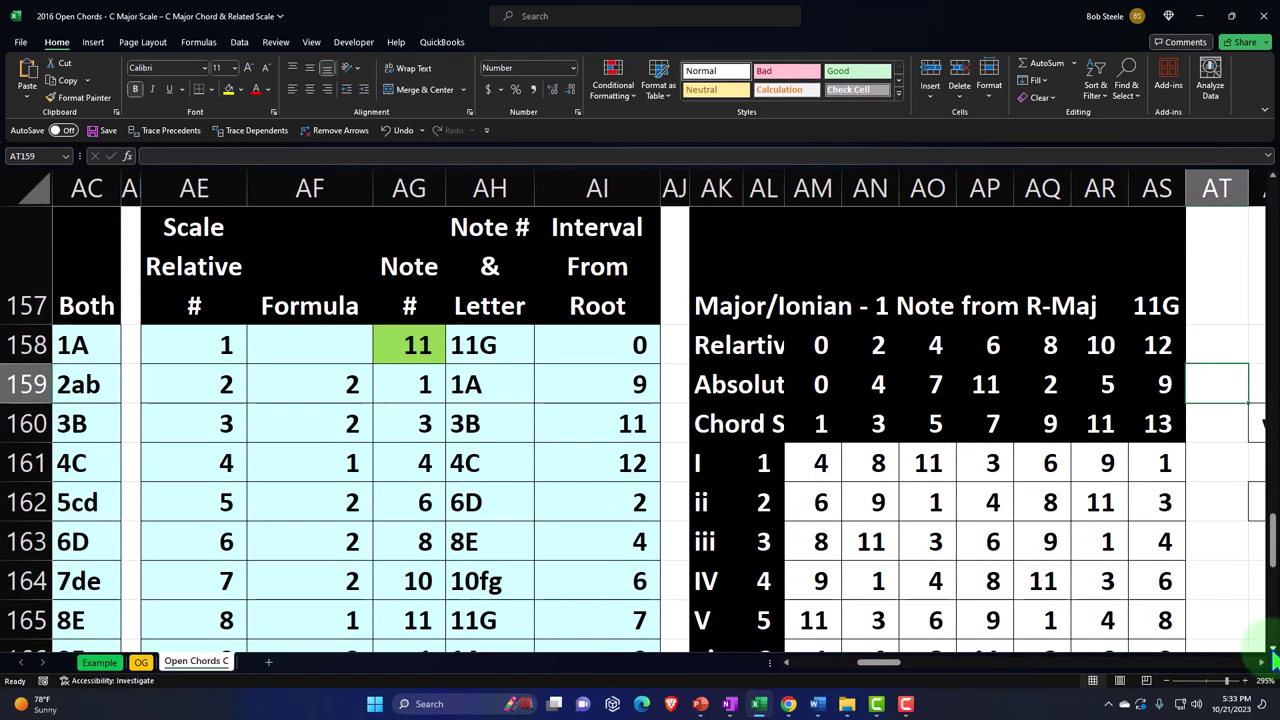
click(808, 466)
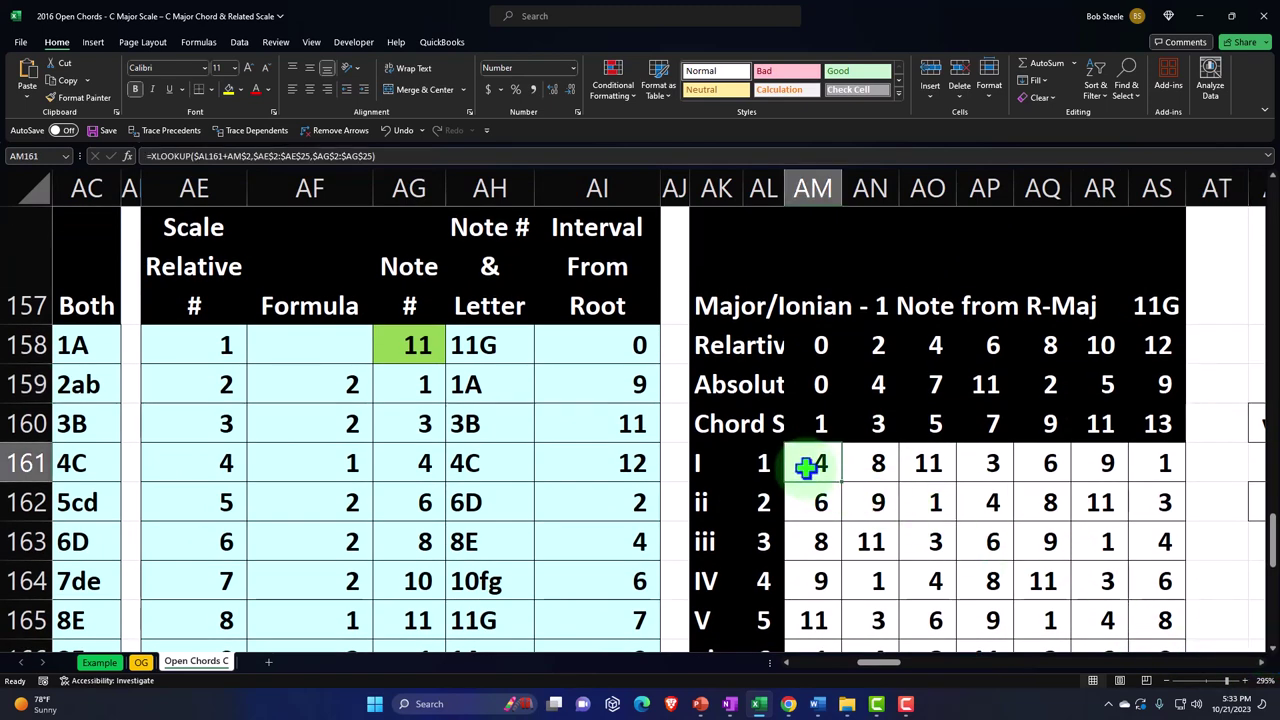
text(=xlook)
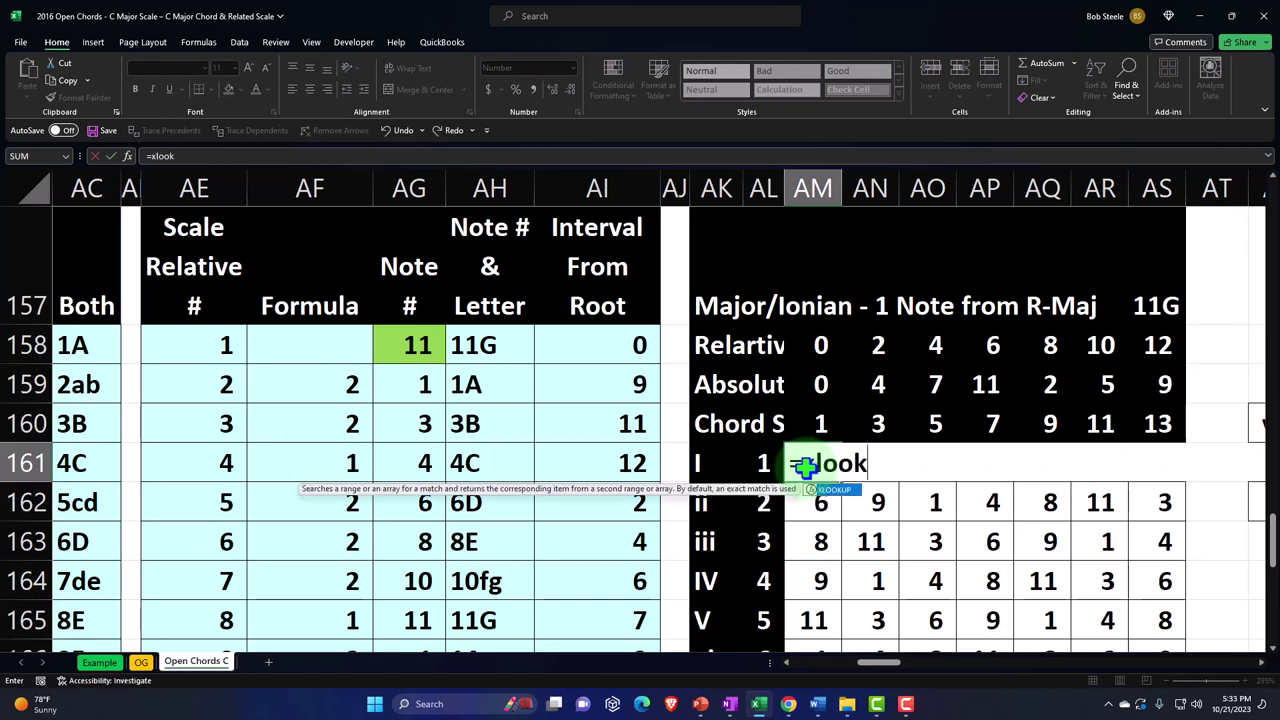
key(Tab)
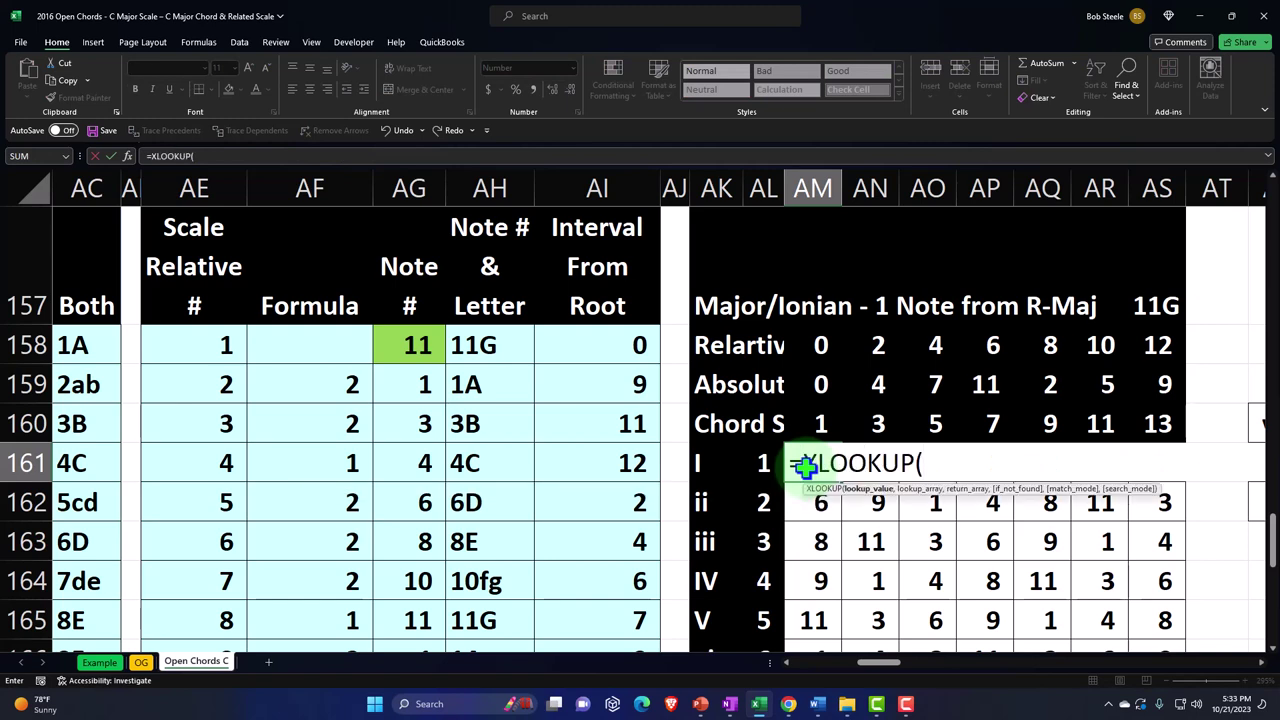
key(Left)
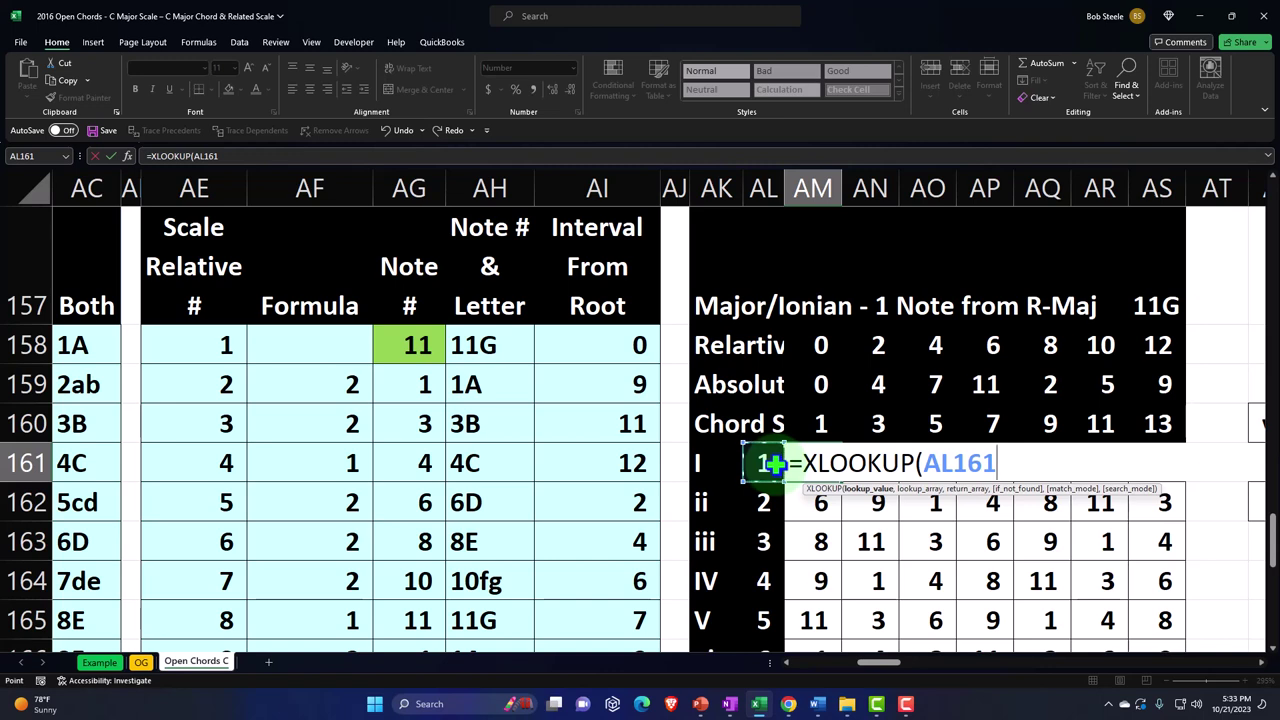
click(926, 462)
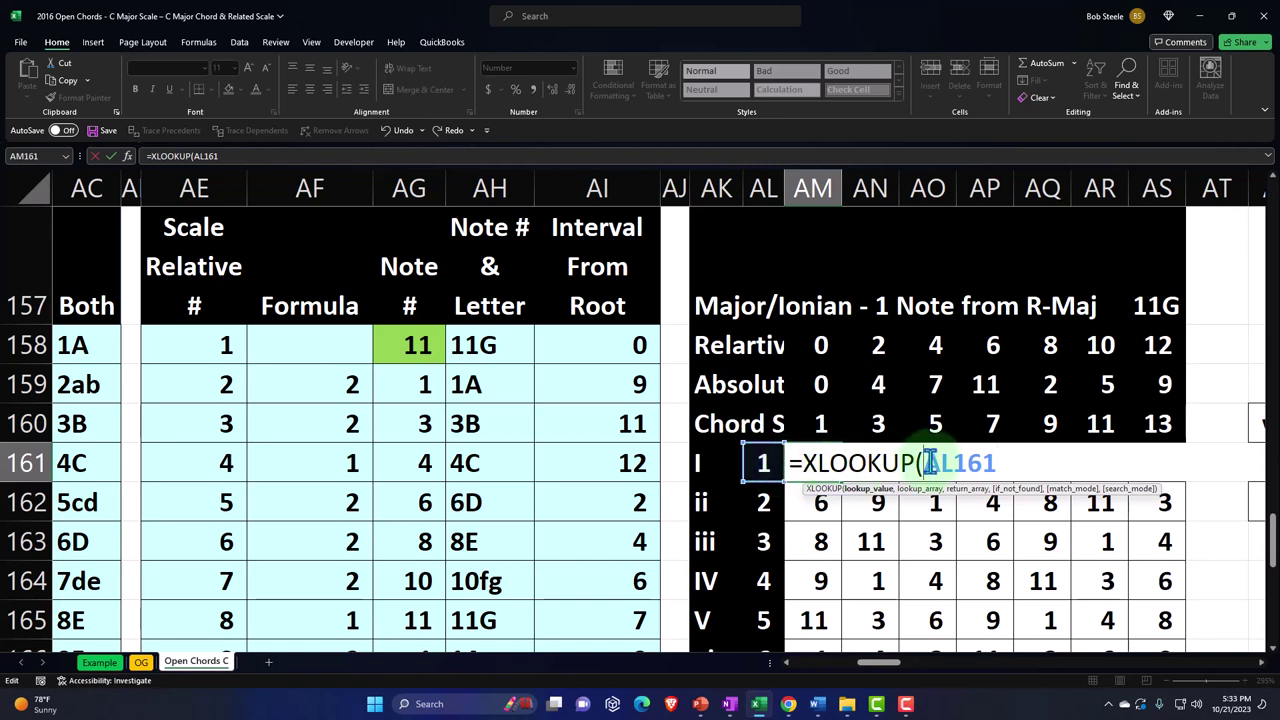
text($)
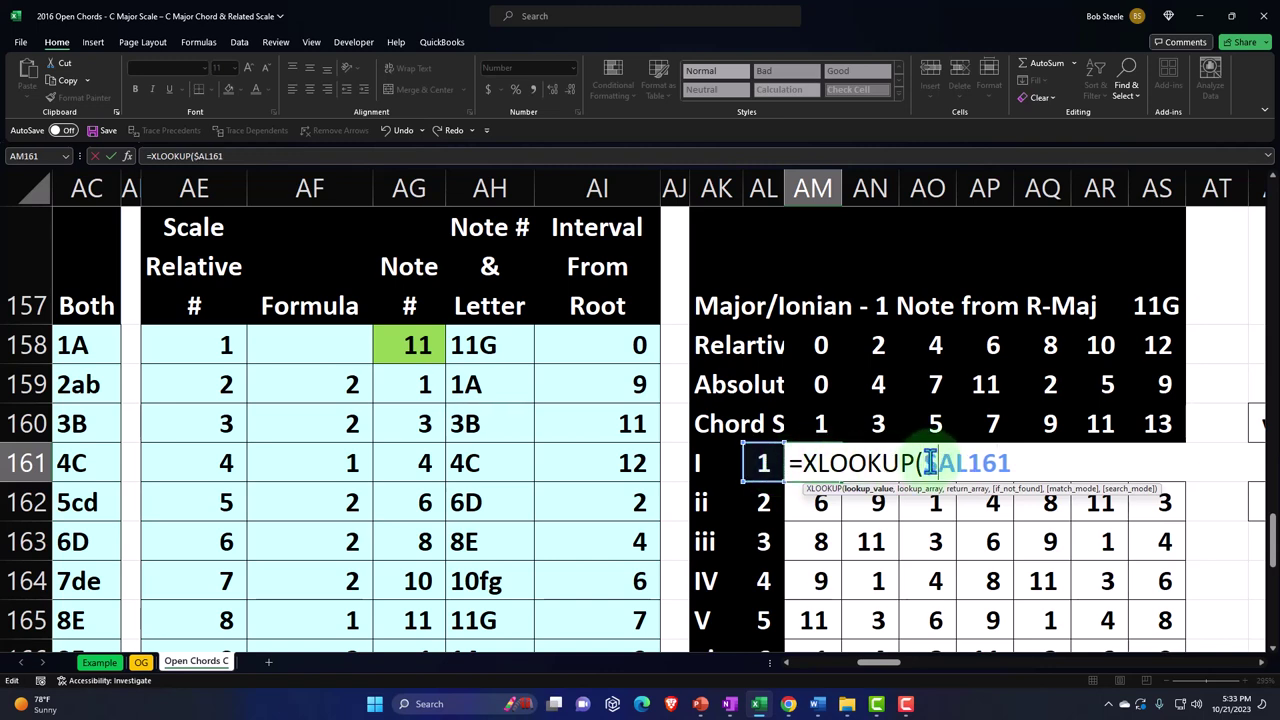
click(1020, 462)
text(+)
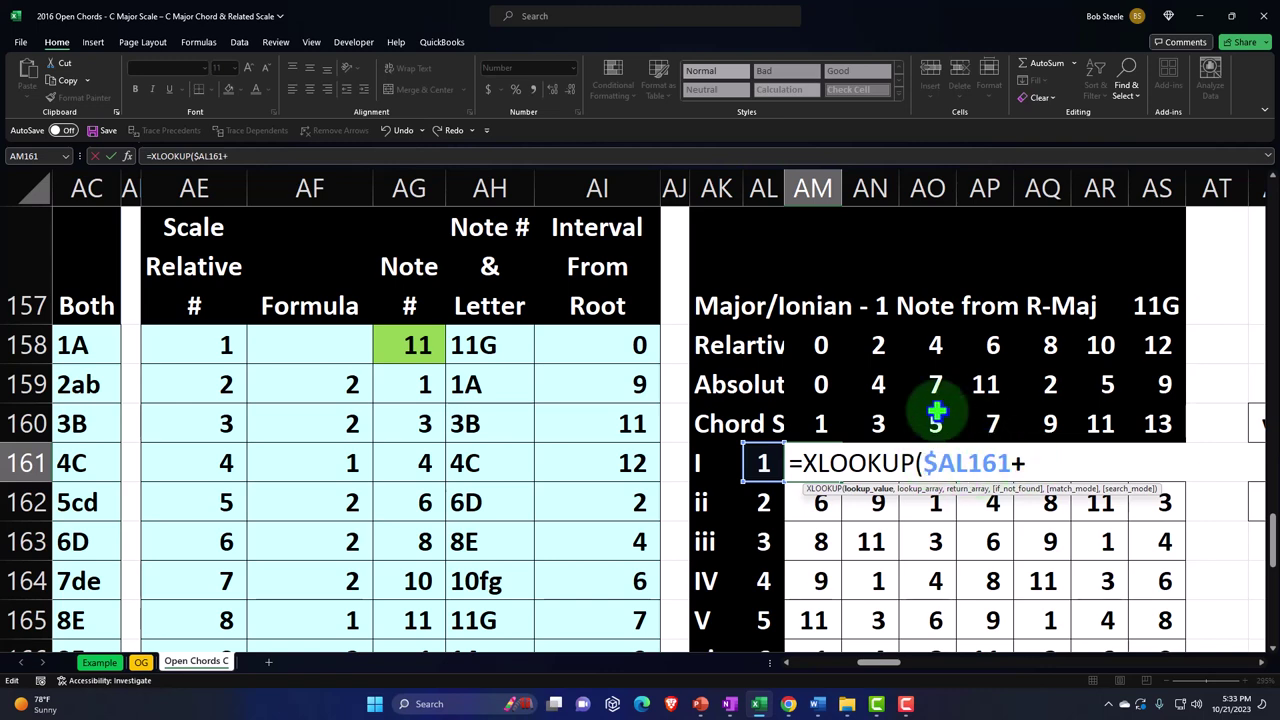
click(823, 345)
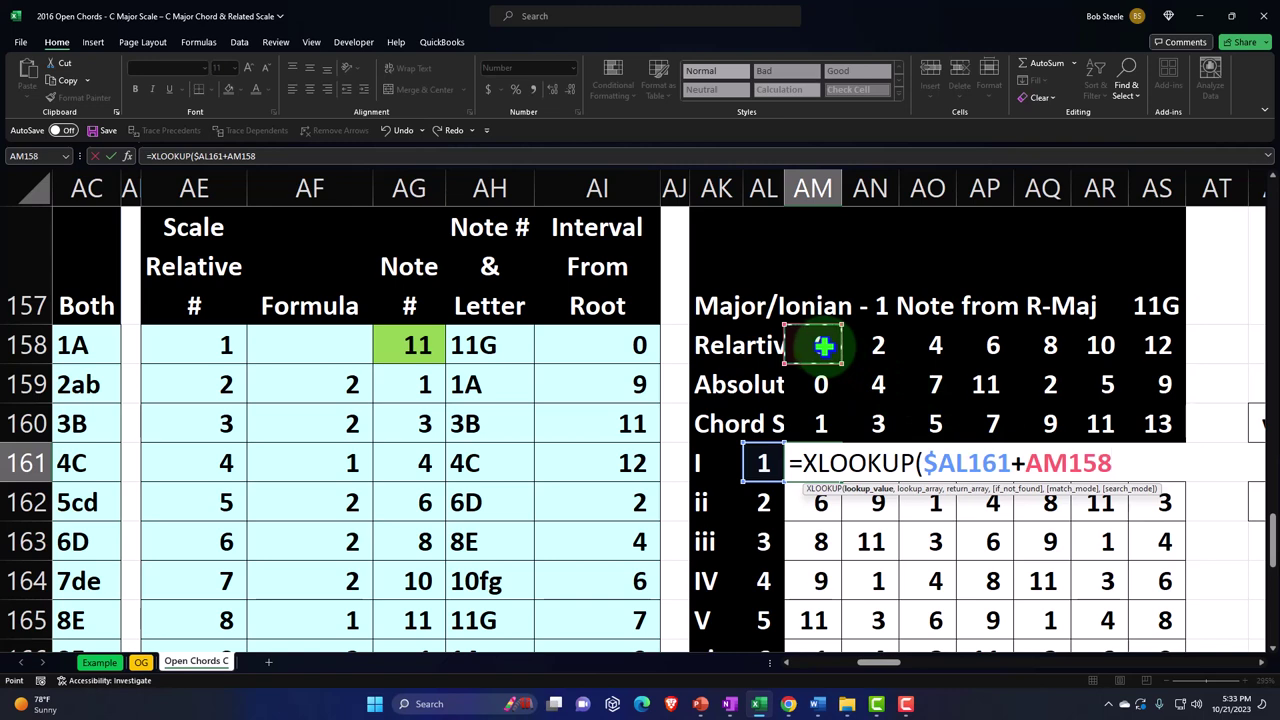
click(1068, 462)
text($158)
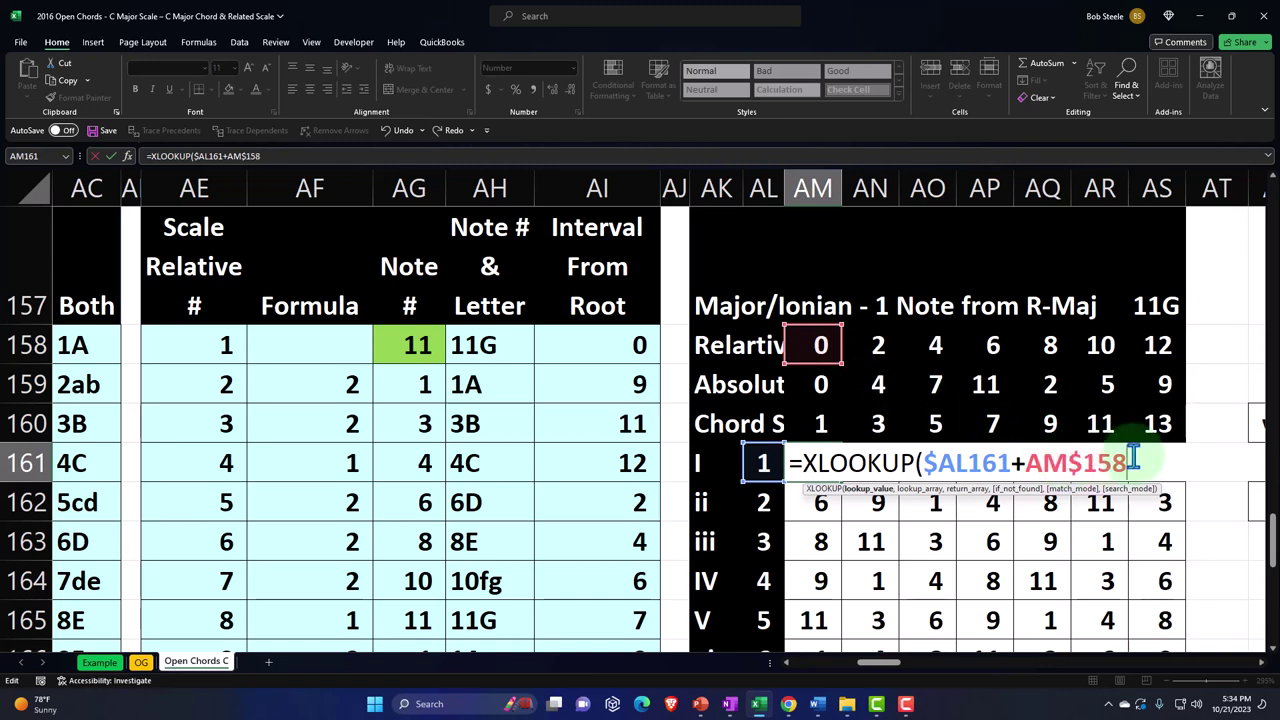
text(,)
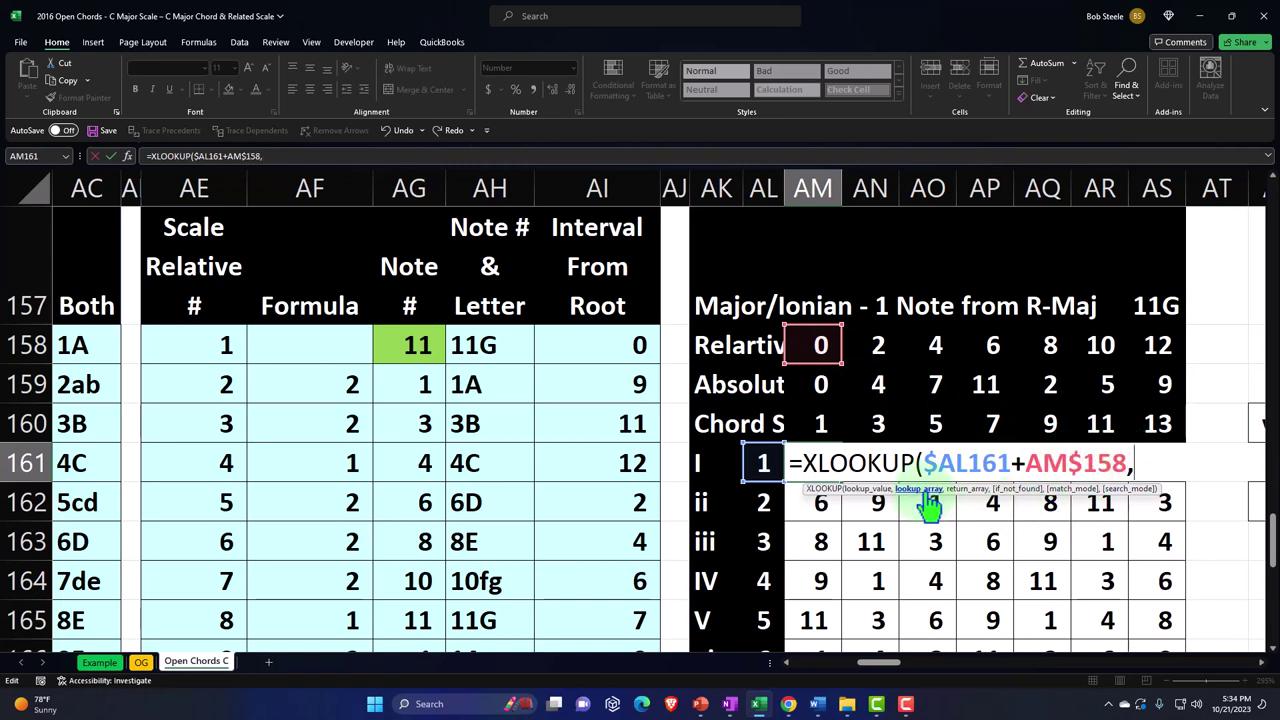
Add the Scale Relative # range $AE$158:$AE$181 as the absolute lookup array of the AM161 formula.
click(230, 346)
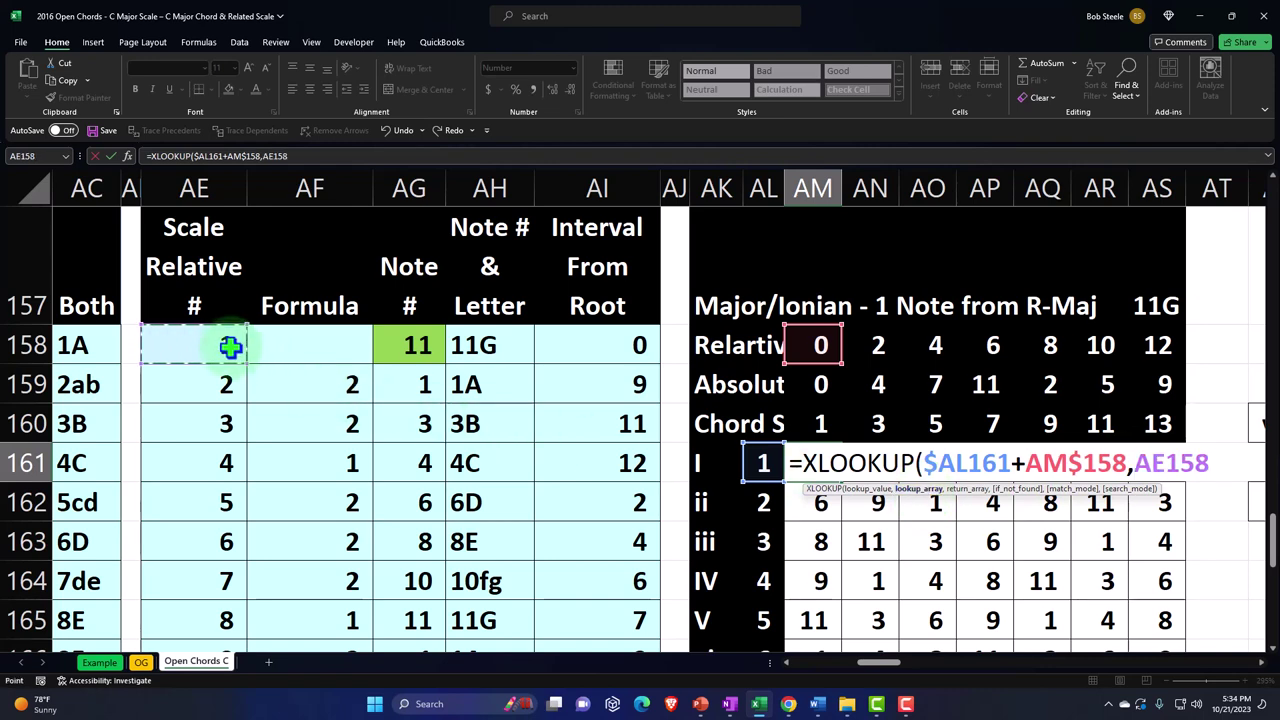
key(ctrl+shift+Down)
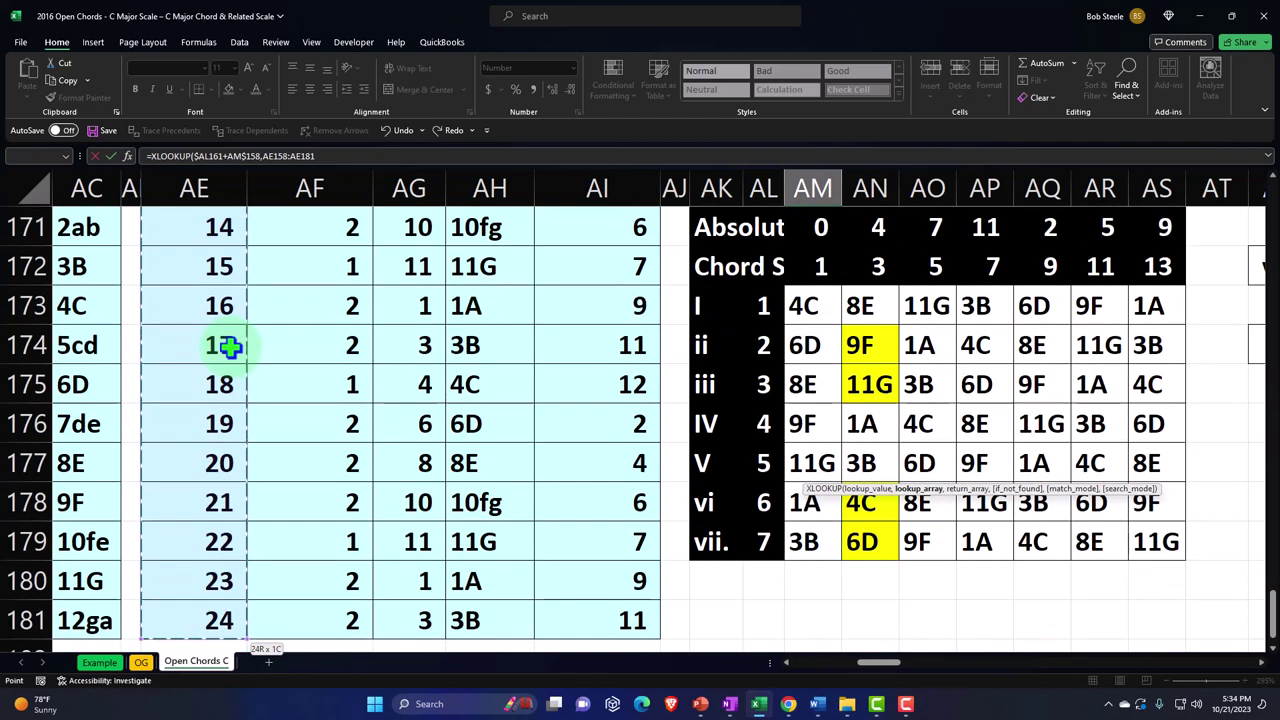
scroll(230, 346, up, 4)
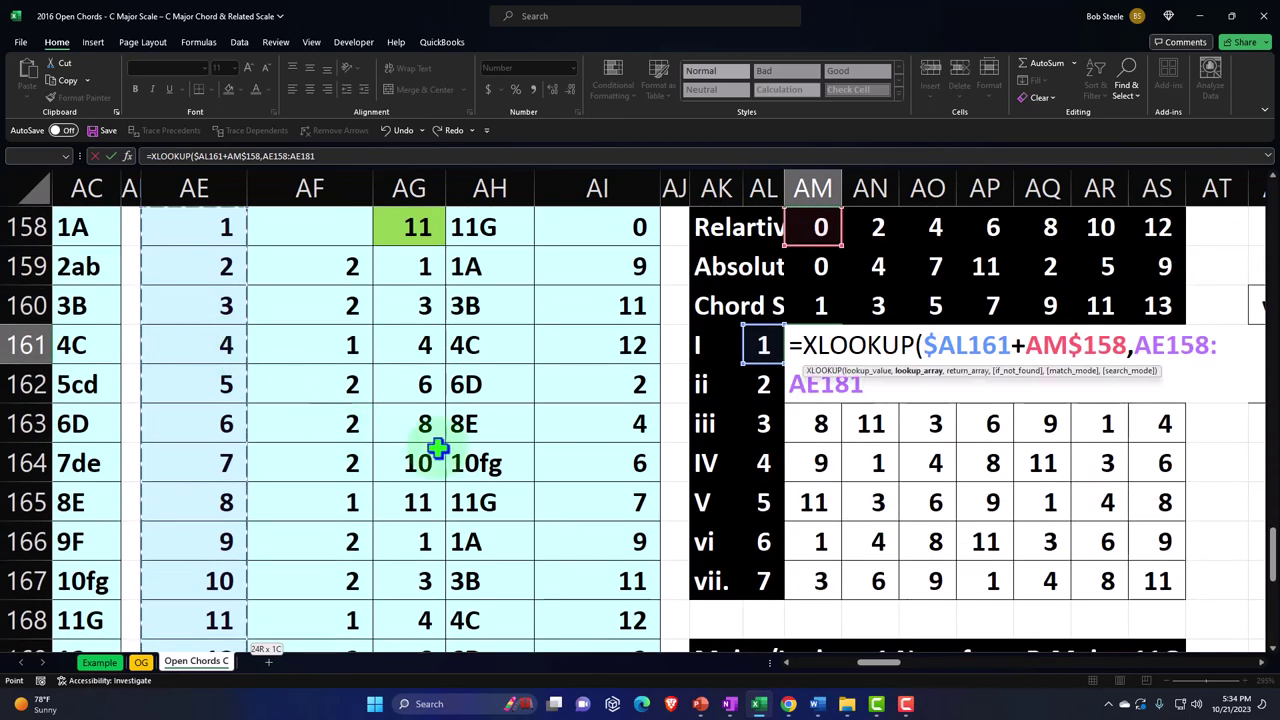
key(F4)
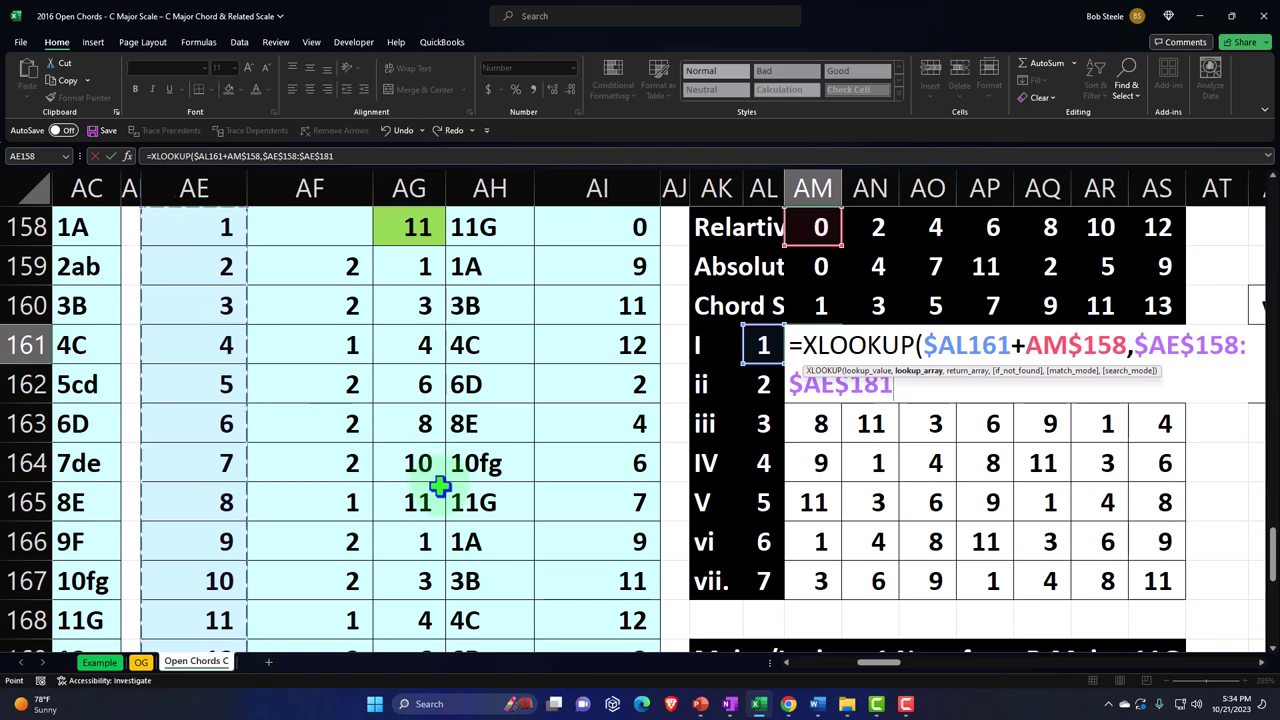
text(,)
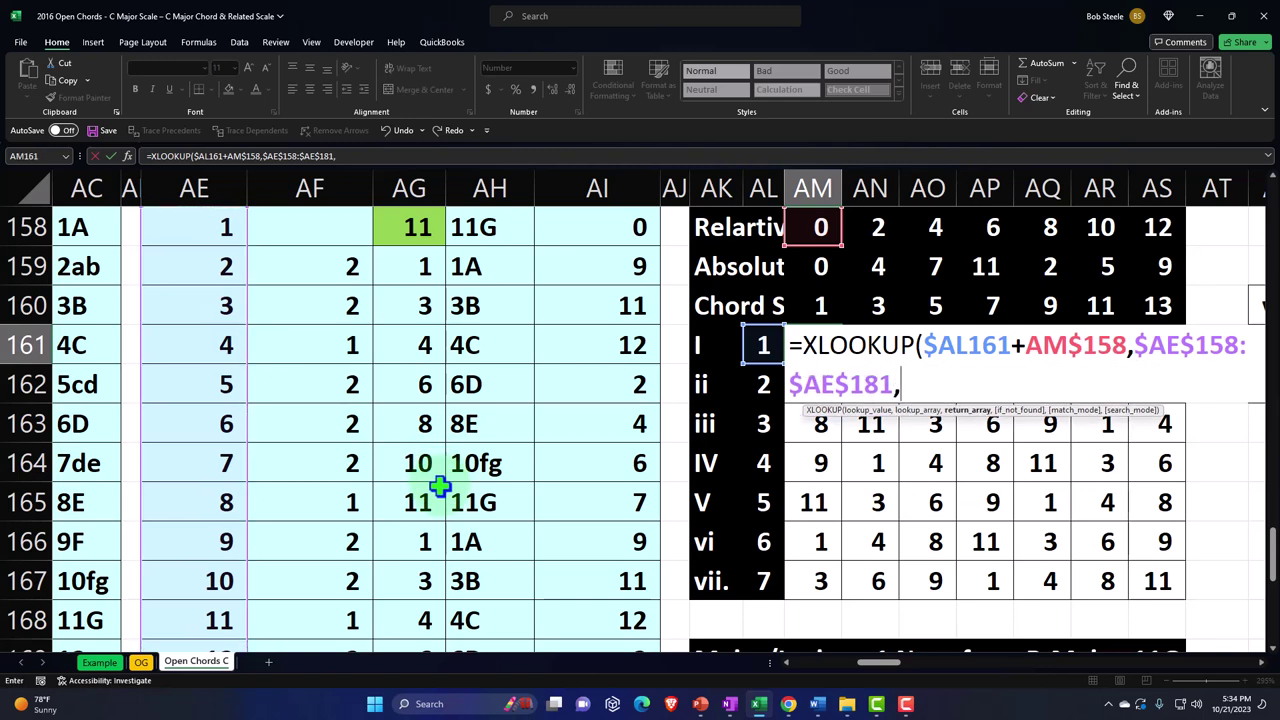
Add the Note # range $AG$158:$AG$181 as the absolute return array and complete the XLOOKUP in AM161.
scroll(343, 534, up, 1)
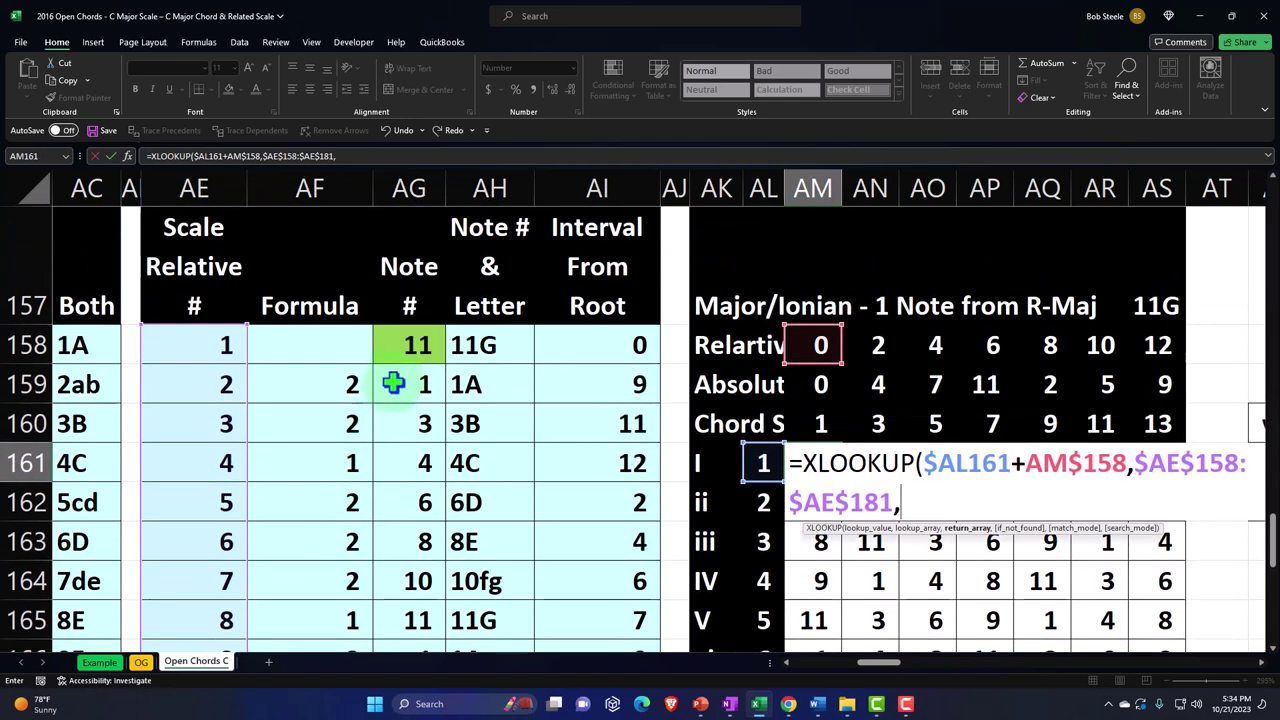
click(401, 349)
key(ctrl+shift+Down)
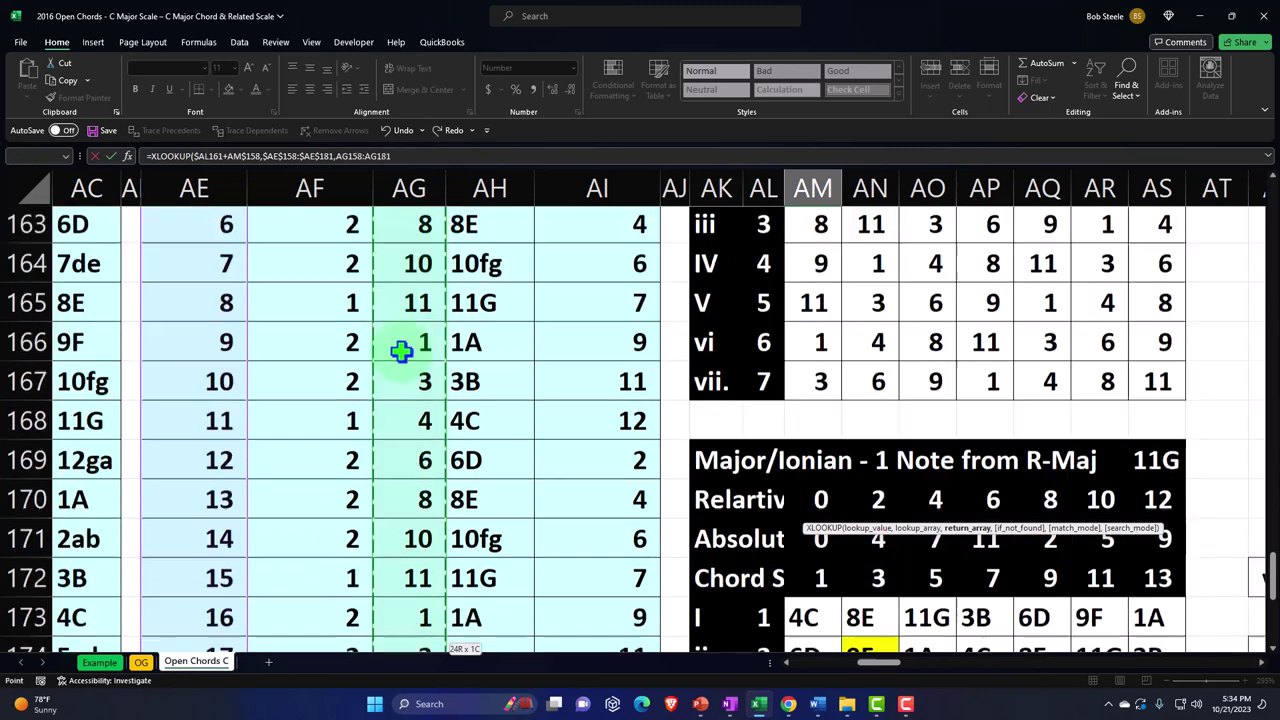
scroll(401, 349, up, 5)
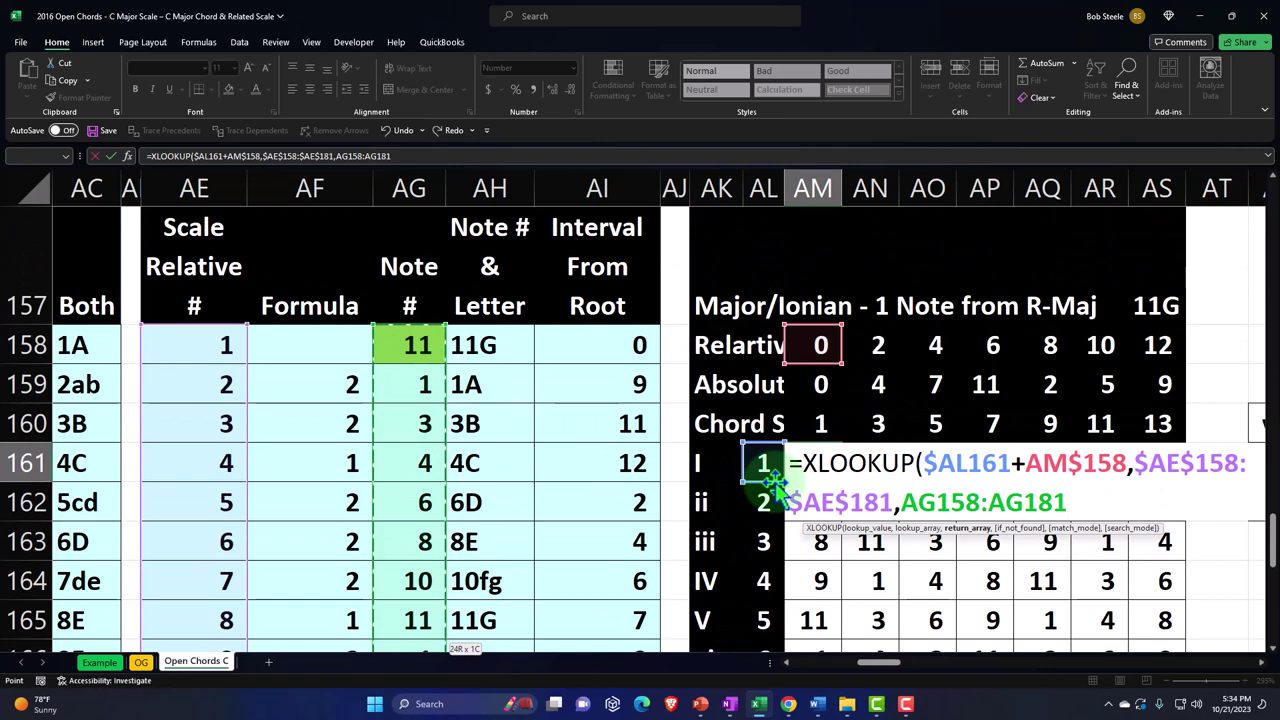
key(F4)
text())
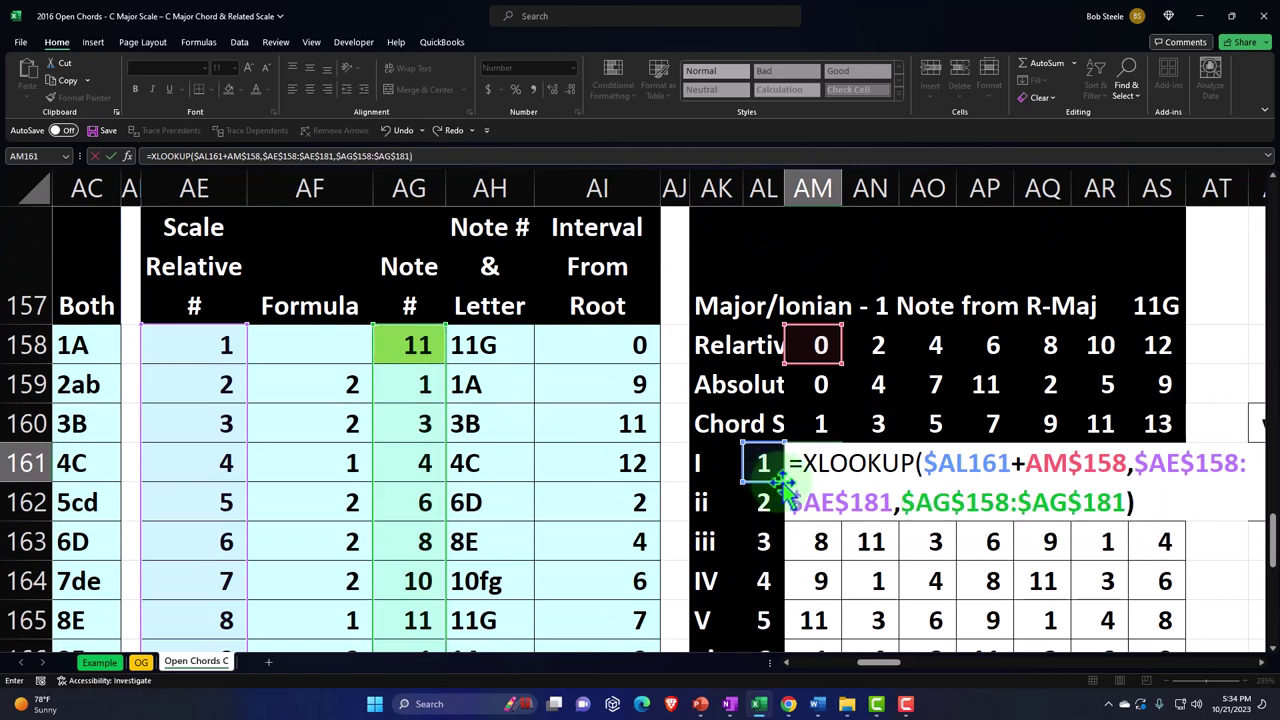
key(Return)
Fill the AM161 formula across to AS161 and down through row 167 of the numeric chord table.
click(810, 464)
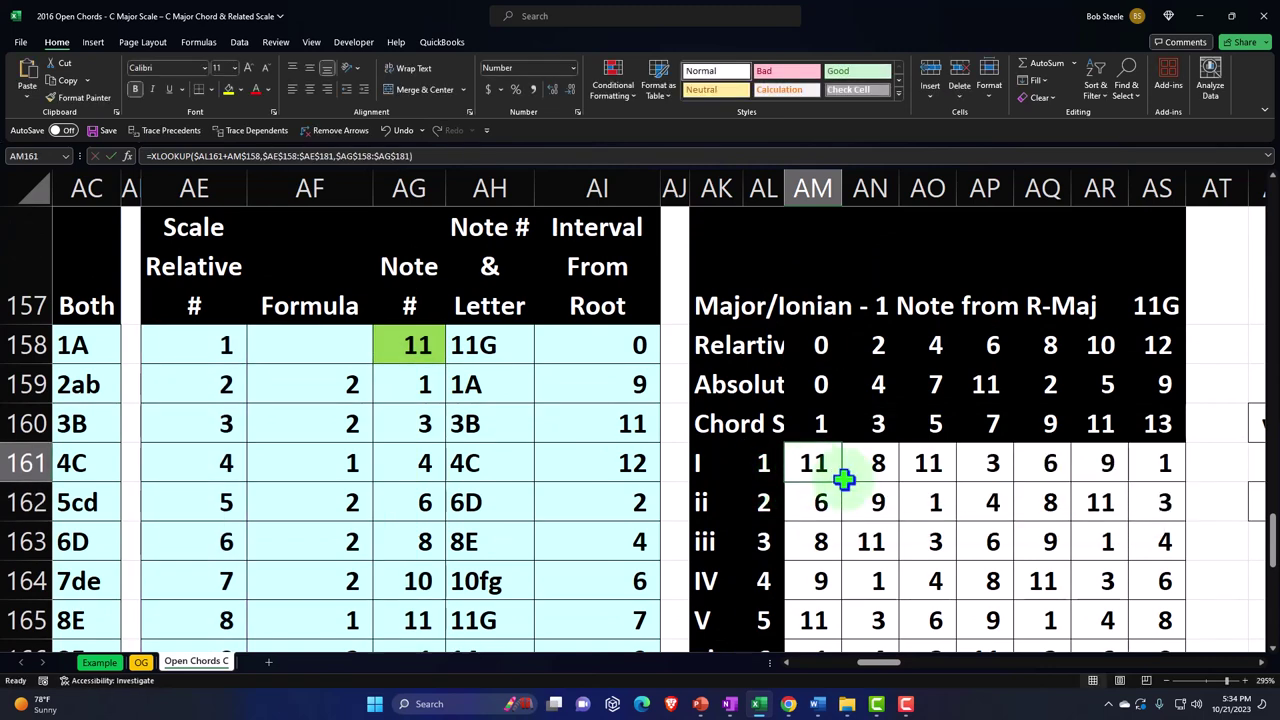
drag(843, 487, 1160, 470)
scroll(1160, 462, down, 1)
scroll(1160, 462, down, 1)
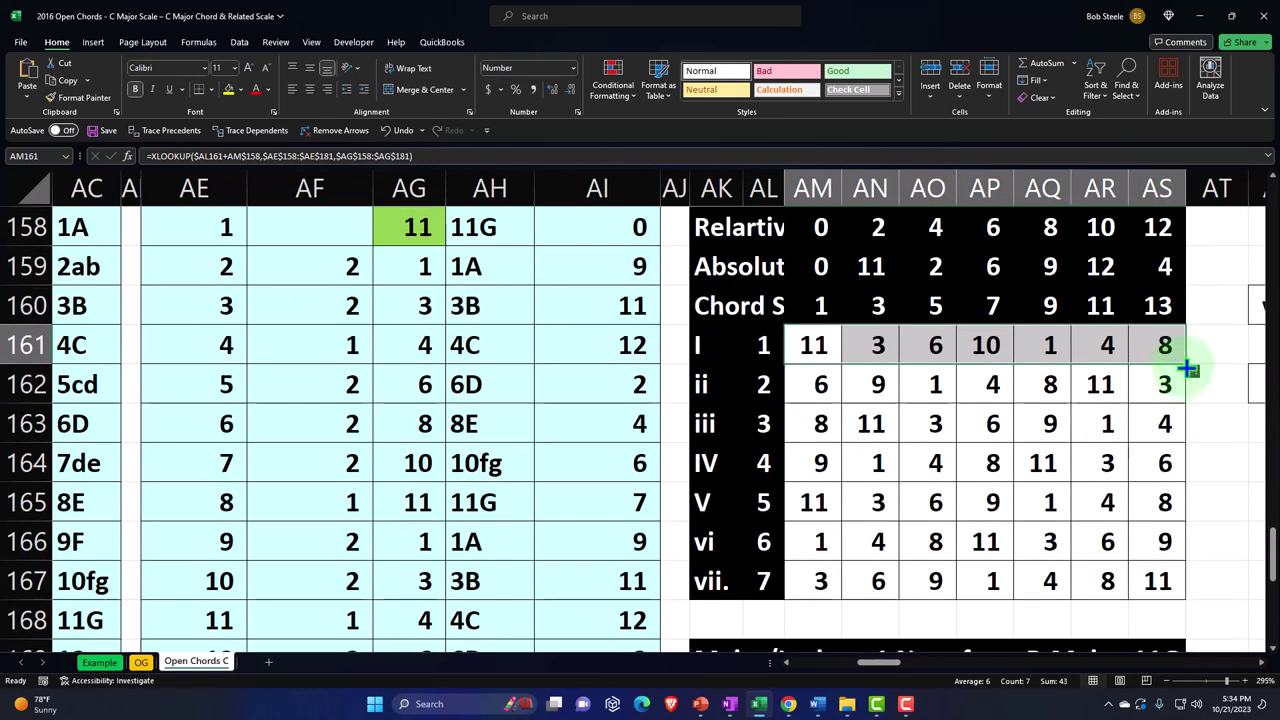
drag(1186, 363, 1166, 582)
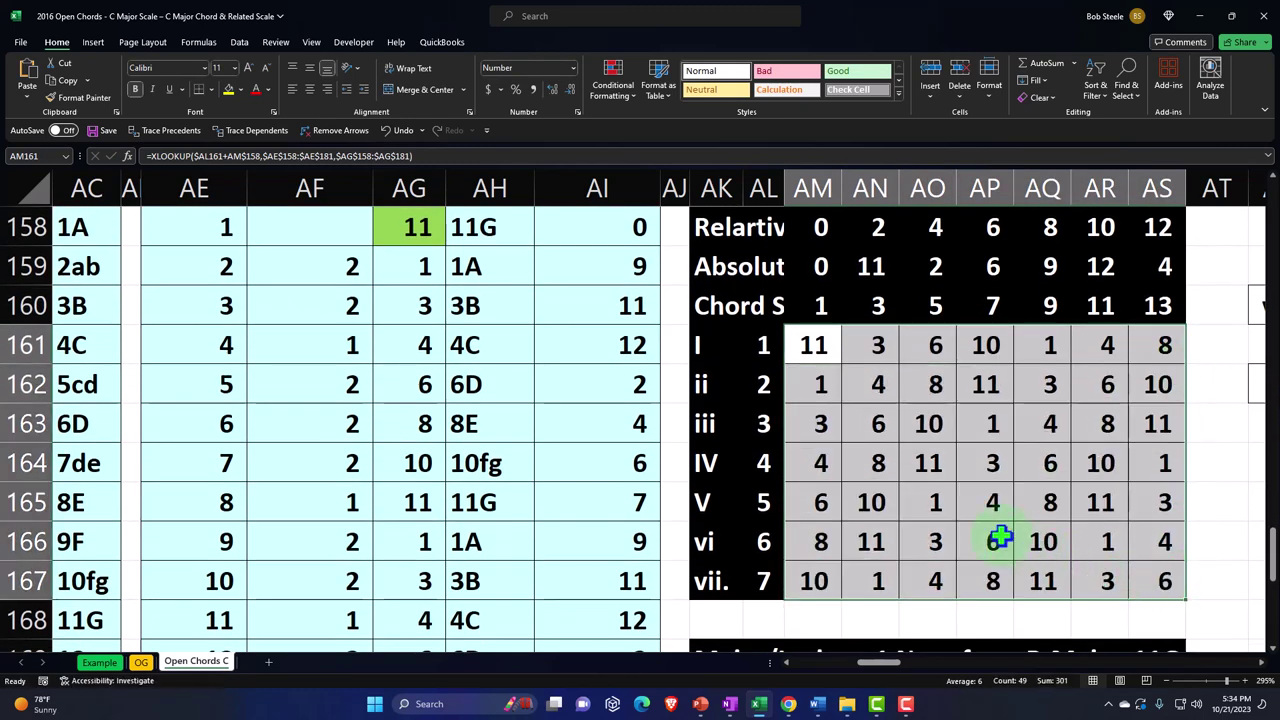
Start replacing the formula in AM173 of the note-letter chord table with an XLOOKUP whose lookup value is AM161.
scroll(1000, 538, down, 1)
scroll(1000, 538, down, 2)
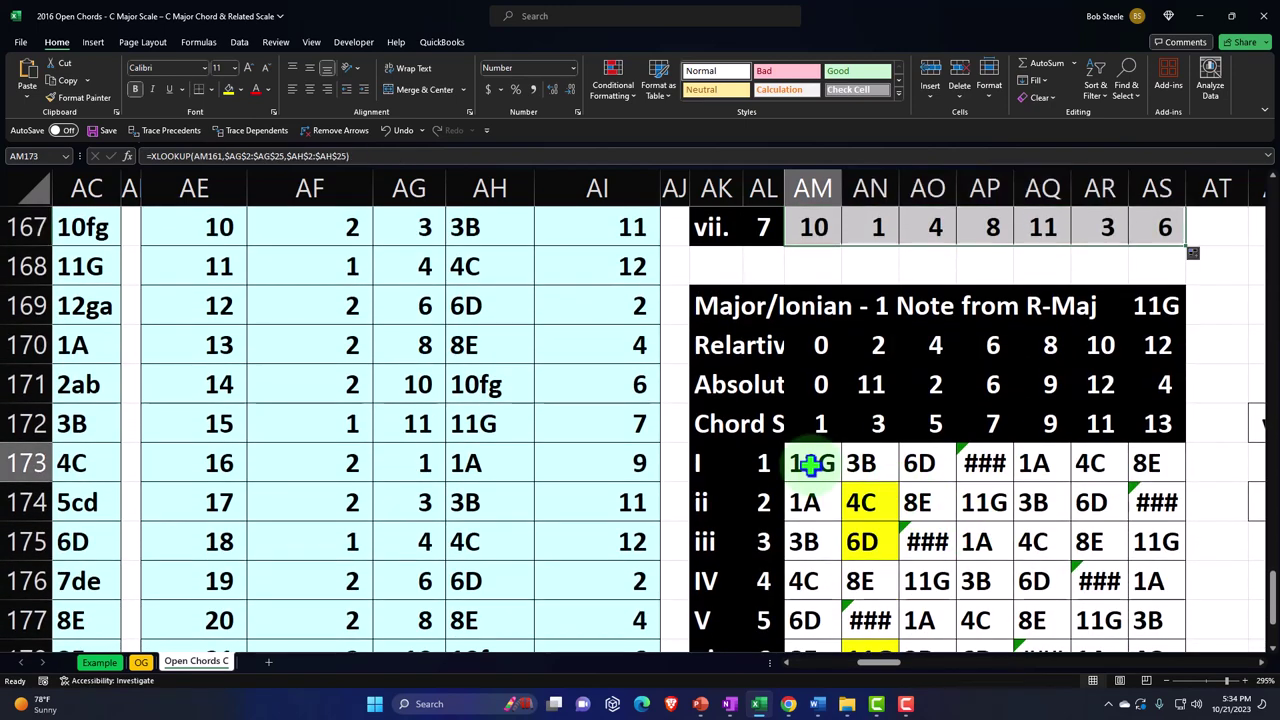
double_click(808, 463)
key(Escape)
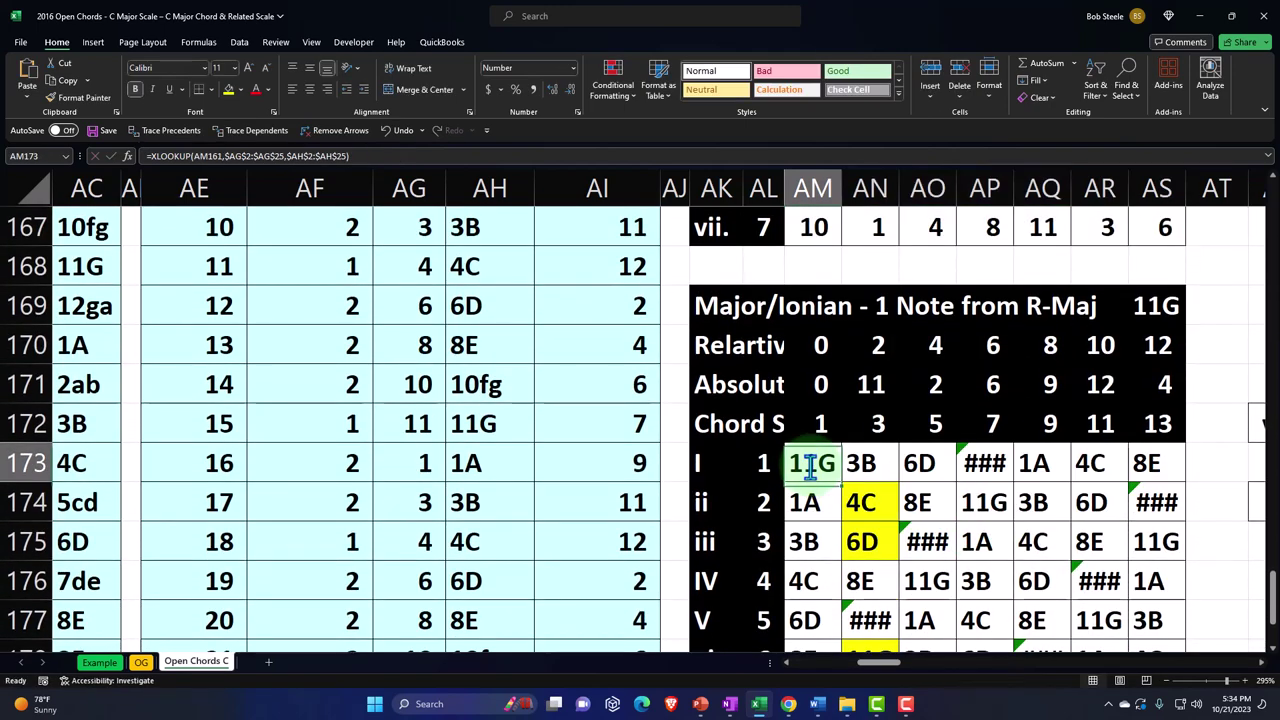
text(=x)
text(loo)
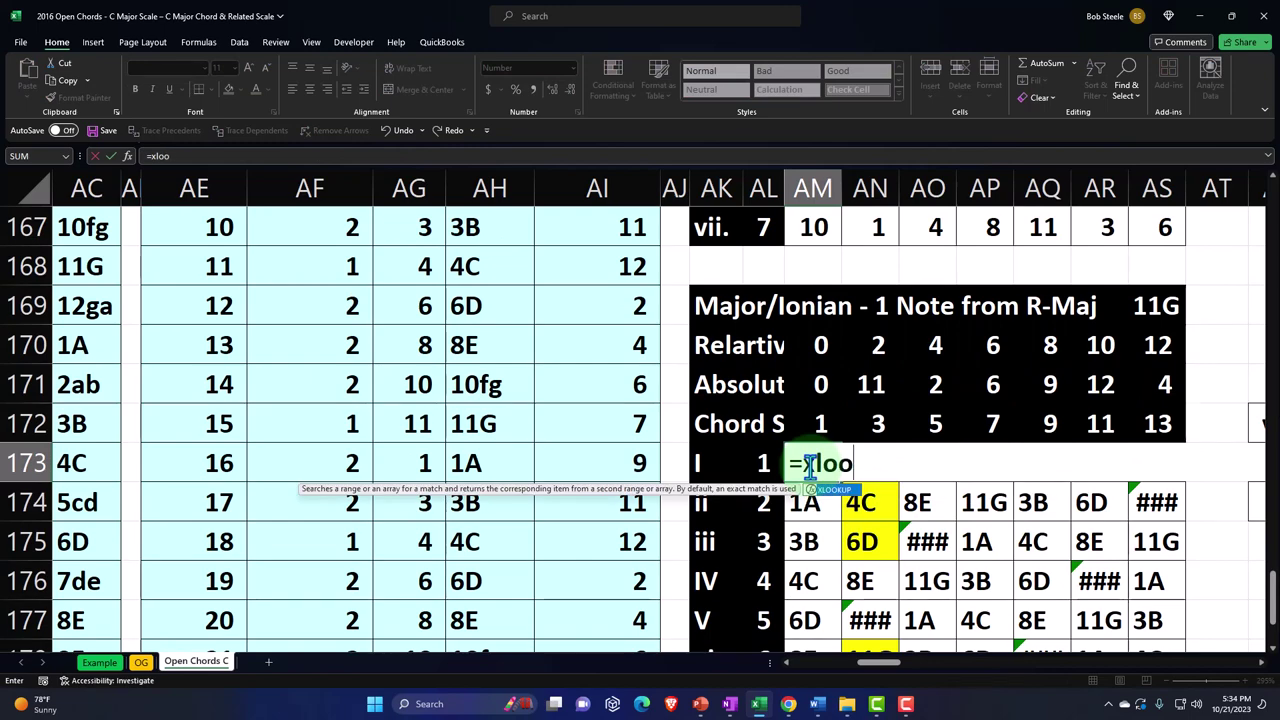
key(Tab)
scroll(810, 465, up, 3)
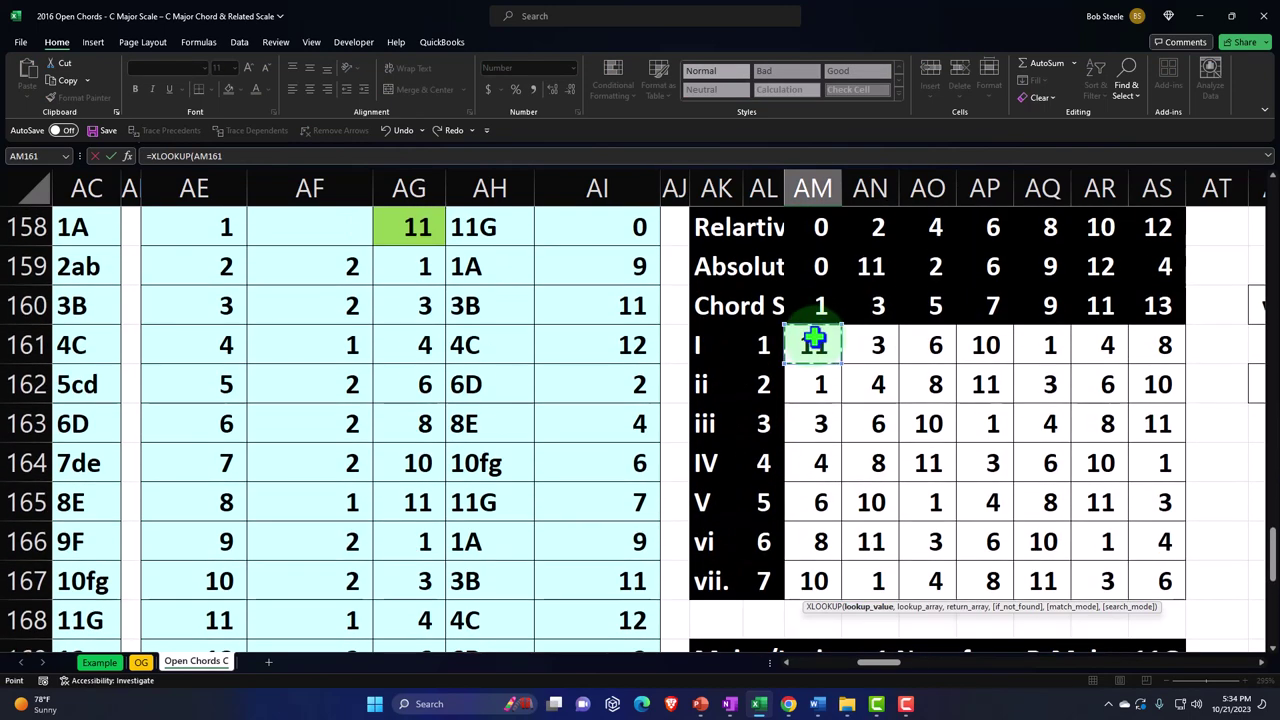
scroll(813, 340, down, 3)
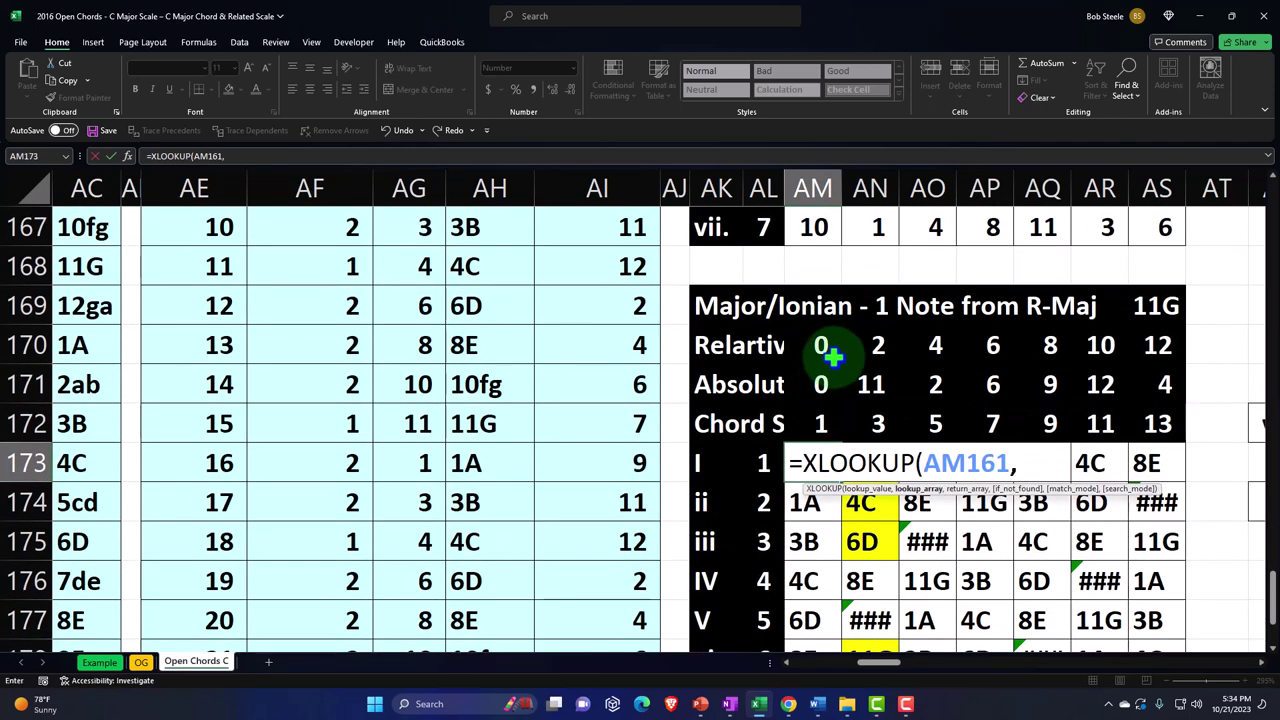
Add the Note # range $AG$158:$AG$181 as the absolute lookup array of the AM173 formula.
scroll(550, 470, up, 3)
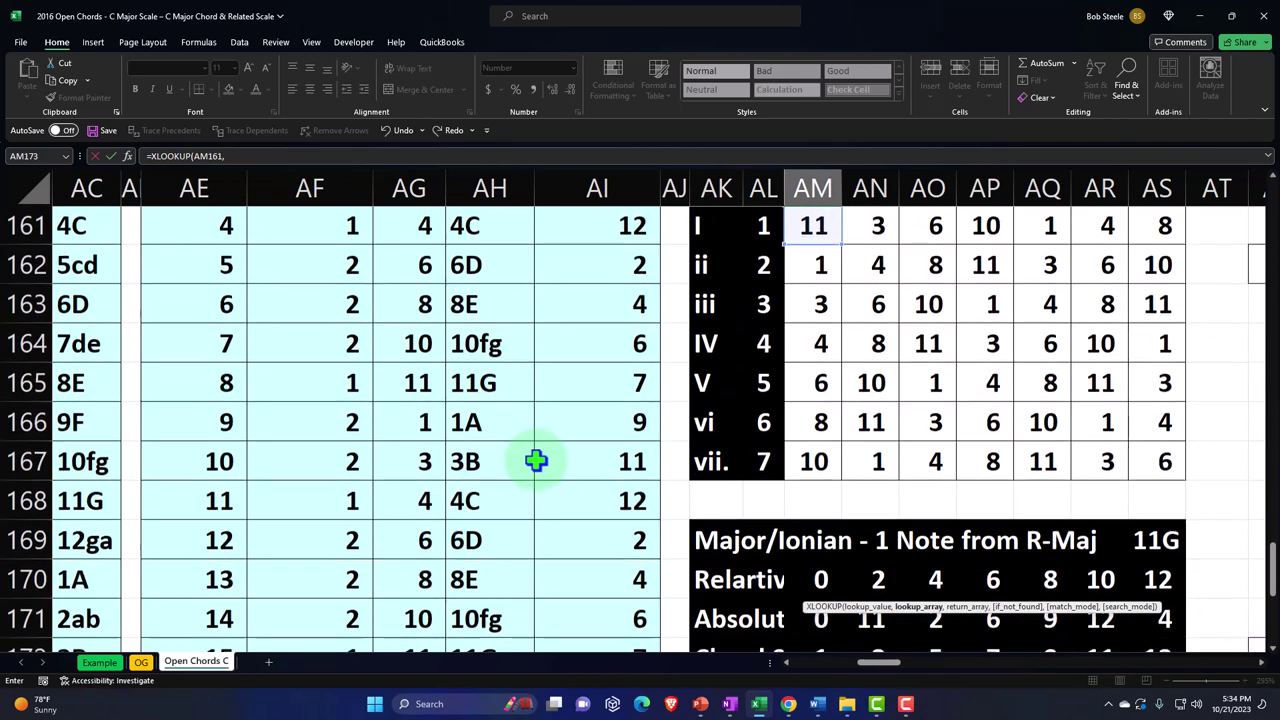
scroll(510, 427, up, 1)
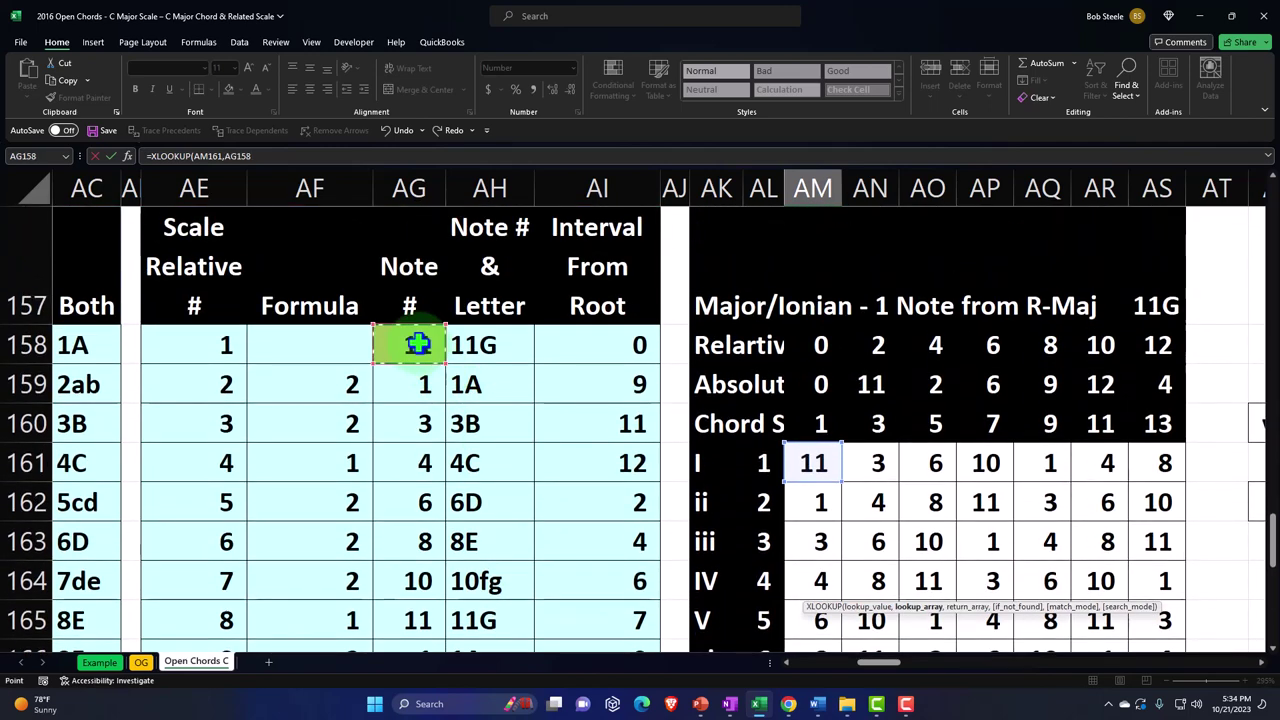
key(ctrl+shift+Down)
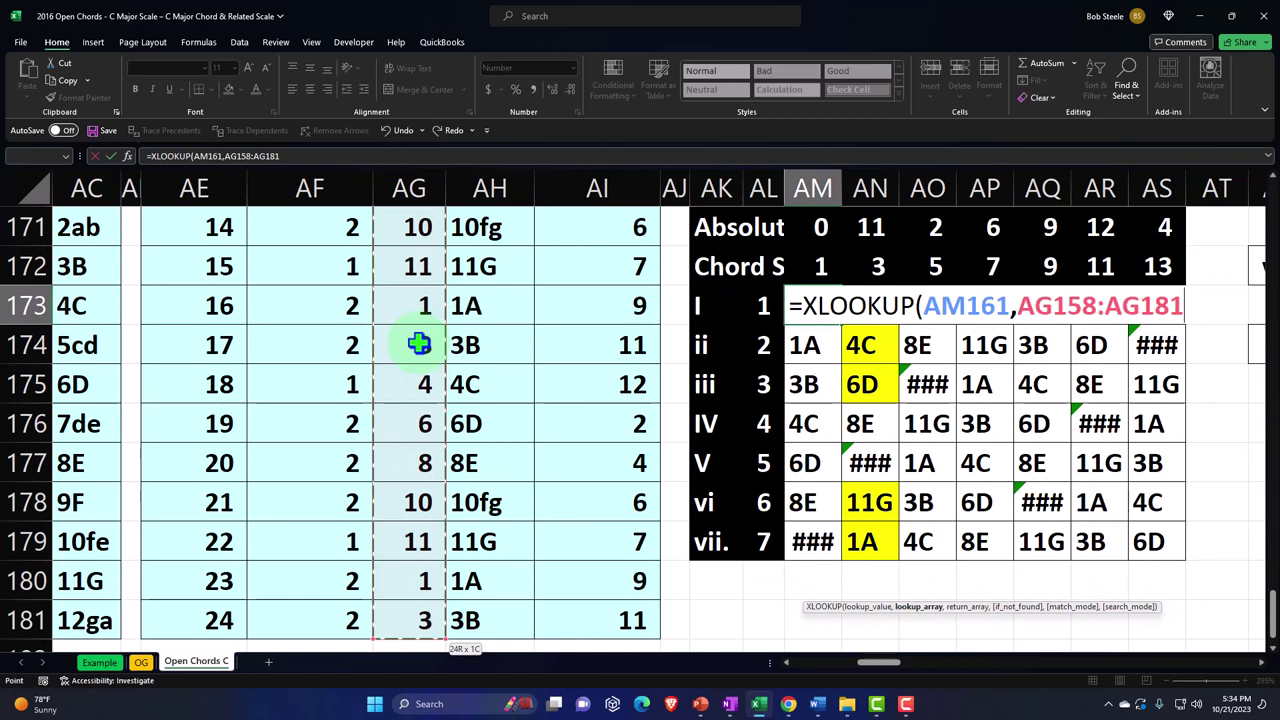
key(F4)
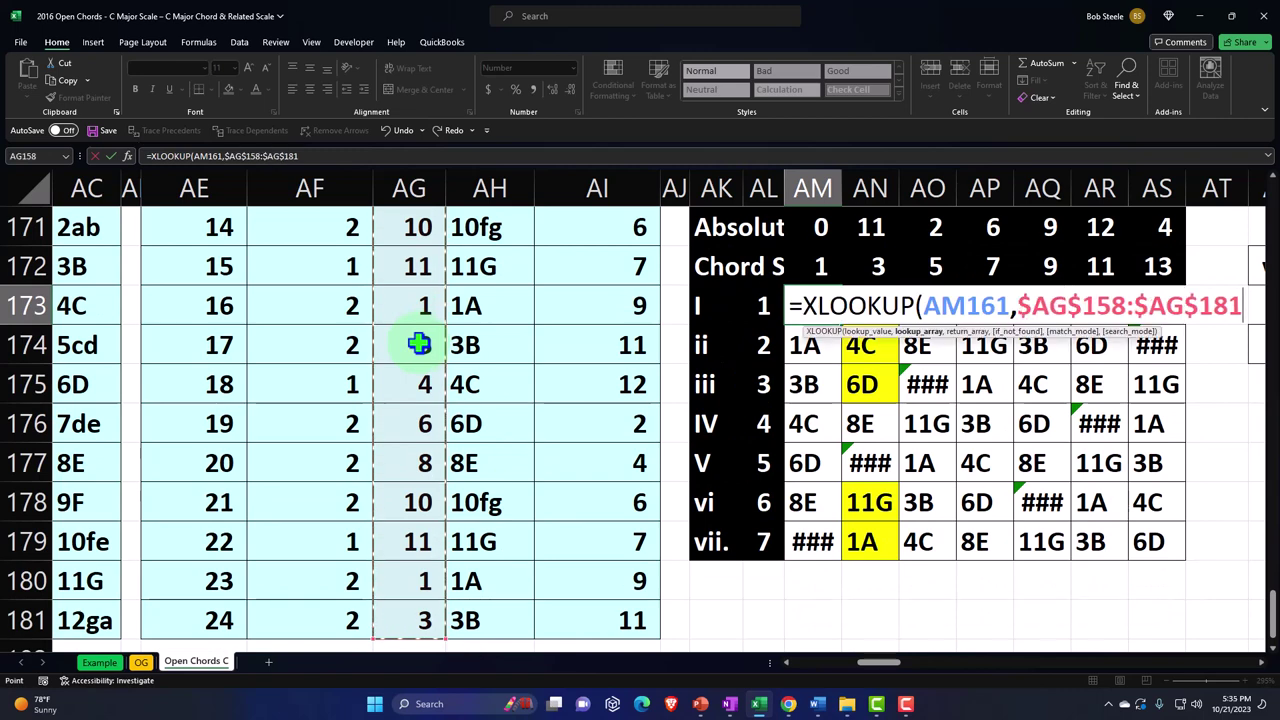
text(,)
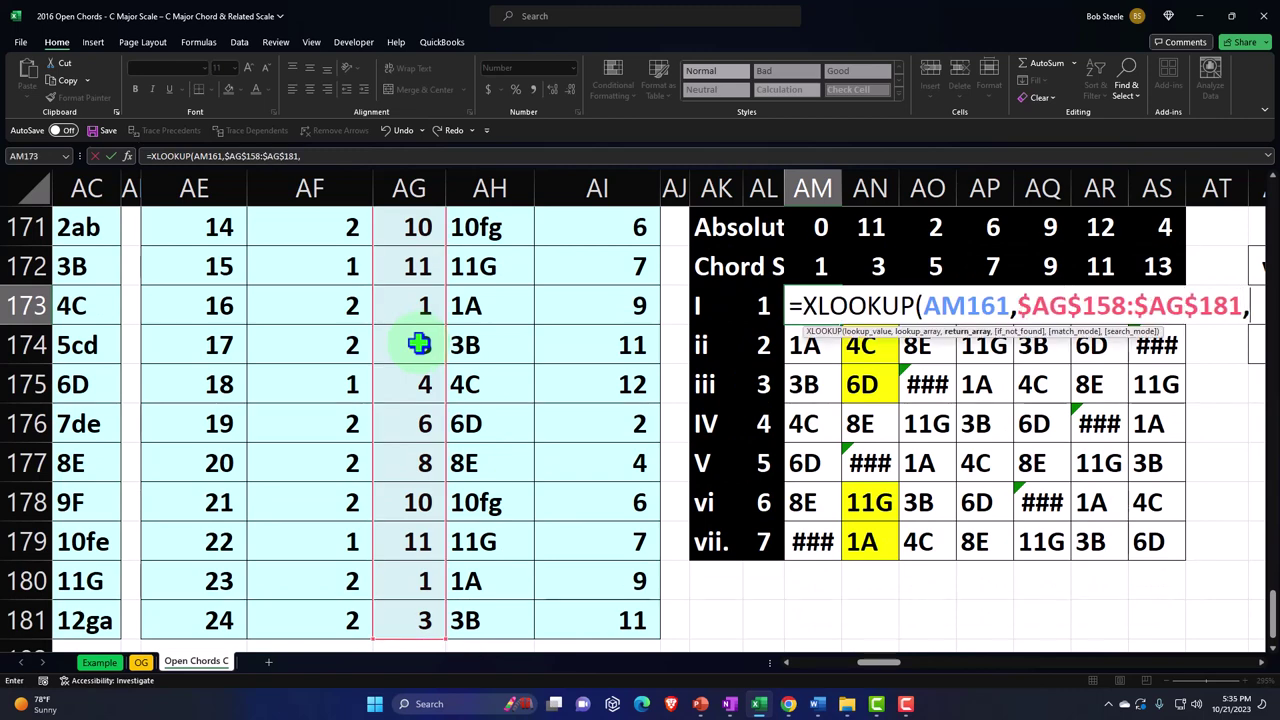
Complete the AM173 XLOOKUP with the absolute return array $AH$158:$AH$181 and fill it across to AS and down through row 179.
scroll(418, 344, up, 5)
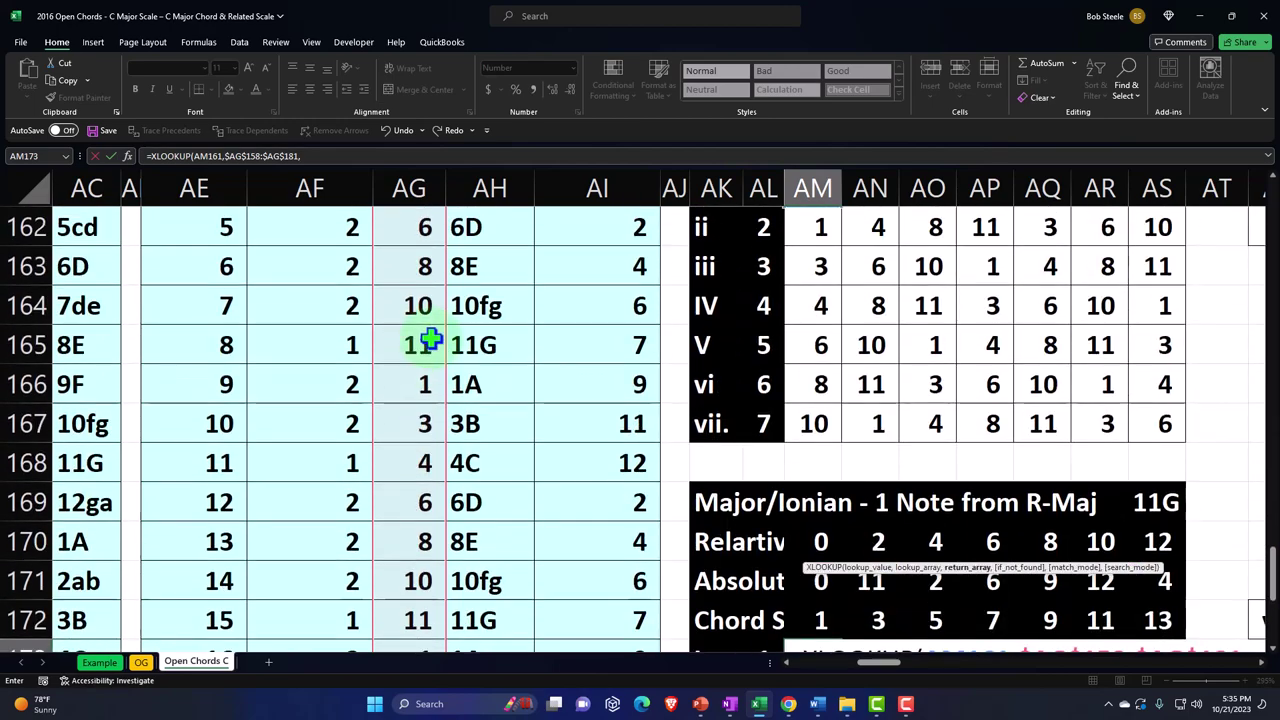
scroll(469, 301, up, 1)
click(469, 301)
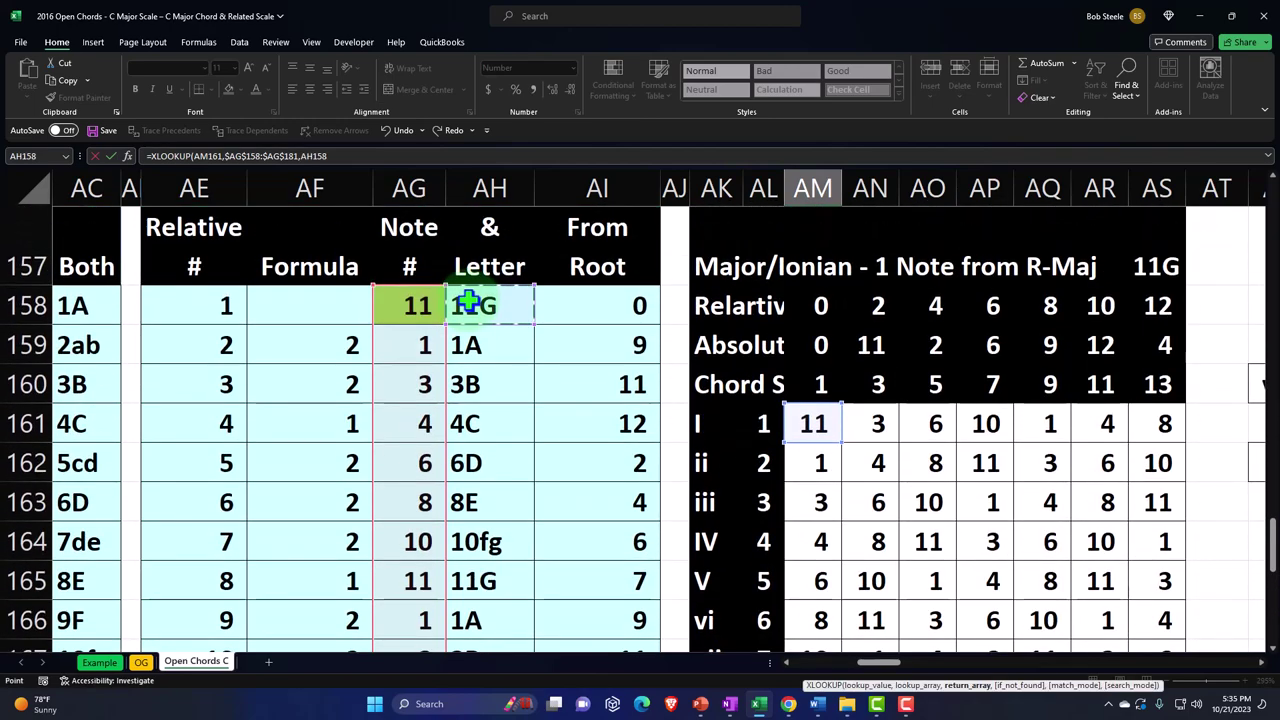
key(ctrl+shift+Down)
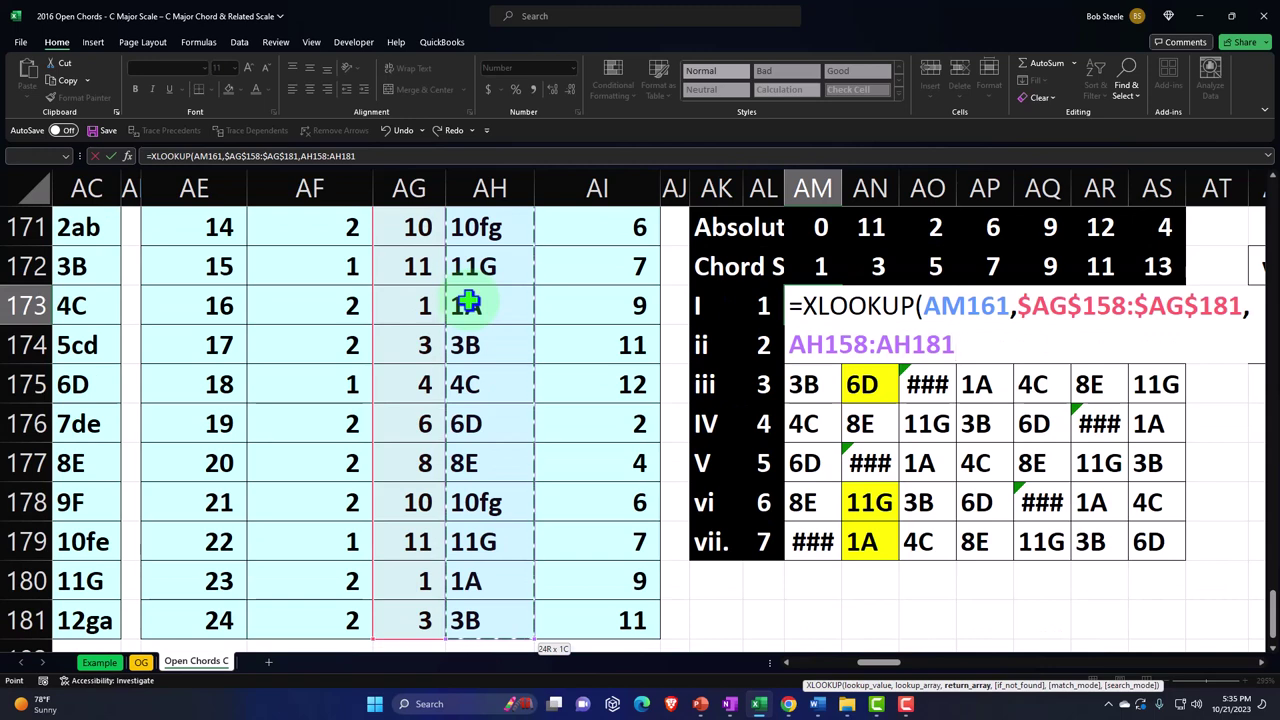
key(F4)
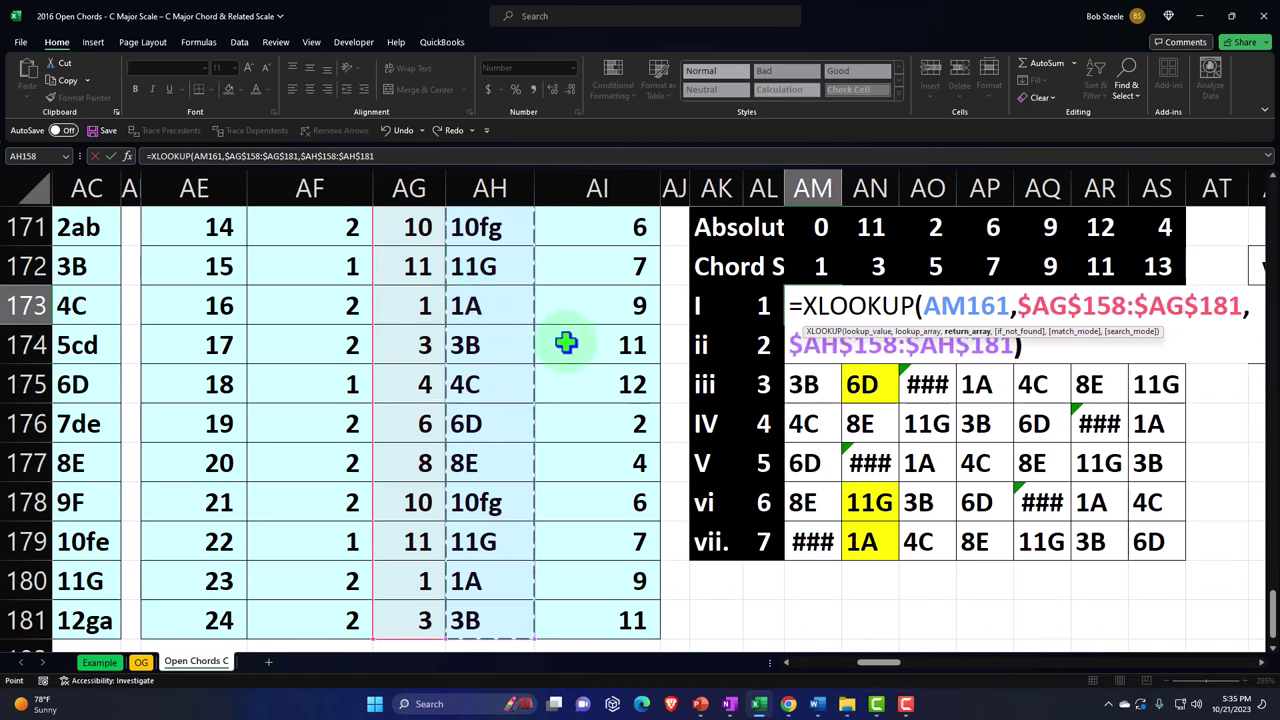
text())
key(Return)
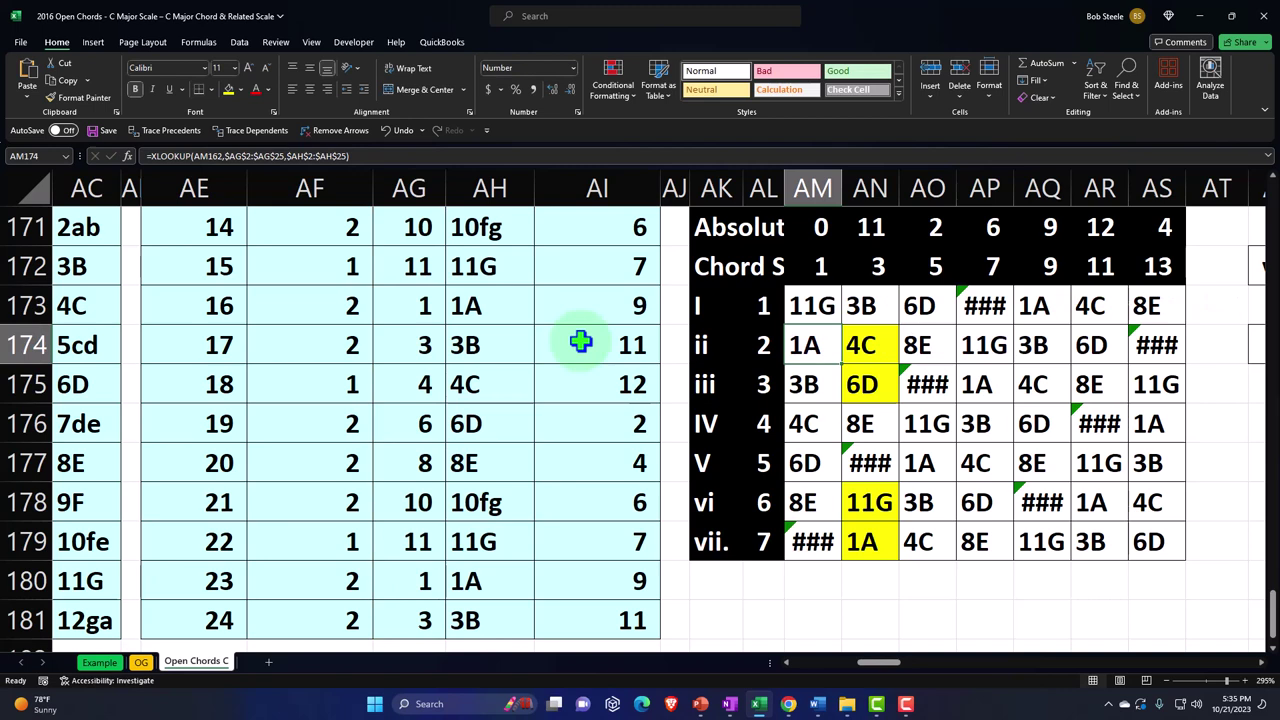
click(815, 304)
drag(845, 325, 1166, 551)
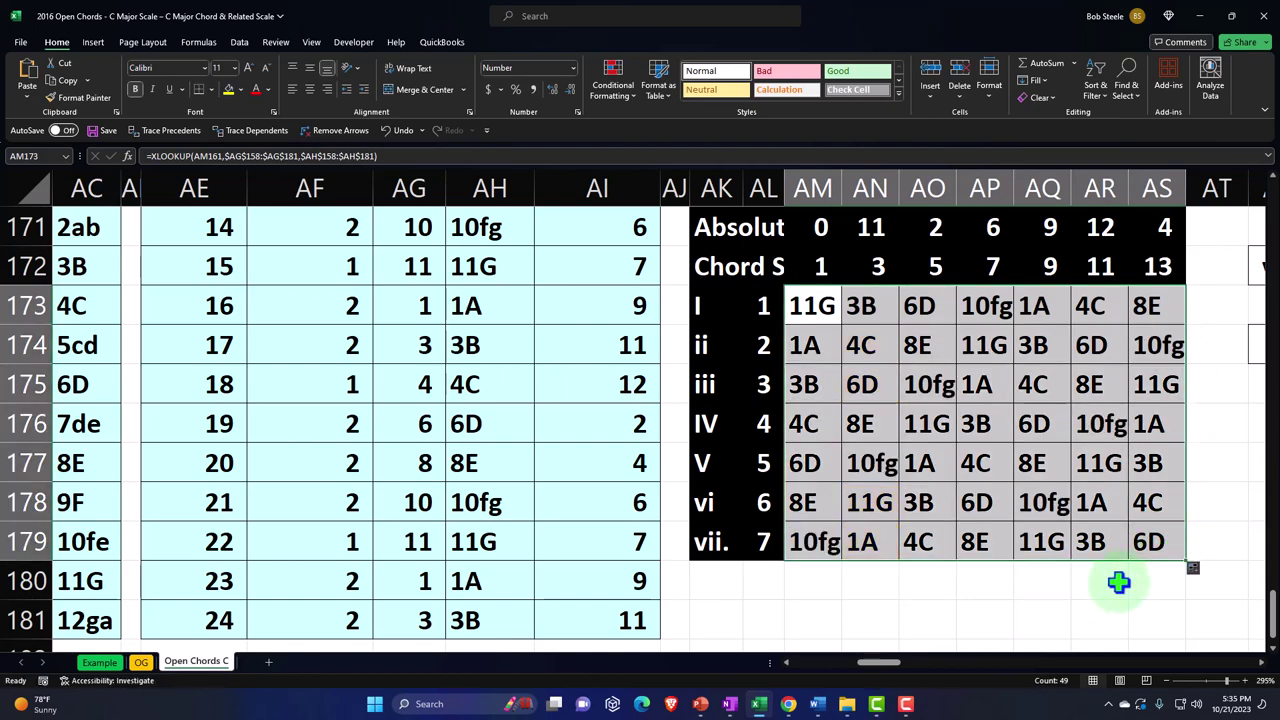
Hide columns M through AJ, between the fretboard note grid and the chord tables.
drag(895, 670, 850, 664)
scroll(432, 556, up, 3)
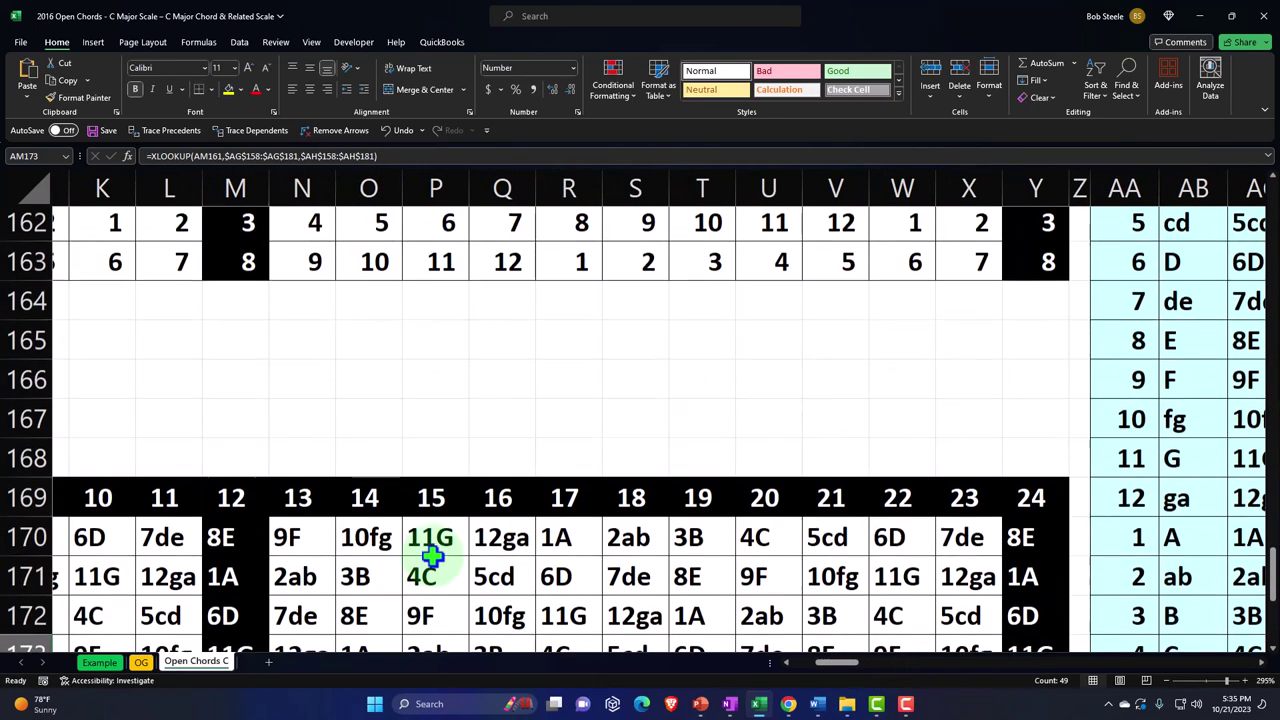
scroll(429, 534, down, 1)
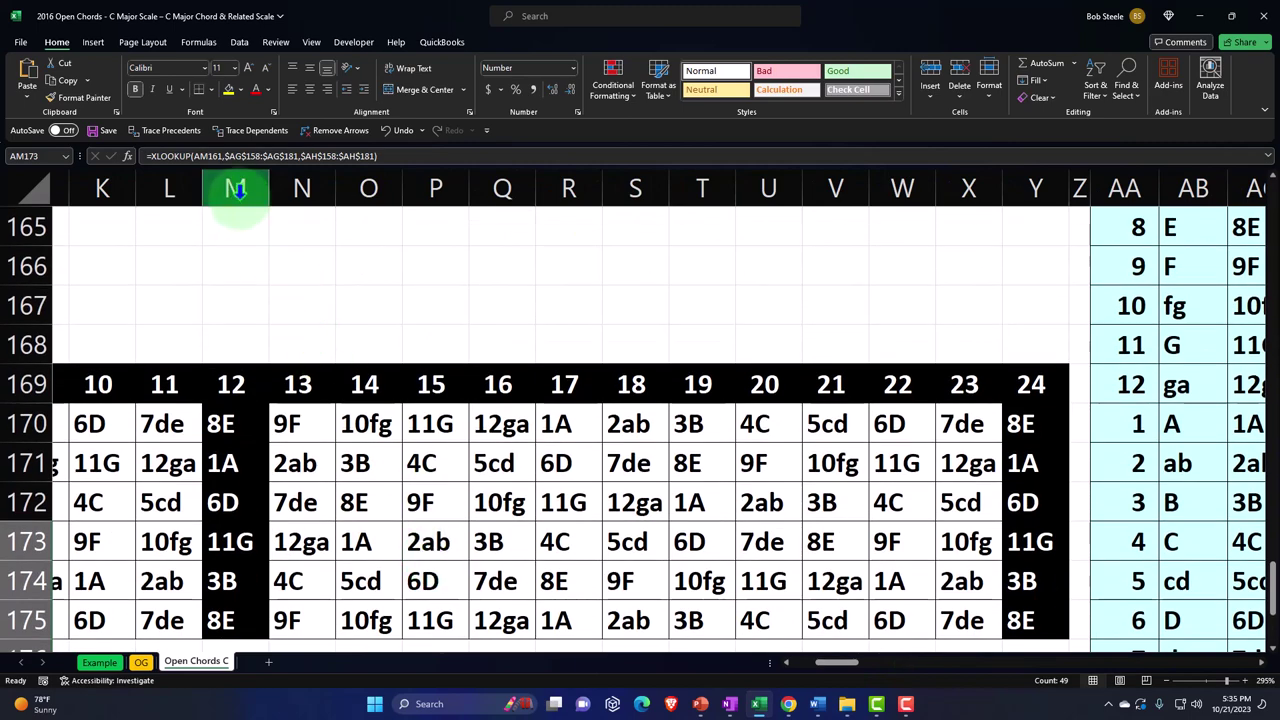
drag(235, 189, 973, 293)
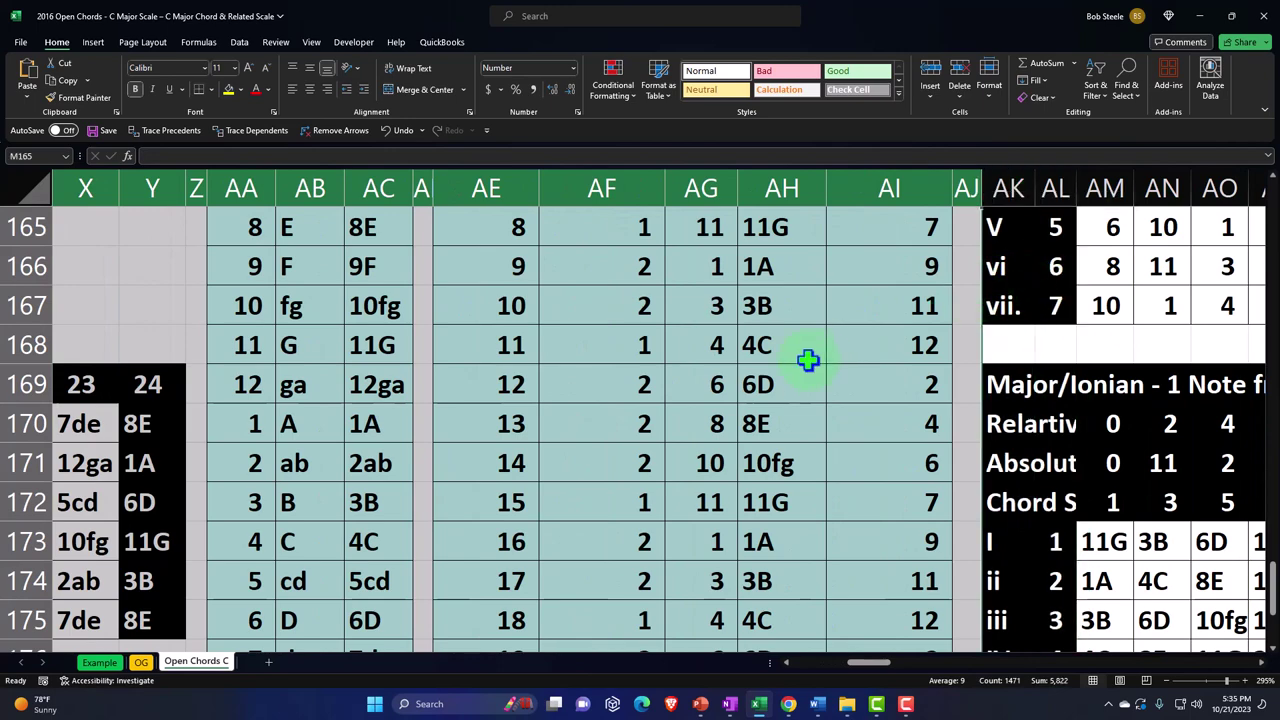
right_click(745, 366)
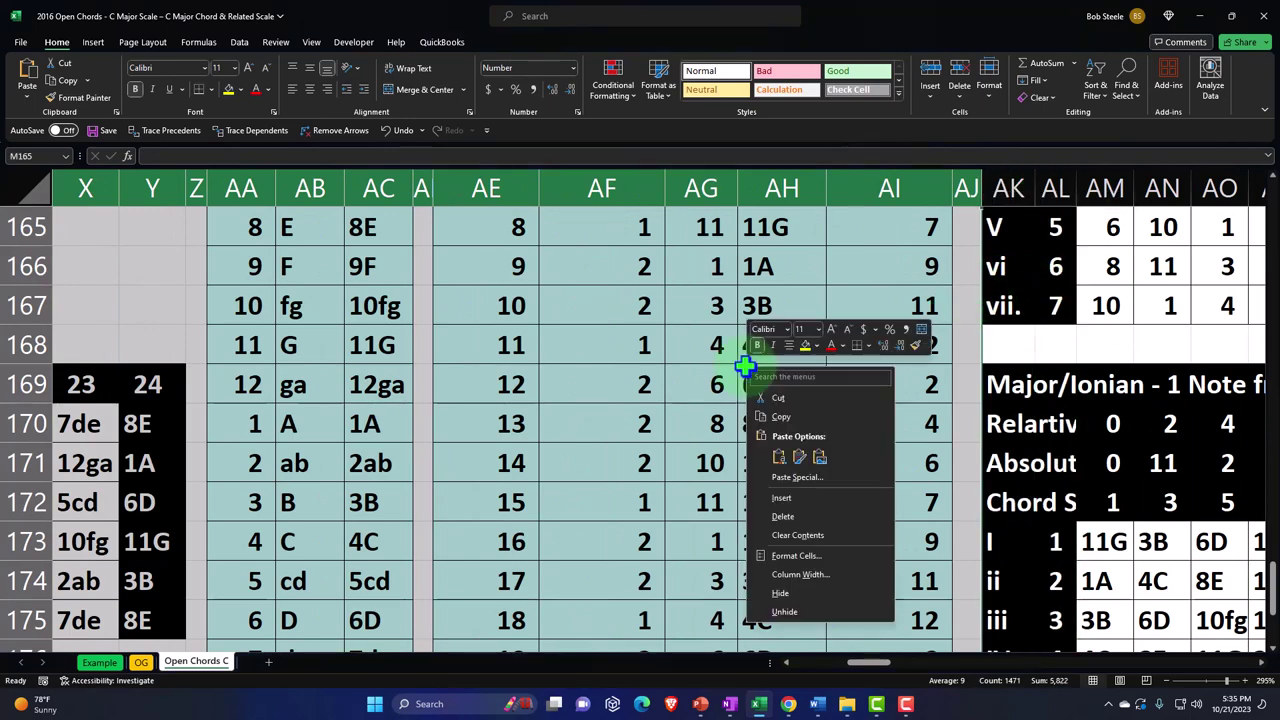
click(772, 592)
Set the sheet zoom to 270% and examine the chord root notes in AM173:AM179 beside the fretboard note grid.
scroll(829, 662, left, 3)
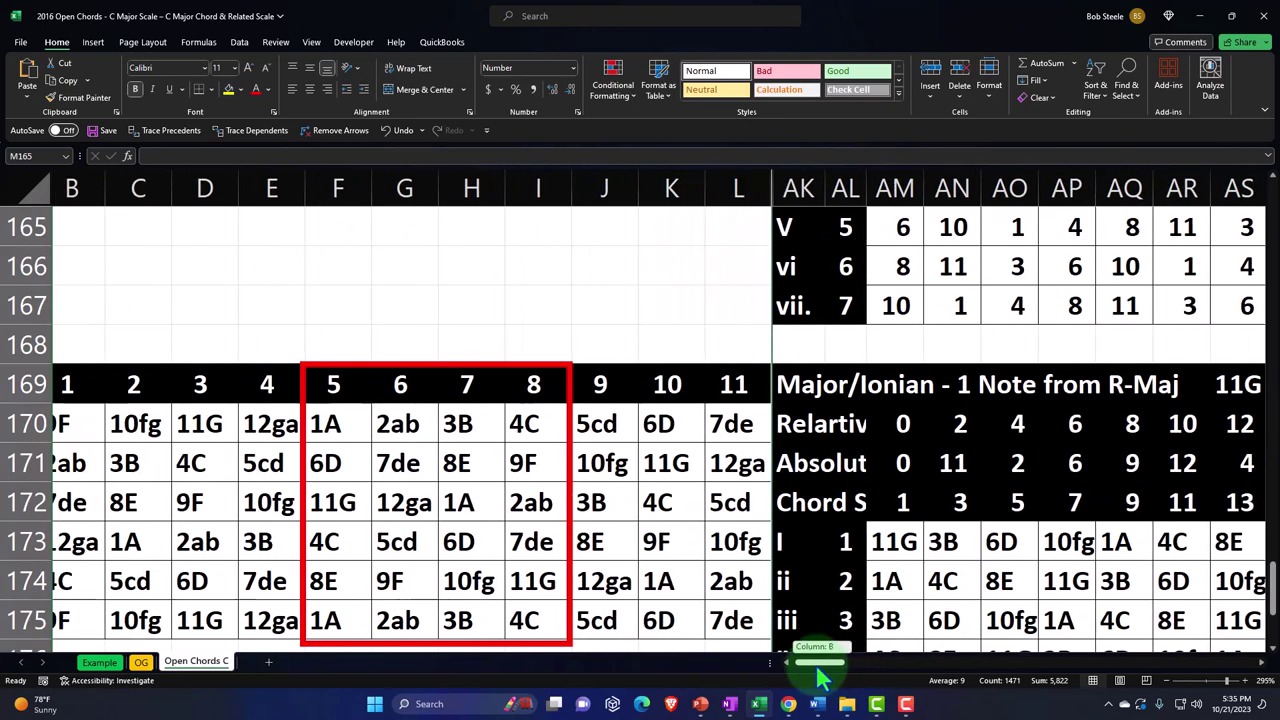
scroll(812, 540, down, 1)
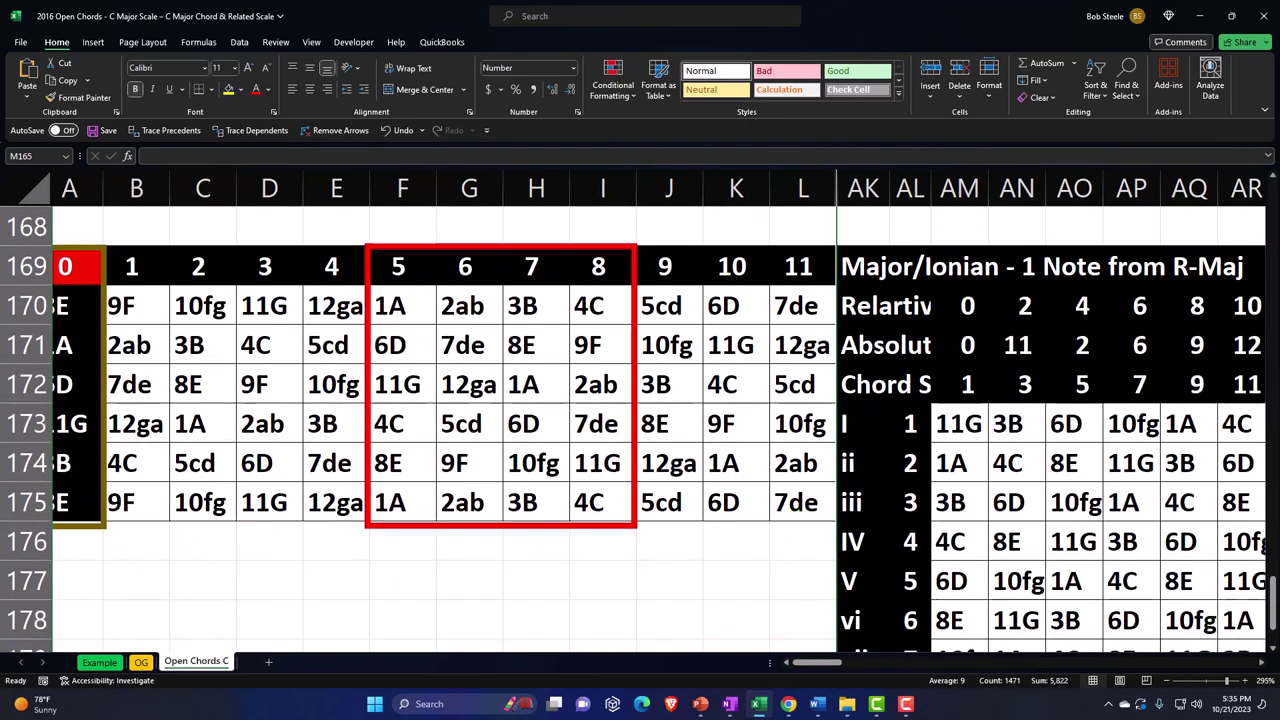
click(1273, 652)
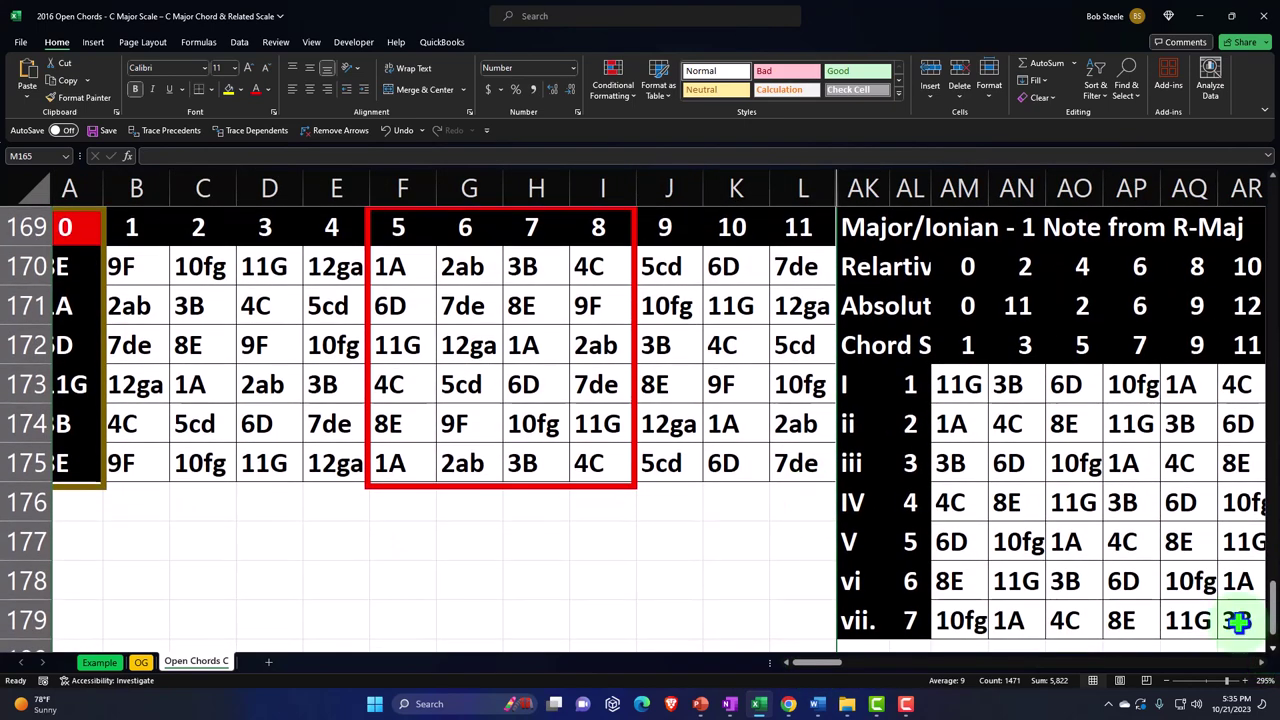
click(955, 390)
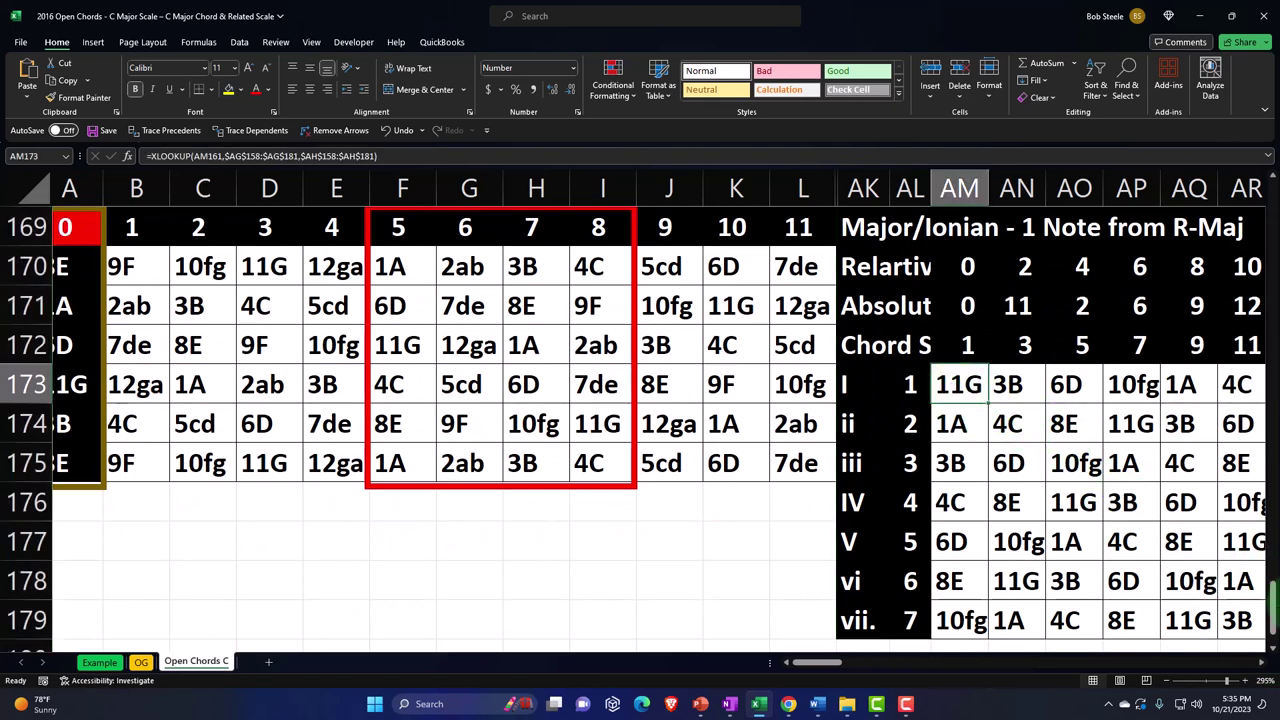
click(1167, 681)
click(1167, 681)
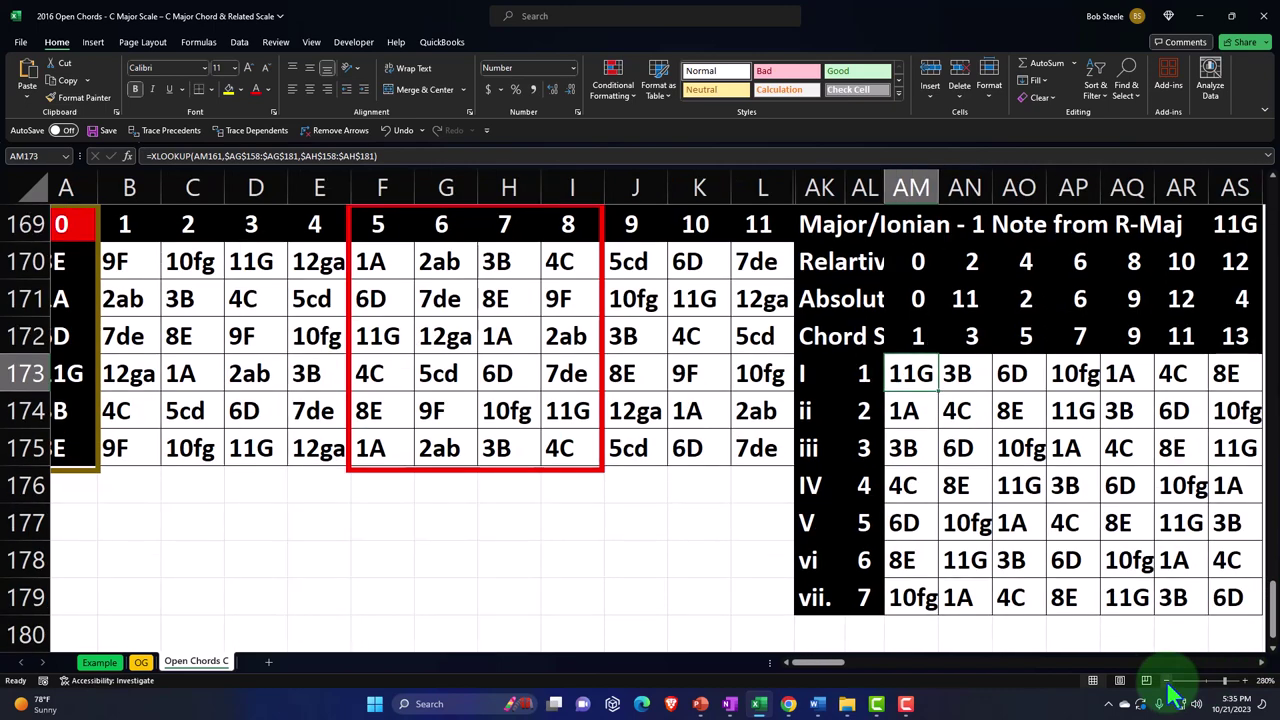
click(1167, 681)
click(675, 328)
scroll(684, 485, up, 2)
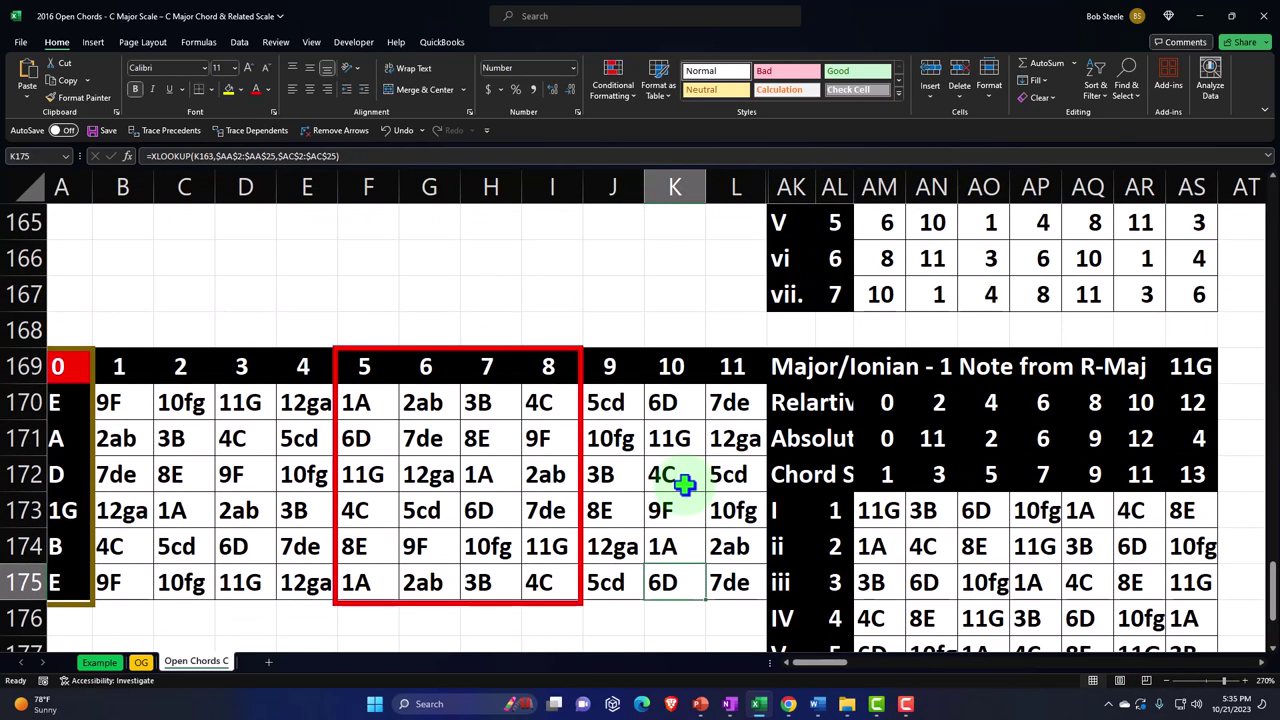
scroll(684, 485, down, 1)
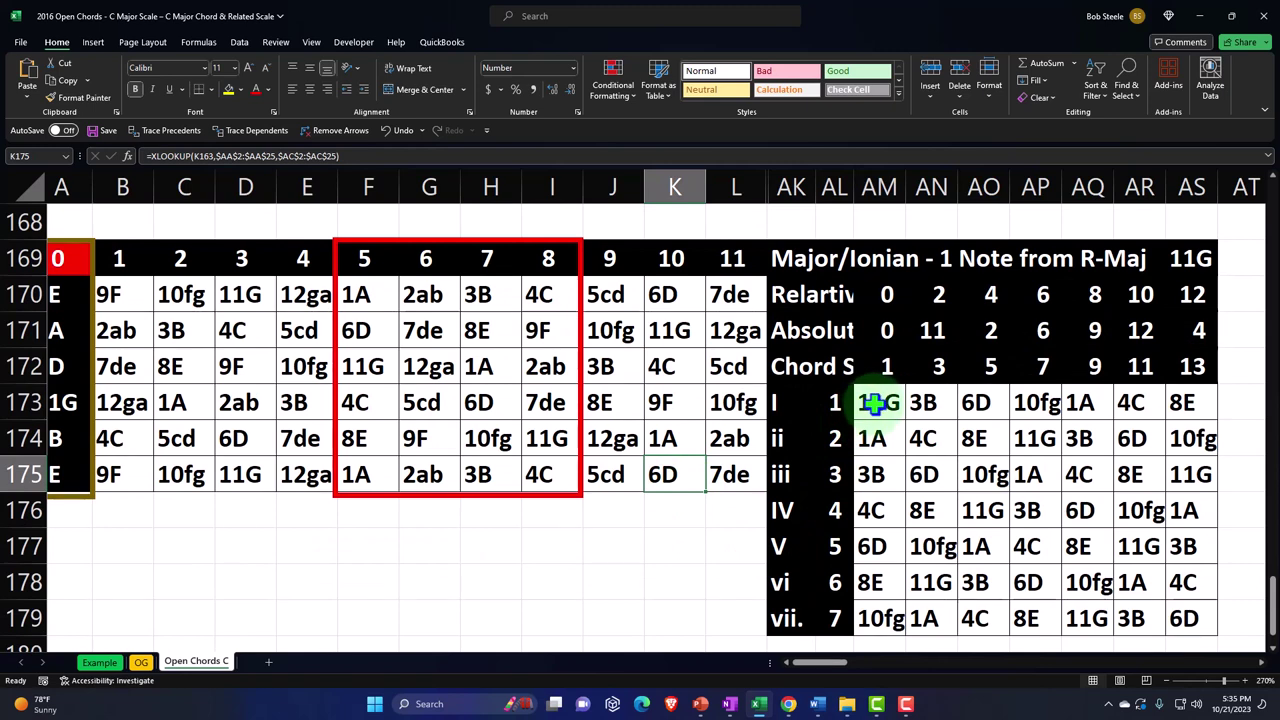
drag(876, 403, 878, 618)
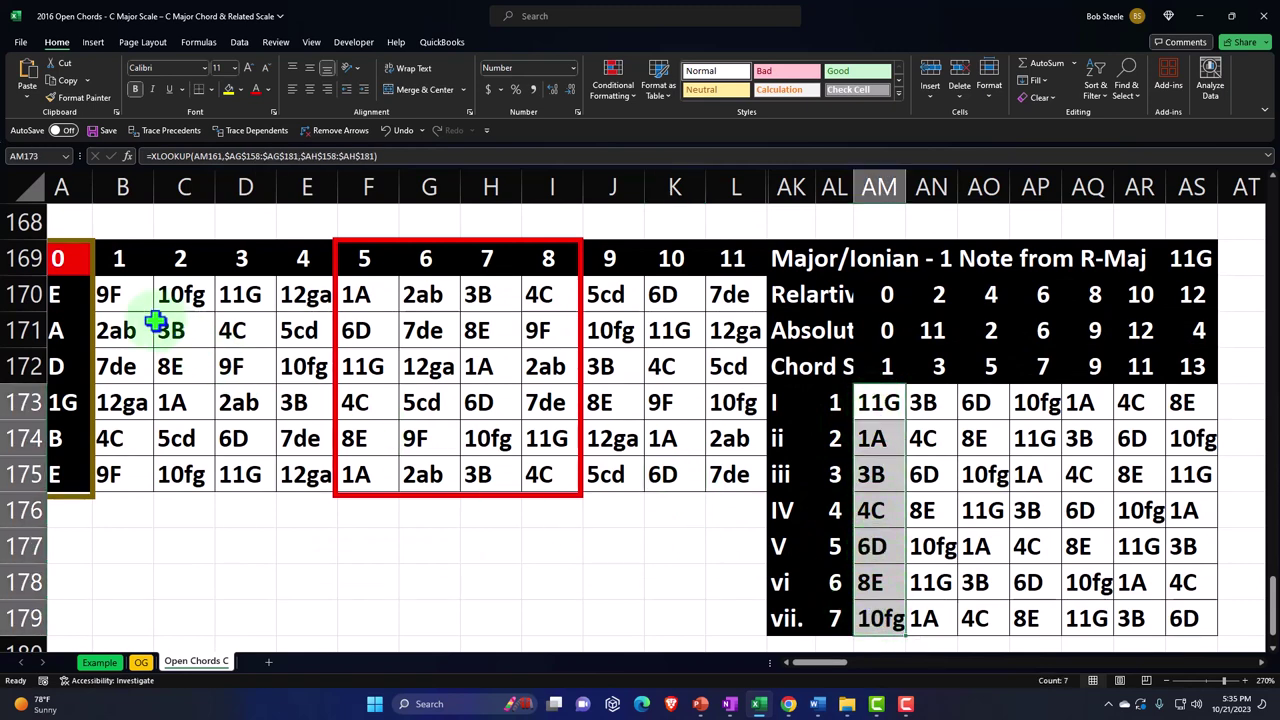
Add an Equal To conditional formatting rule on fretboard range A170:L175 that fills cells matching $AM$173 with light blue.
drag(114, 294, 712, 474)
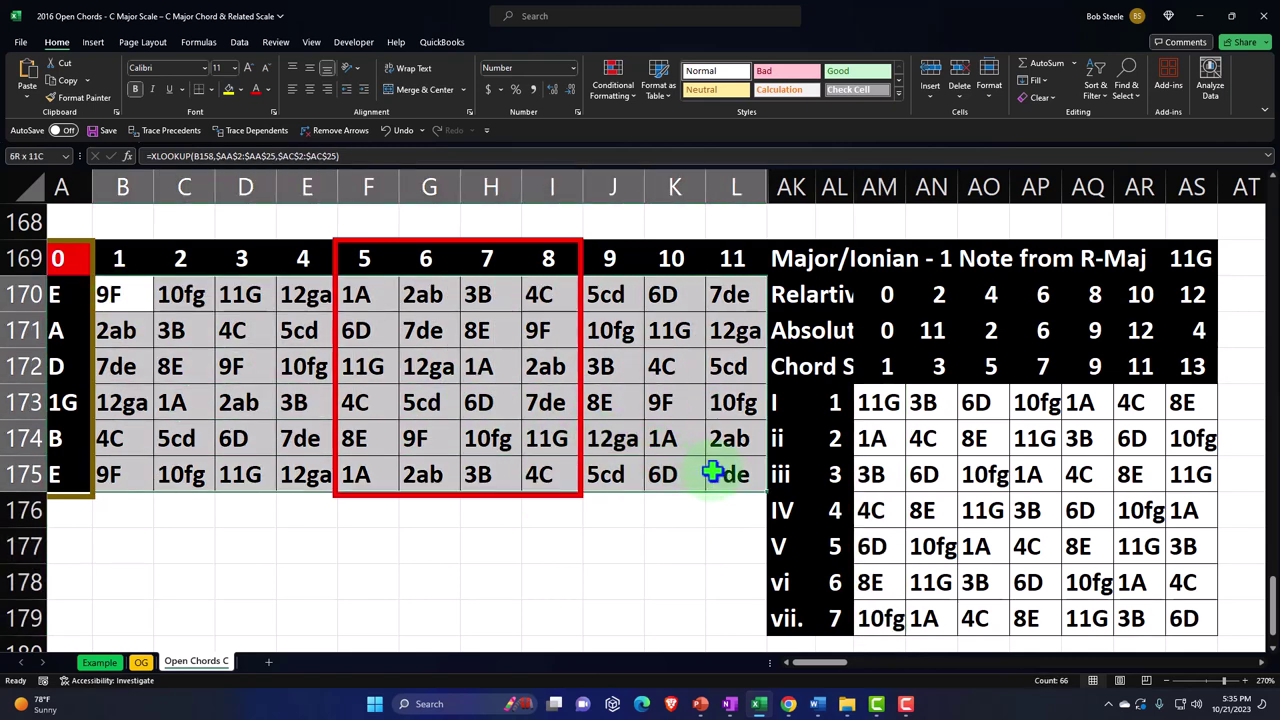
drag(62, 294, 745, 476)
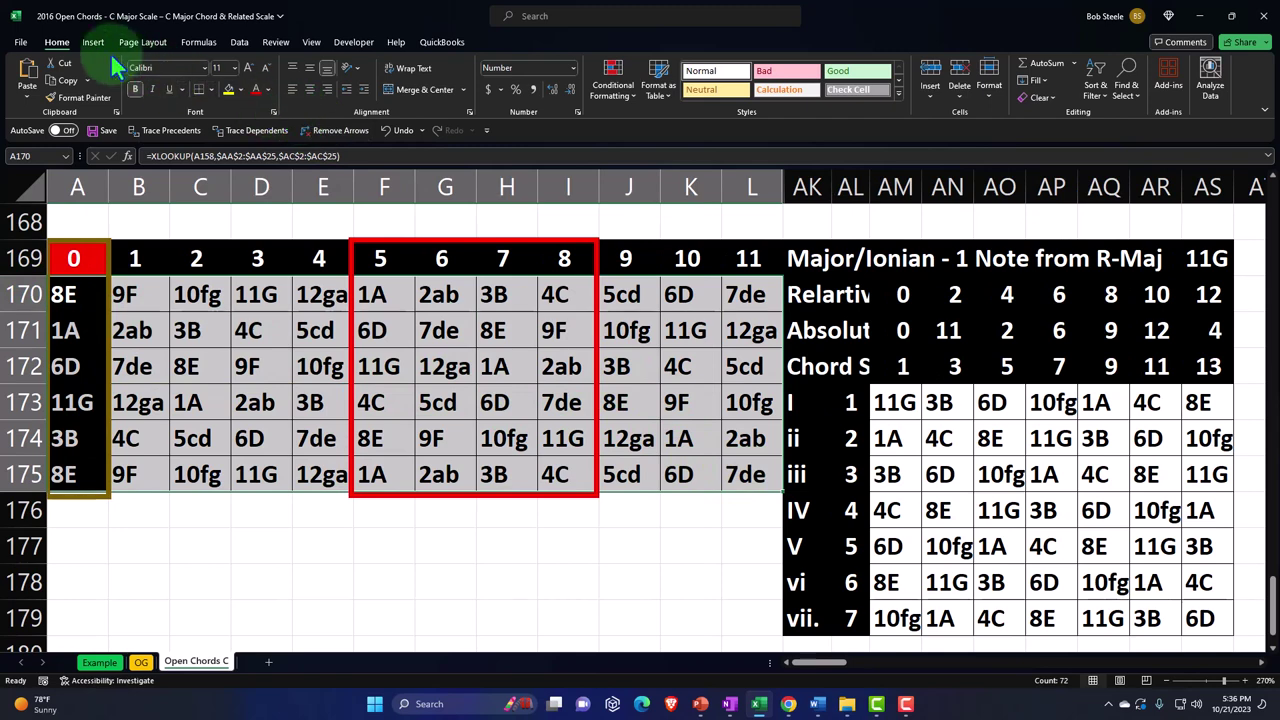
click(630, 100)
mouse_move(628, 124)
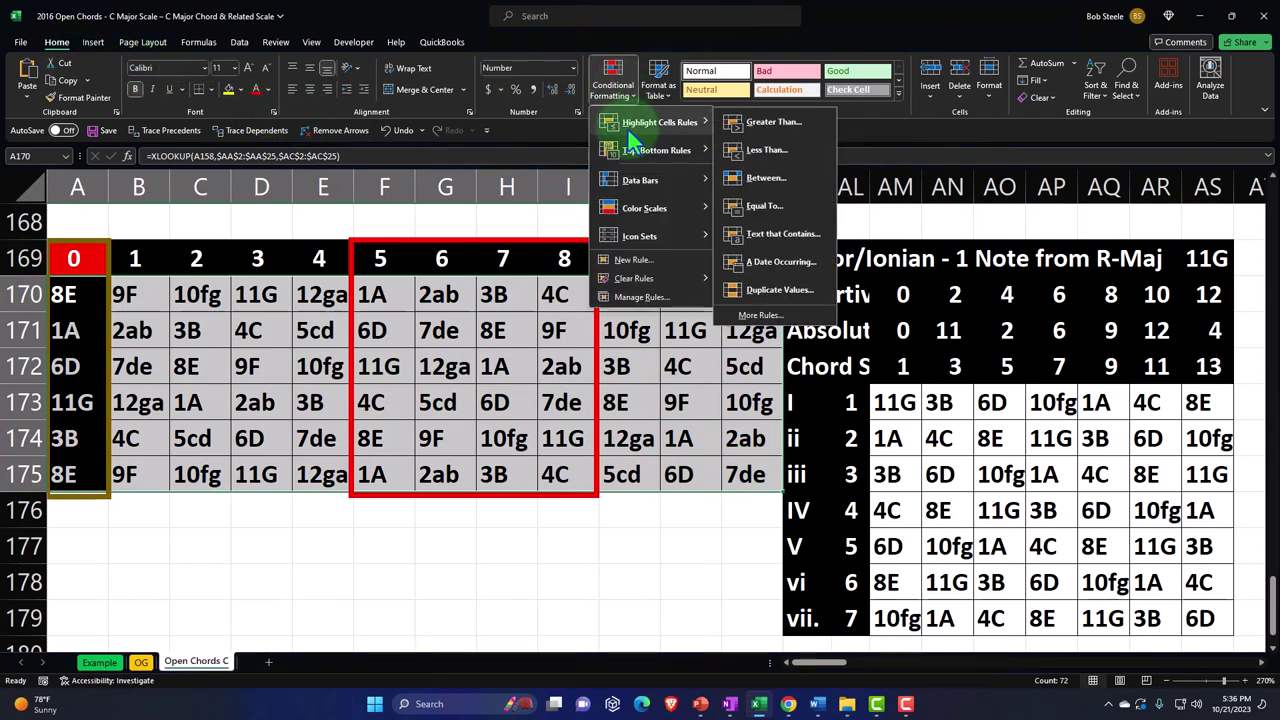
click(762, 206)
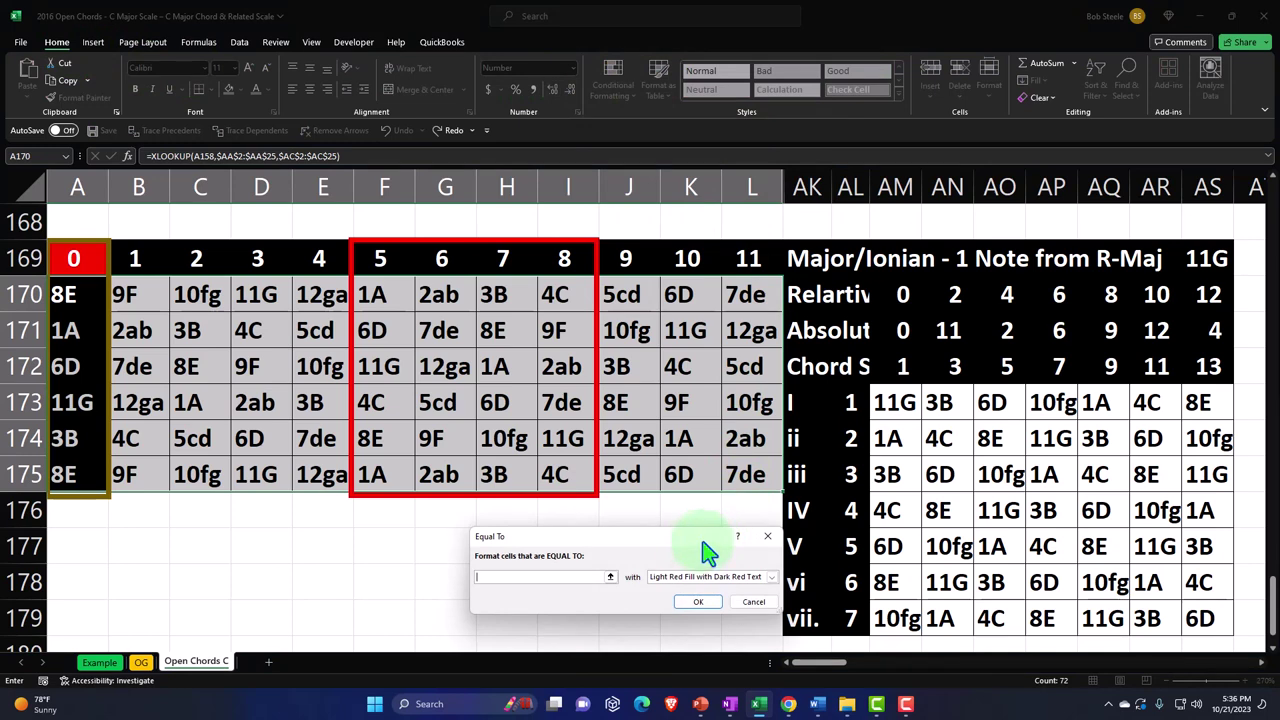
drag(707, 553, 690, 330)
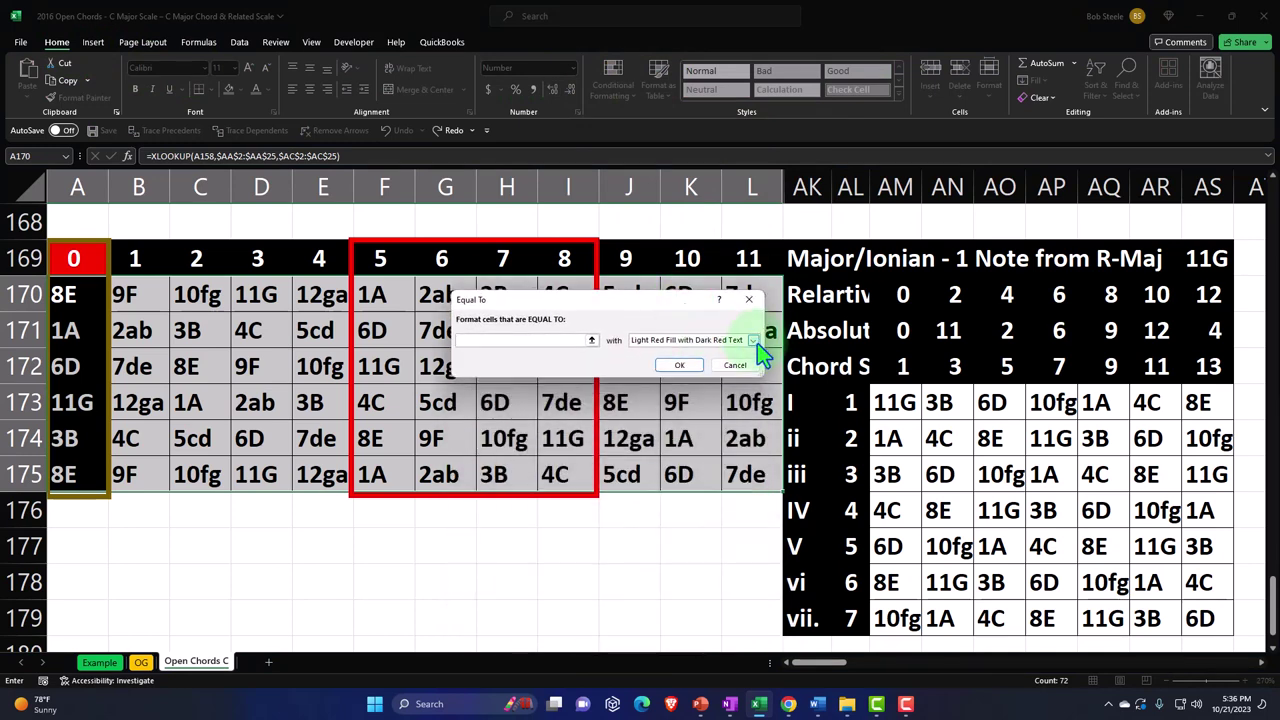
click(900, 400)
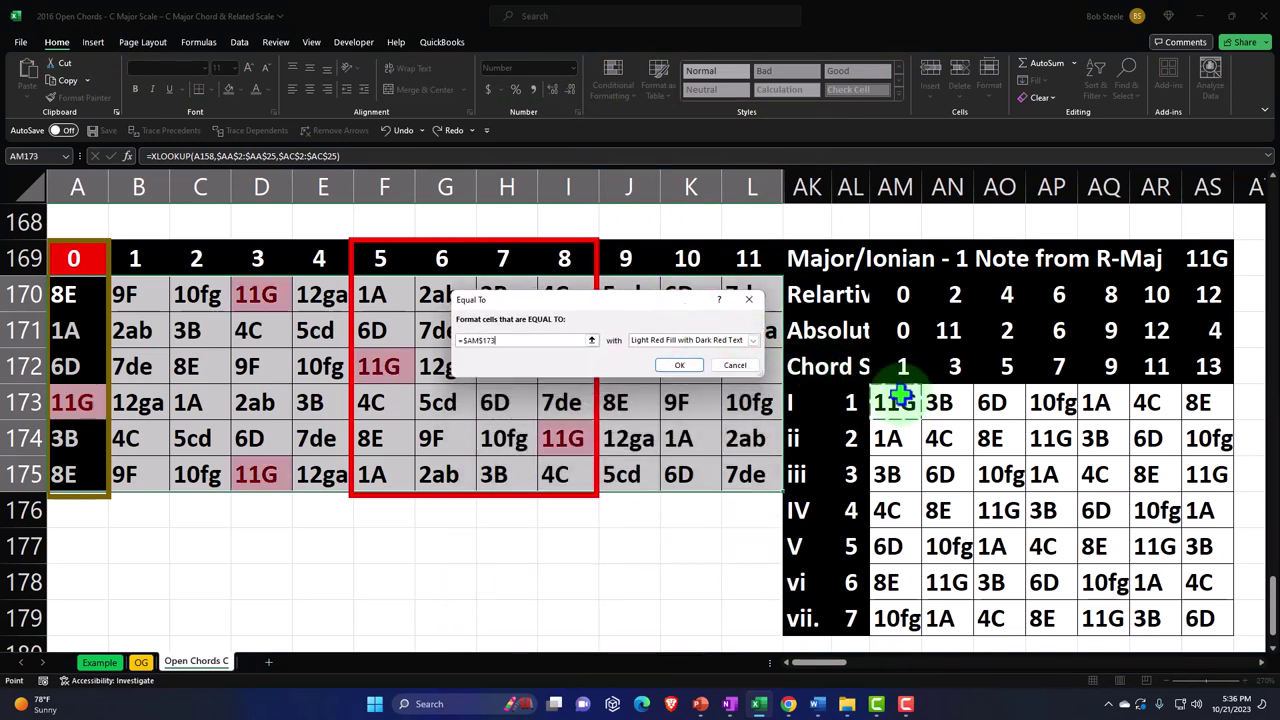
click(752, 342)
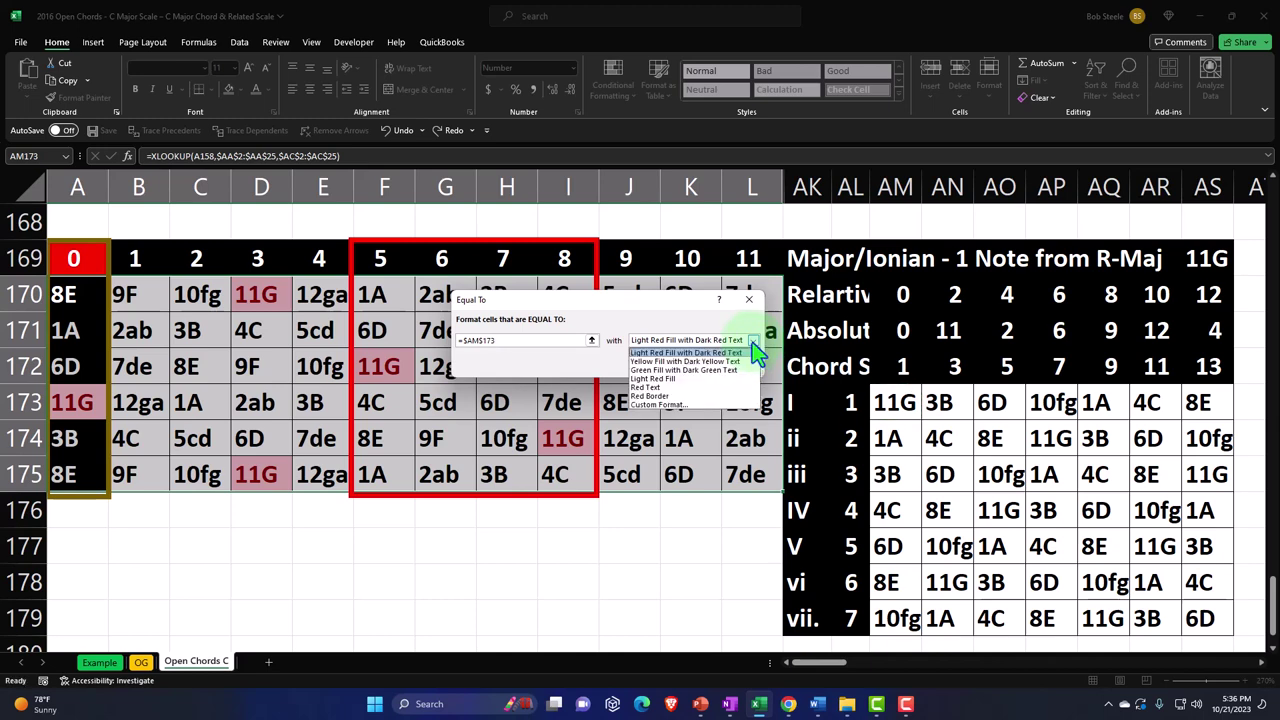
click(708, 409)
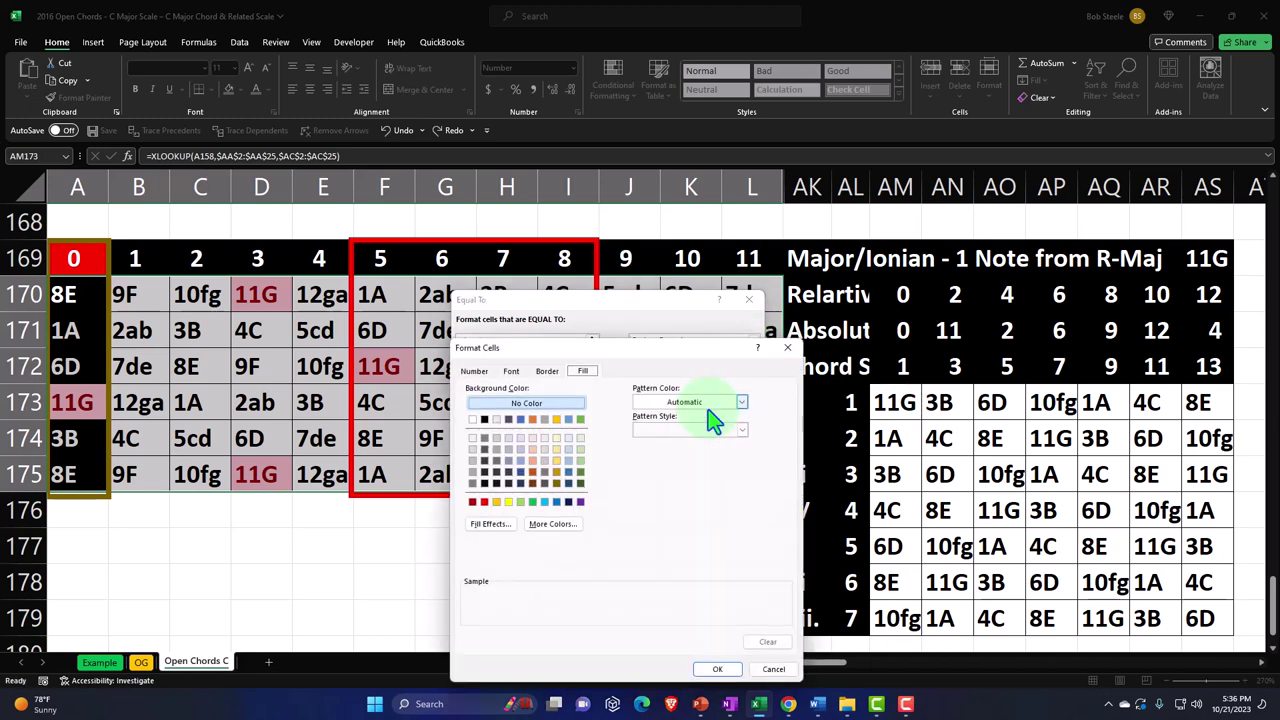
click(544, 501)
click(708, 669)
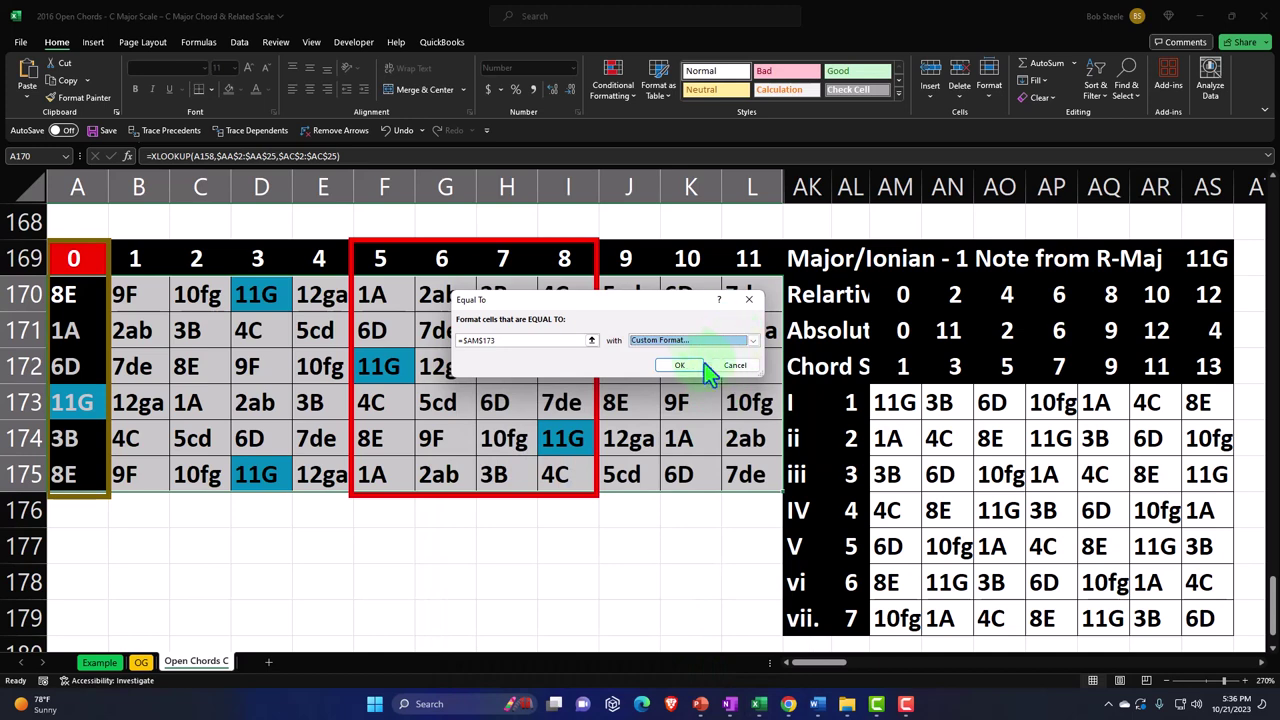
click(700, 365)
Add a second Equal To conditional formatting rule on A170:L175 that fills cells matching $AM$174 with light blue.
click(613, 80)
mouse_move(680, 122)
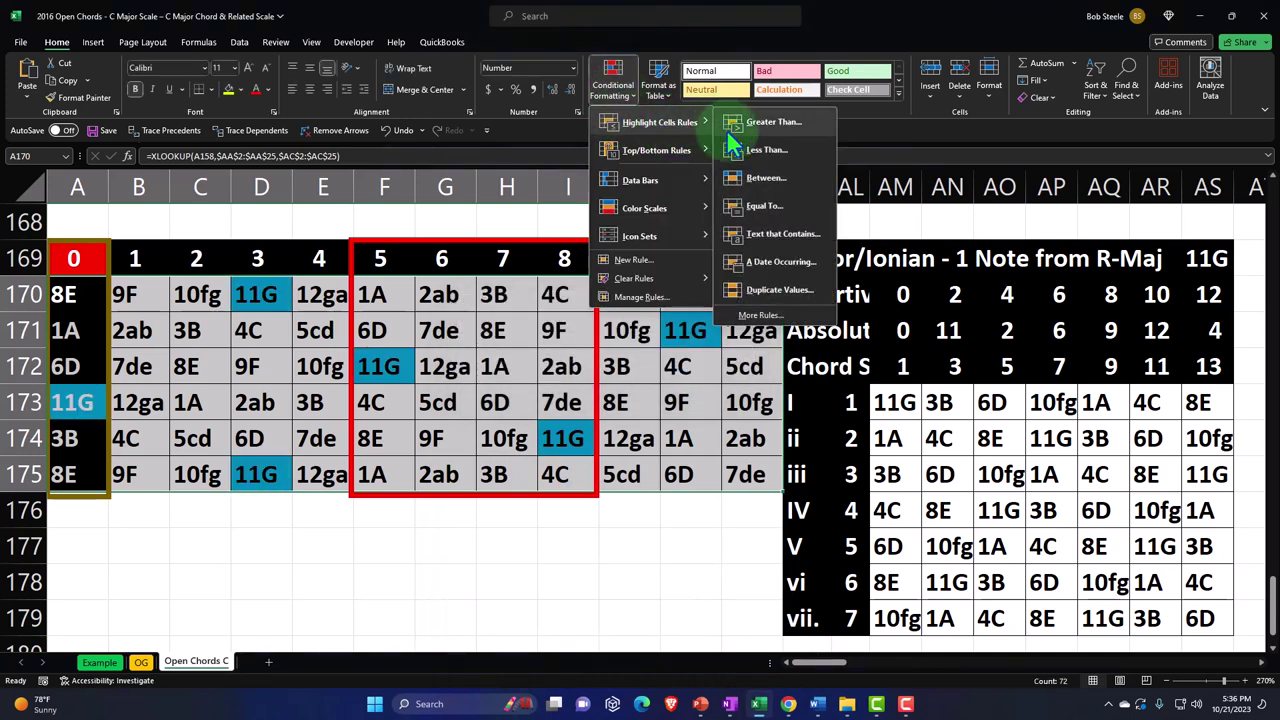
click(764, 205)
click(886, 438)
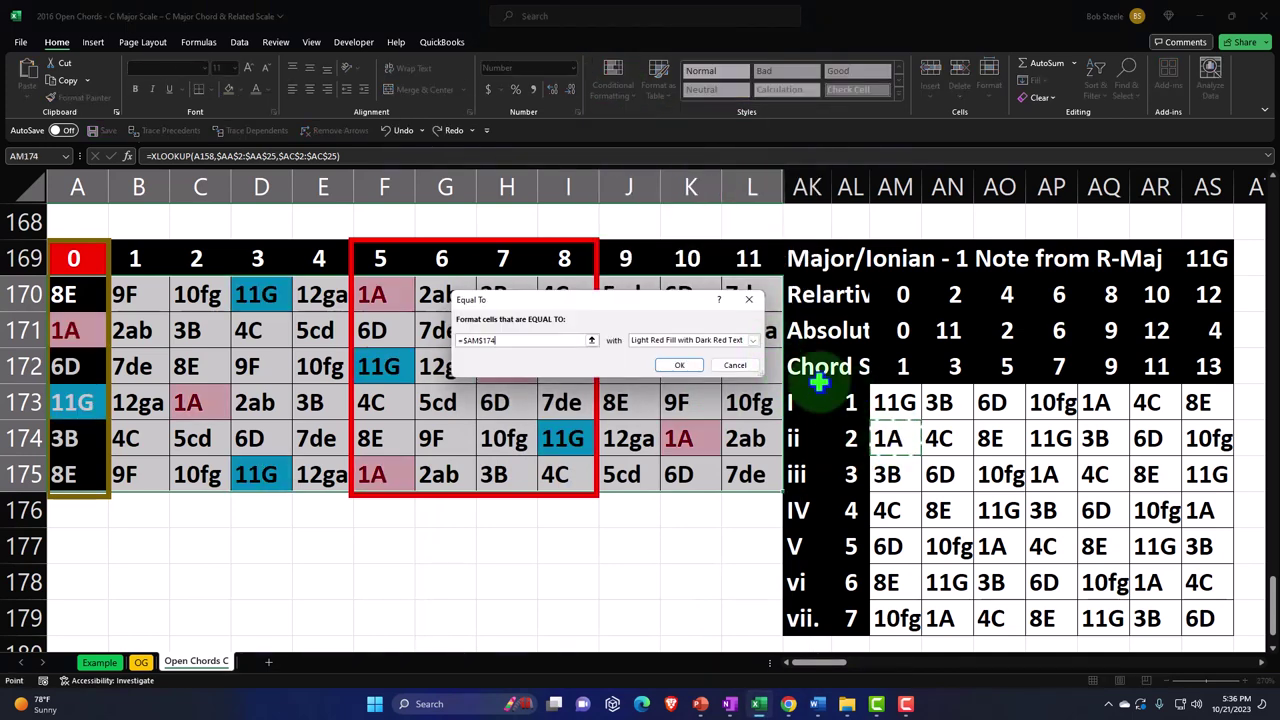
click(755, 342)
click(702, 405)
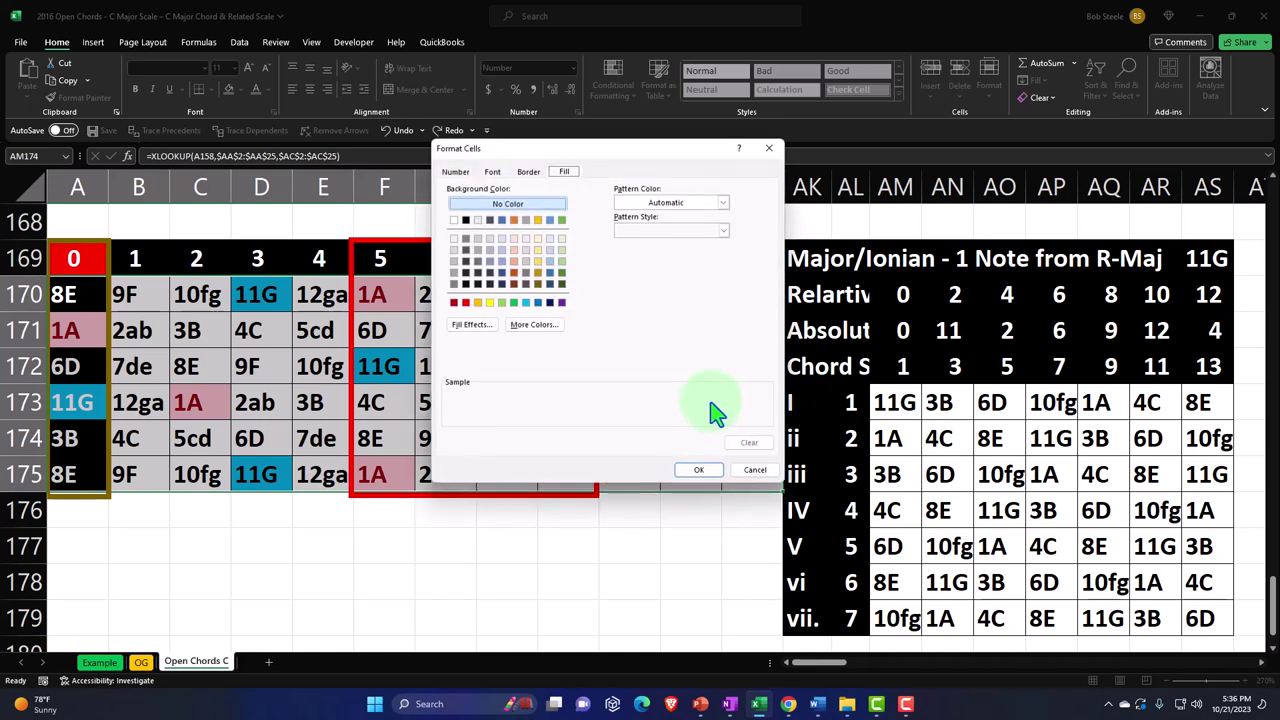
click(525, 302)
click(710, 469)
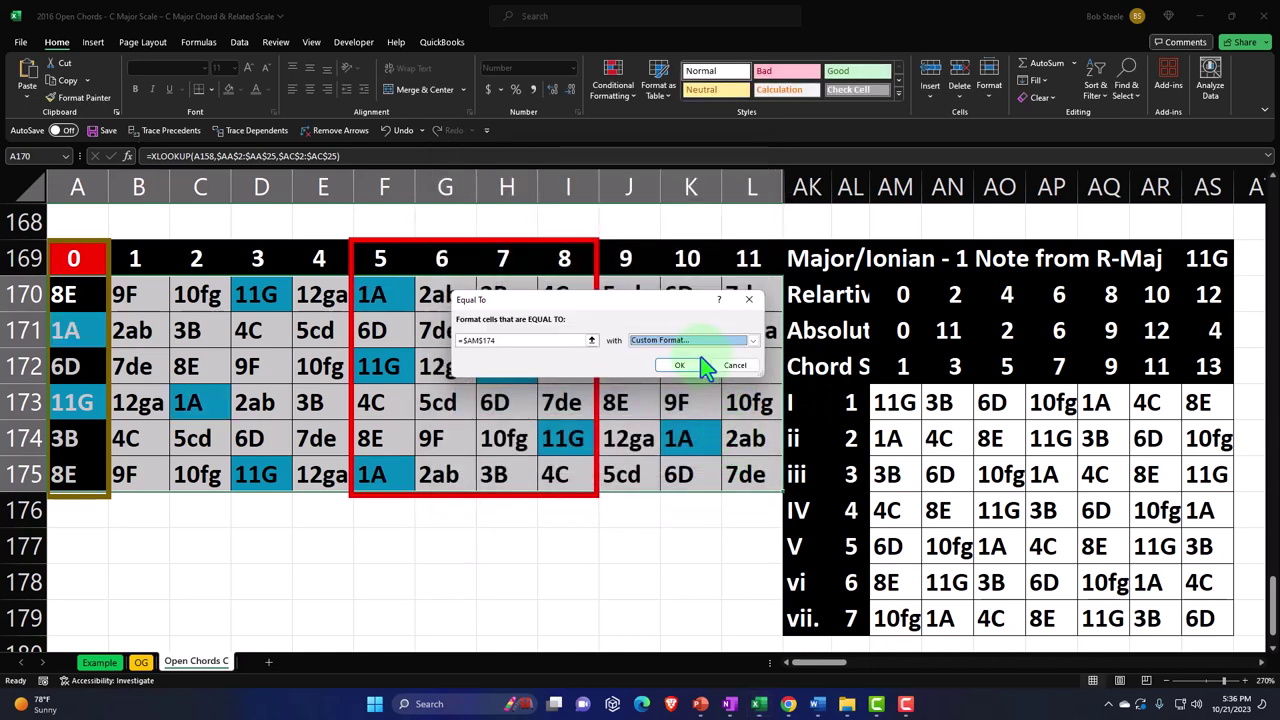
click(700, 366)
Add an Equal To conditional formatting rule on A170:L175 that fills cells matching $AM$175 with light blue.
click(613, 85)
mouse_move(623, 123)
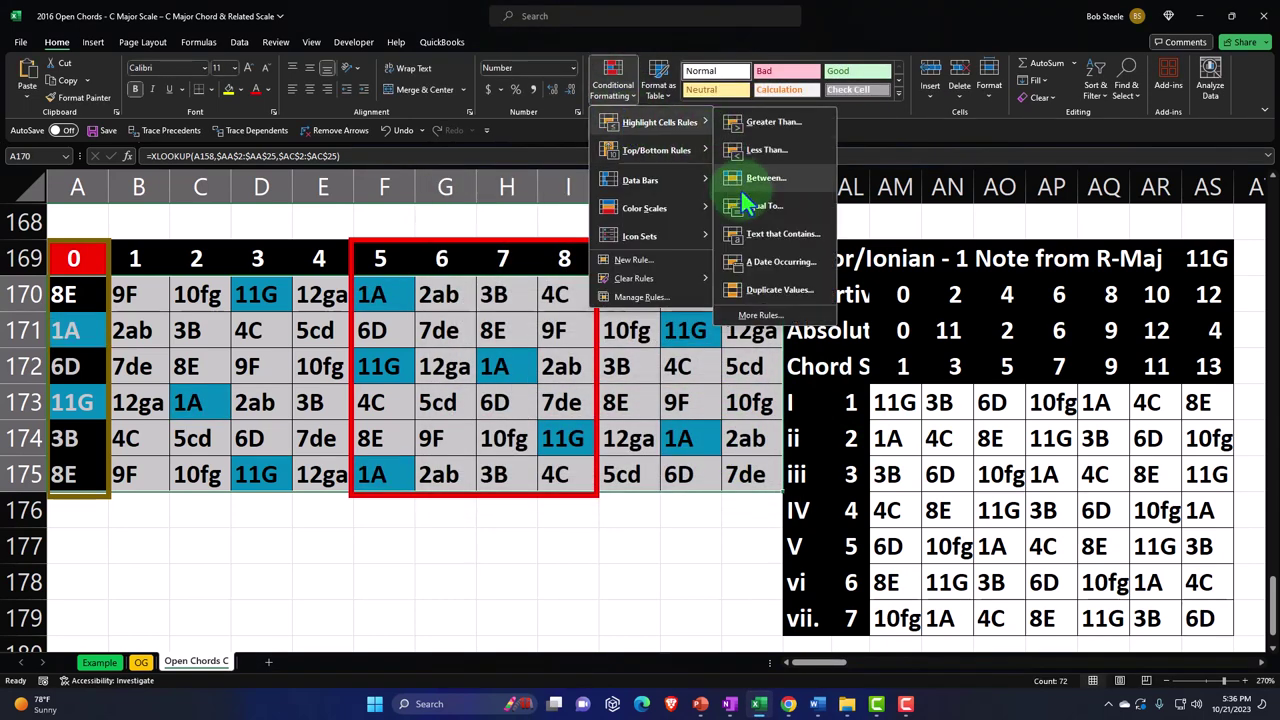
click(760, 205)
click(887, 474)
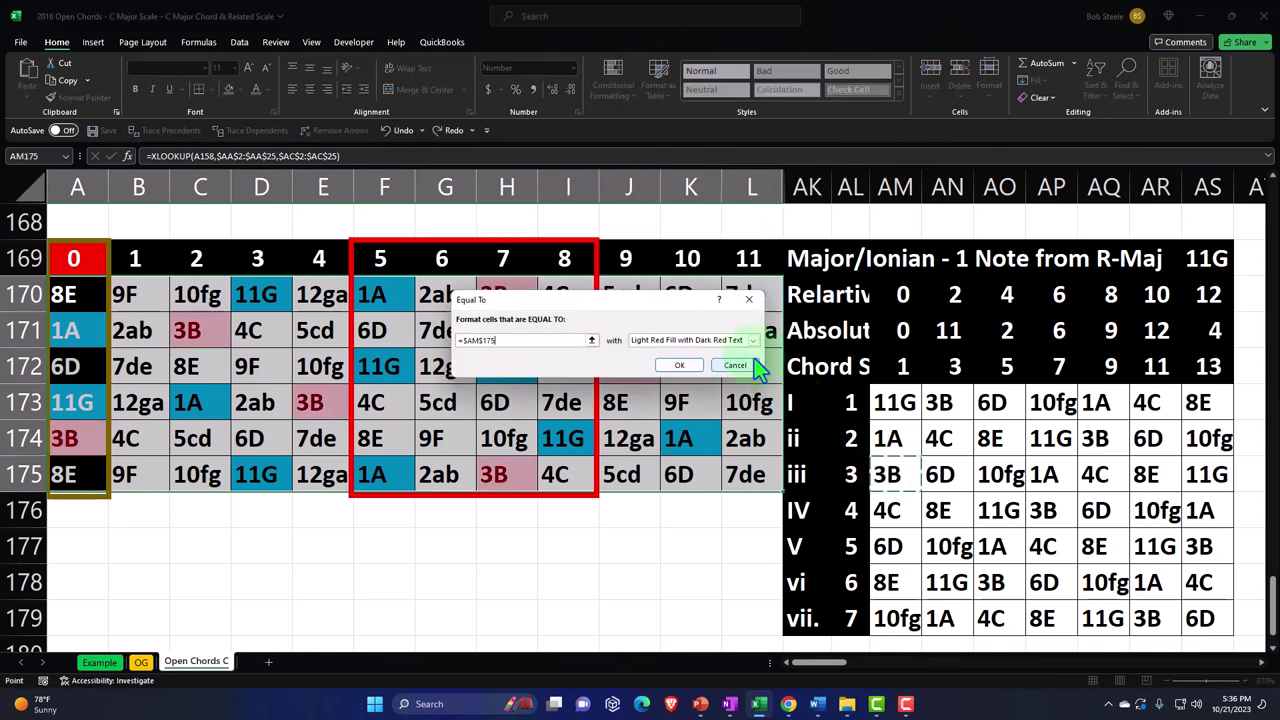
click(752, 341)
click(695, 408)
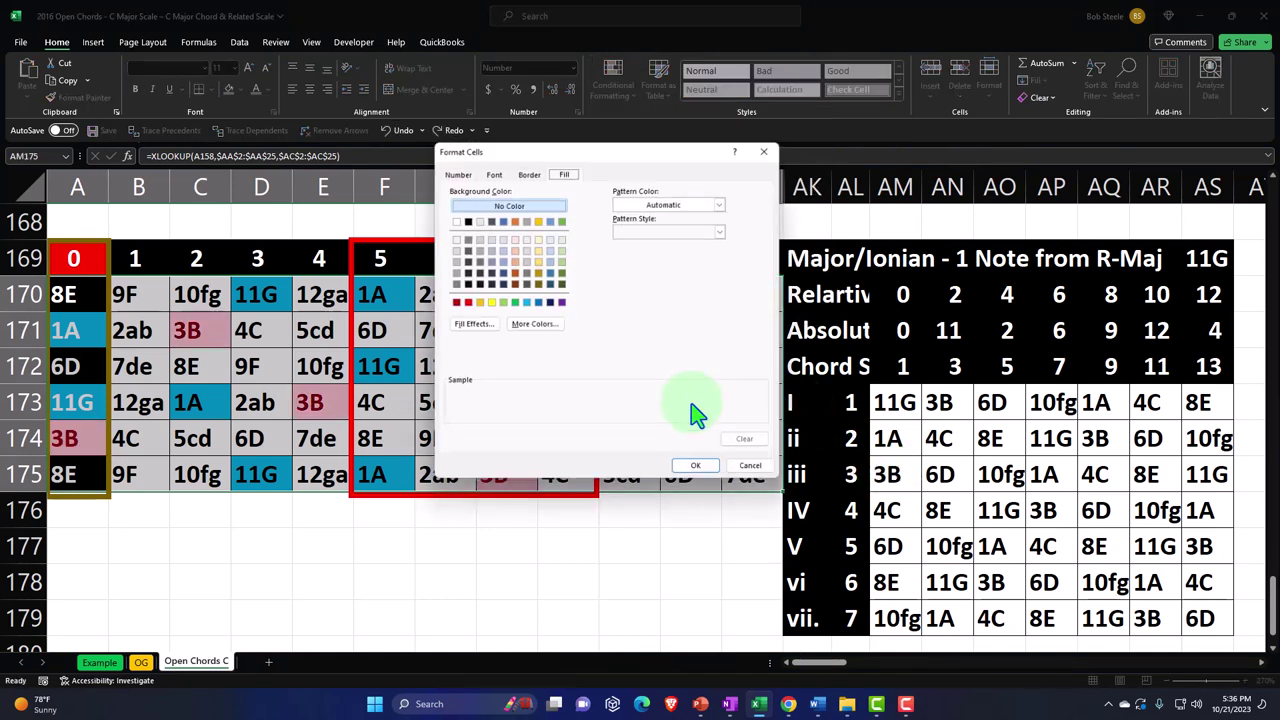
click(525, 302)
click(700, 470)
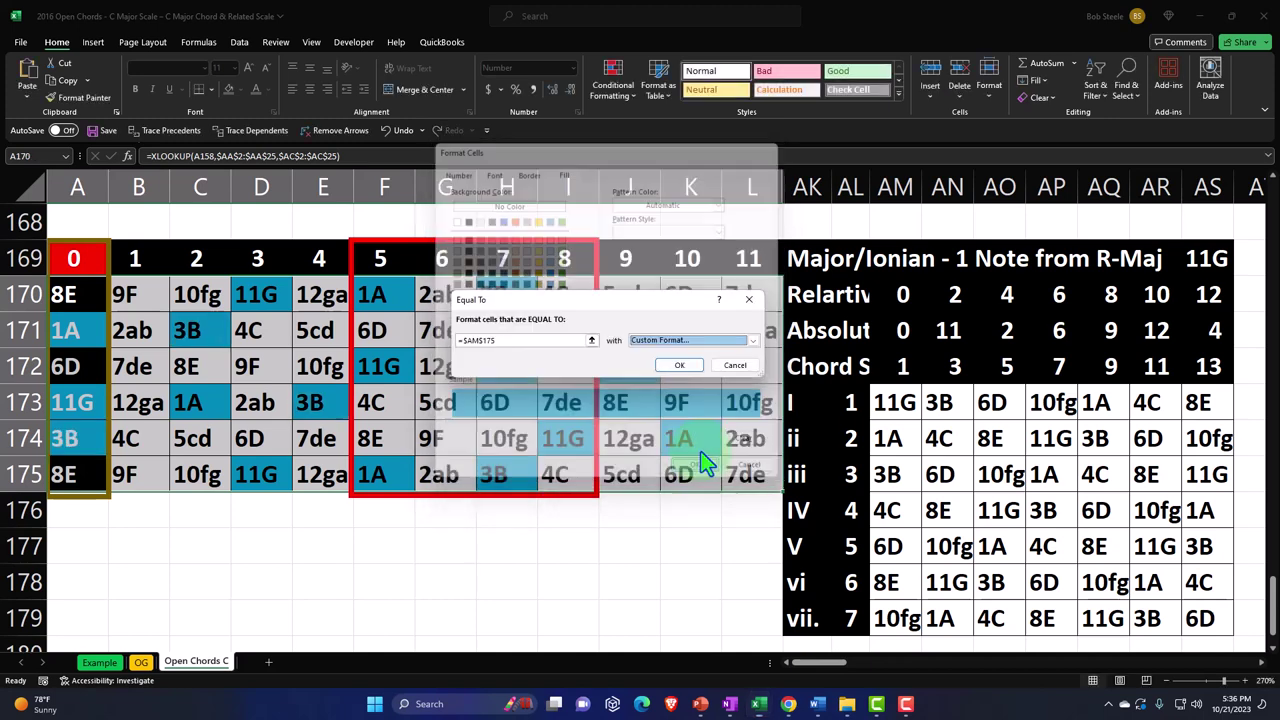
click(680, 369)
Add an Equal To conditional formatting rule on A170:L175 that fills cells matching $AM$176 with light blue.
click(614, 92)
mouse_move(620, 120)
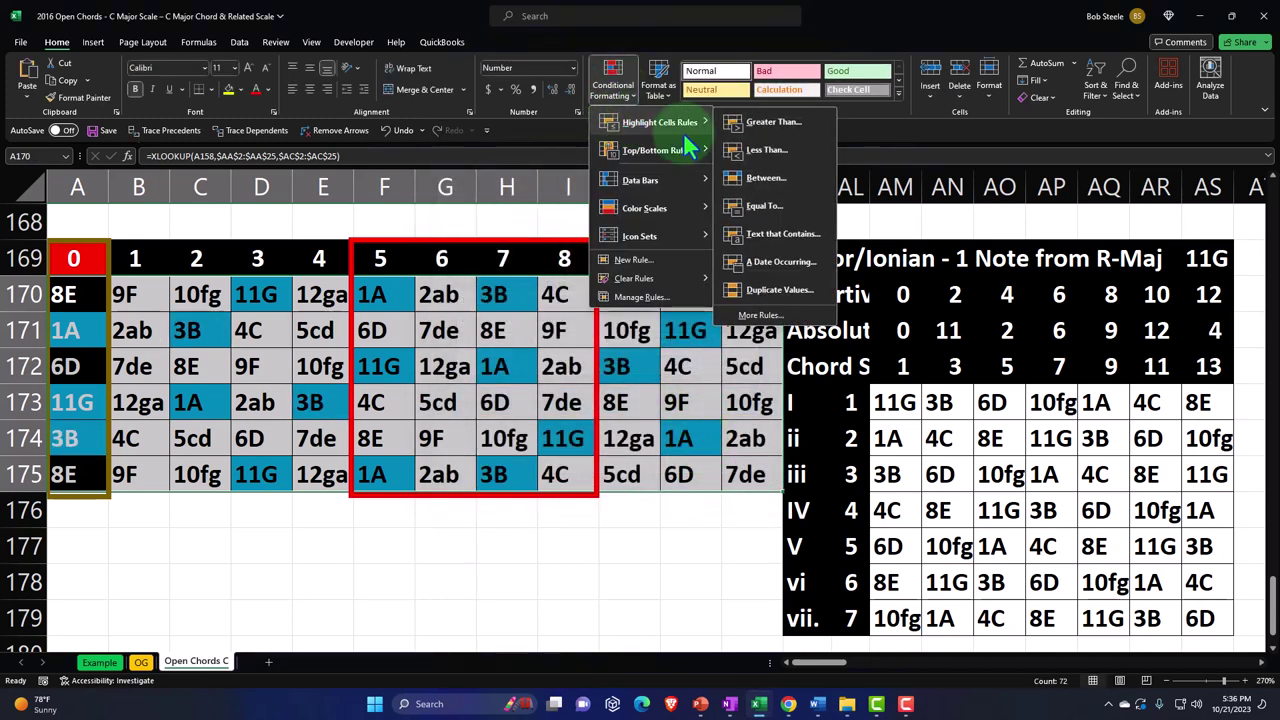
click(765, 198)
click(890, 512)
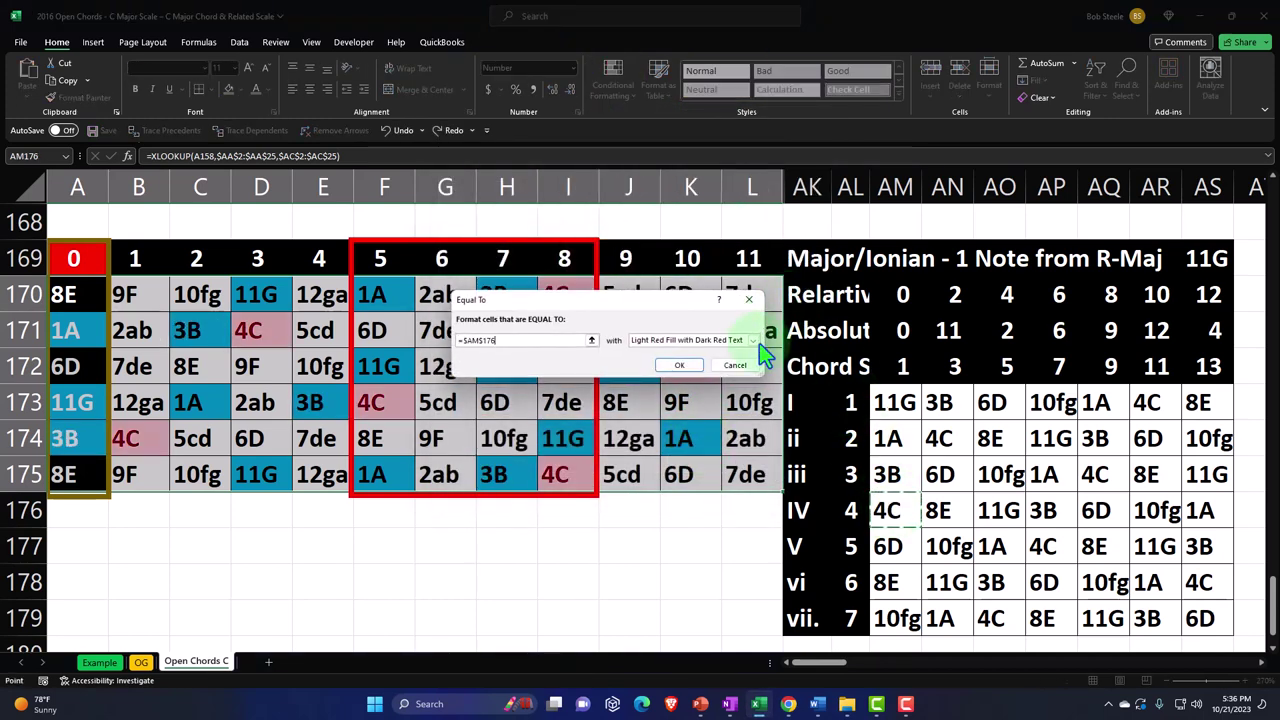
click(753, 340)
click(705, 415)
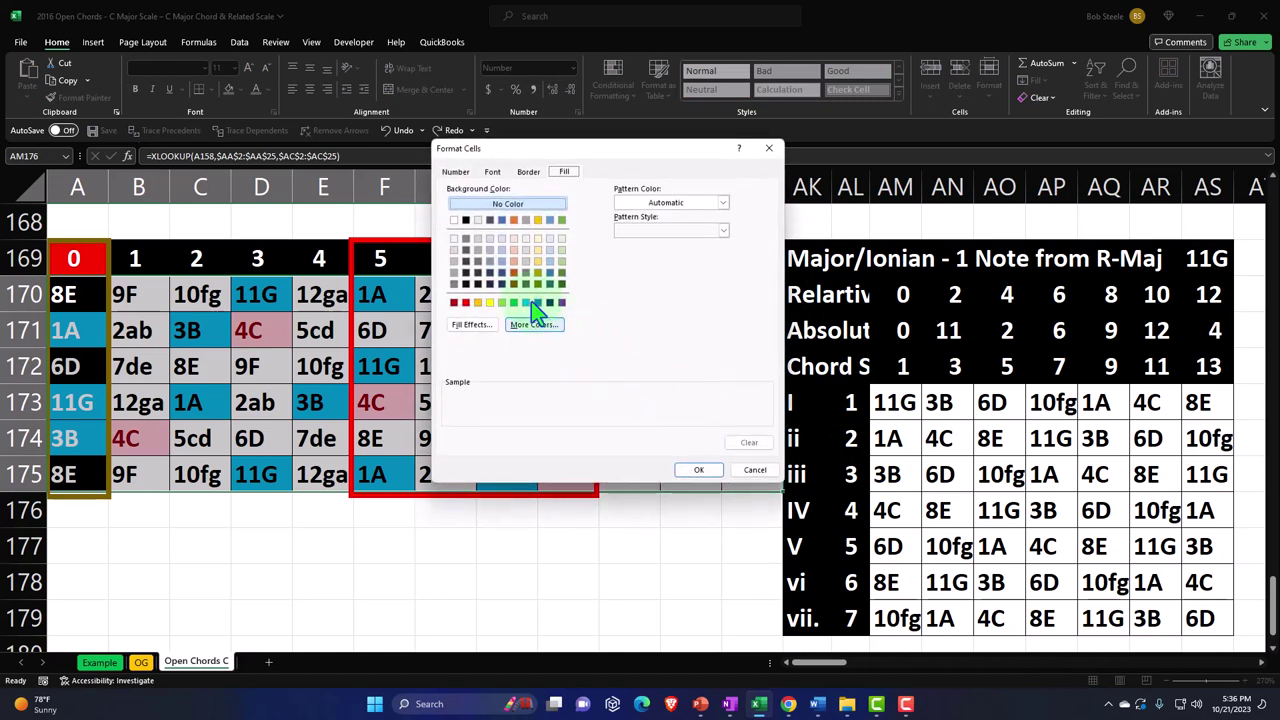
click(538, 302)
click(696, 466)
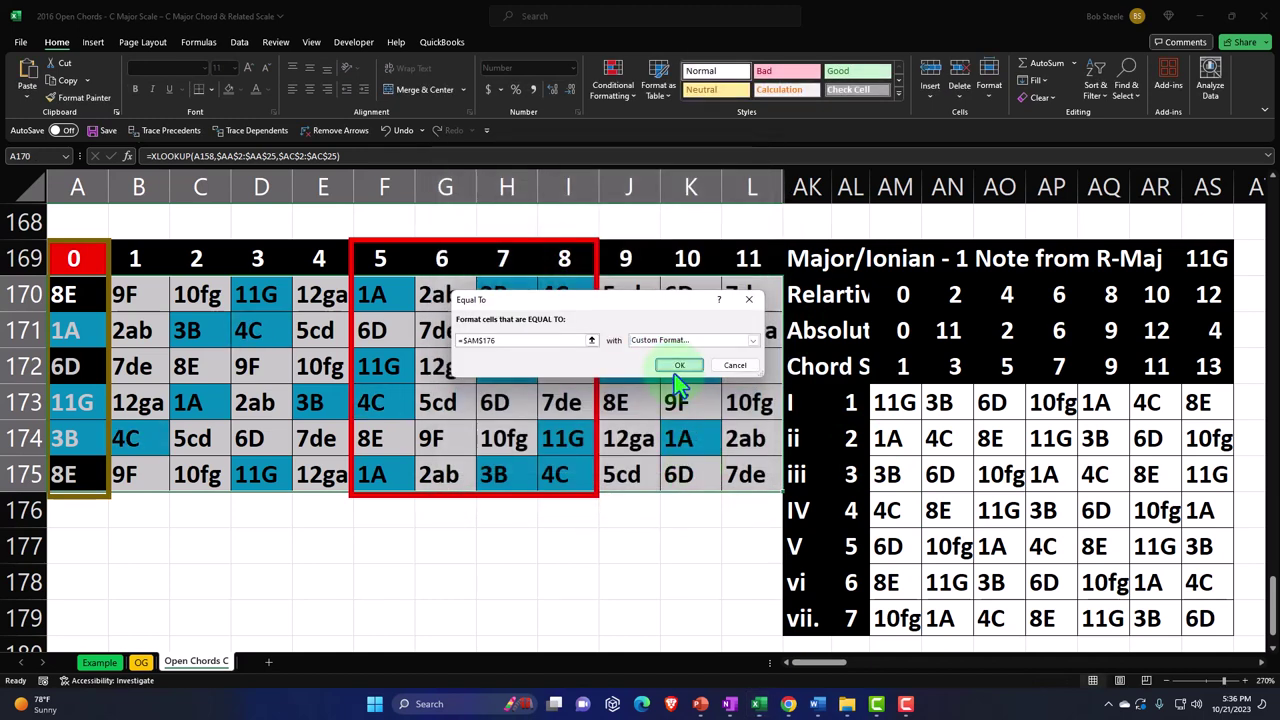
click(678, 366)
Add an Equal To conditional formatting rule on A170:L175 that fills cells matching $AM$177 with light blue.
click(612, 80)
mouse_move(686, 130)
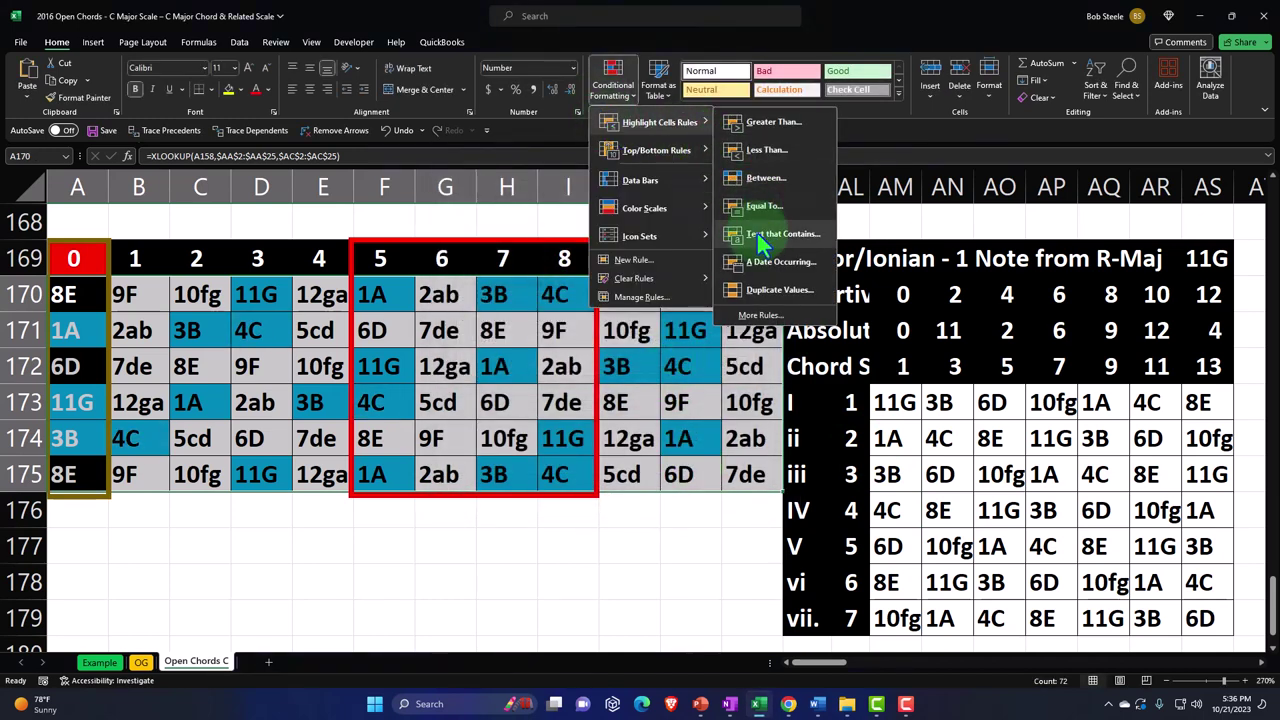
click(765, 205)
click(888, 543)
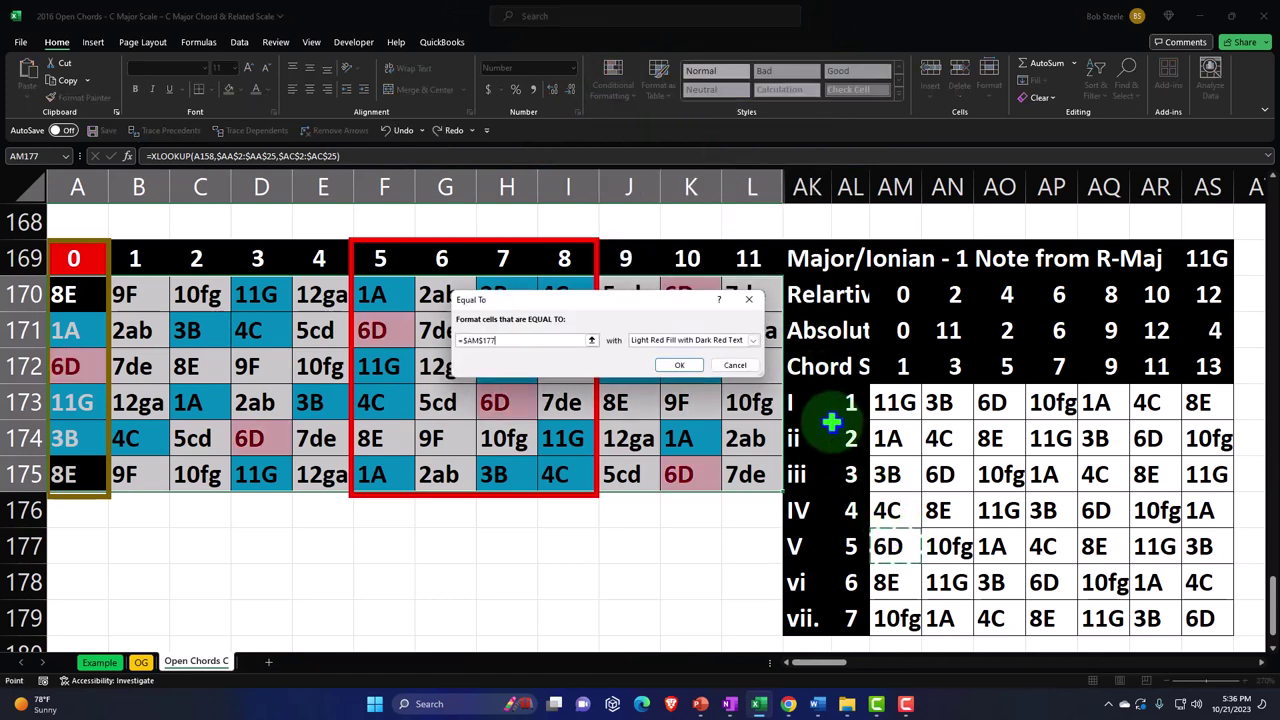
click(753, 340)
click(684, 403)
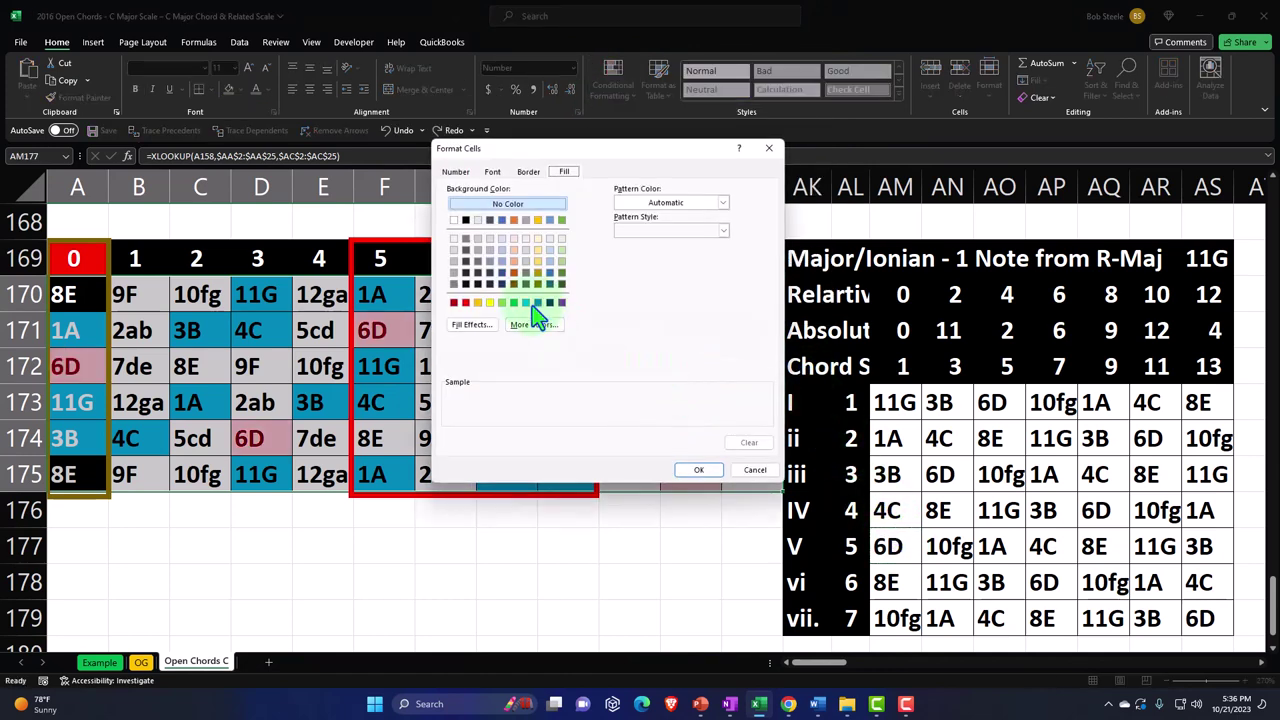
click(525, 302)
click(697, 470)
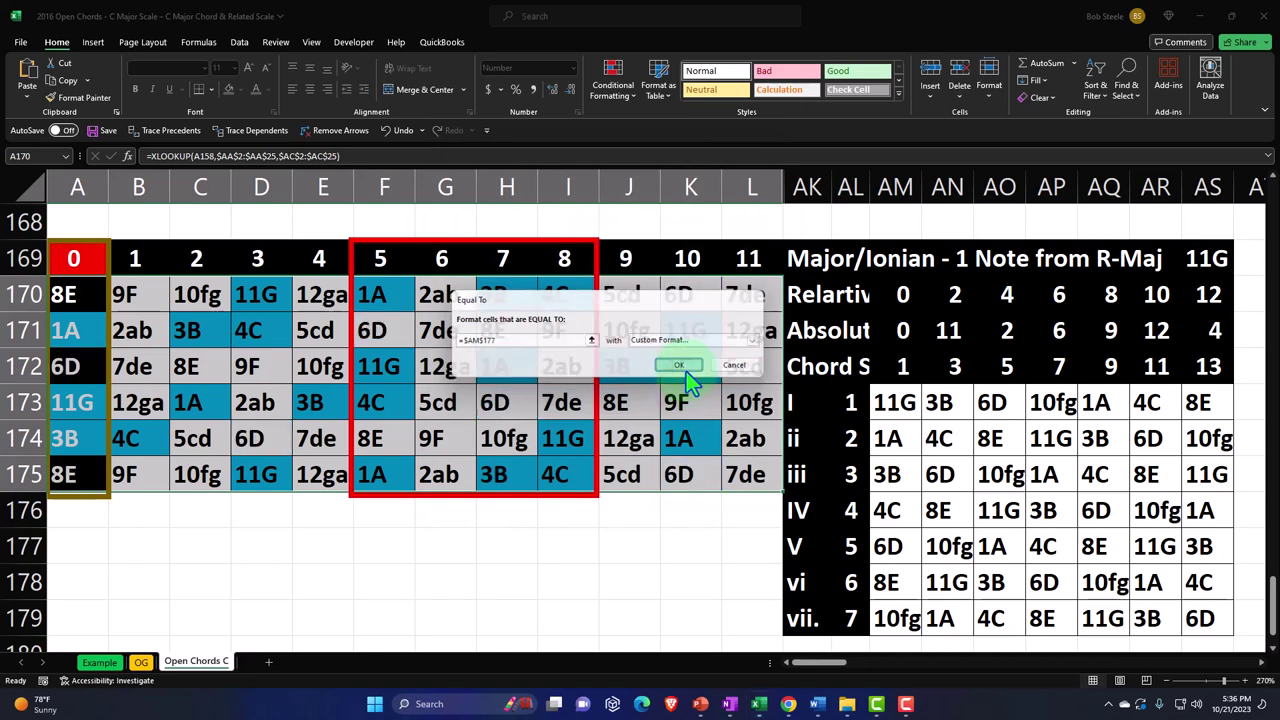
click(686, 371)
Add an Equal To conditional formatting rule on A170:L175 that fills cells matching $AM$178 with light blue.
click(612, 100)
mouse_move(650, 123)
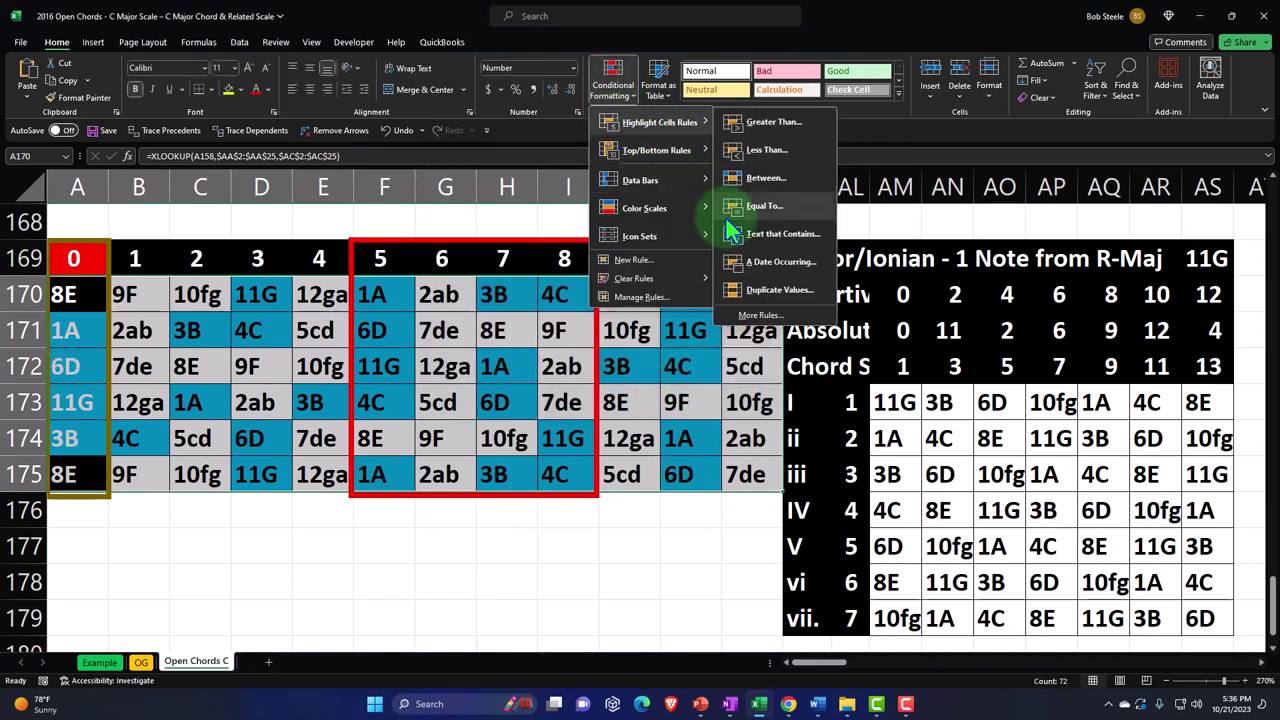
click(745, 222)
click(886, 582)
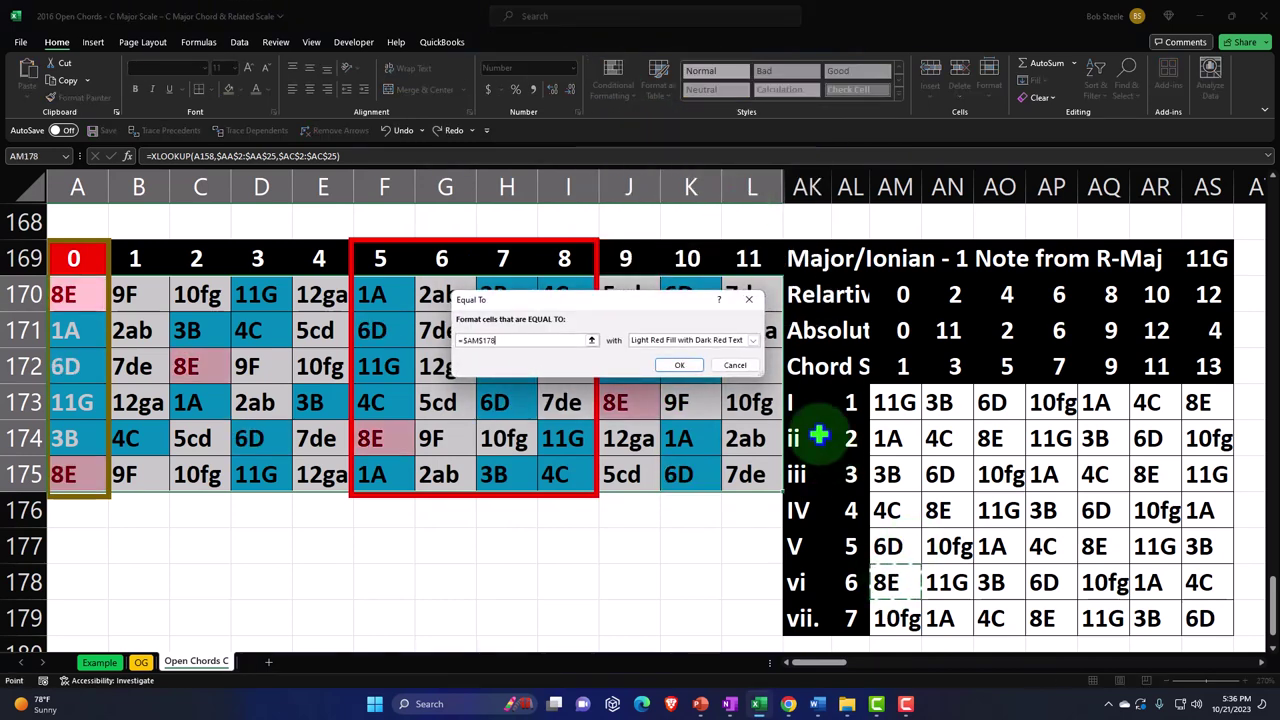
click(752, 340)
click(705, 405)
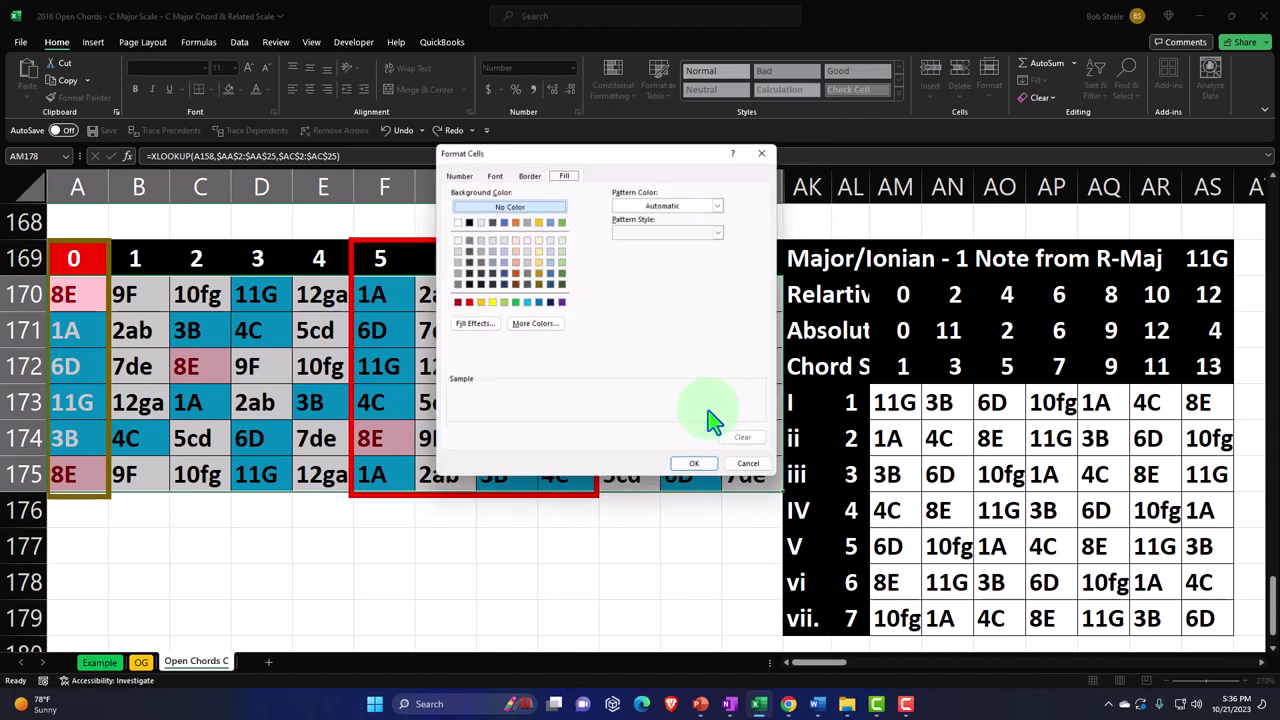
click(525, 302)
click(698, 469)
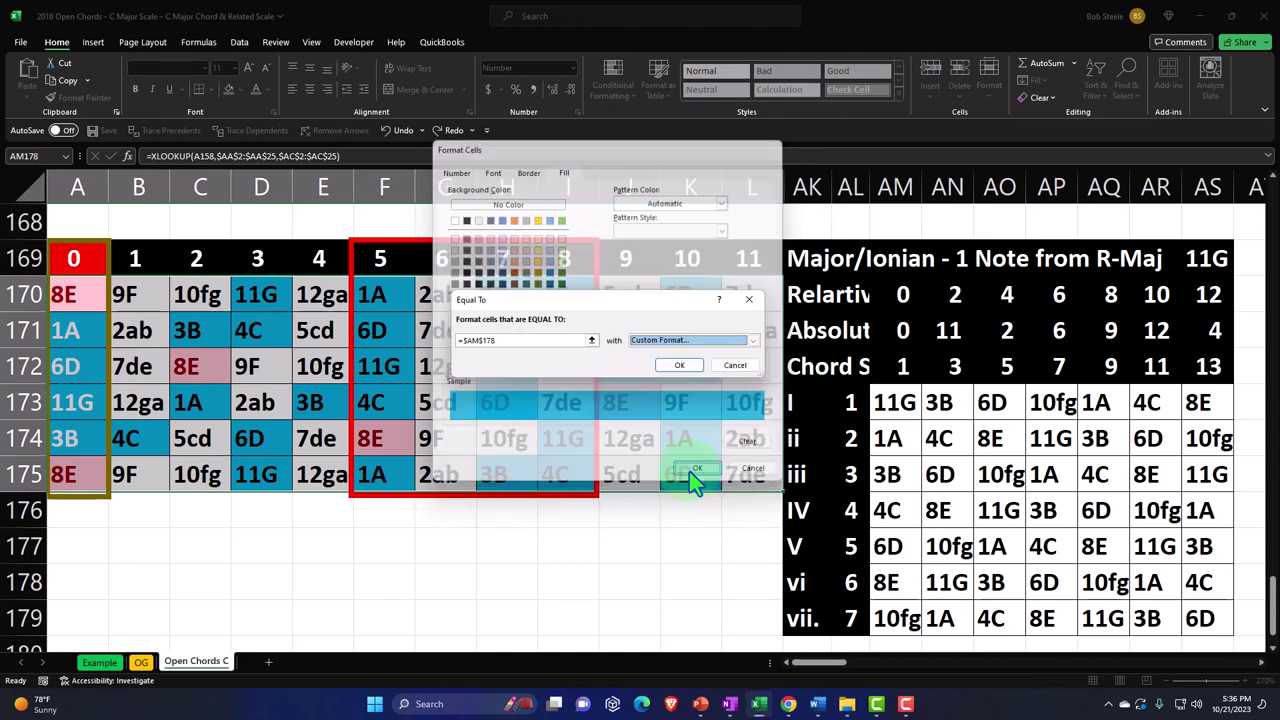
click(684, 363)
Add an Equal To conditional formatting rule on A170:L175 that fills cells matching $AM$179 with light blue.
click(612, 82)
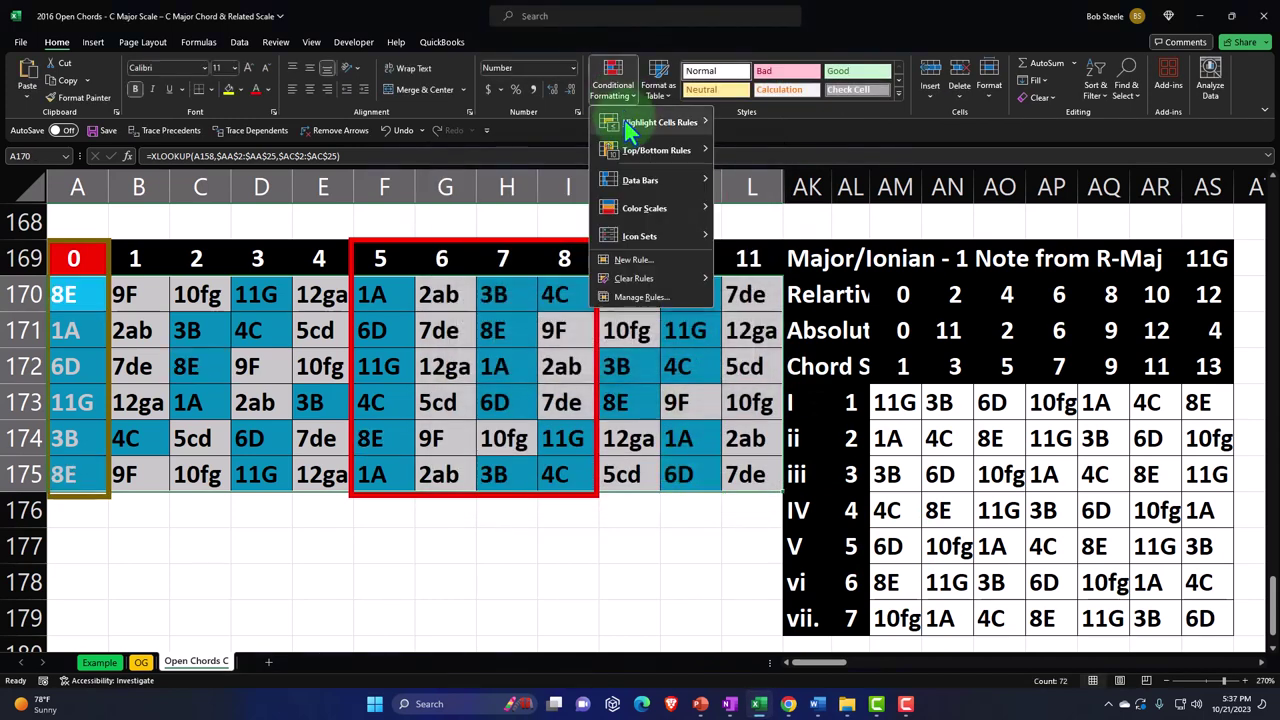
mouse_move(660, 122)
click(756, 207)
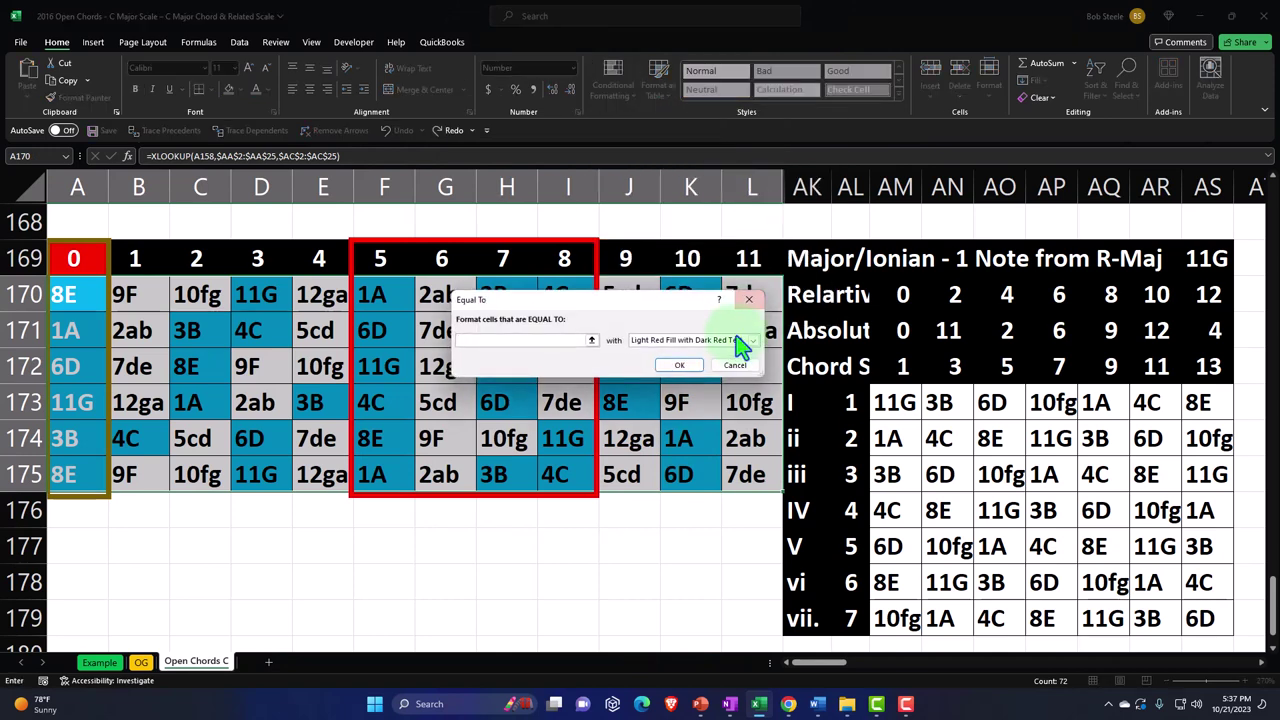
click(897, 618)
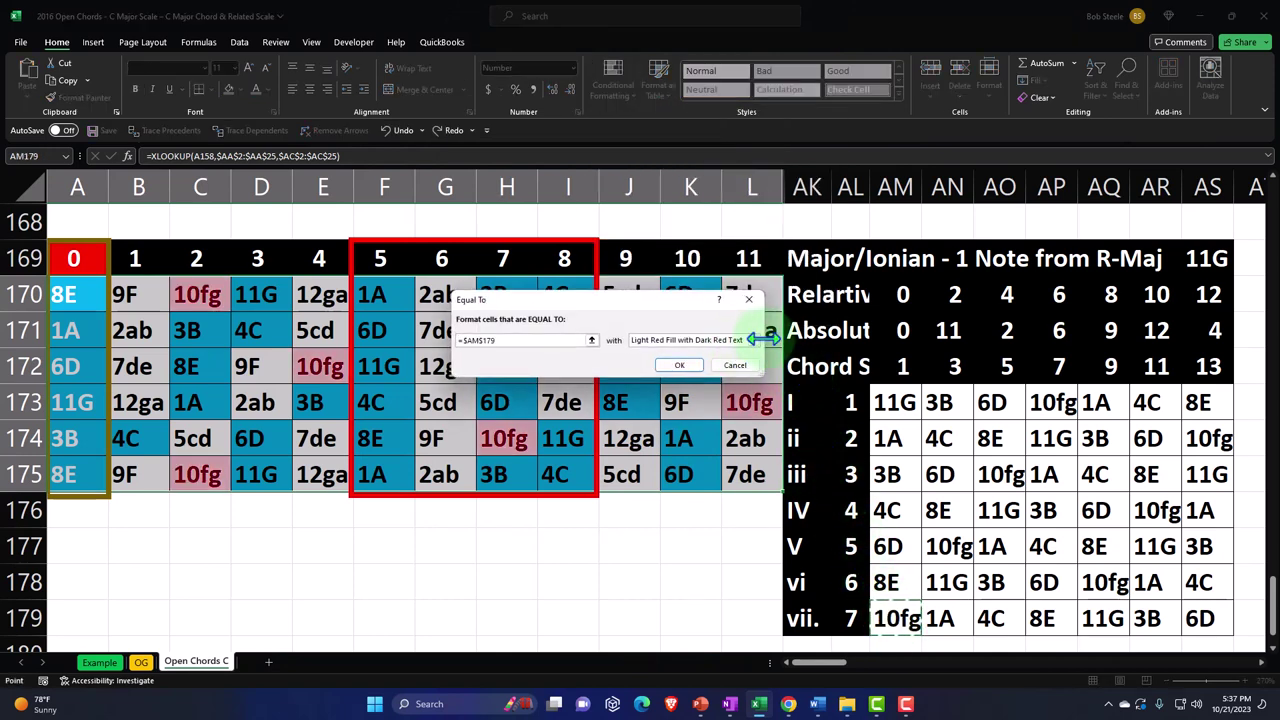
click(752, 340)
click(706, 405)
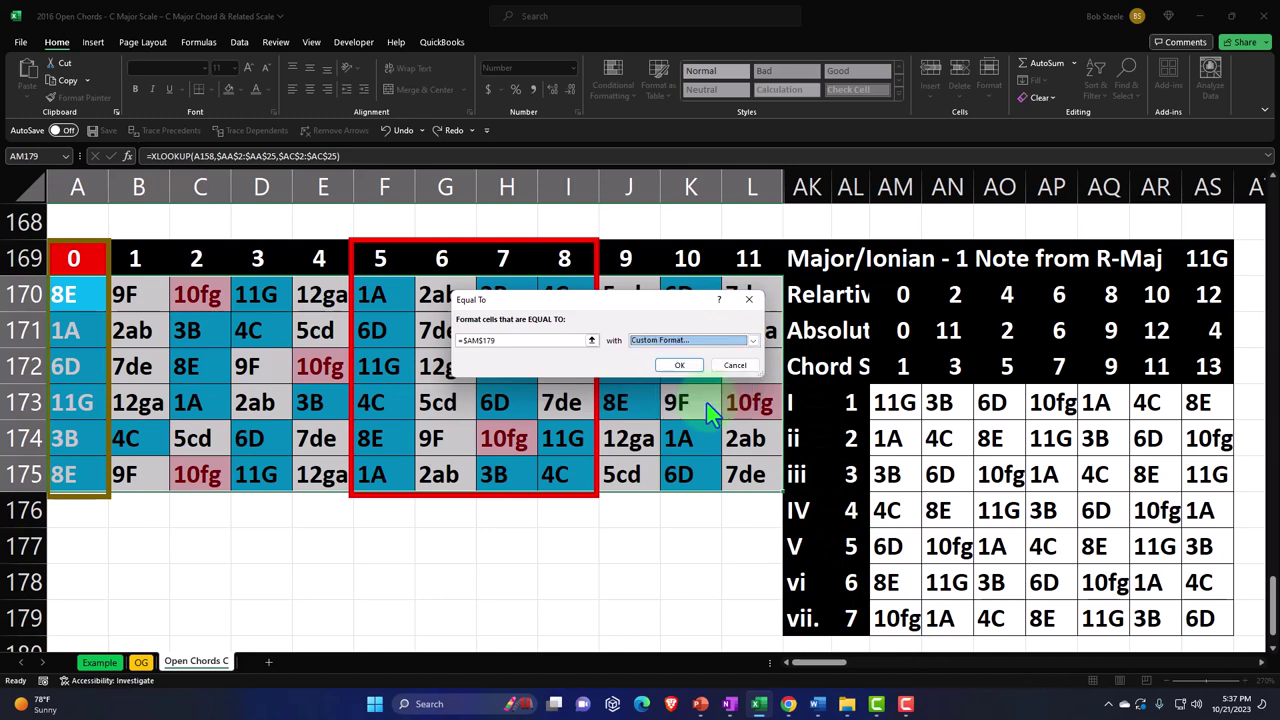
click(525, 302)
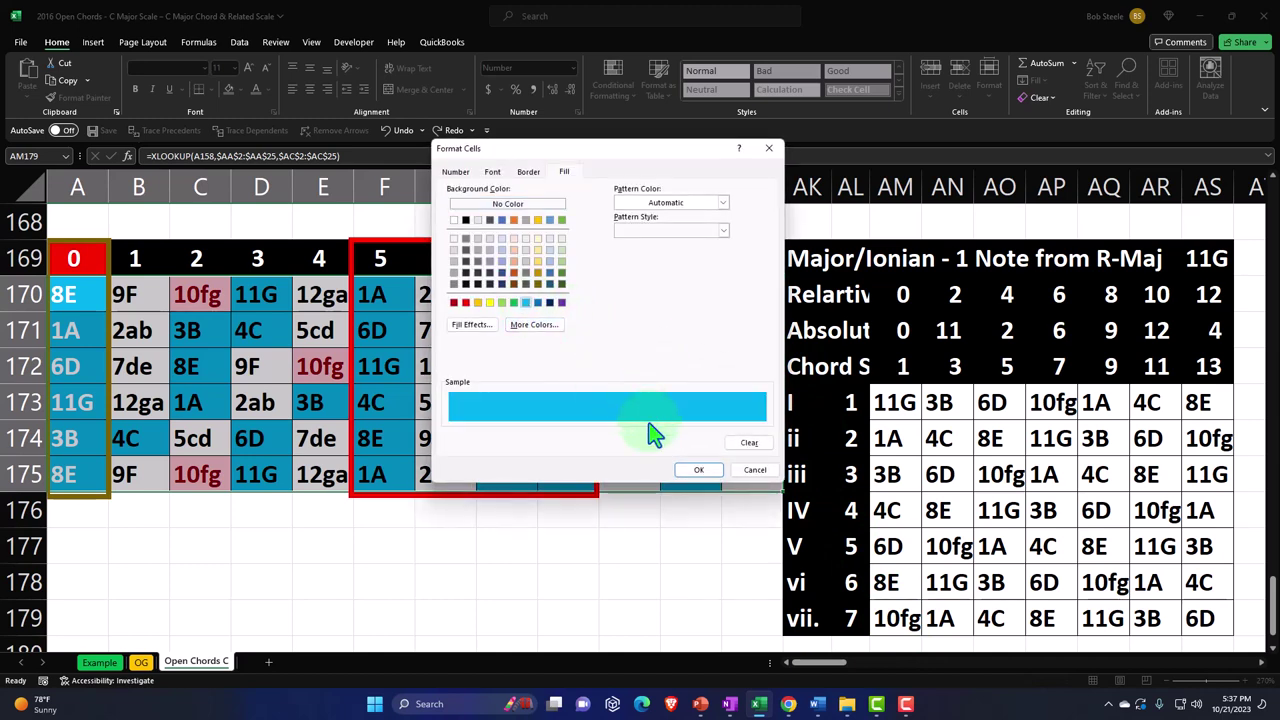
click(698, 469)
click(680, 367)
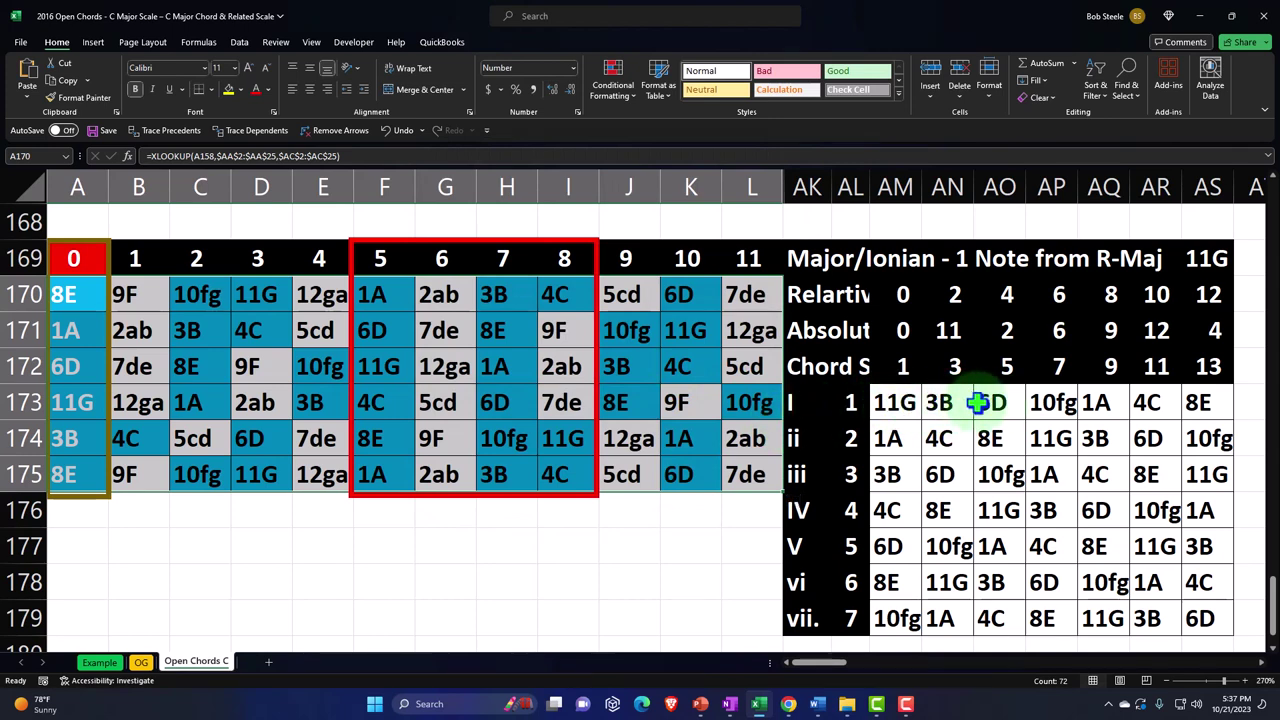
Add an Equal To rule on A170:L175 that formats cells matching the chord root $AM$173 with Green Fill with Dark Green Text.
click(613, 80)
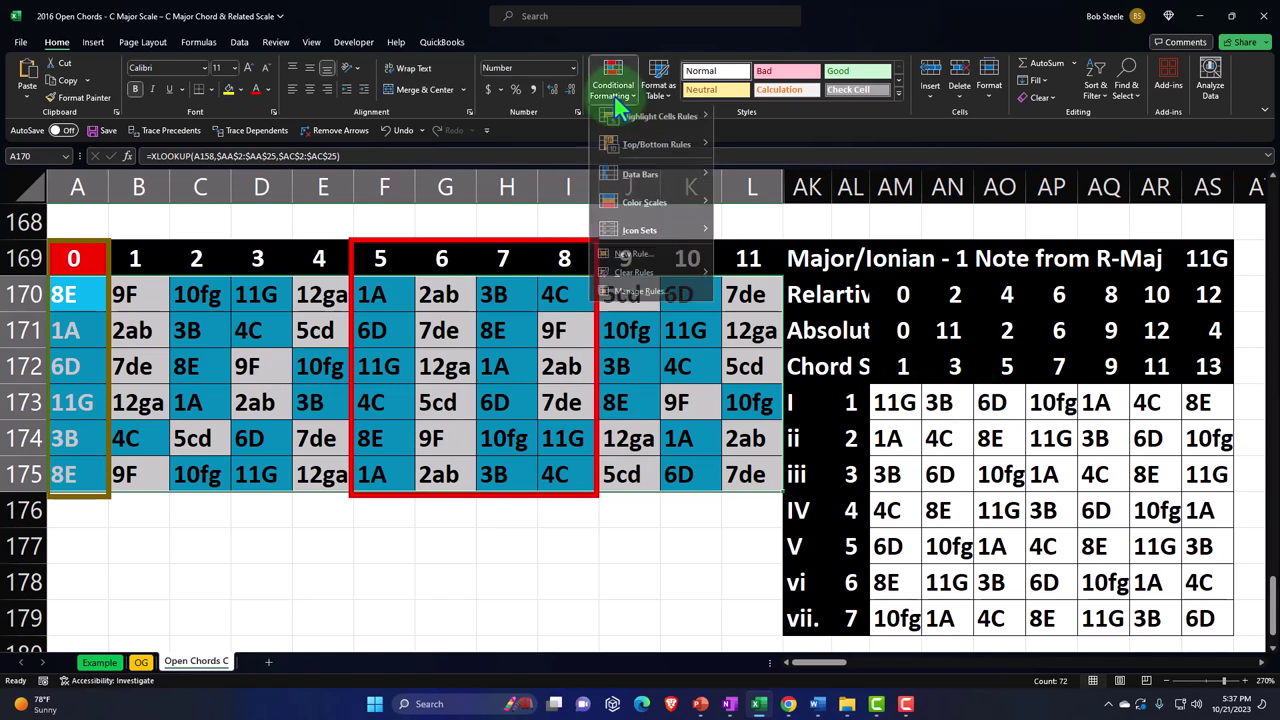
mouse_move(700, 123)
click(762, 205)
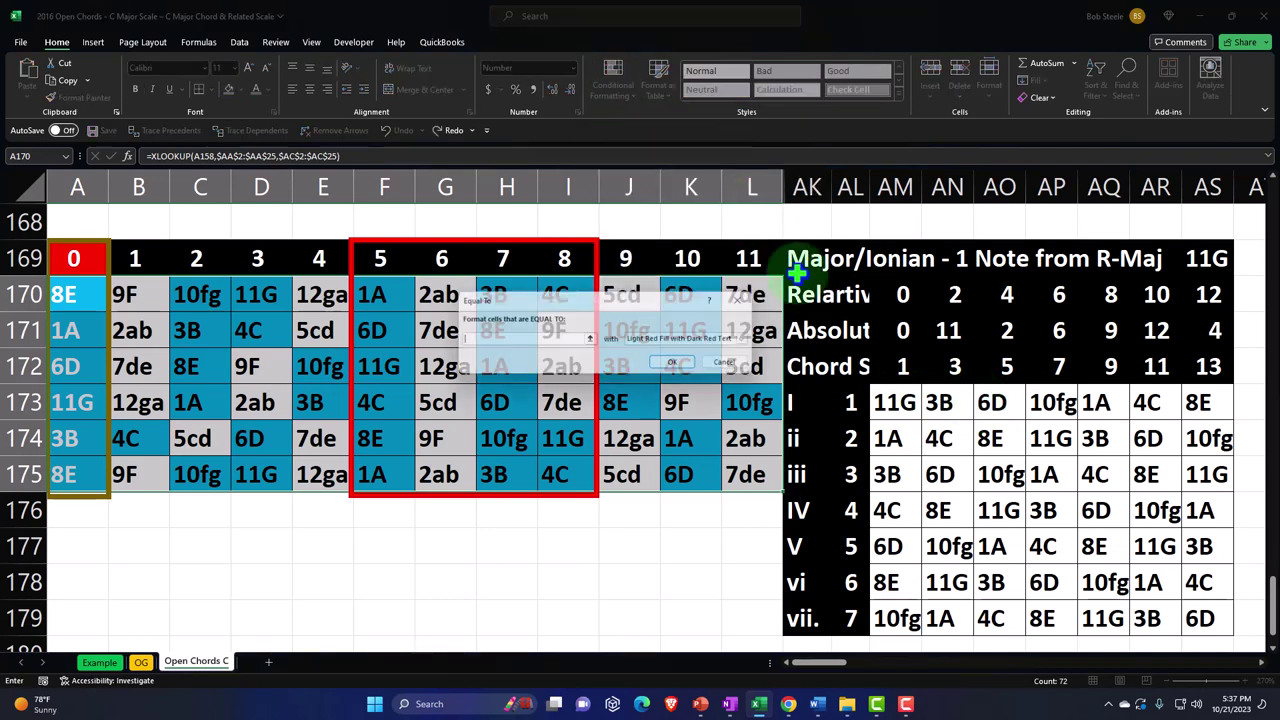
click(894, 402)
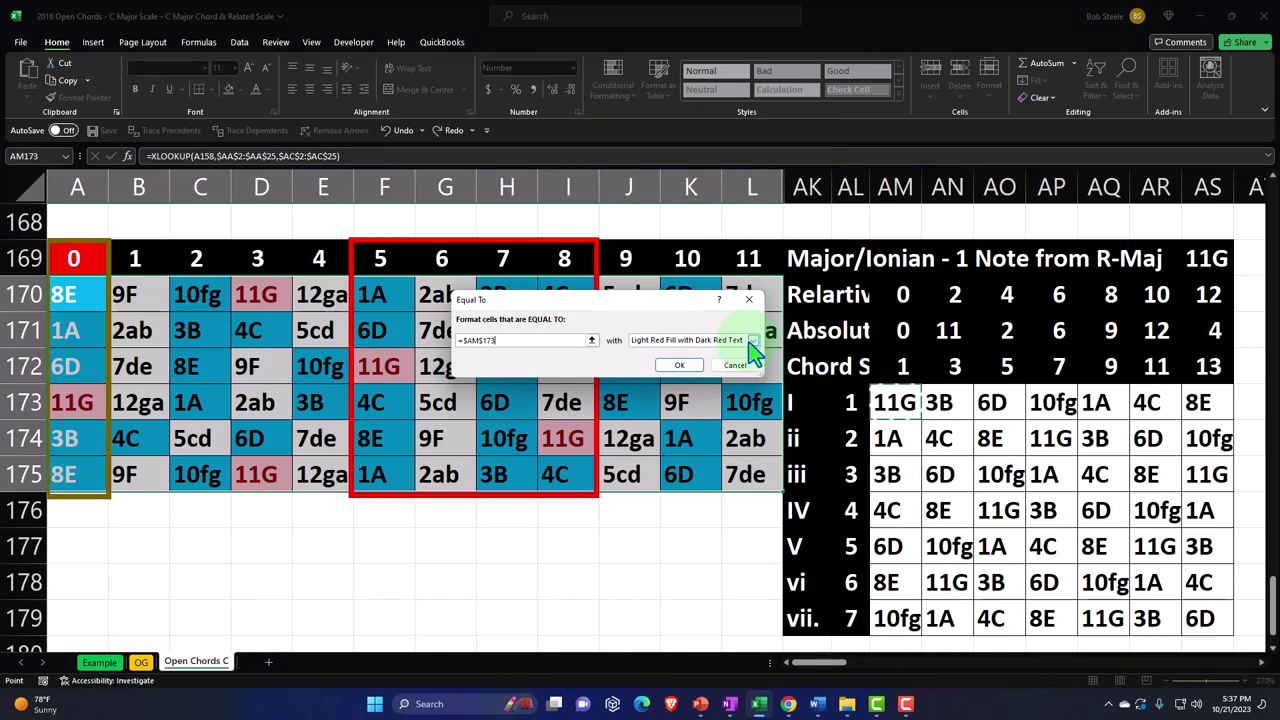
click(752, 340)
click(733, 372)
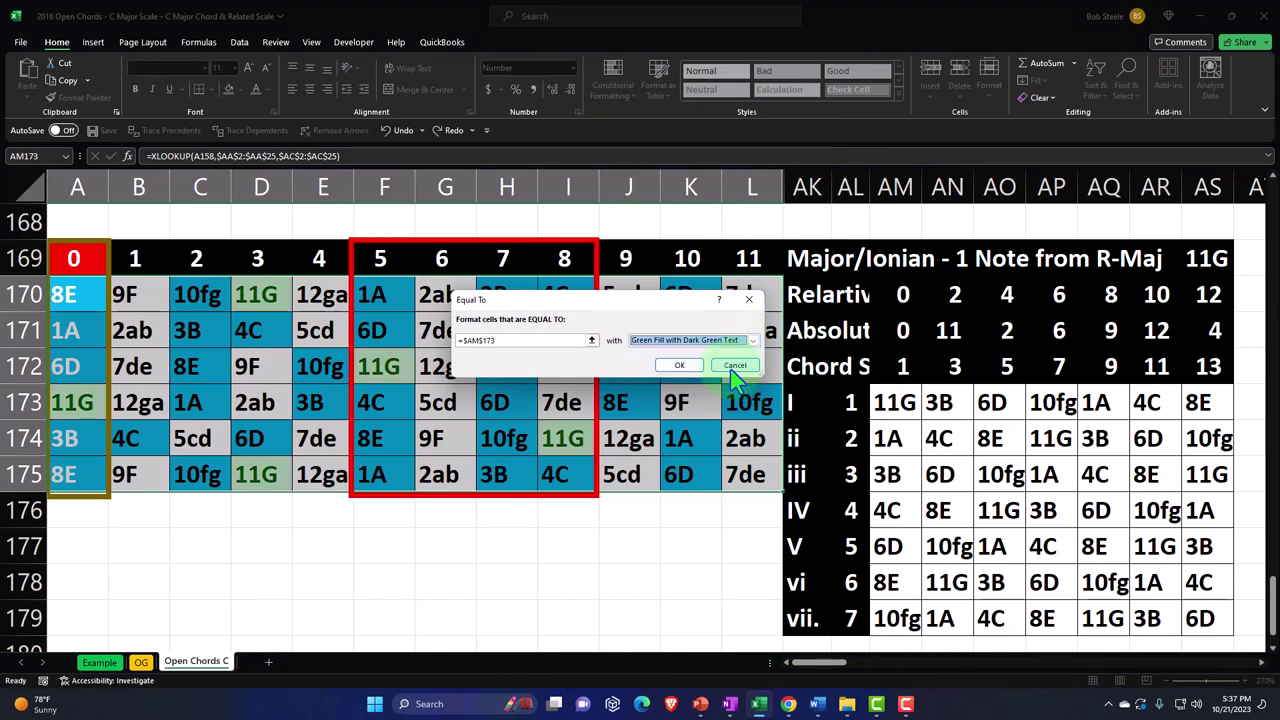
key(Return)
Add an Equal To rule on A170:L175 that formats cells matching the chord third $AN$173 with Light Red Fill with Dark Red Text.
click(613, 80)
mouse_move(660, 122)
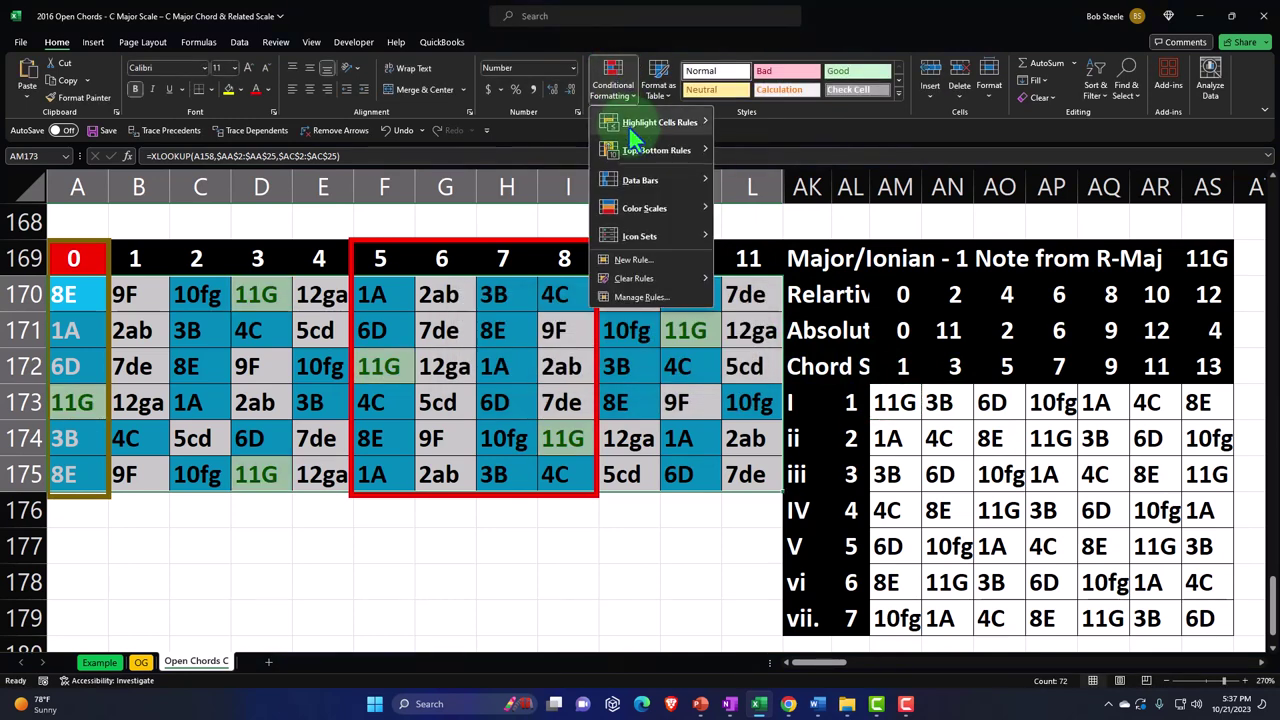
click(764, 205)
click(938, 402)
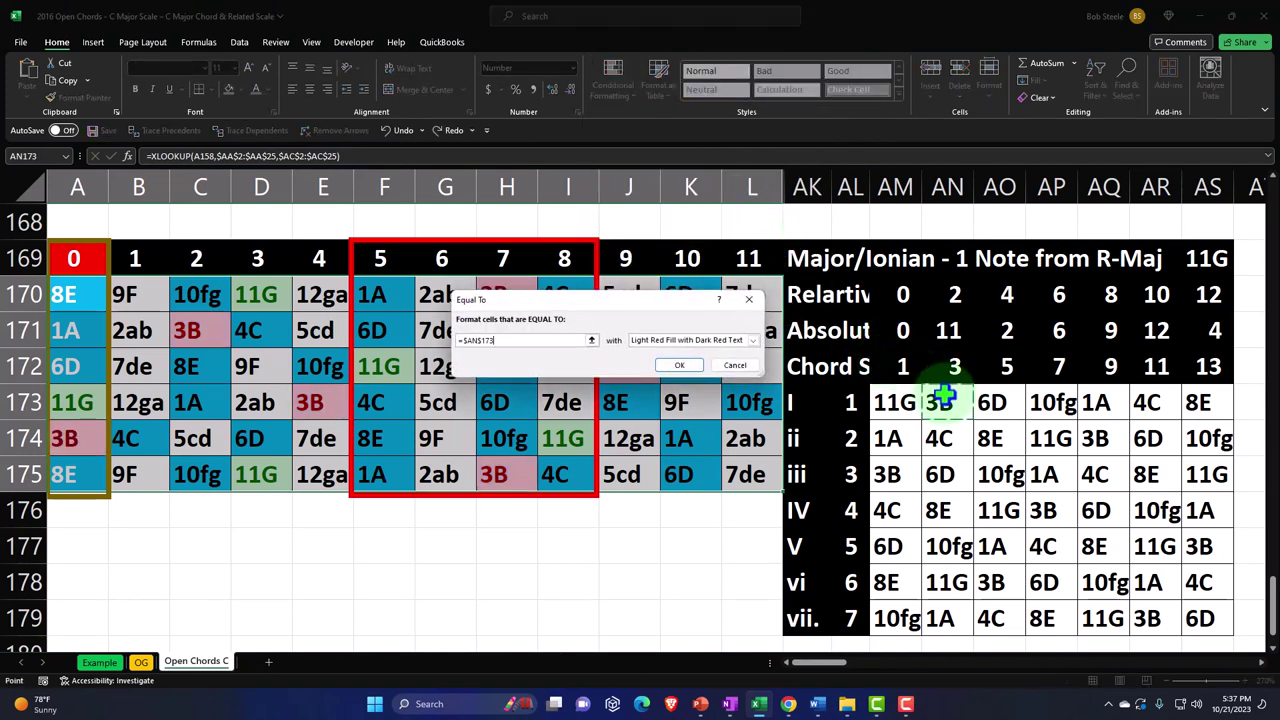
click(695, 368)
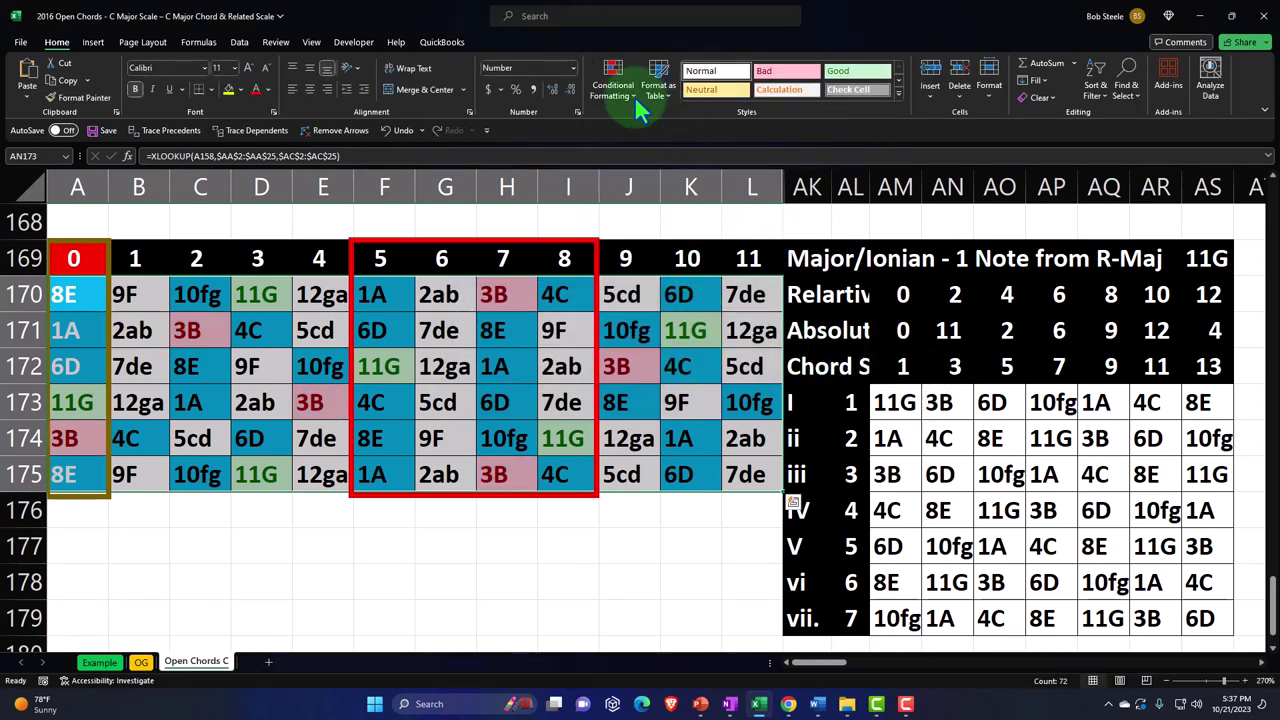
Add an Equal To rule on A170:L175 that formats cells matching the chord fifth $AO$173 with Yellow Fill with Dark Yellow Text.
click(622, 94)
mouse_move(615, 120)
click(764, 205)
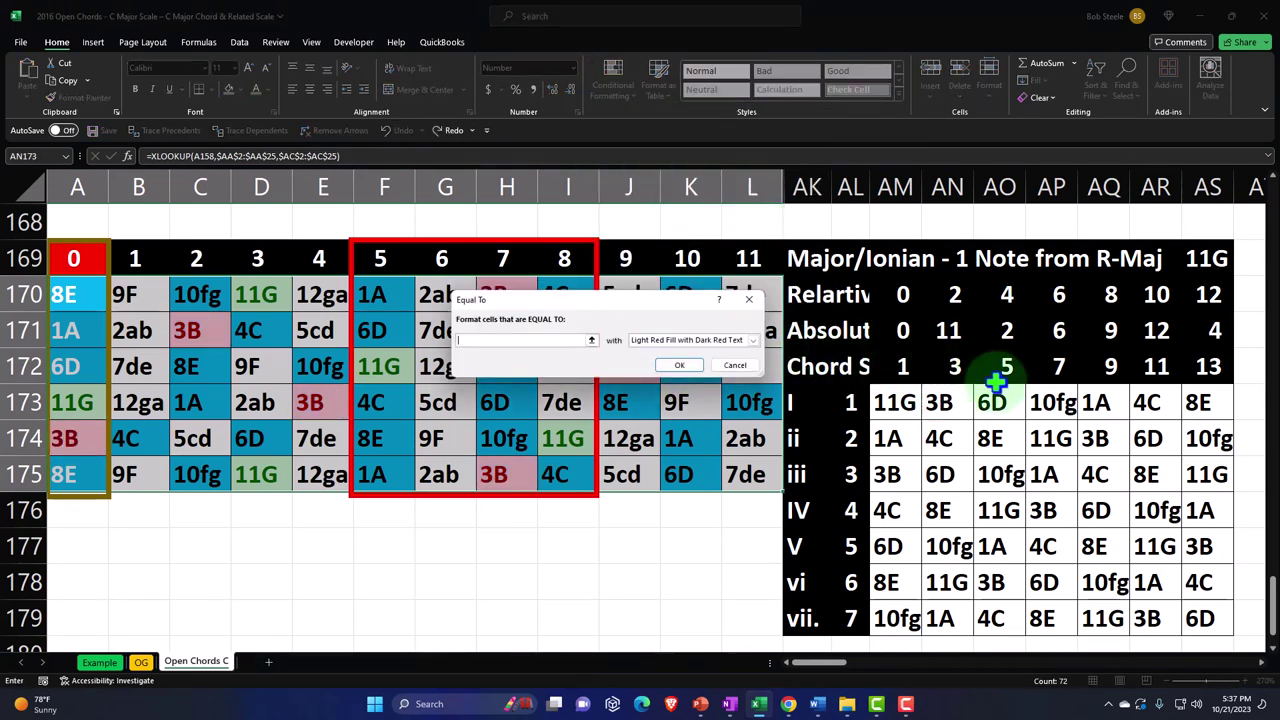
click(993, 401)
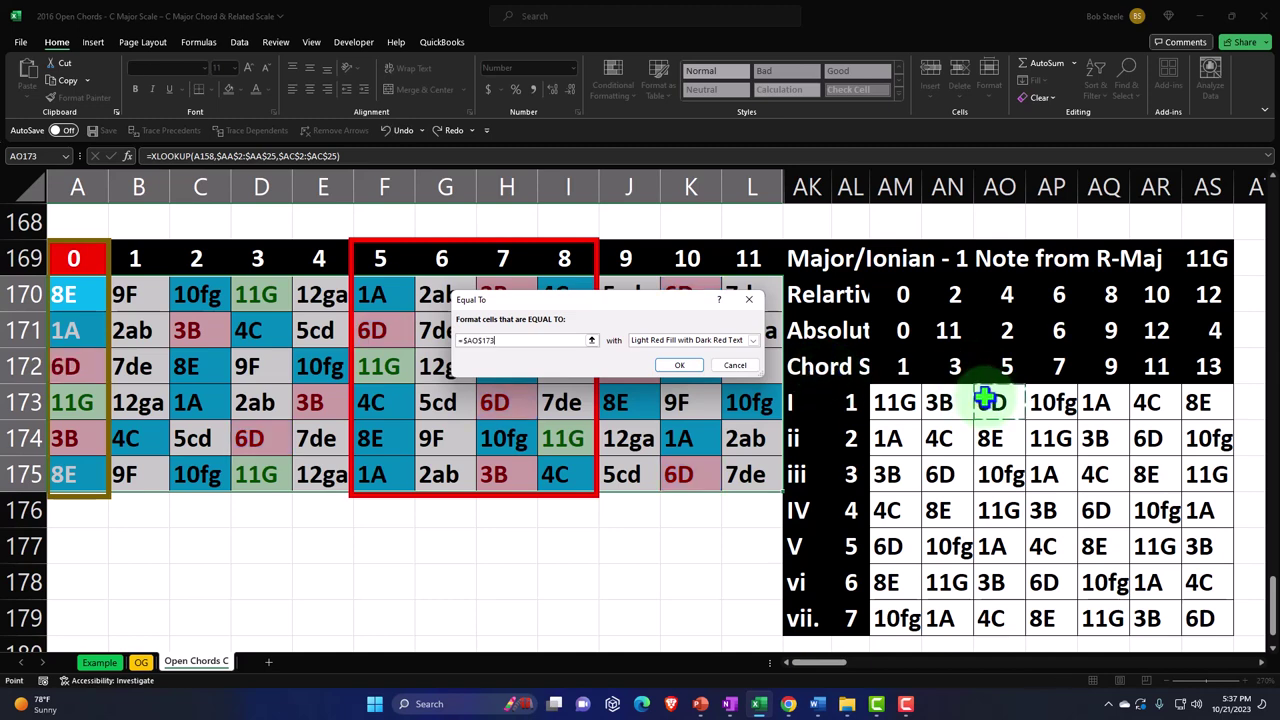
click(754, 341)
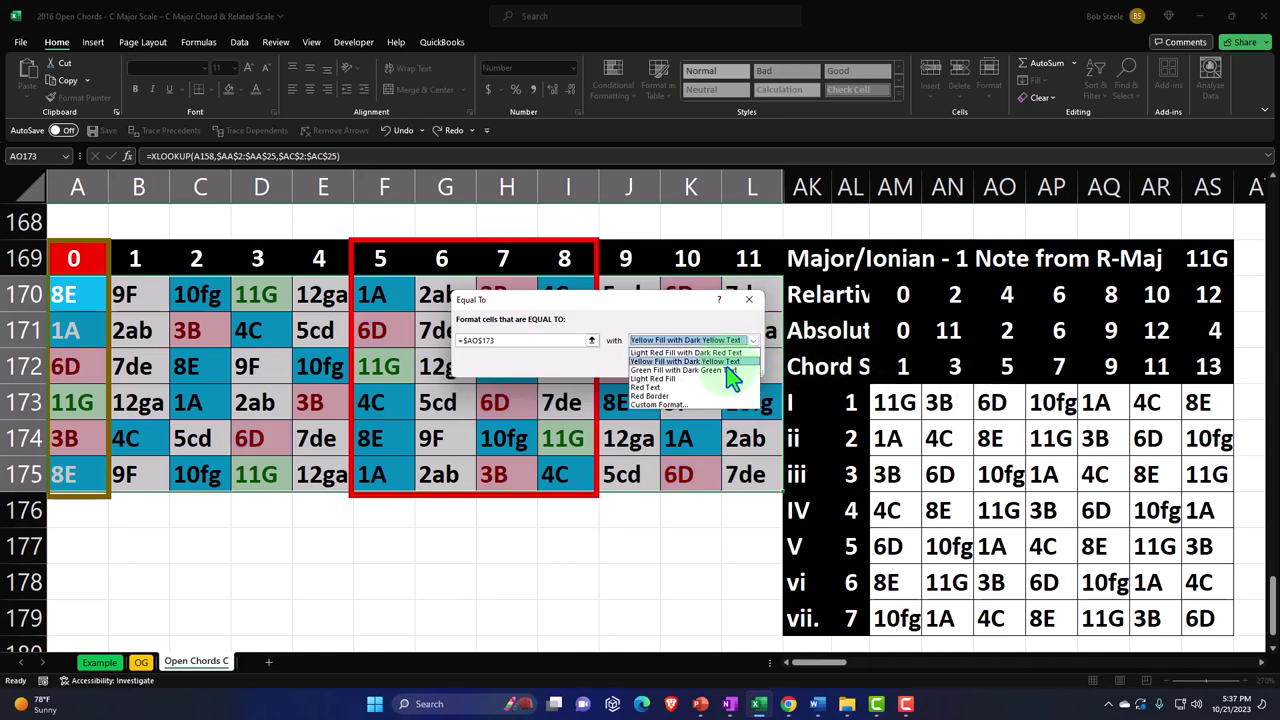
click(728, 362)
click(703, 370)
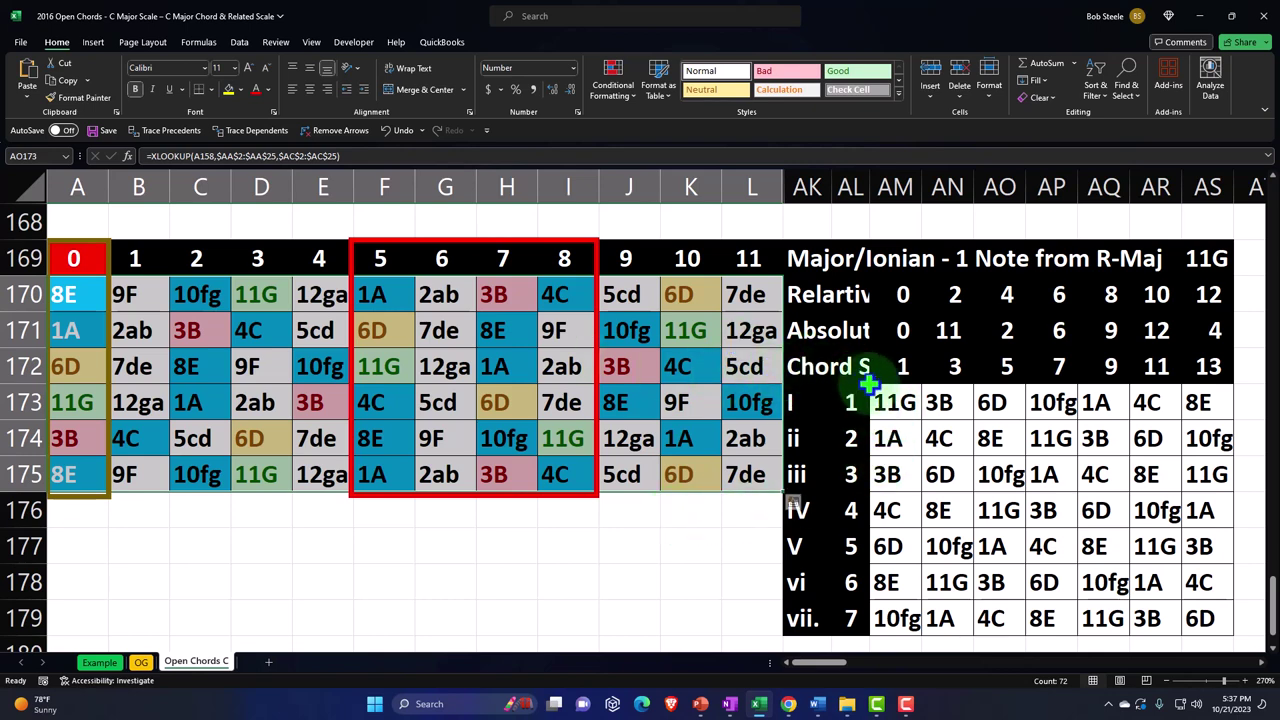
Copy the green, light red and yellow note formatting from the root-G fretboard grid onto AM173, AN173 and AO173 respectively.
click(686, 328)
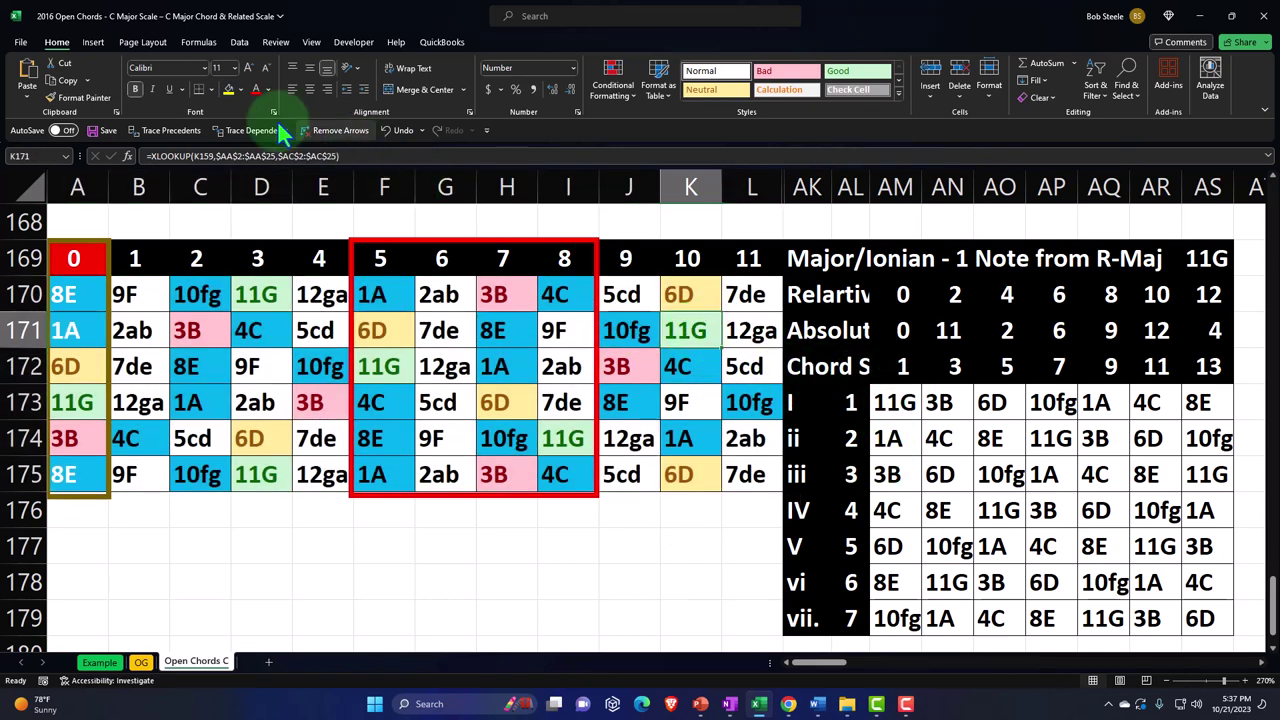
double_click(75, 97)
click(893, 400)
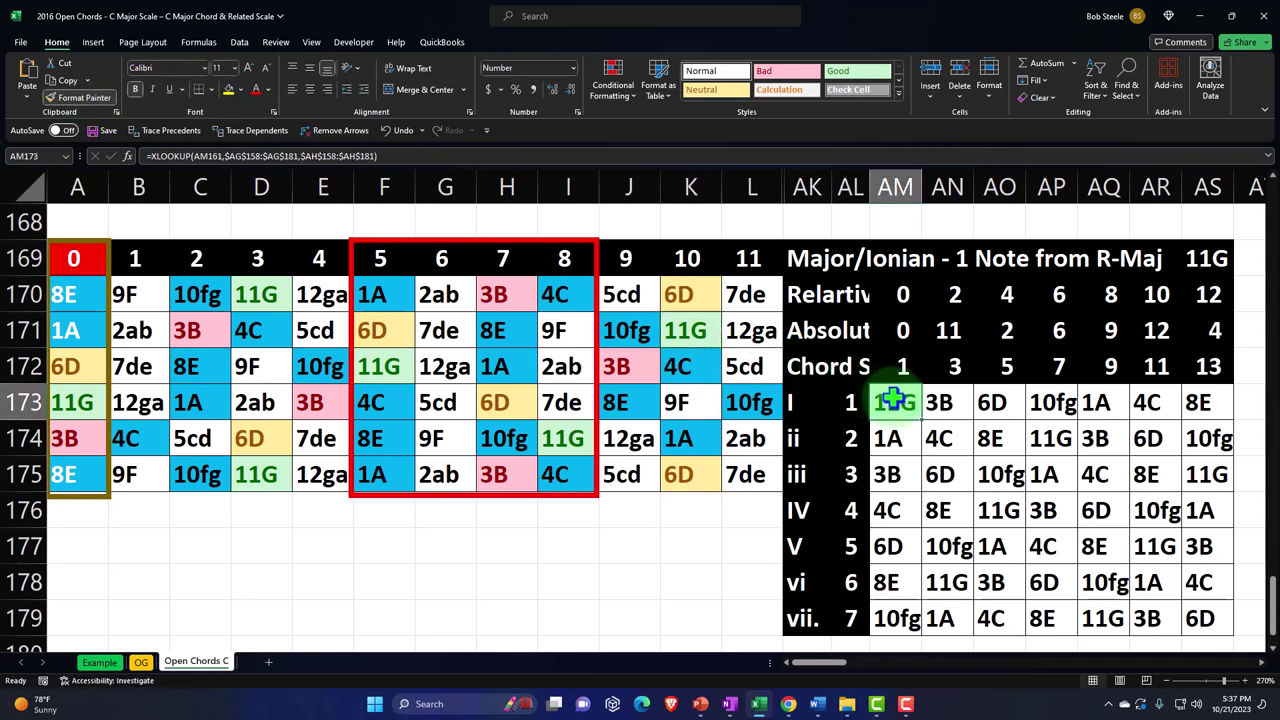
click(507, 294)
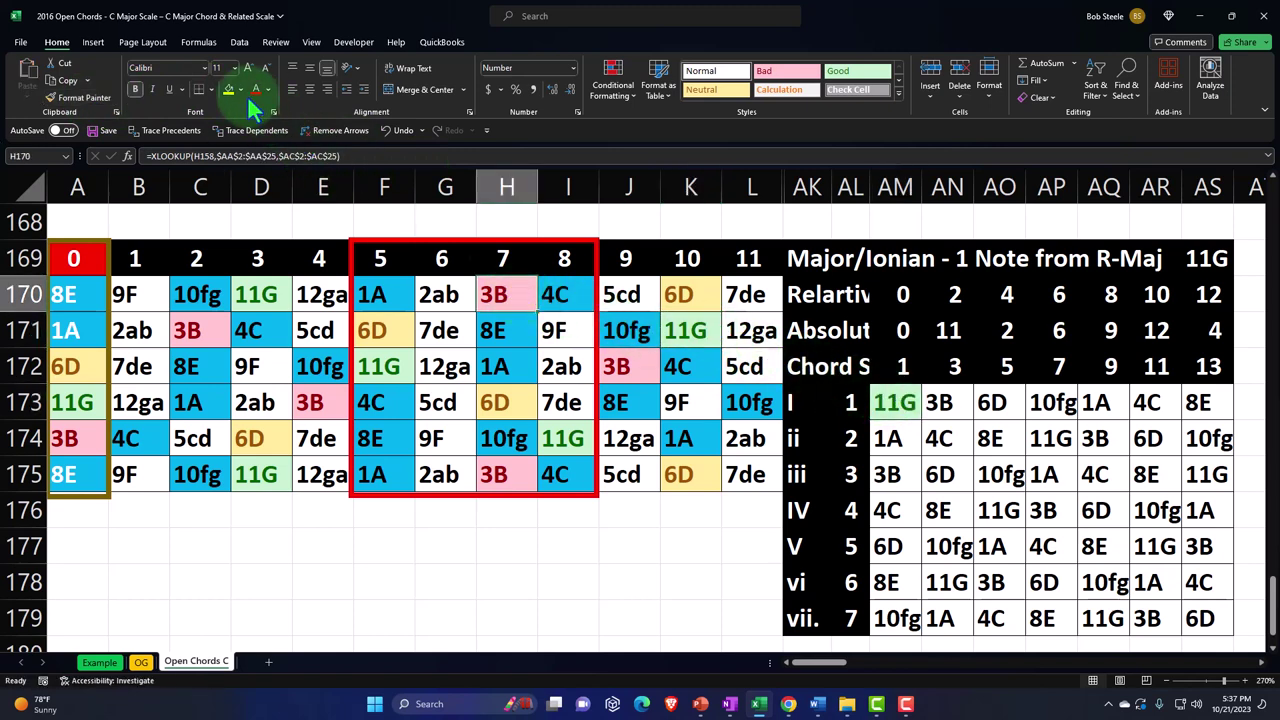
click(80, 97)
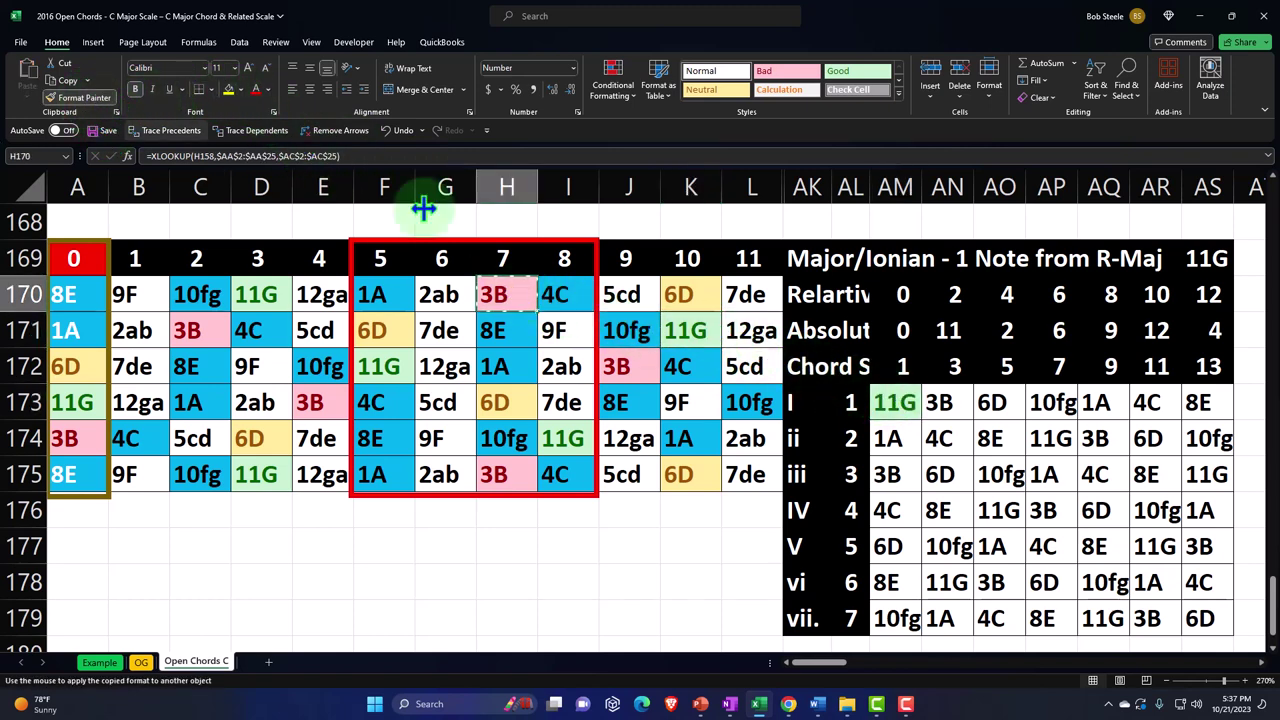
click(939, 400)
click(680, 292)
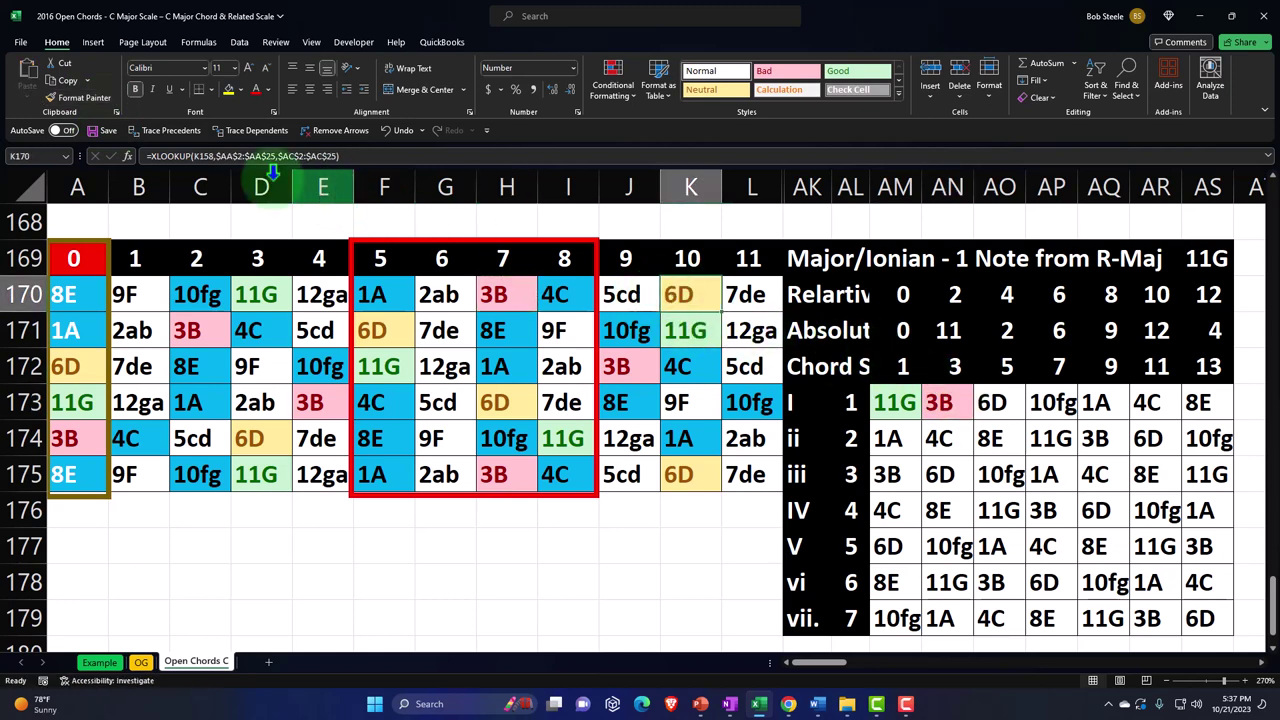
click(80, 97)
click(1003, 403)
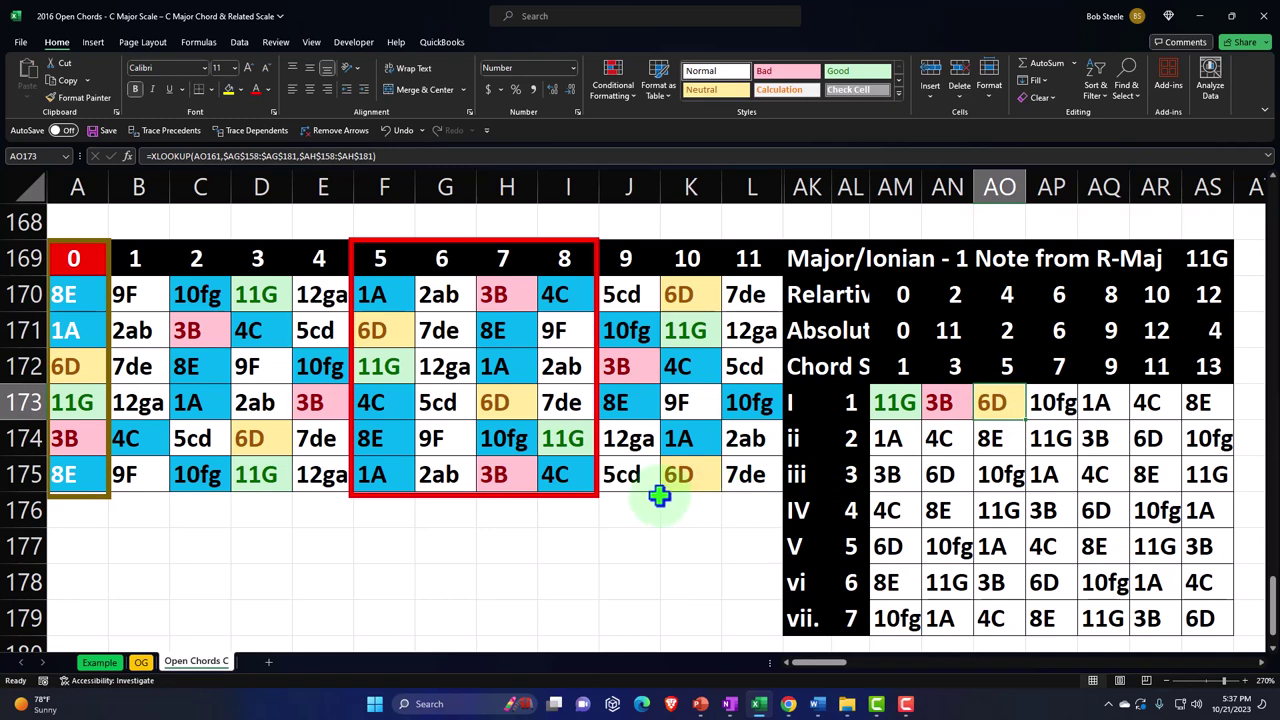
Move the large red position frame on the root-G fretboard over frets 7 to 10.
drag(535, 494, 656, 492)
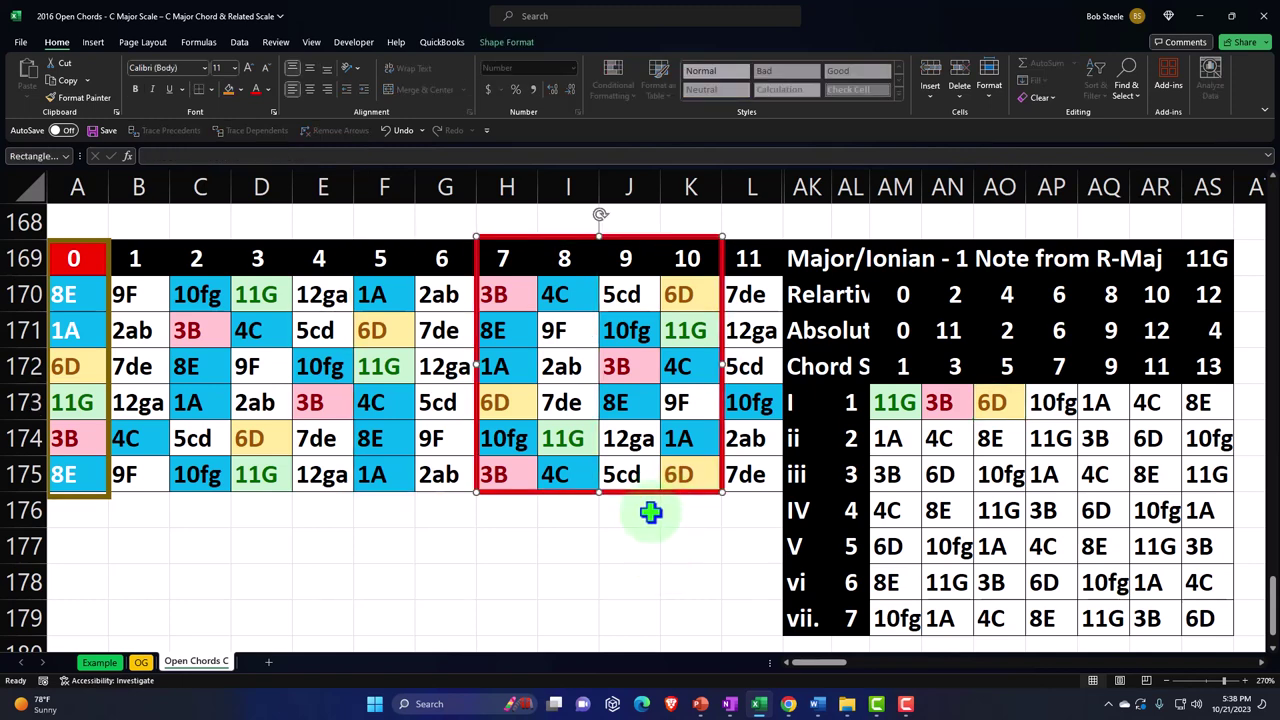
Hide rows 72 through 168 to bring the root-G table directly below the C major table.
scroll(215, 482, up, 9)
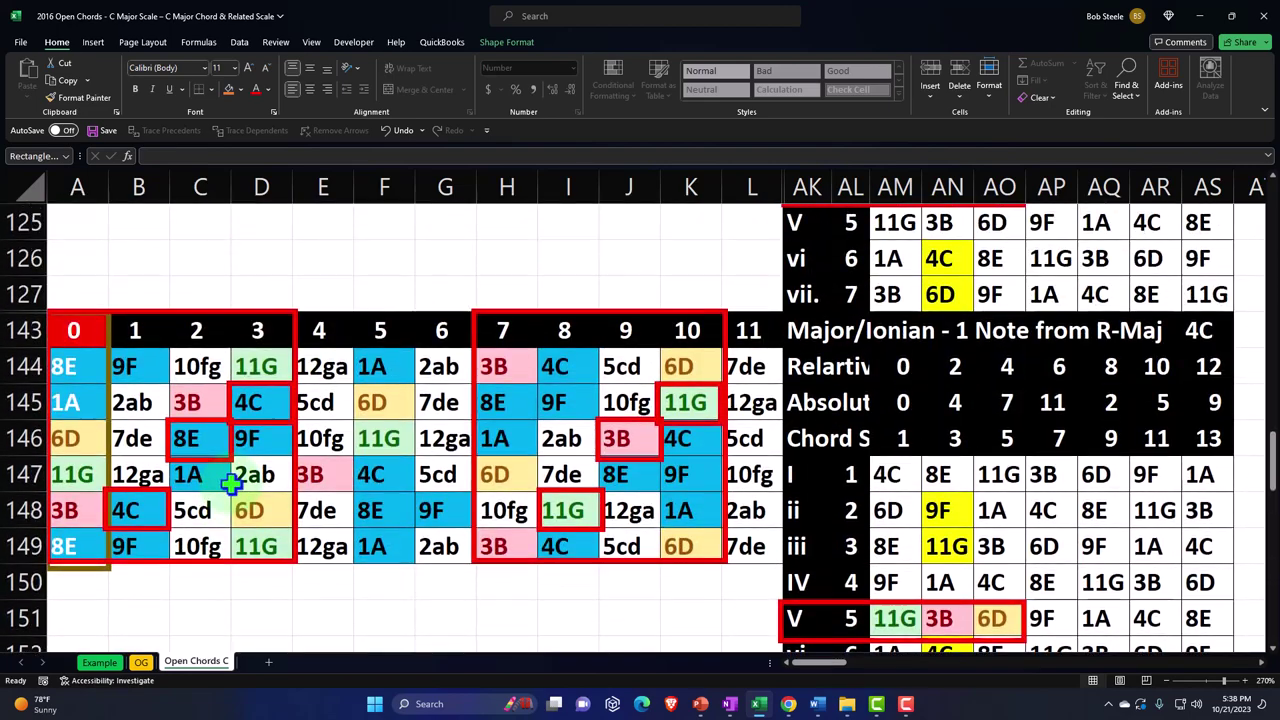
scroll(230, 484, up, 6)
scroll(230, 484, up, 10)
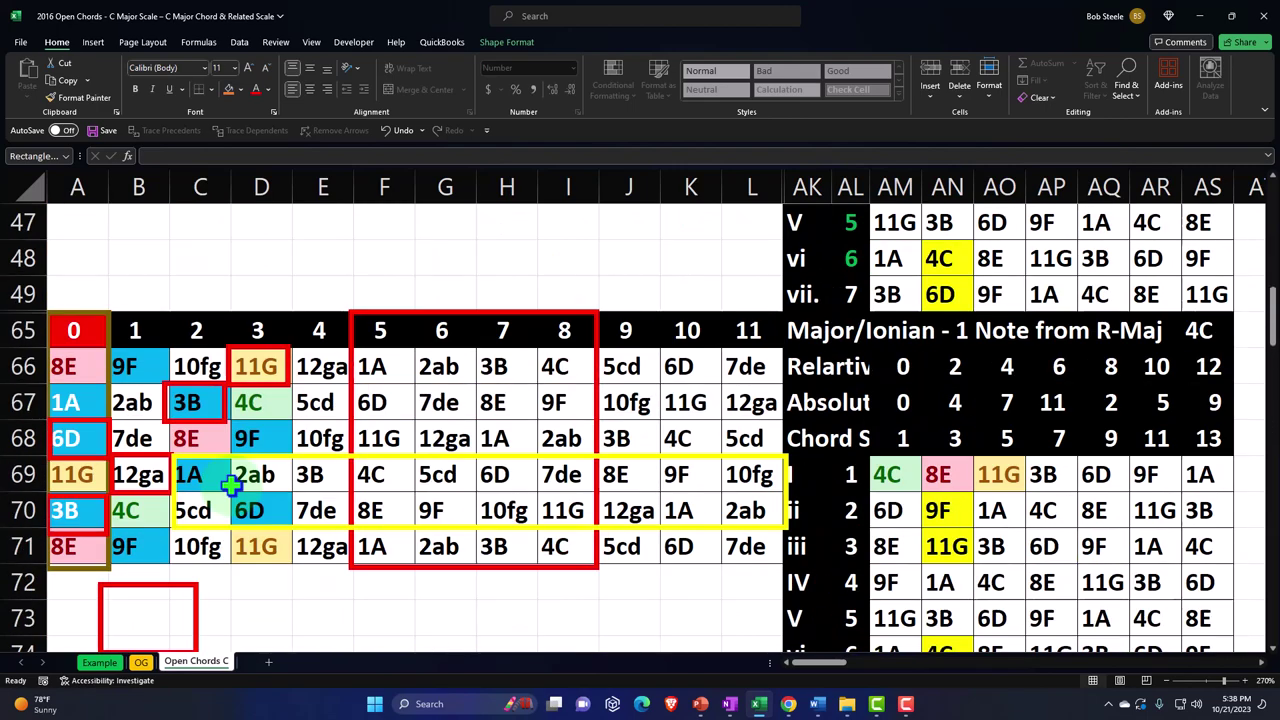
scroll(232, 486, down, 6)
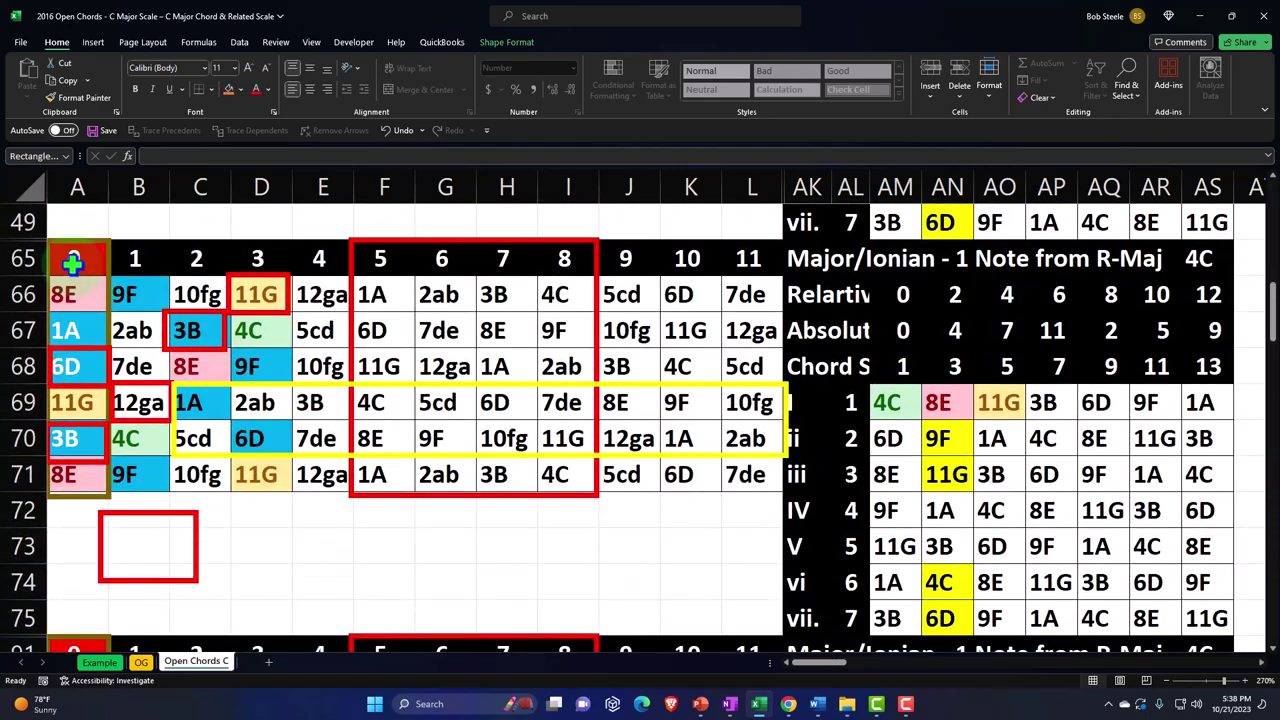
drag(70, 255, 252, 466)
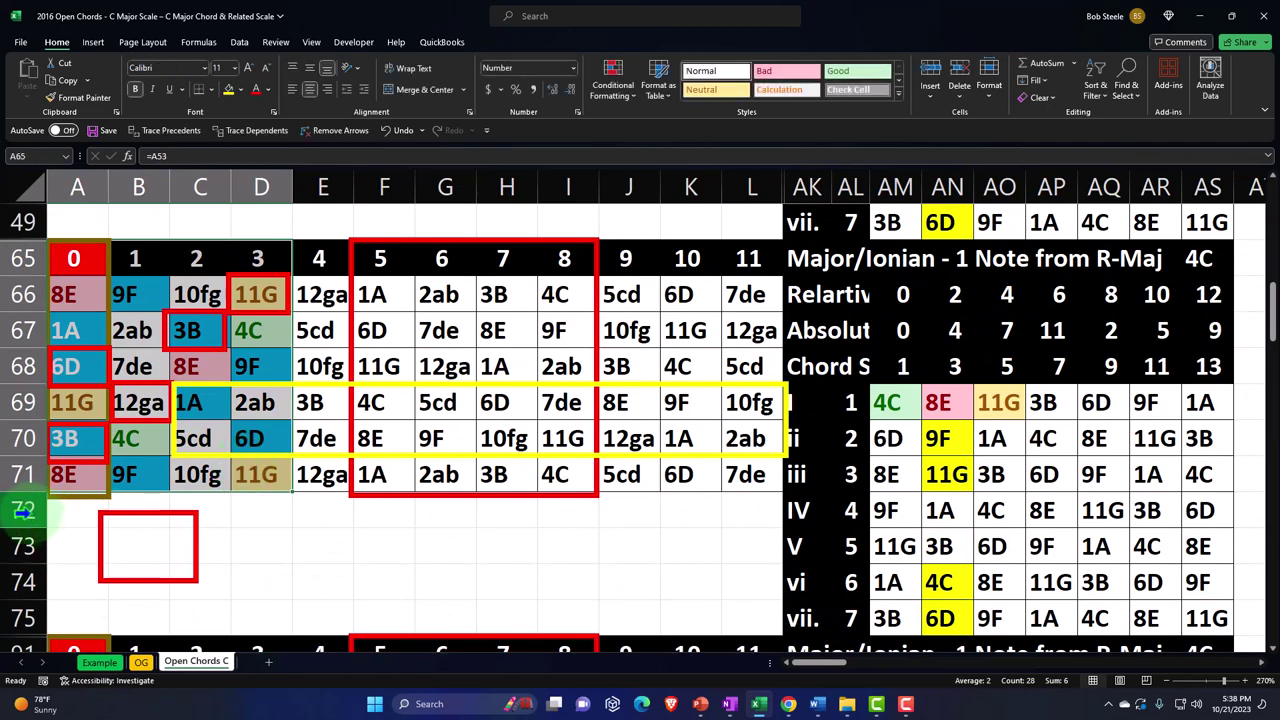
drag(25, 514, 100, 331)
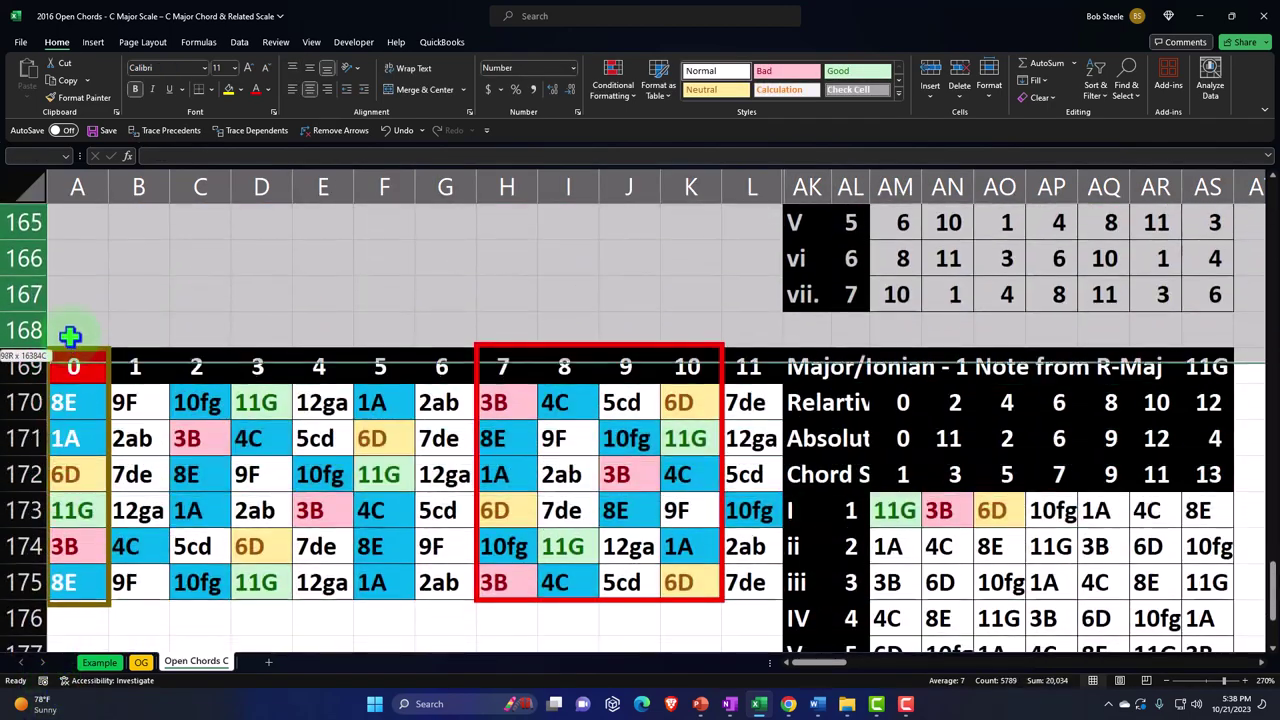
right_click(97, 318)
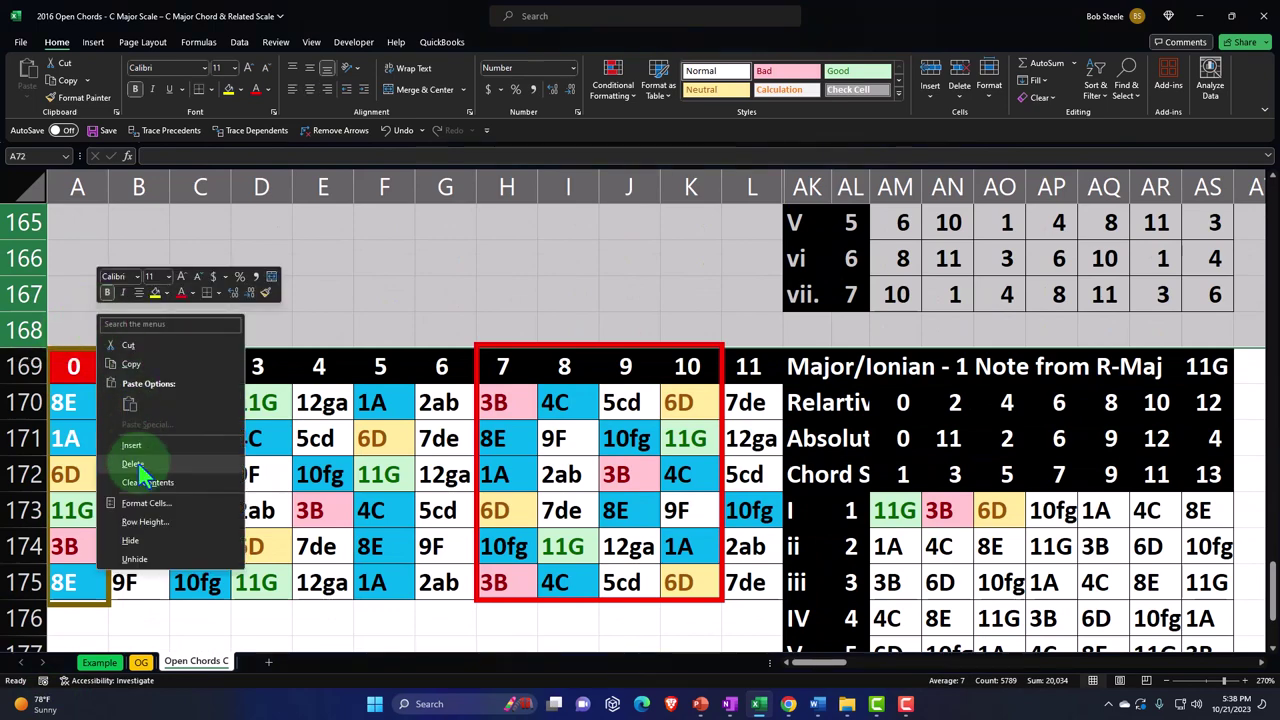
click(131, 540)
click(265, 495)
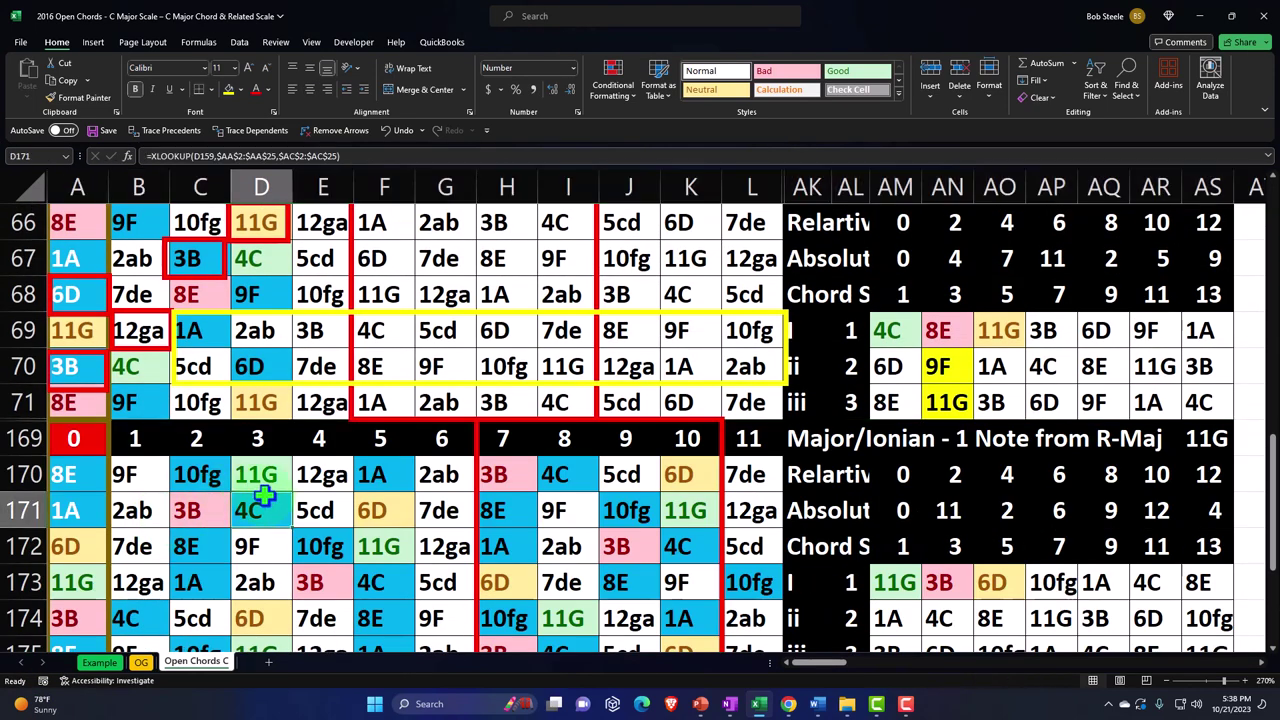
scroll(265, 495, down, 3)
scroll(251, 491, up, 2)
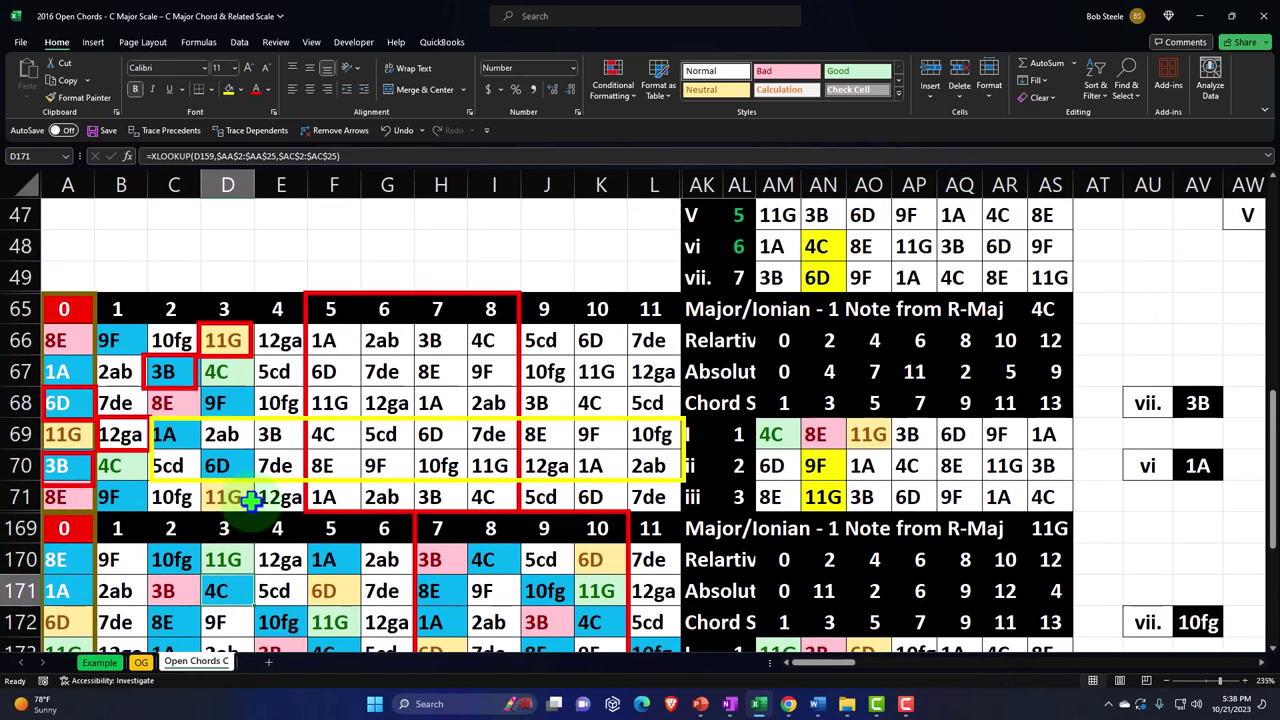
scroll(251, 491, down, 2)
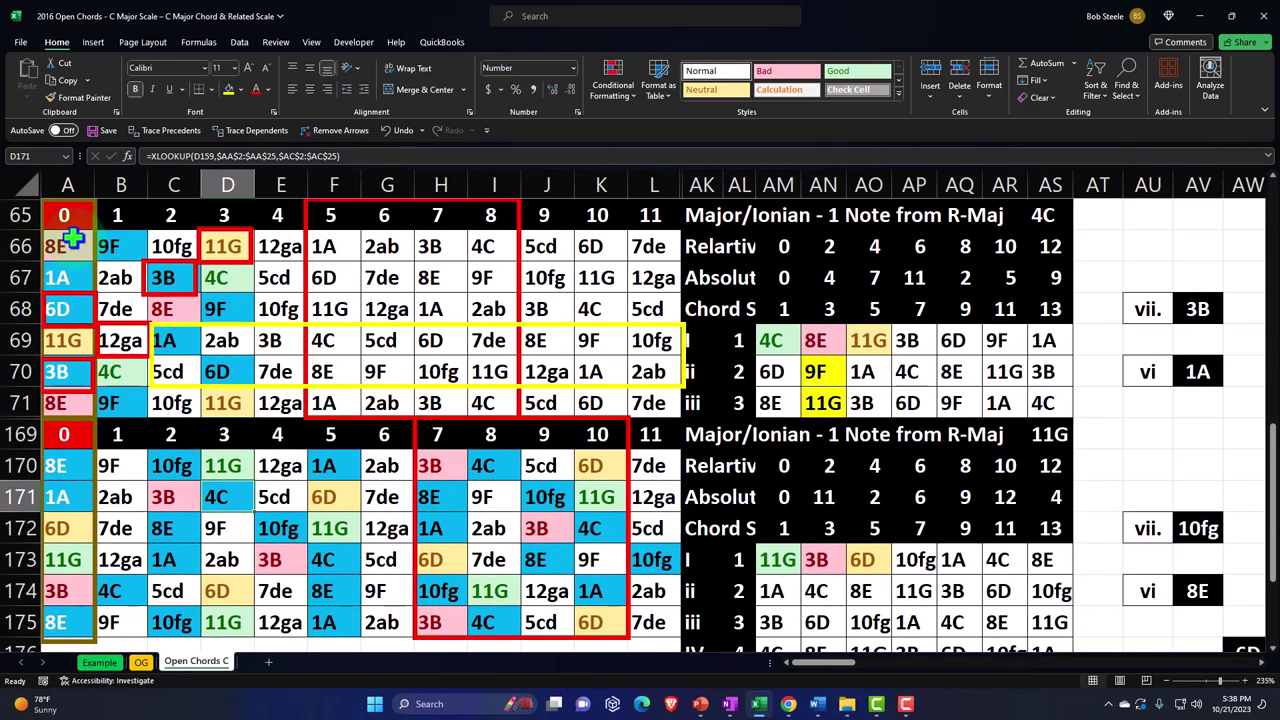
drag(70, 246, 228, 392)
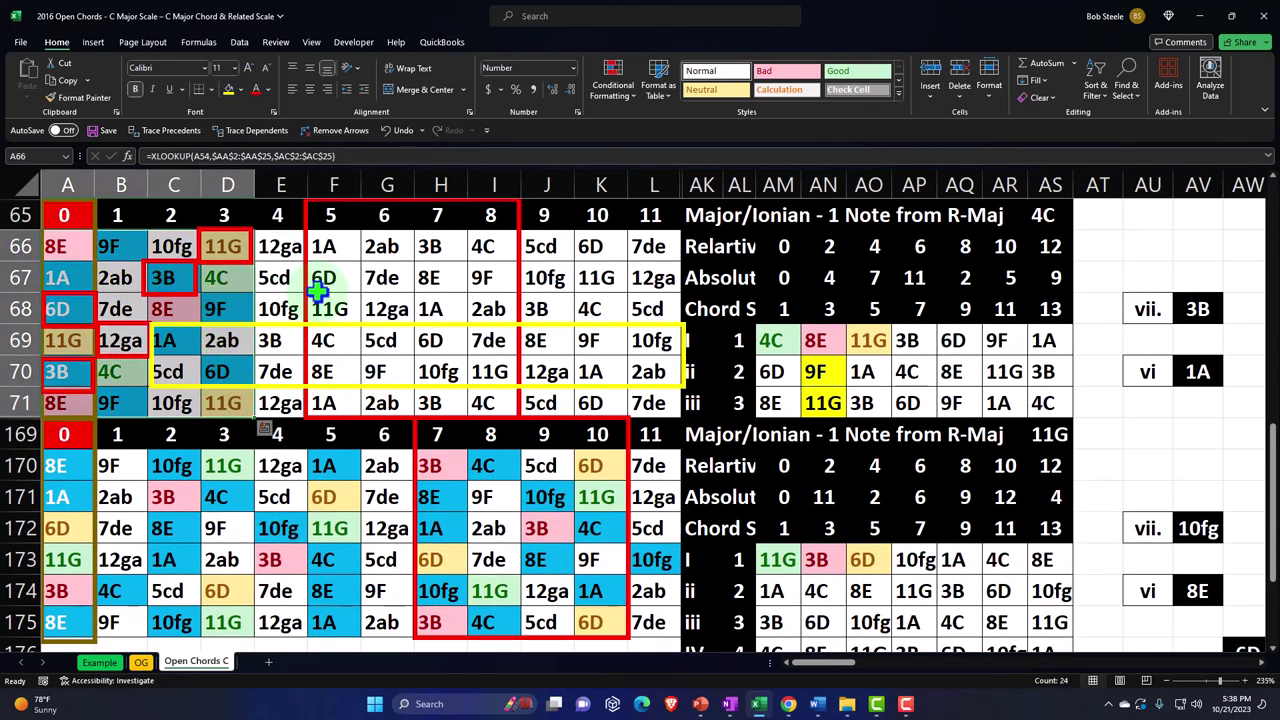
click(305, 249)
drag(305, 249, 30, 246)
key(Escape)
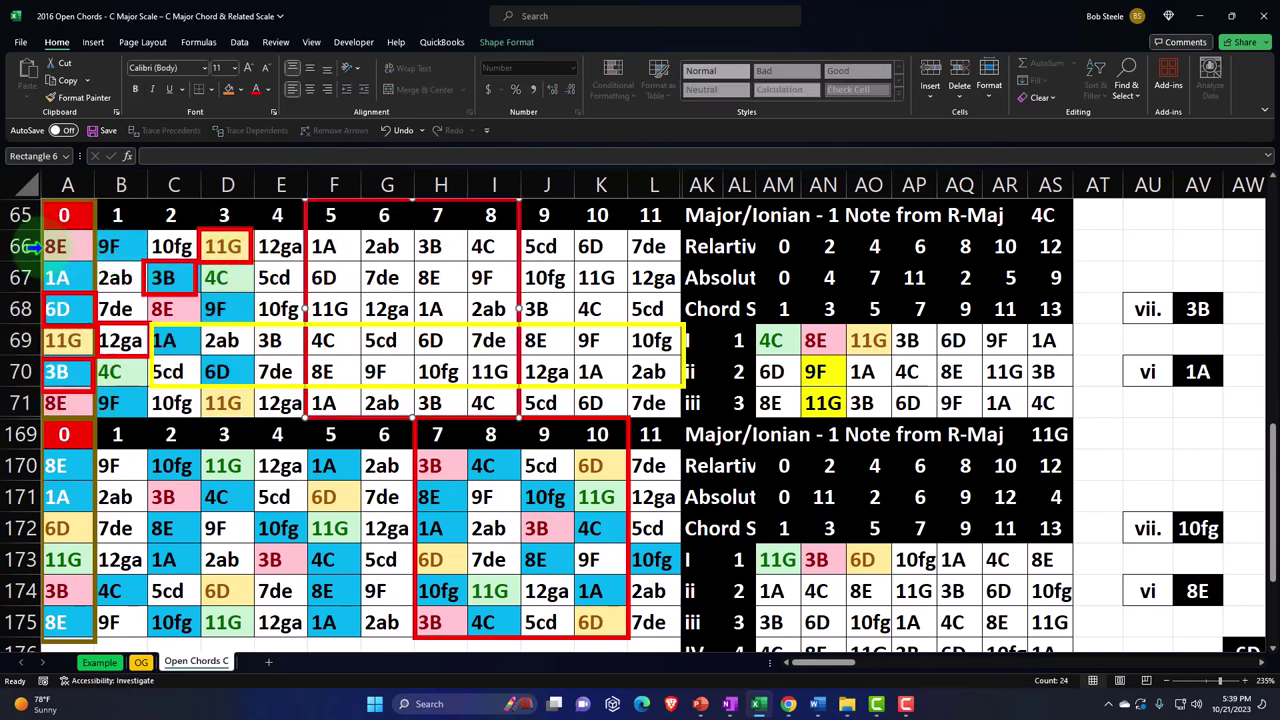
drag(305, 254, 40, 254)
key(Escape)
Move two small red boxes onto 8E in C68 and 4C in D67, and delete the yellow frame over rows 69 and 70.
drag(200, 278, 200, 309)
drag(200, 246, 202, 278)
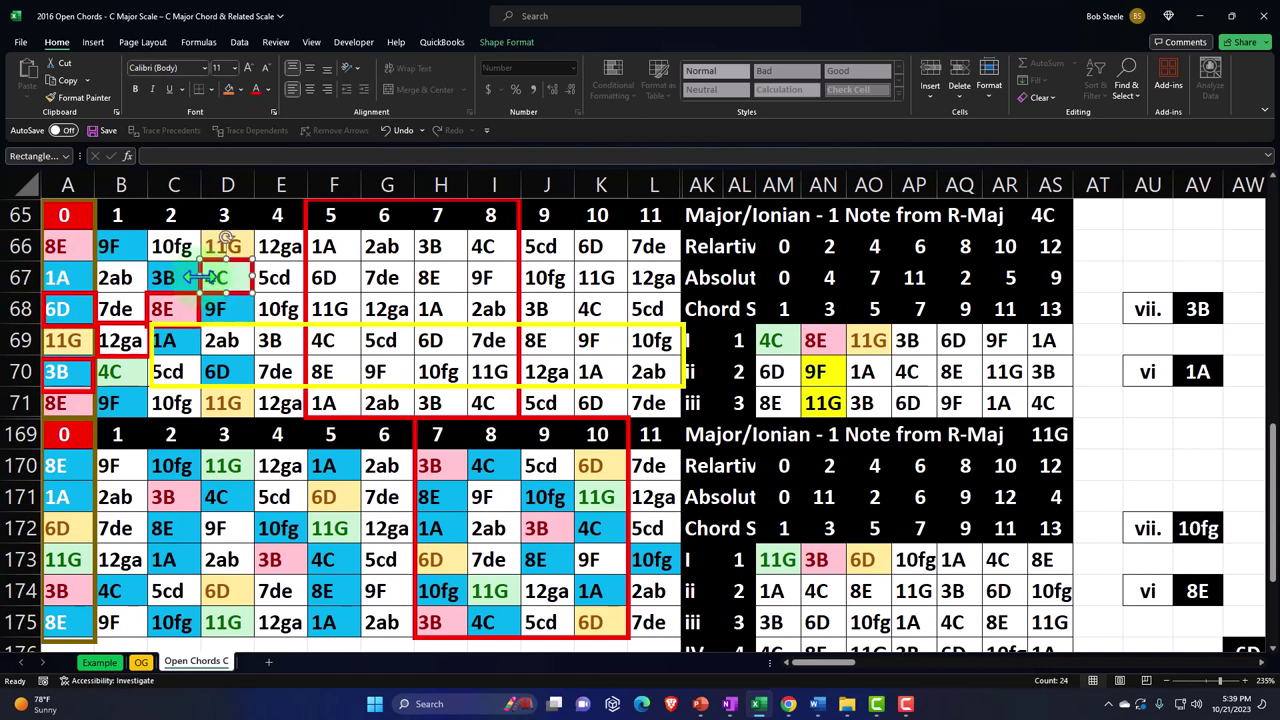
click(279, 326)
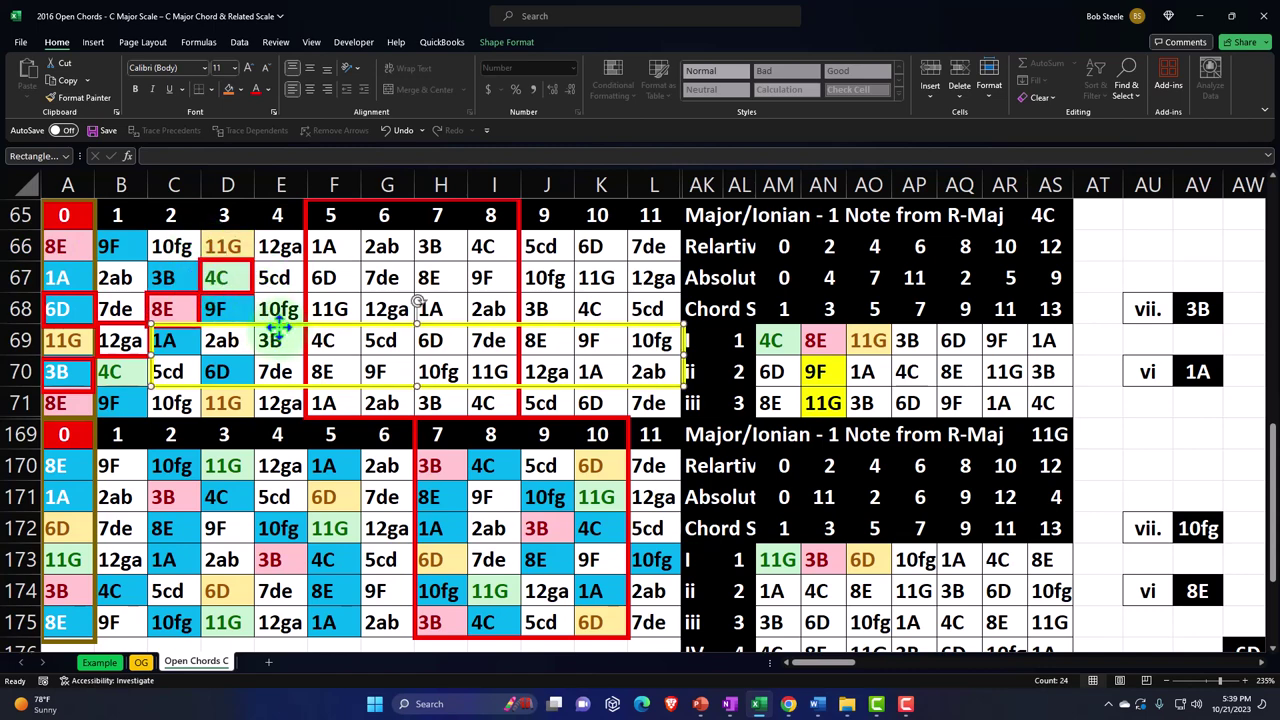
key(Delete)
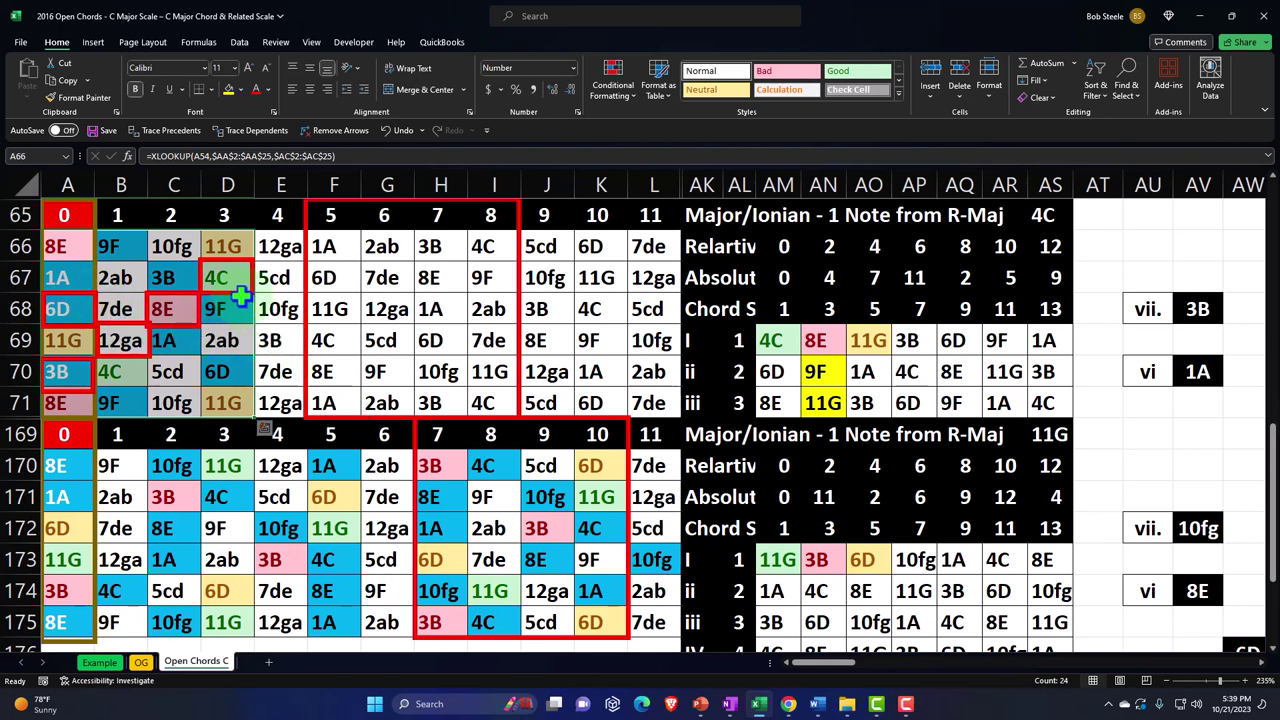
Place copies of the small red box around 11G in K171, 3B in J172 and 11G in I174.
mouse_move(226, 282)
mouse_down()
mouse_move(557, 491)
mouse_move(593, 493)
mouse_up()
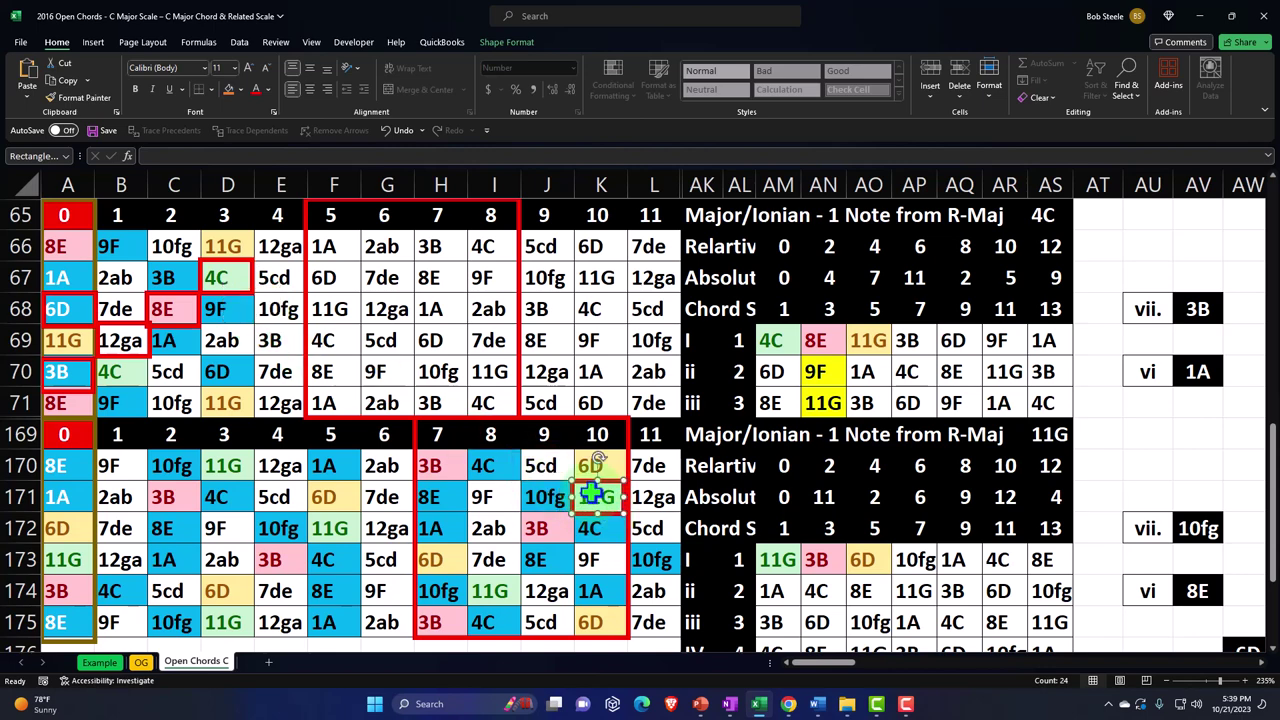
drag(243, 288, 488, 590)
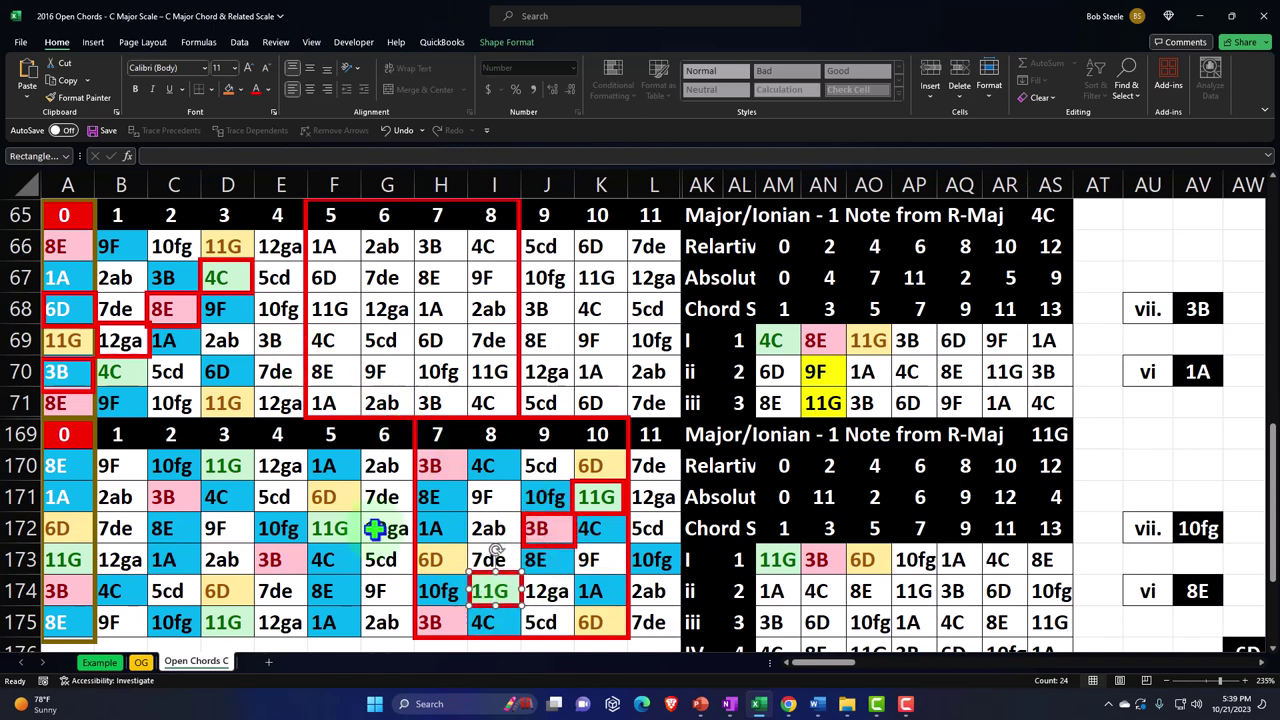
Compare the open C shape in A66:D71 with the G-chart shape in H170:K175, and check the C chord root in AM69.
mouse_move(434, 466)
mouse_down()
mouse_move(588, 591)
mouse_move(594, 617)
mouse_up()
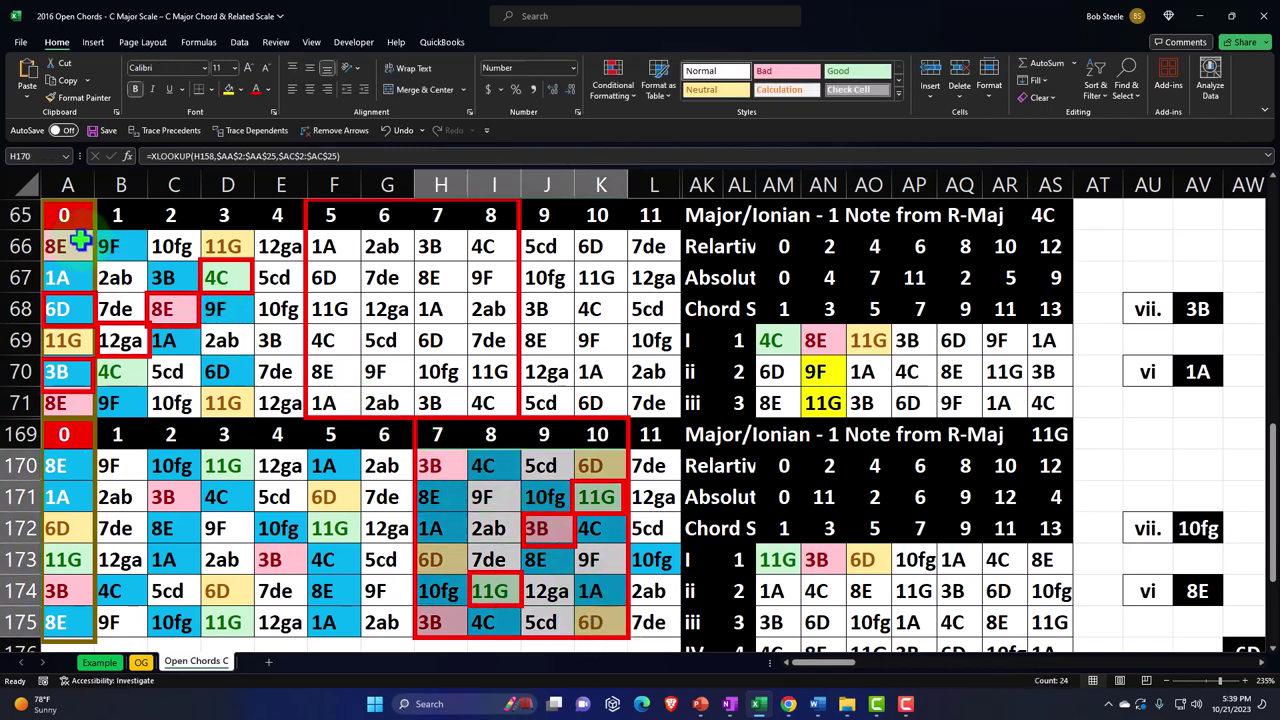
drag(80, 240, 225, 403)
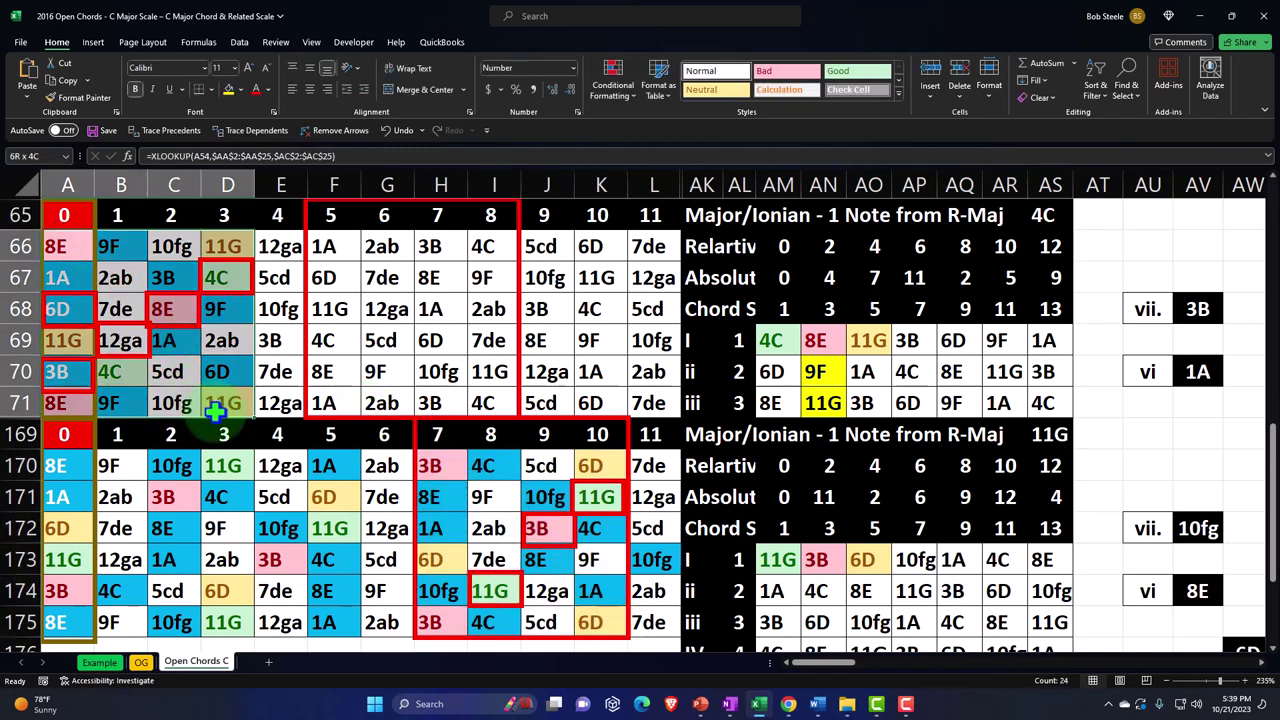
click(310, 519)
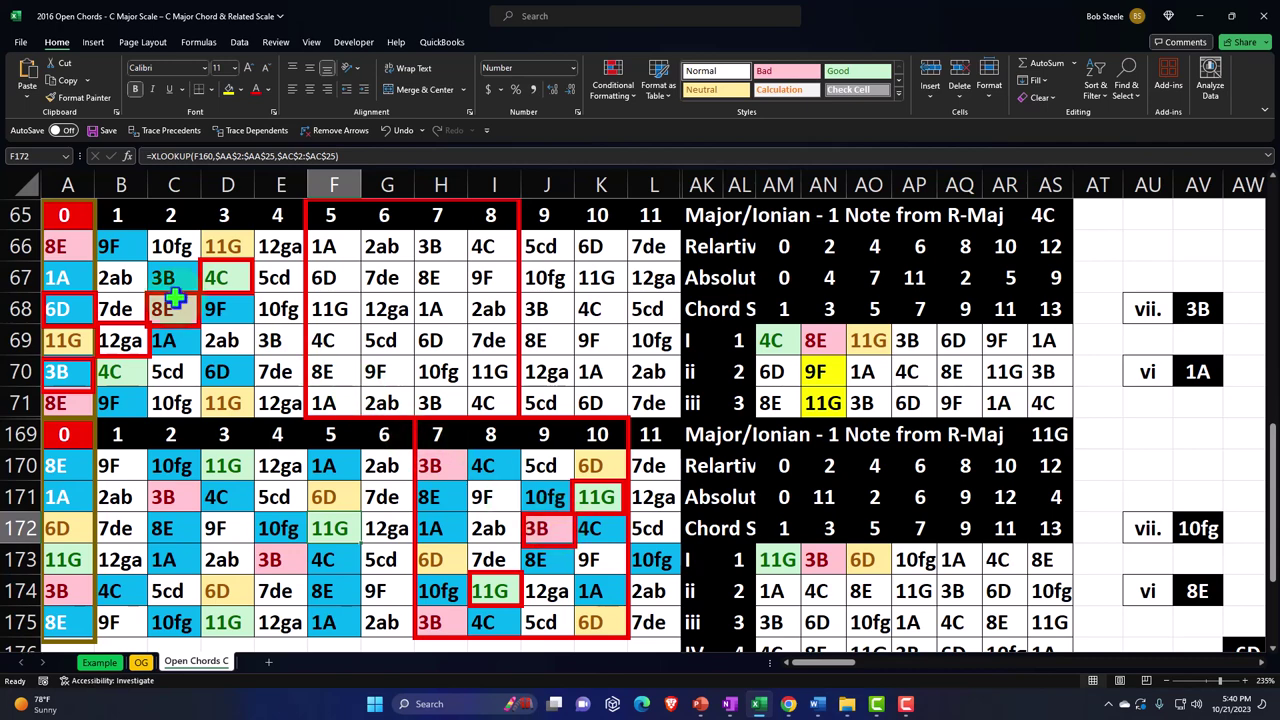
drag(60, 246, 214, 402)
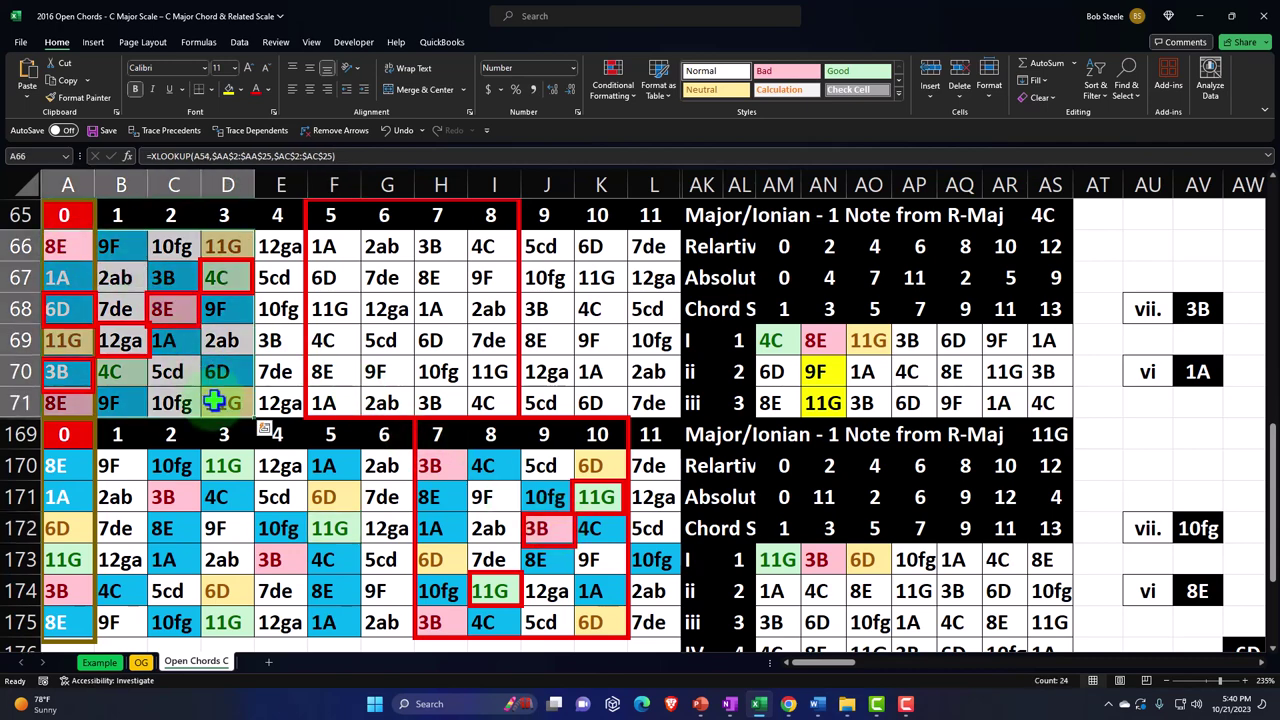
drag(443, 463, 597, 622)
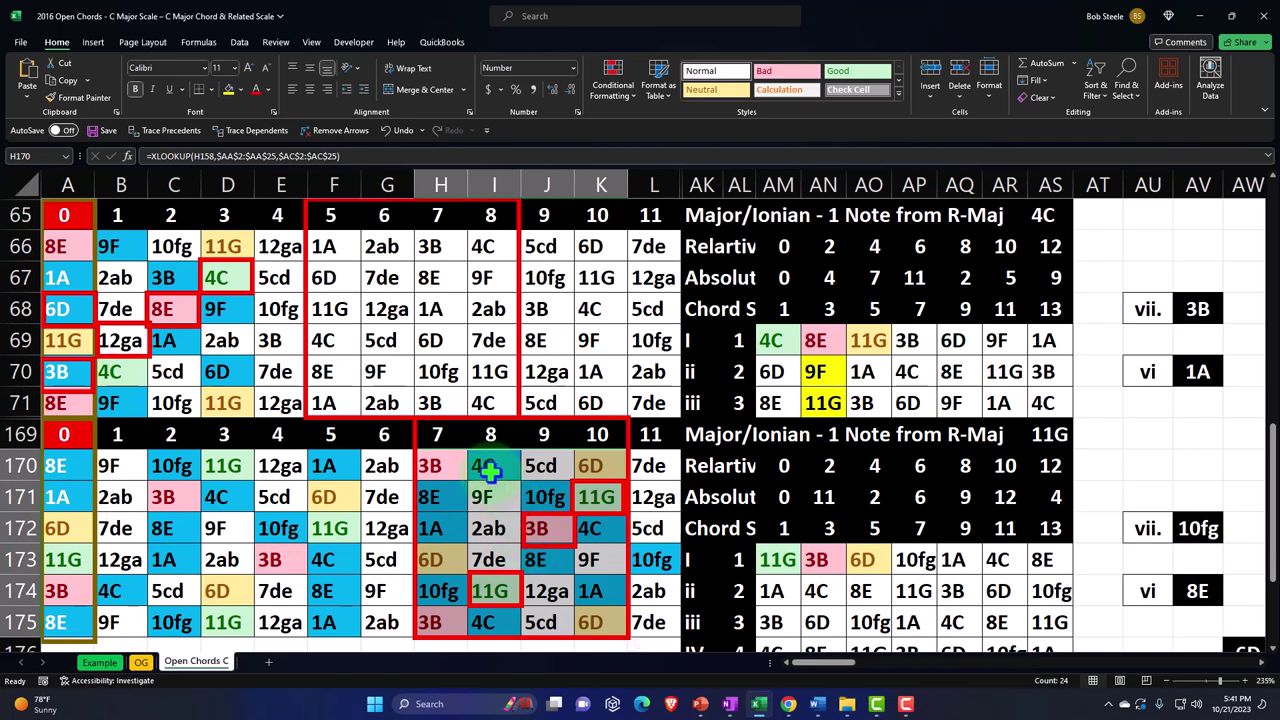
click(779, 340)
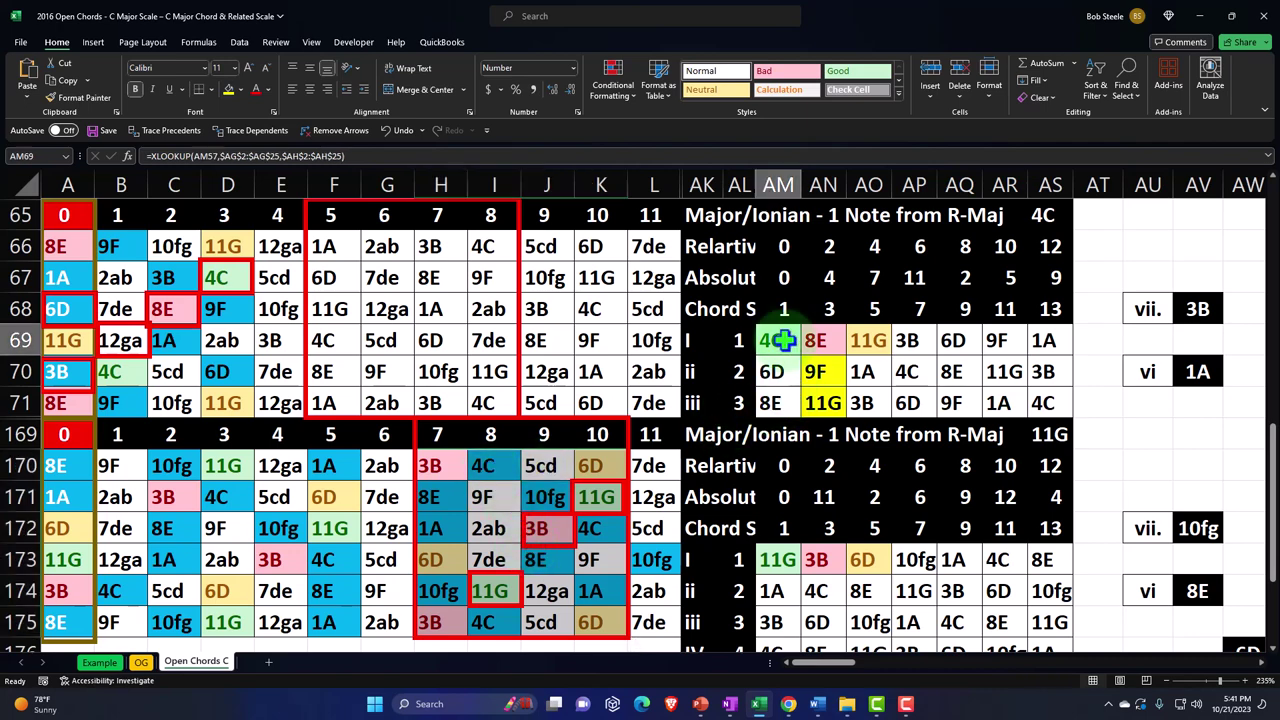